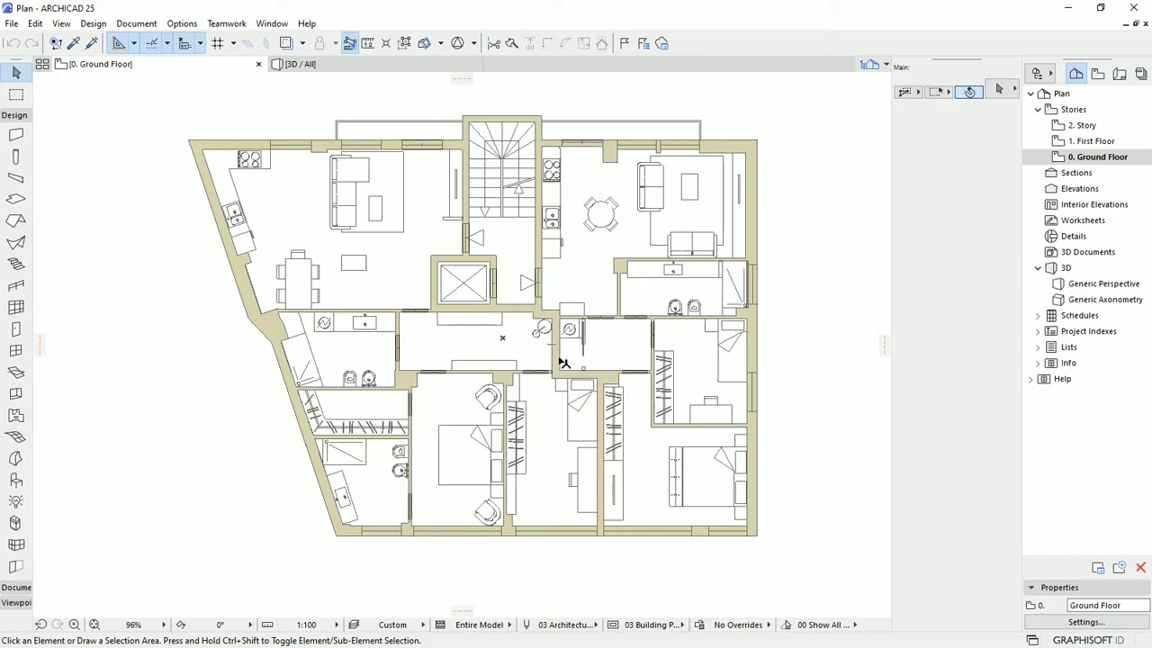
Step: Using the thin partition wall's settings, trace the sliding-door wall beside the washing machine, about 1.6 m long, with its reference line flipped
{"action": "scroll", "coordinate": [587, 347], "scroll_direction": "up", "scroll_amount": 7}
{"action": "scroll", "coordinate": [584, 336], "scroll_direction": "up", "scroll_amount": 1}
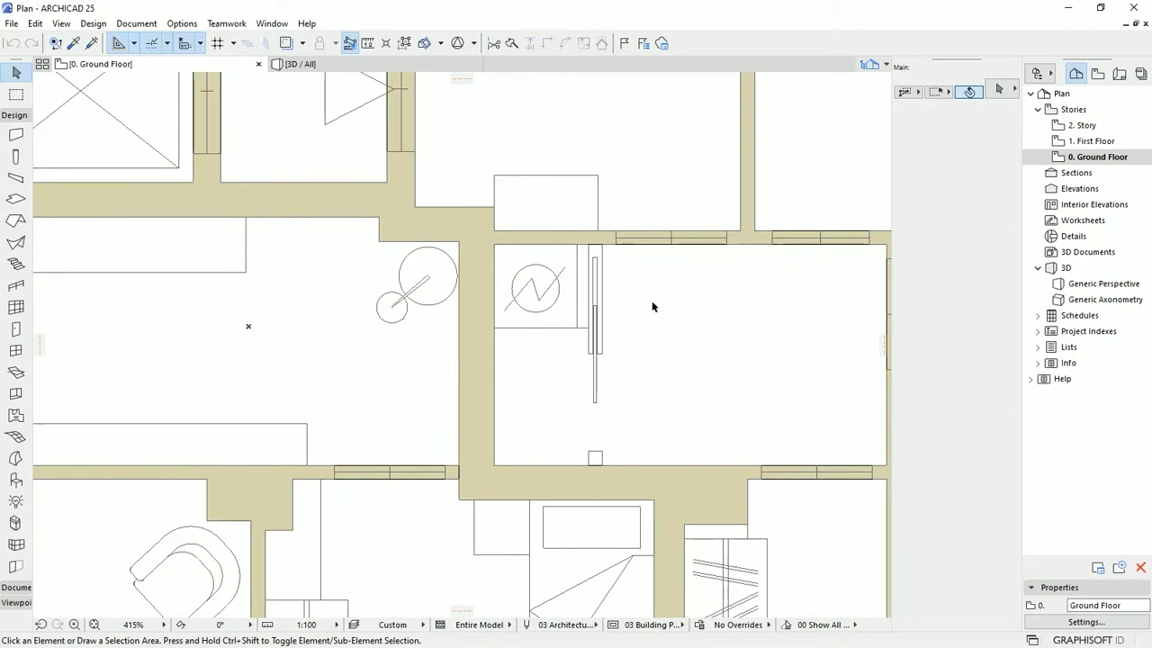
{"action": "left_click", "coordinate": [740, 231], "text": "alt"}
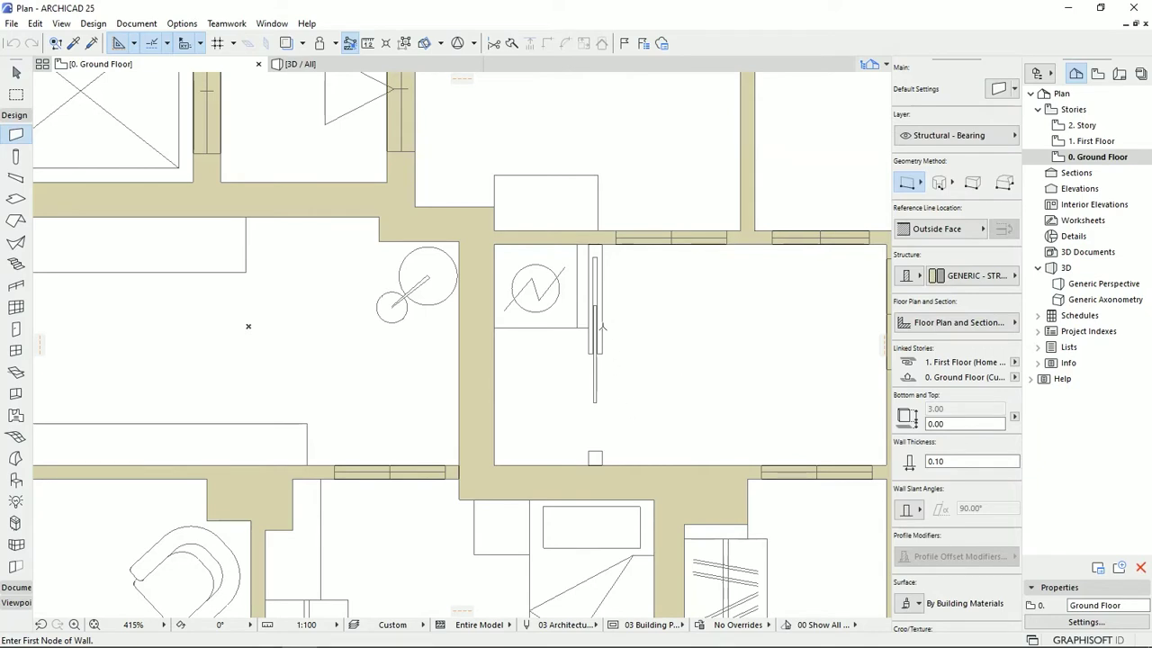
{"action": "left_click", "coordinate": [601, 244]}
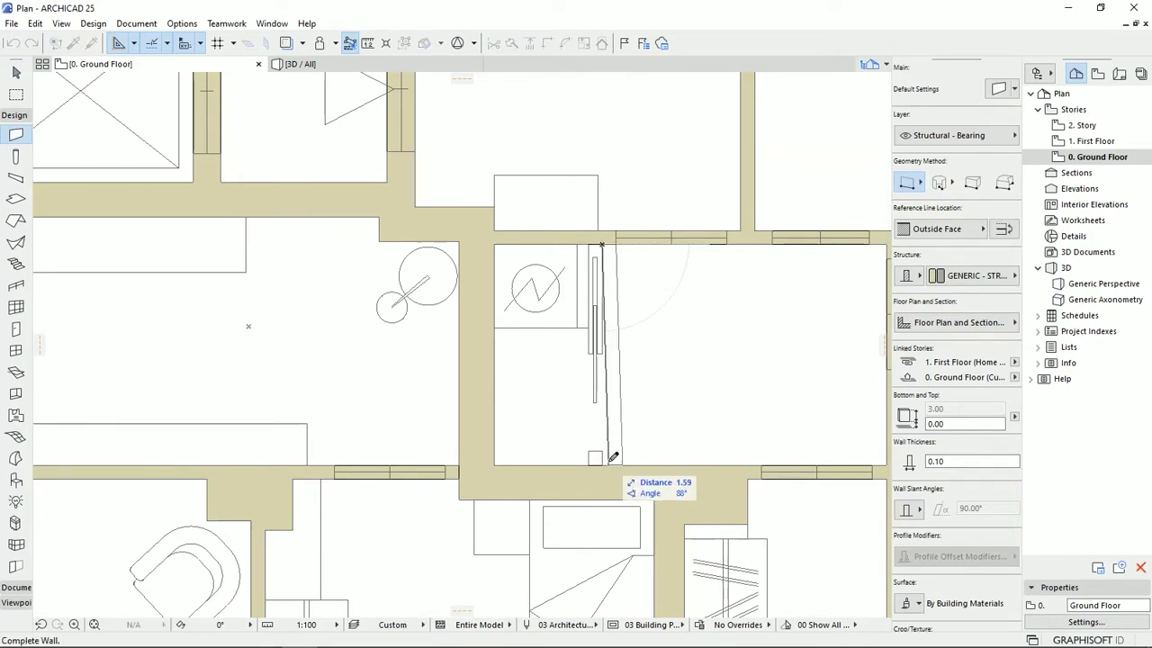
{"action": "left_click", "coordinate": [1004, 228]}
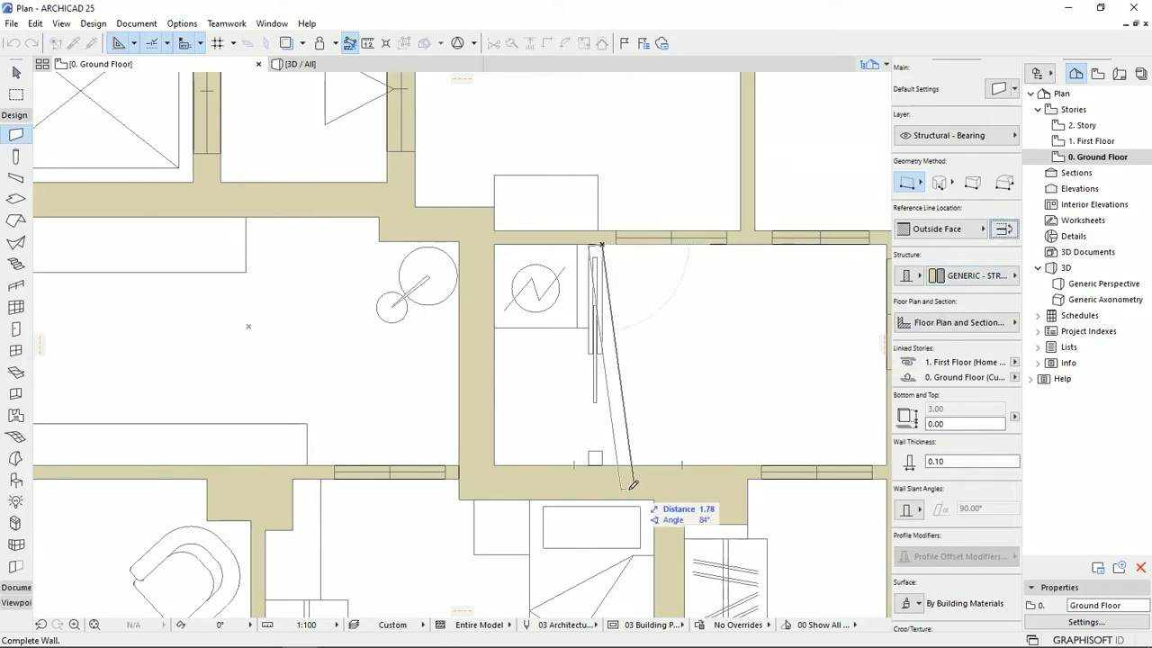
{"action": "left_click", "coordinate": [601, 461]}
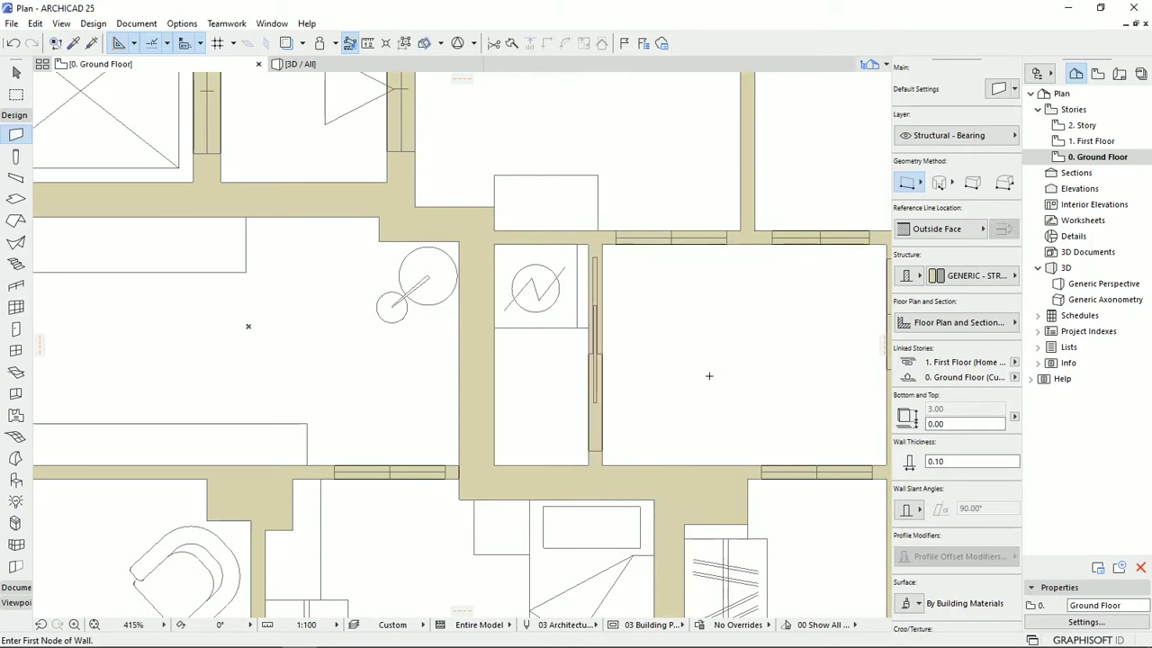
Step: Trace the small rectangular pillar beside the dining table as a wall 0.47 m thick, running along its upper edge
{"action": "scroll", "coordinate": [714, 399], "scroll_direction": "down", "scroll_amount": 1}
{"action": "scroll", "coordinate": [713, 399], "scroll_direction": "down", "scroll_amount": 5}
{"action": "scroll", "coordinate": [505, 372], "scroll_direction": "up", "scroll_amount": 4}
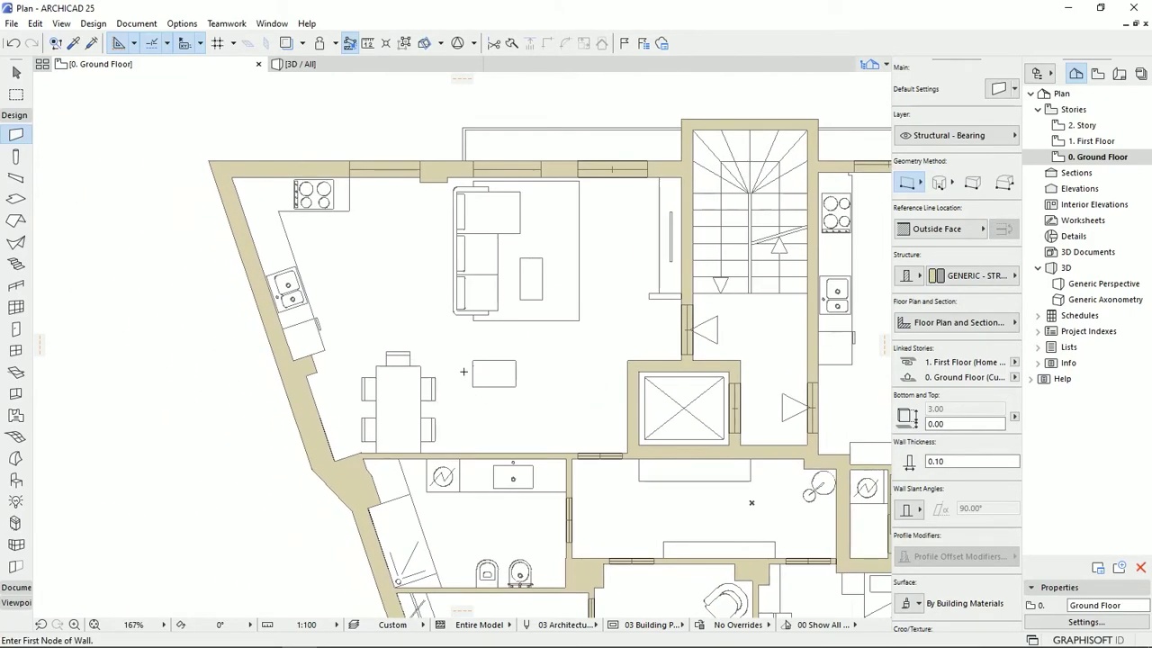
{"action": "middle_click_drag", "start_coordinate": [504, 372], "coordinate": [530, 339]}
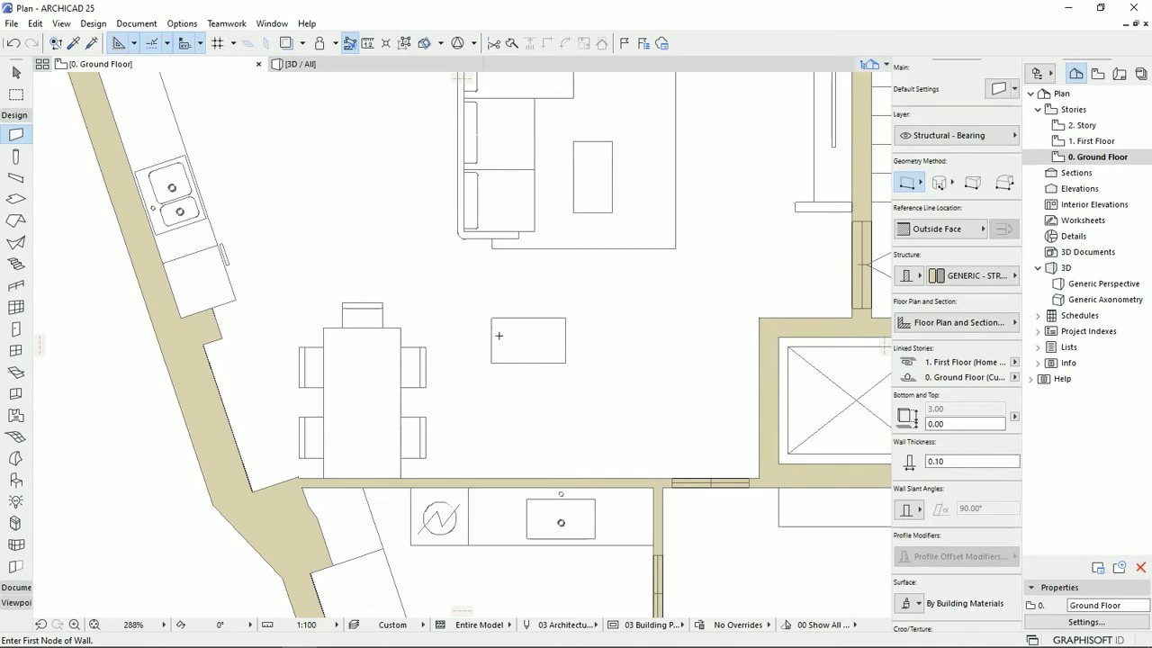
{"action": "scroll", "coordinate": [532, 419], "scroll_direction": "down", "scroll_amount": 4}
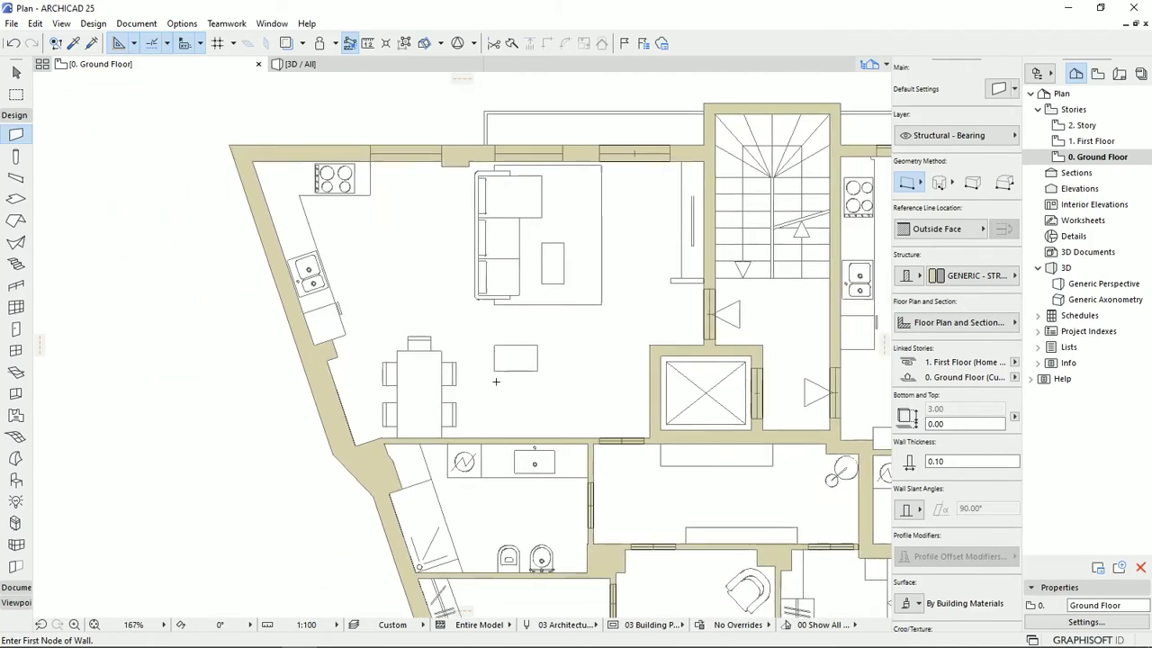
{"action": "scroll", "coordinate": [633, 437], "scroll_direction": "up", "scroll_amount": 2}
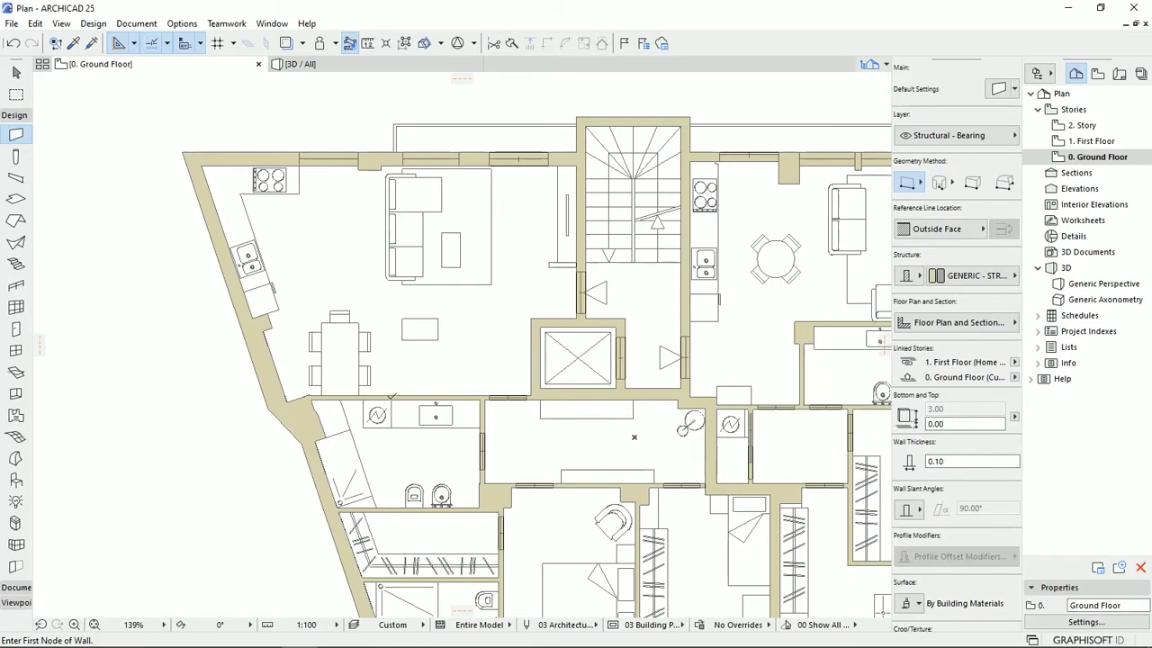
{"action": "scroll", "coordinate": [374, 327], "scroll_direction": "up", "scroll_amount": 3}
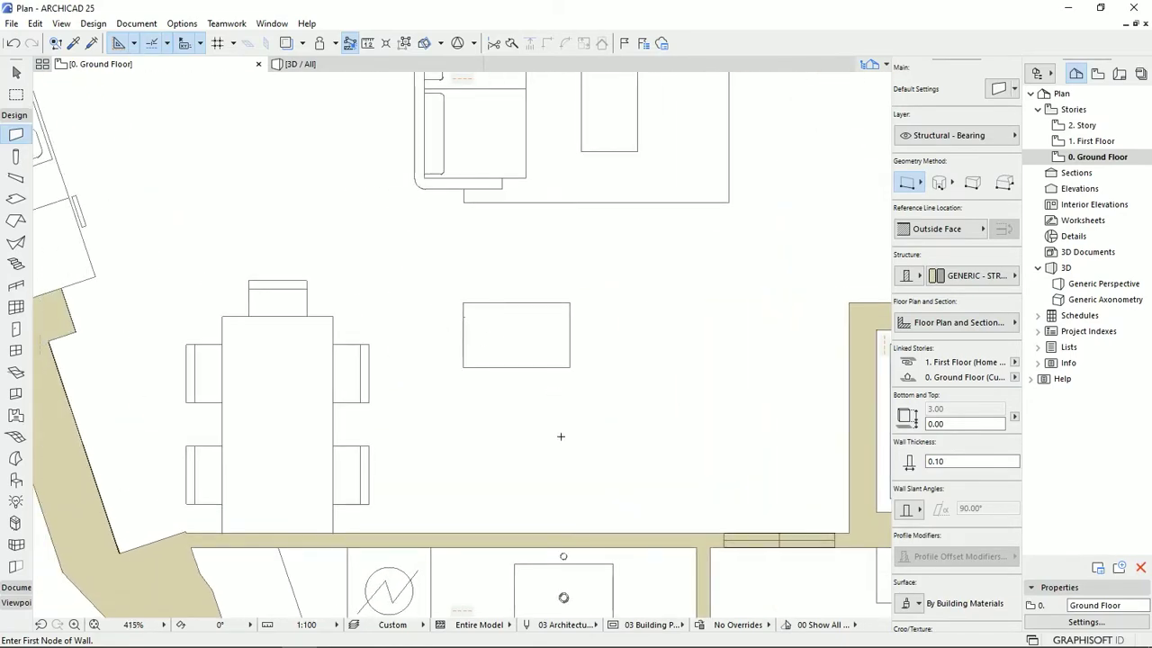
{"action": "left_click", "coordinate": [464, 304]}
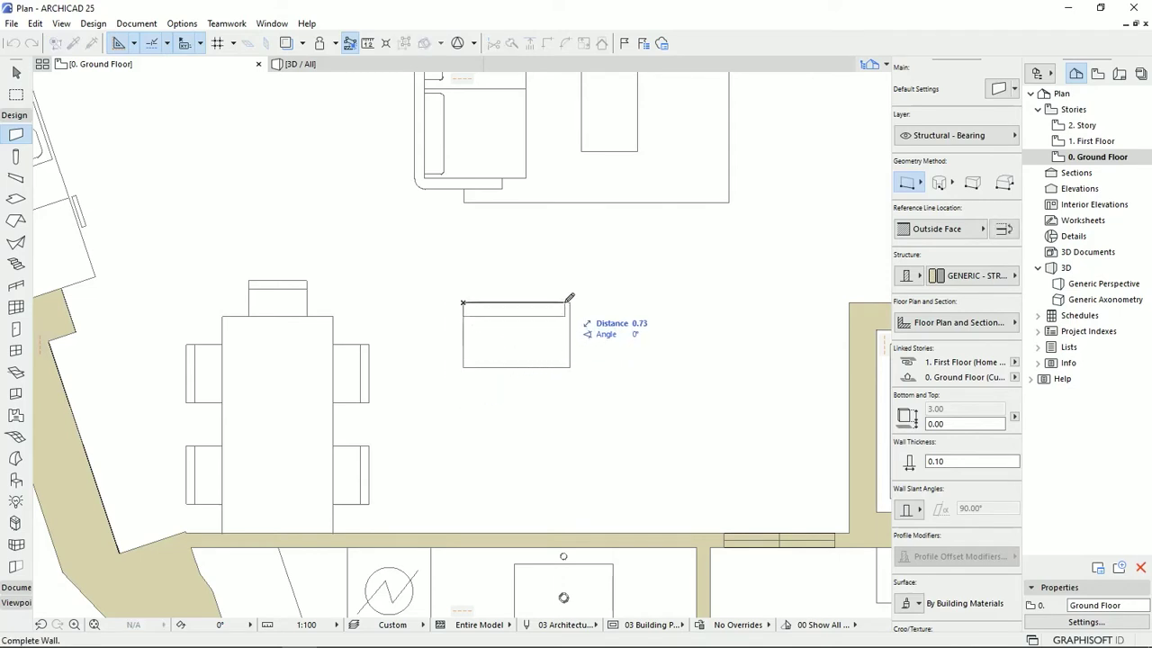
{"action": "left_click_drag", "start_coordinate": [951, 461], "coordinate": [939, 462]}
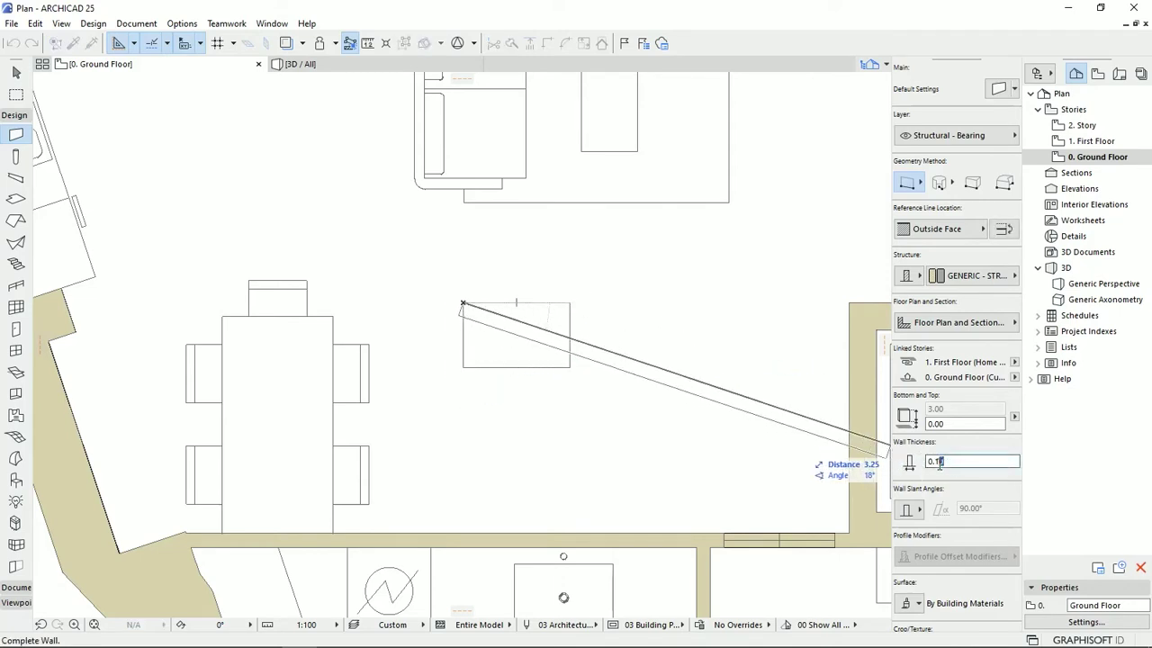
{"action": "key", "text": "Return"}
{"action": "type", "text": "0.47"}
{"action": "key", "text": "Return"}
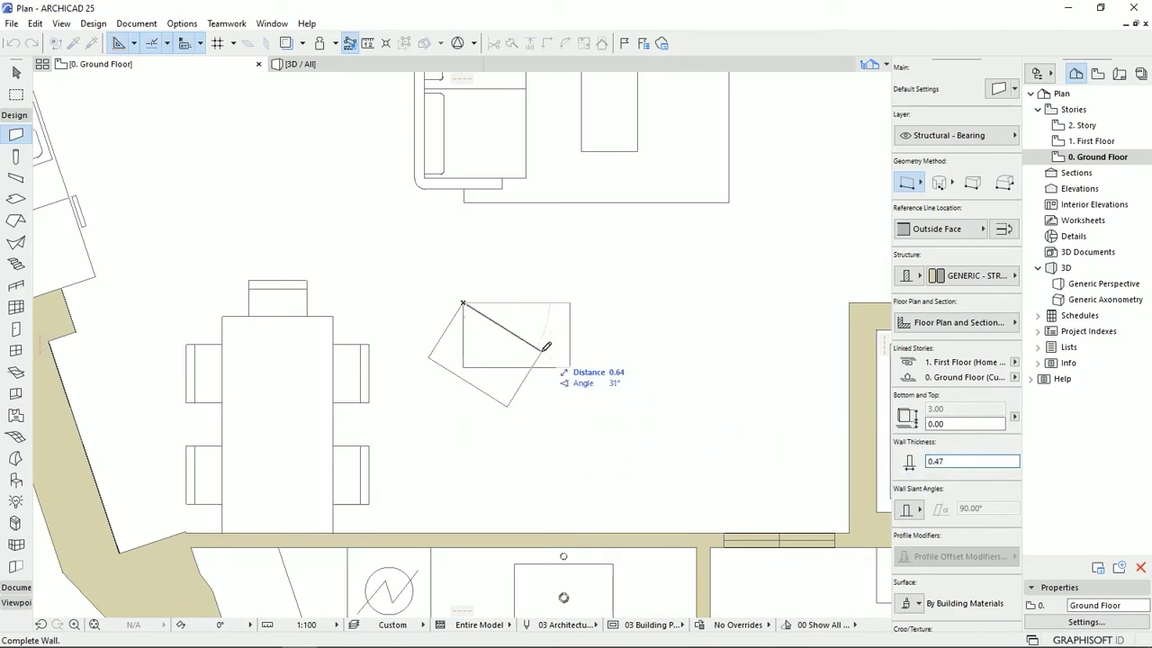
{"action": "left_click", "coordinate": [570, 302]}
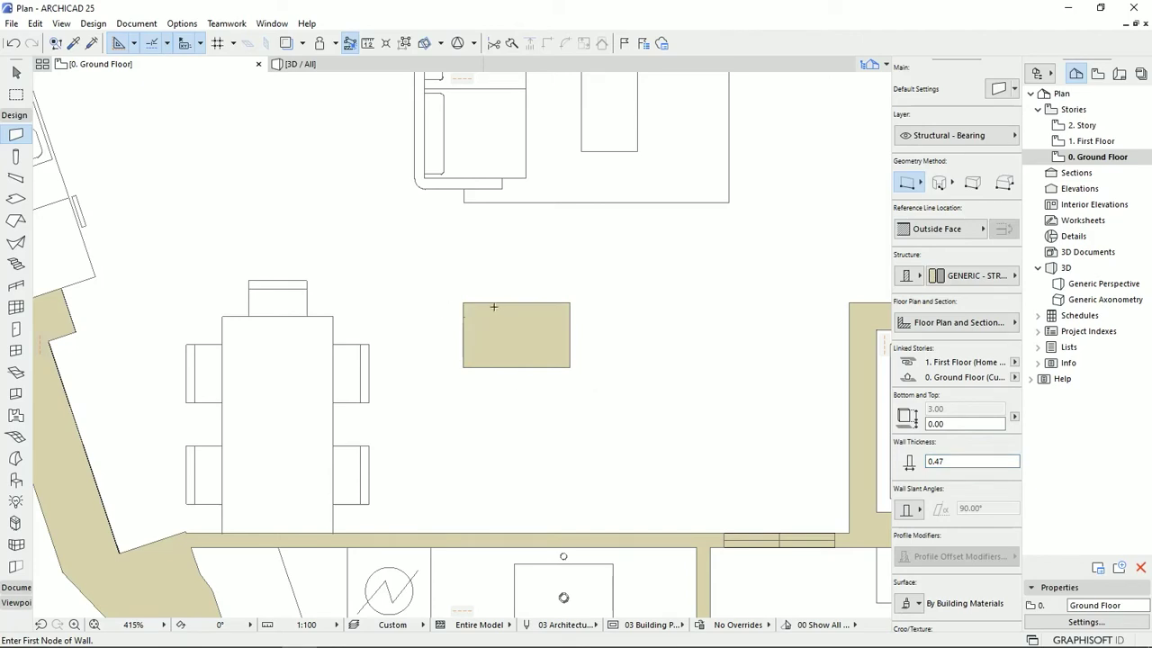
{"action": "middle_click_drag", "start_coordinate": [541, 358], "coordinate": [576, 386]}
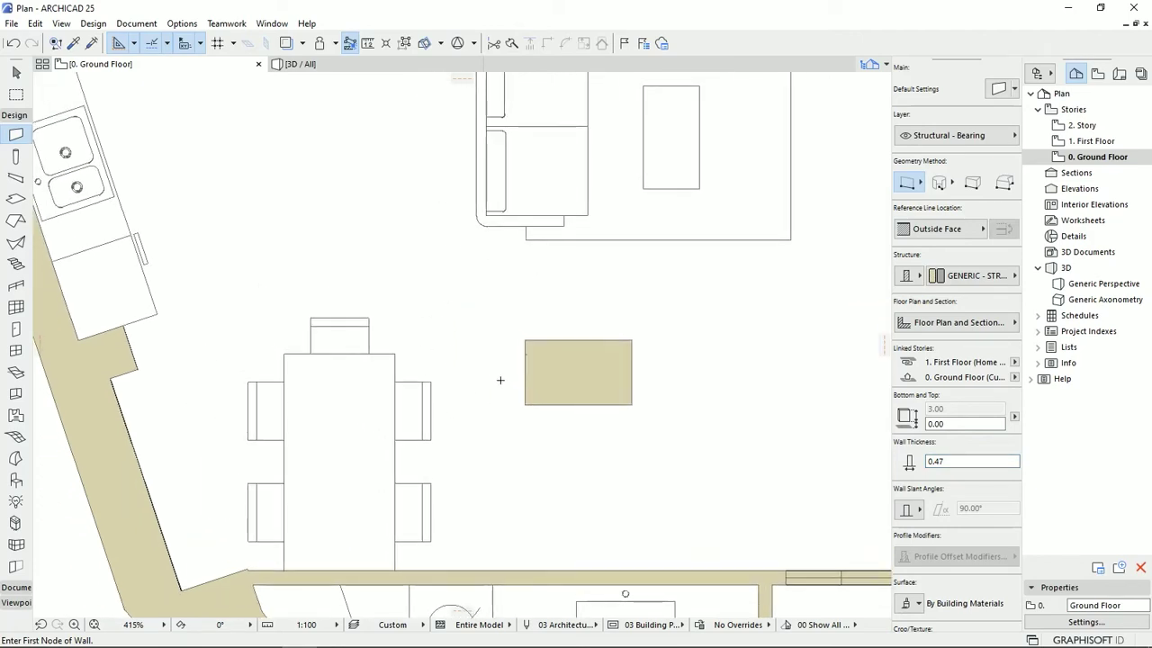
{"action": "scroll", "coordinate": [501, 380], "scroll_direction": "down", "scroll_amount": 10}
{"action": "middle_click_drag", "start_coordinate": [486, 283], "coordinate": [449, 285]}
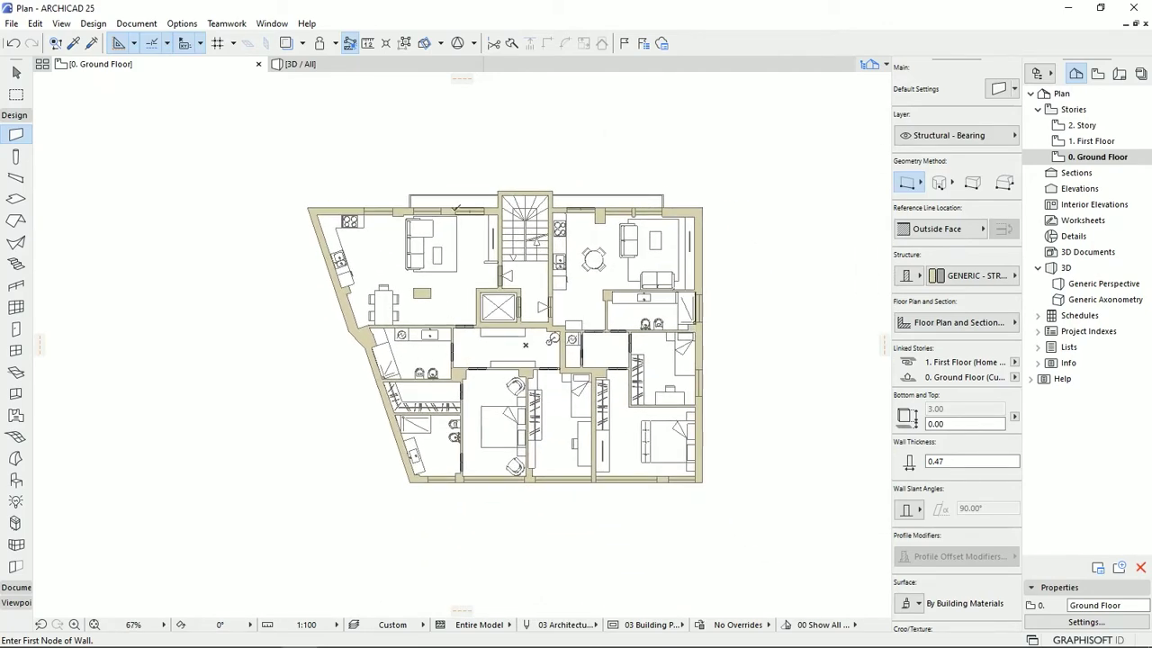
{"action": "scroll", "coordinate": [525, 344], "scroll_direction": "up", "scroll_amount": 3}
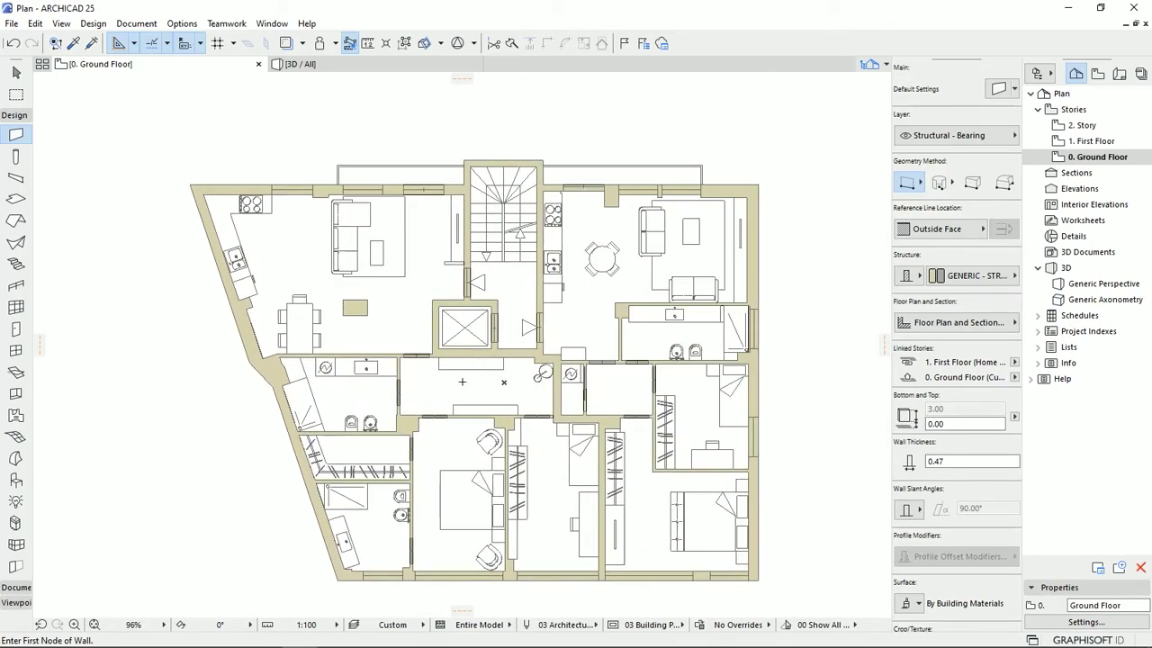
{"action": "middle_click_drag", "start_coordinate": [454, 364], "coordinate": [448, 369]}
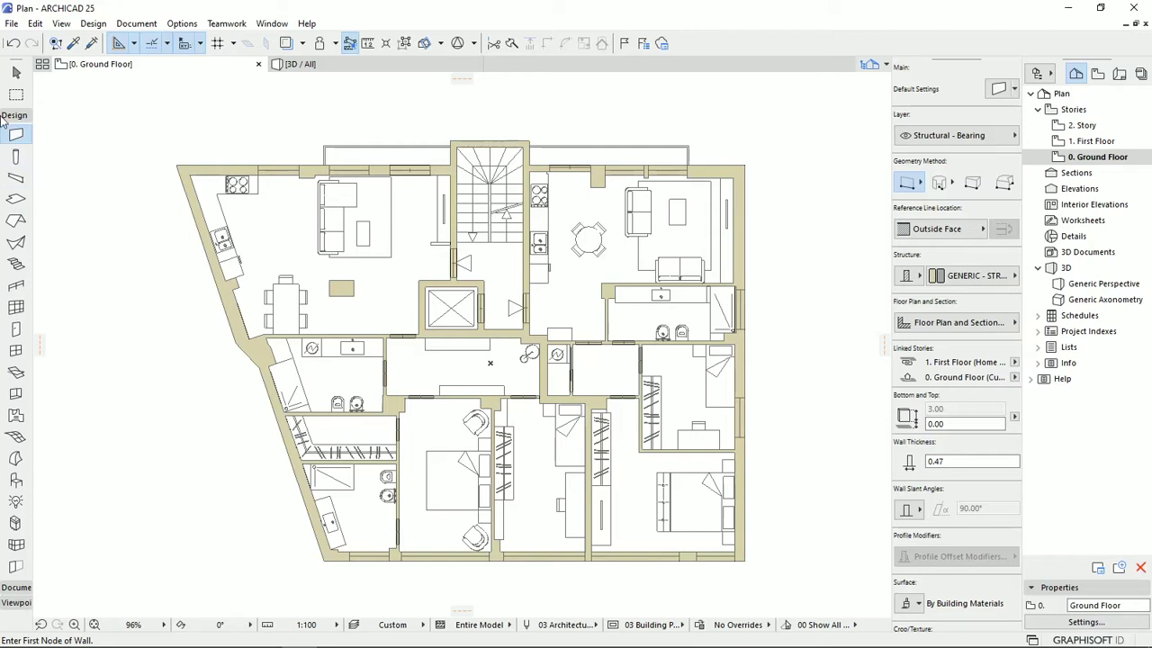
{"action": "left_click", "coordinate": [15, 73]}
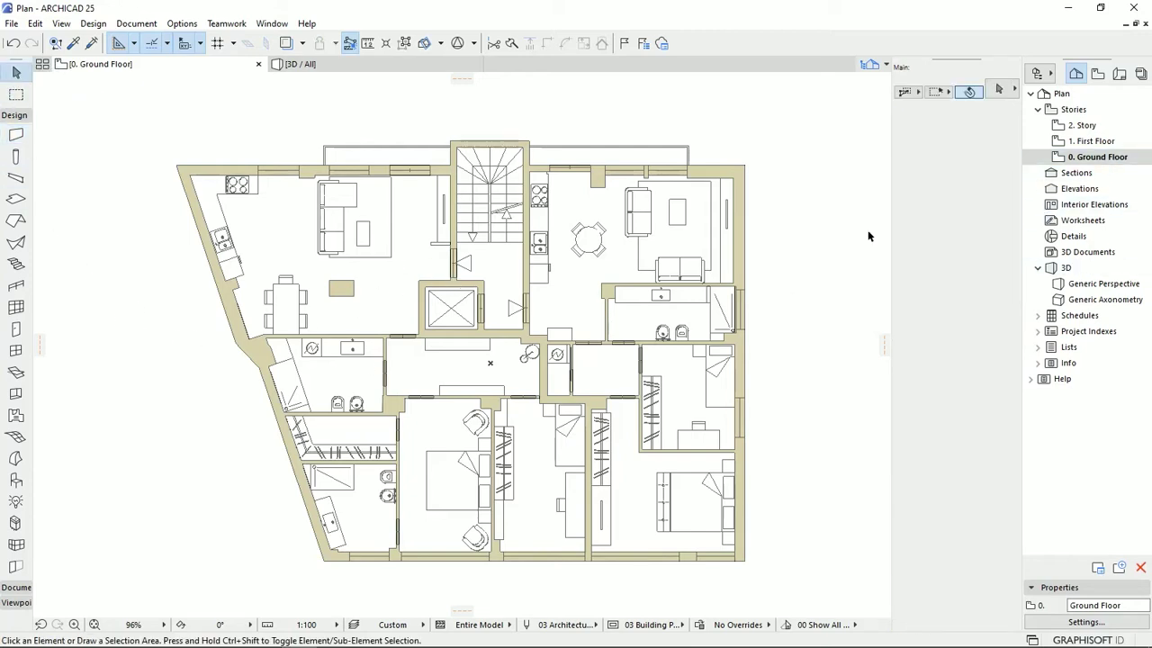
{"action": "key", "text": "ctrl+a"}
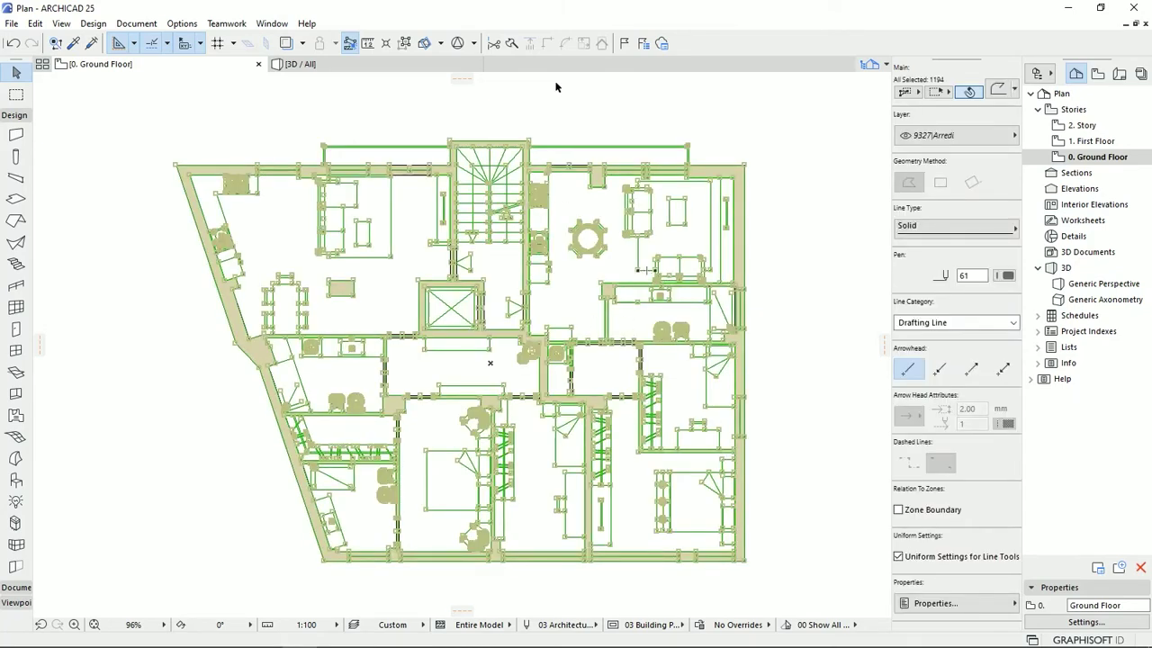
{"action": "key", "text": "Escape"}
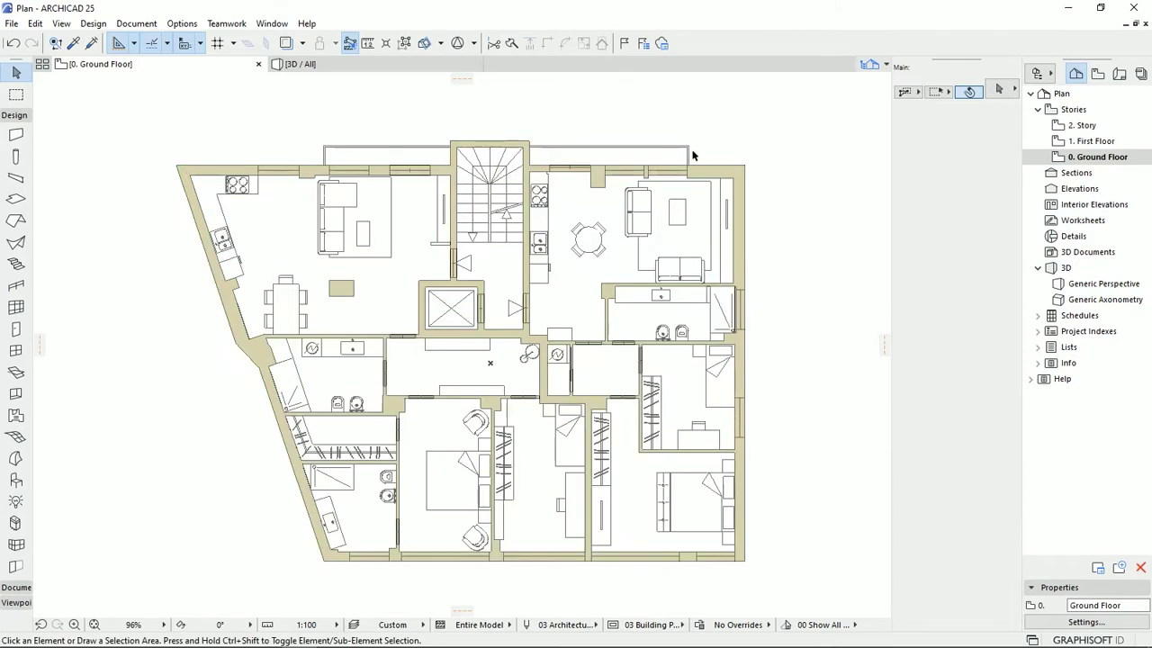
{"action": "left_click", "coordinate": [704, 121]}
{"action": "key", "text": "ctrl+a"}
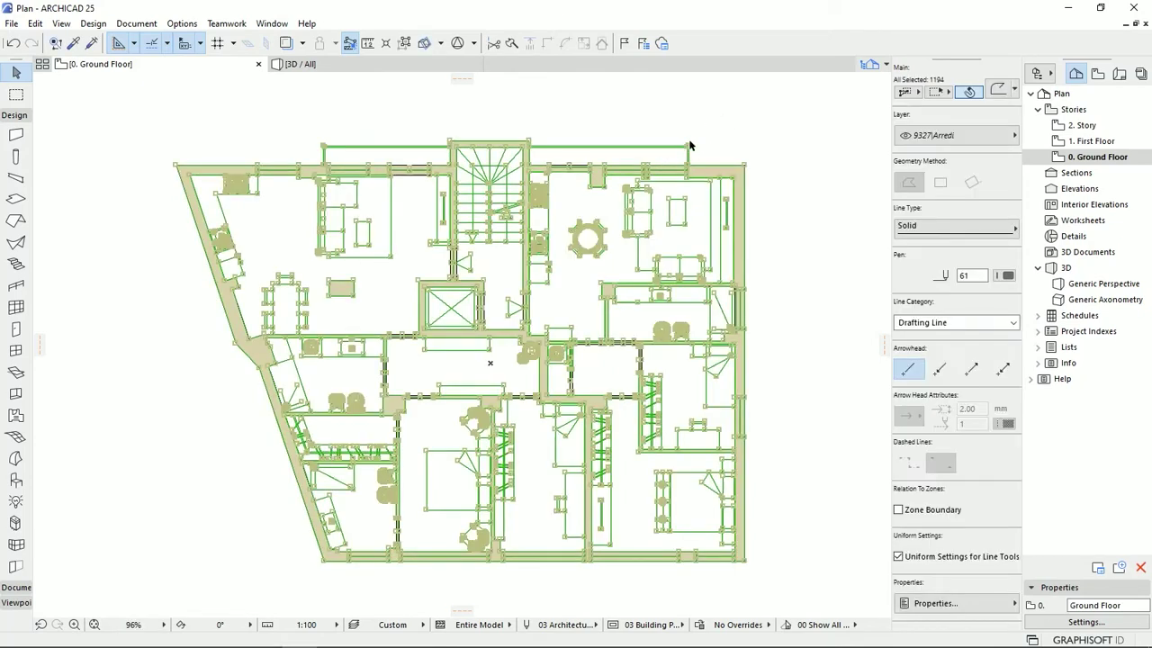
{"action": "key", "text": "Escape"}
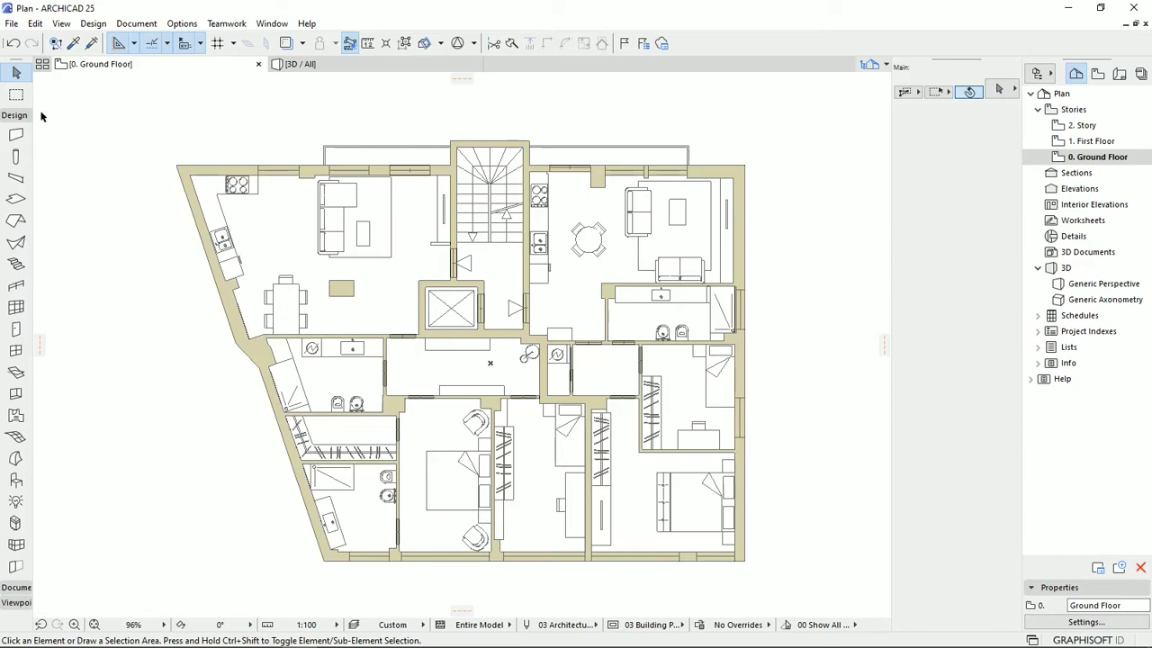
Step: Enclose the entire ground floor plan in a marquee, select only the walls inside it and cut them to the clipboard
{"action": "left_click", "coordinate": [16, 94]}
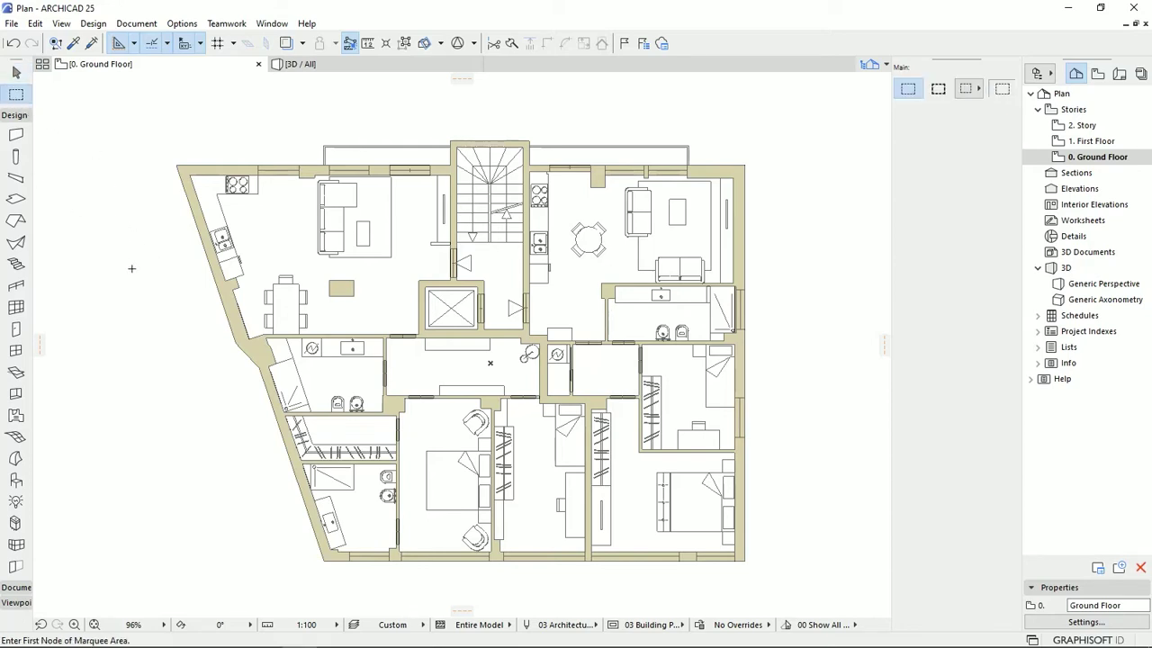
{"action": "left_click", "coordinate": [151, 125]}
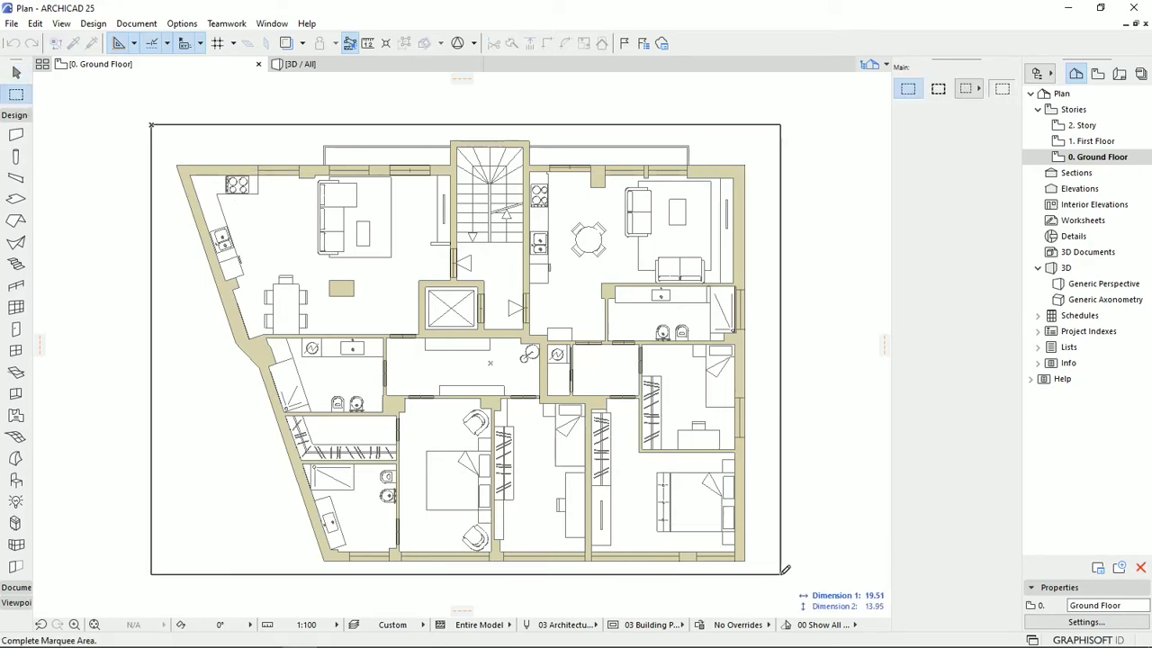
{"action": "left_click", "coordinate": [796, 582]}
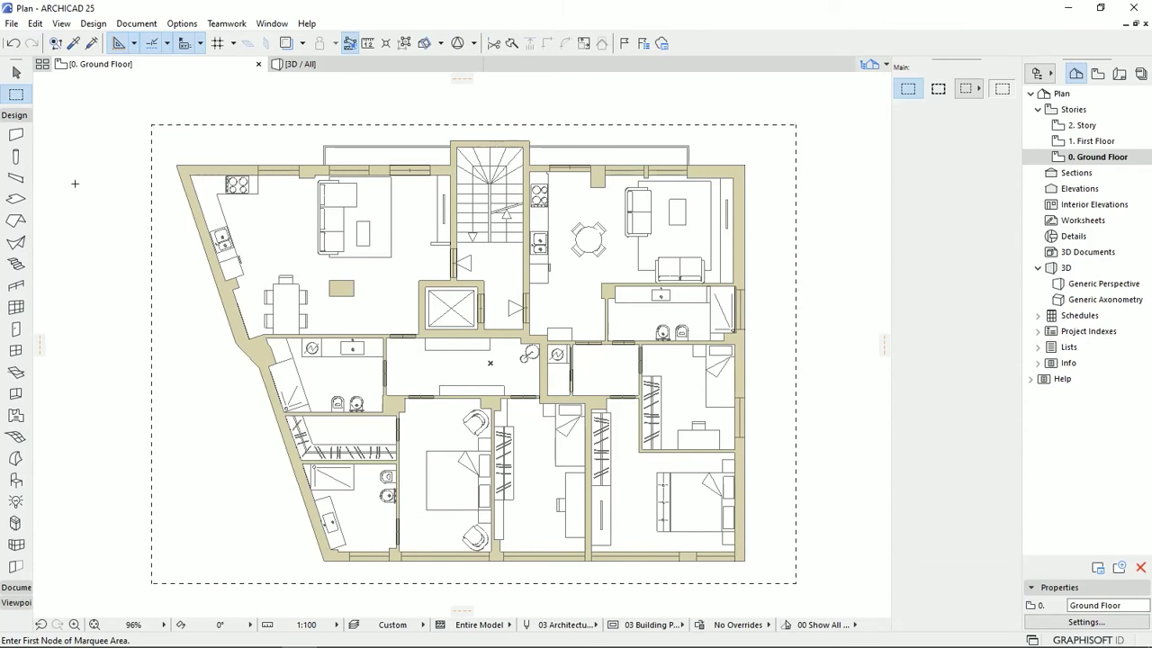
{"action": "left_click", "coordinate": [15, 137]}
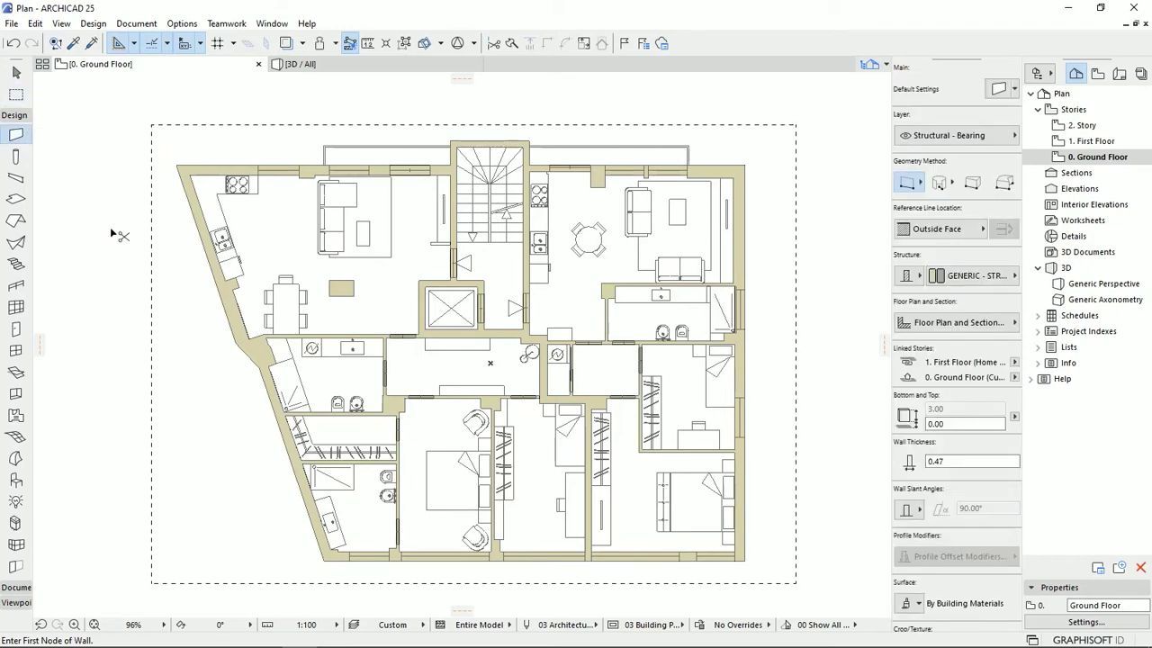
{"action": "key", "text": "ctrl+a"}
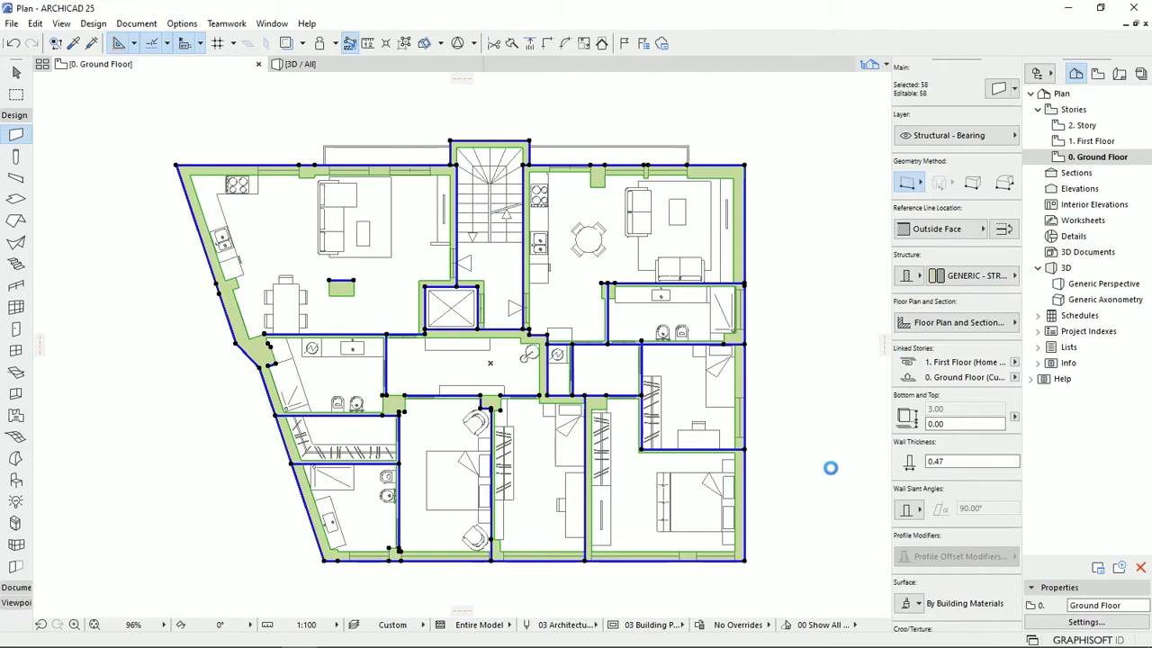
{"action": "key", "text": "Escape"}
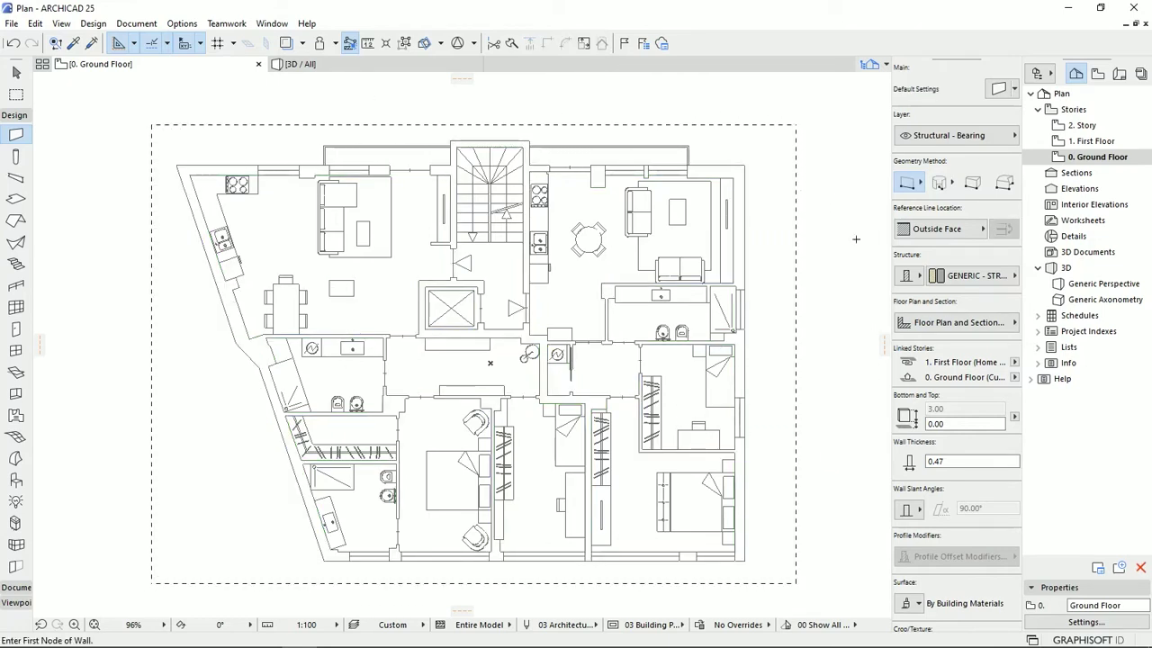
Step: Paste the cut walls onto the First Floor story at their original position and confirm the placement
{"action": "double_click", "coordinate": [1096, 142]}
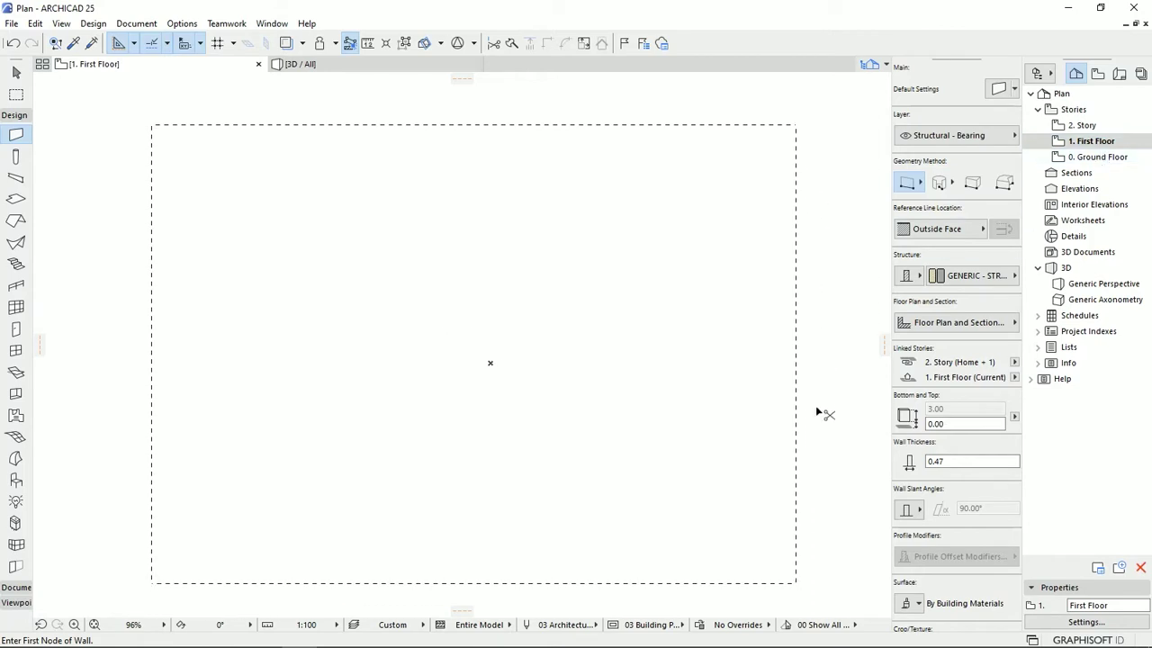
{"action": "key", "text": "ctrl+v"}
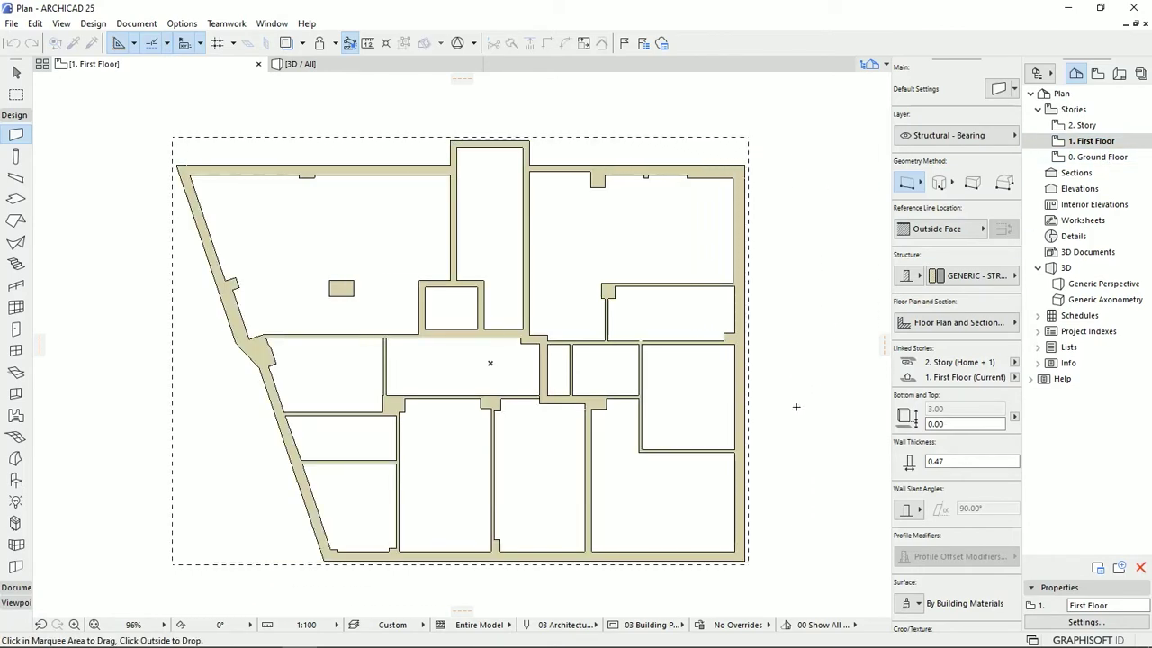
{"action": "right_click", "coordinate": [580, 255]}
{"action": "left_click", "coordinate": [601, 301]}
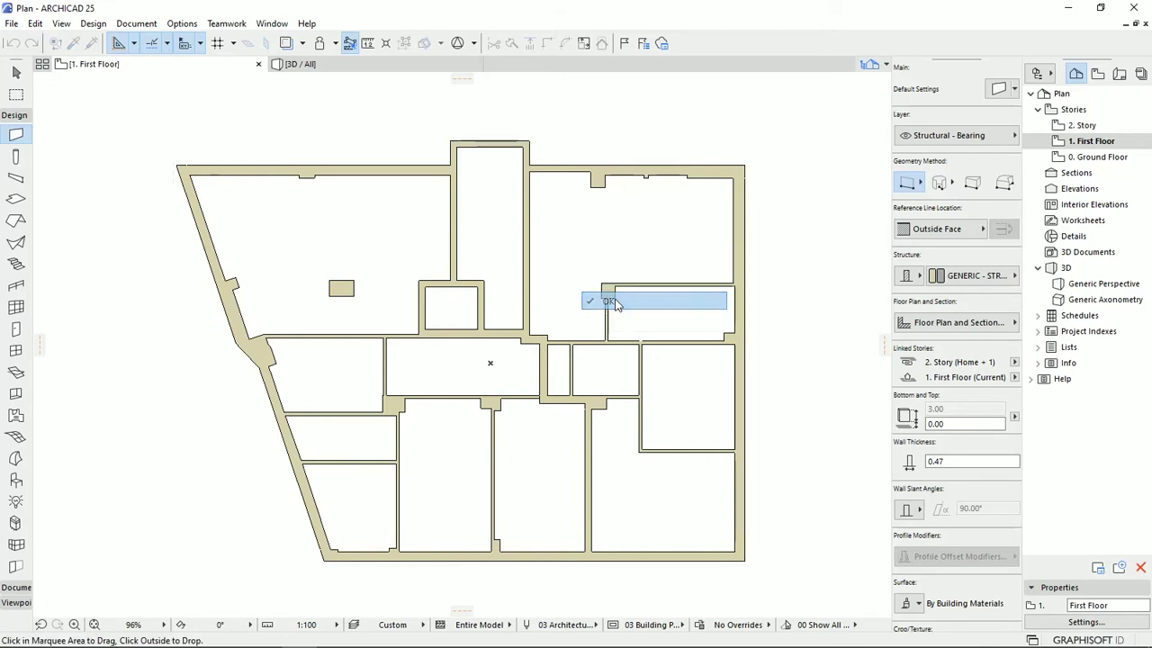
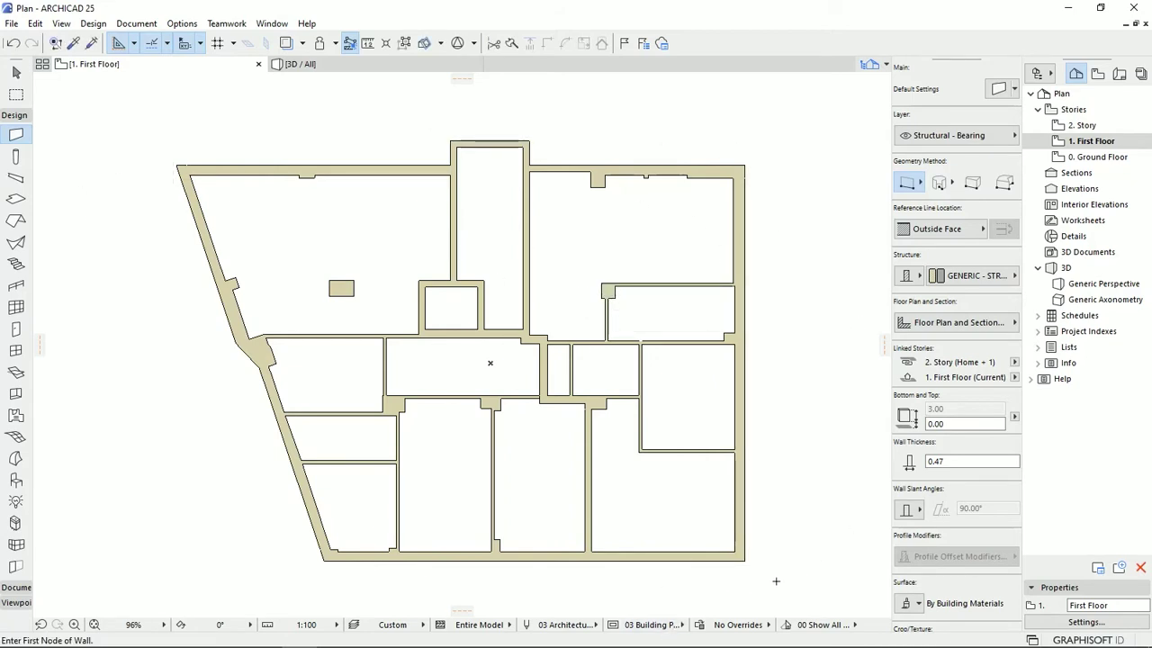
Step: Return to the Ground Floor plan and switch to the Arrow tool with nothing selected
{"action": "left_click", "coordinate": [1079, 158]}
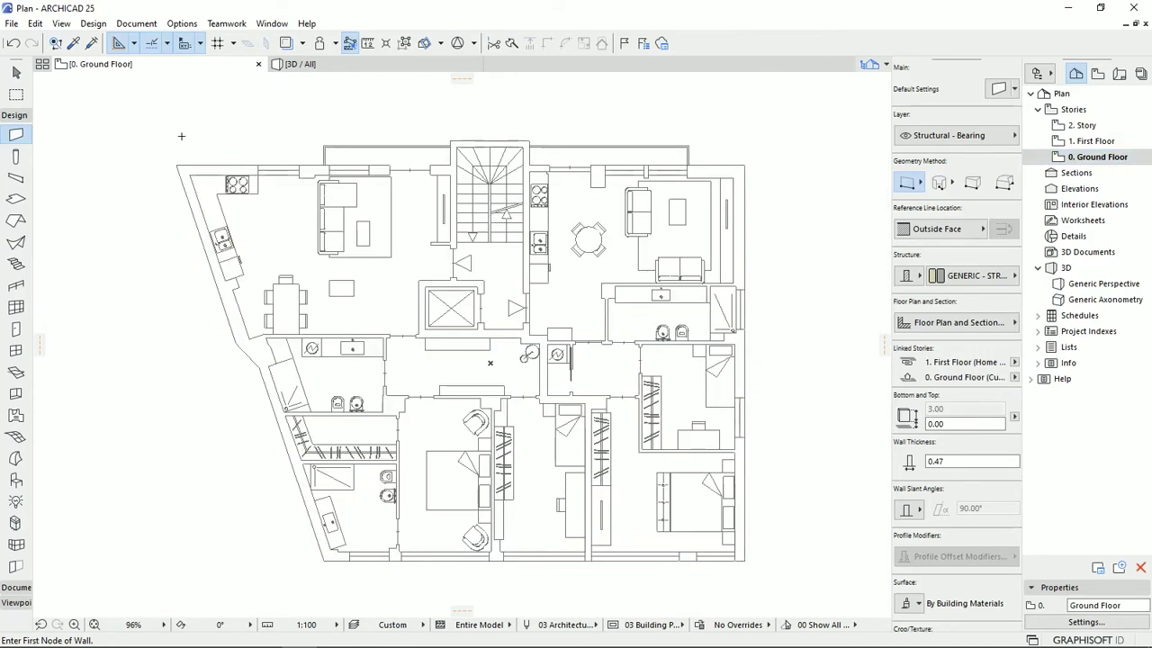
{"action": "left_click", "coordinate": [16, 72]}
{"action": "left_click_drag", "start_coordinate": [769, 137], "coordinate": [619, 258]}
{"action": "left_click", "coordinate": [782, 256]}
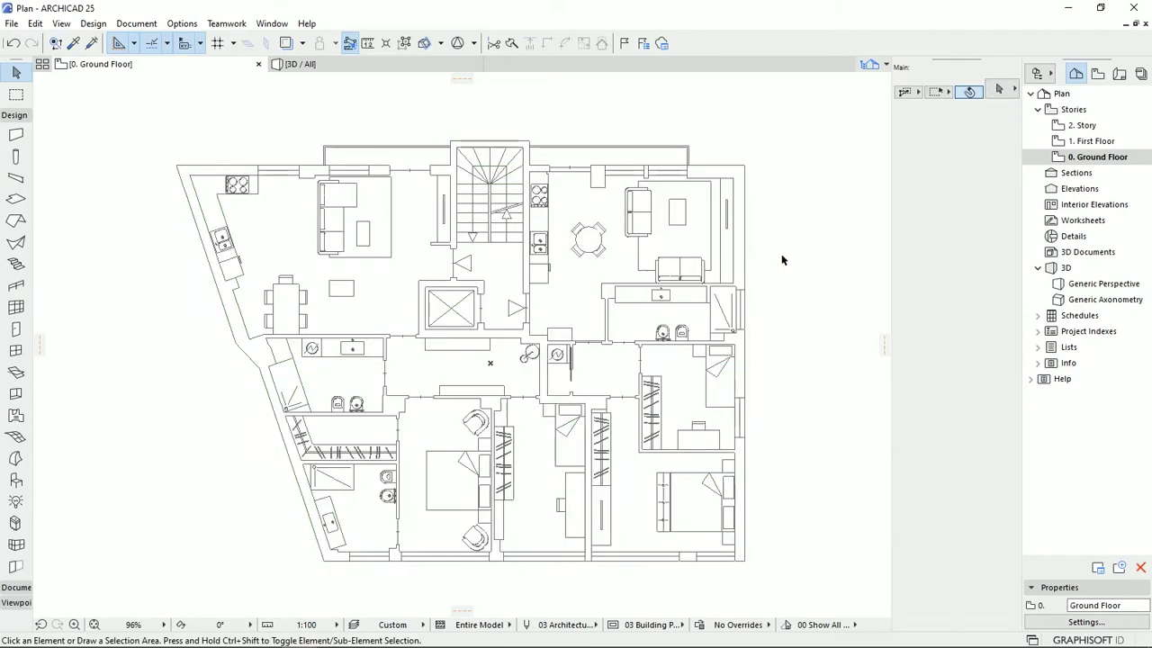
Step: Open the First Floor plan and show the Ground Floor drawing beneath it as a trace reference
{"action": "left_click", "coordinate": [1100, 142]}
{"action": "double_click", "coordinate": [1099, 142]}
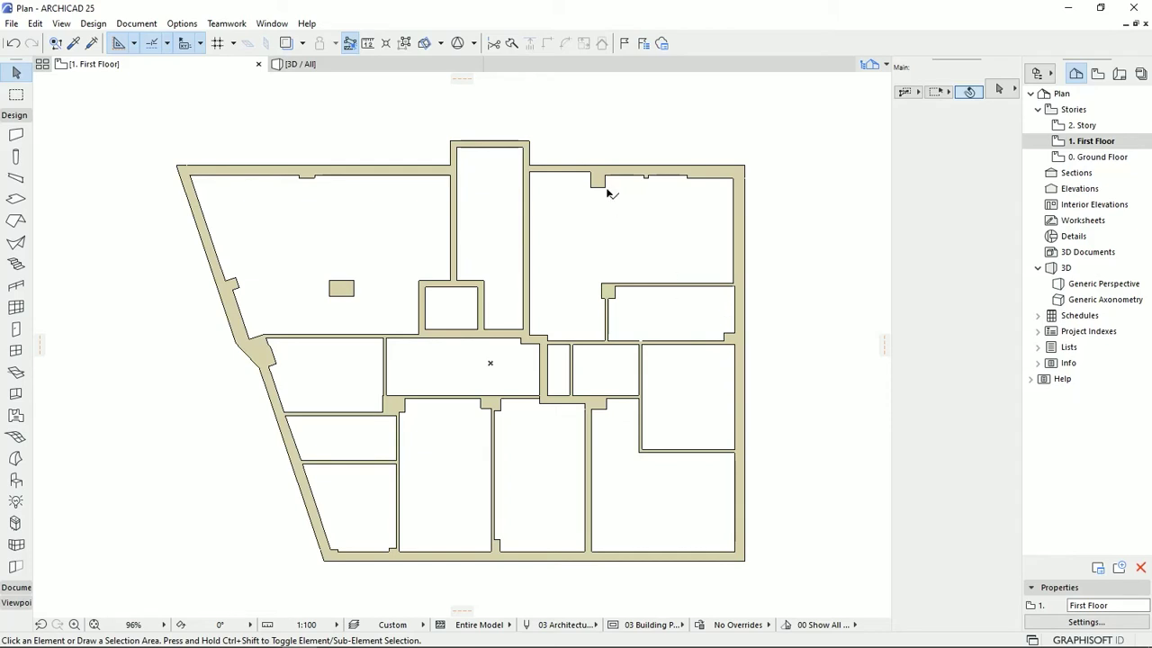
{"action": "left_click", "coordinate": [286, 43]}
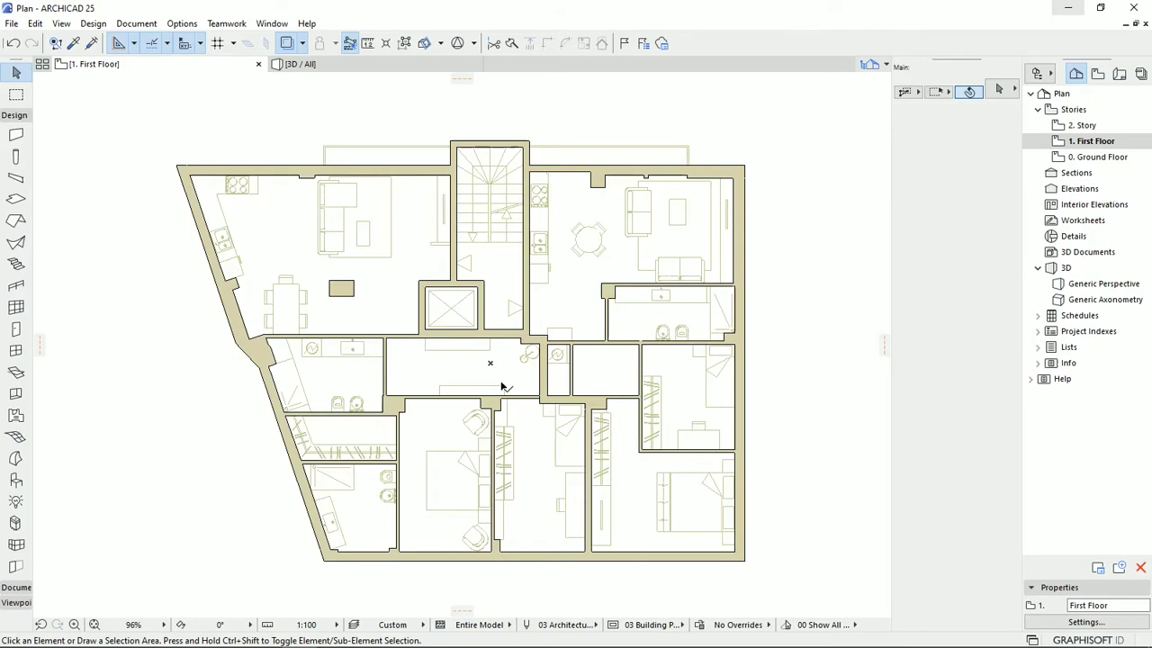
Step: Fade the active story to about half intensity in the Trace & Reference settings
{"action": "scroll", "coordinate": [478, 256], "scroll_direction": "up", "scroll_amount": 5}
{"action": "scroll", "coordinate": [482, 264], "scroll_direction": "up", "scroll_amount": 3}
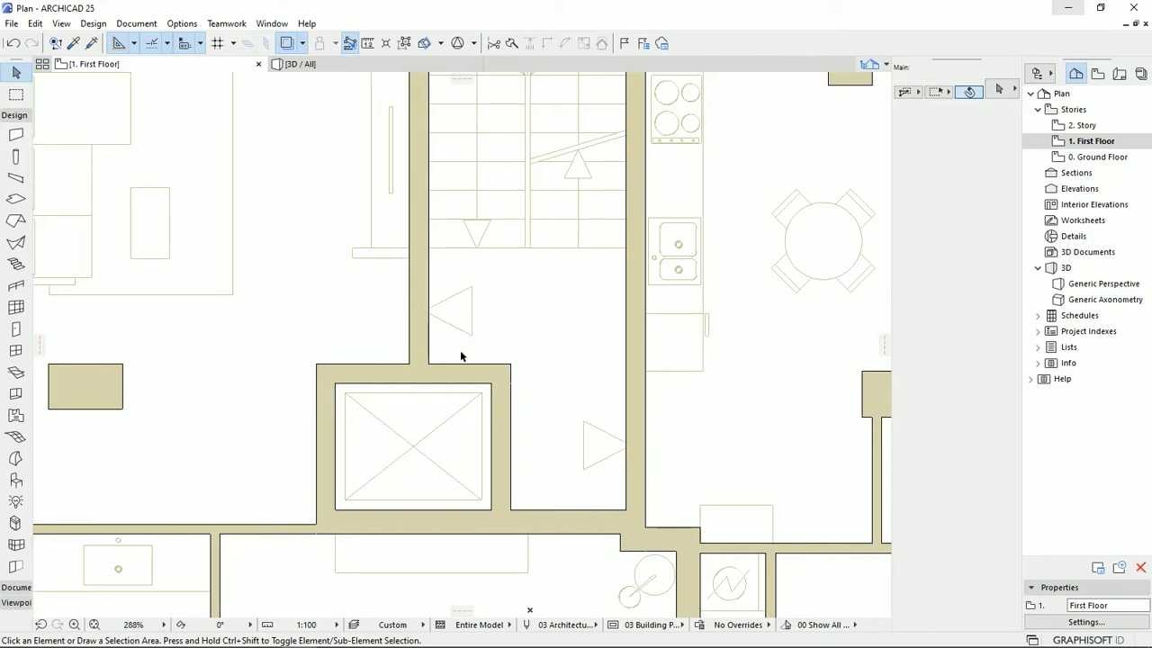
{"action": "left_click", "coordinate": [303, 52]}
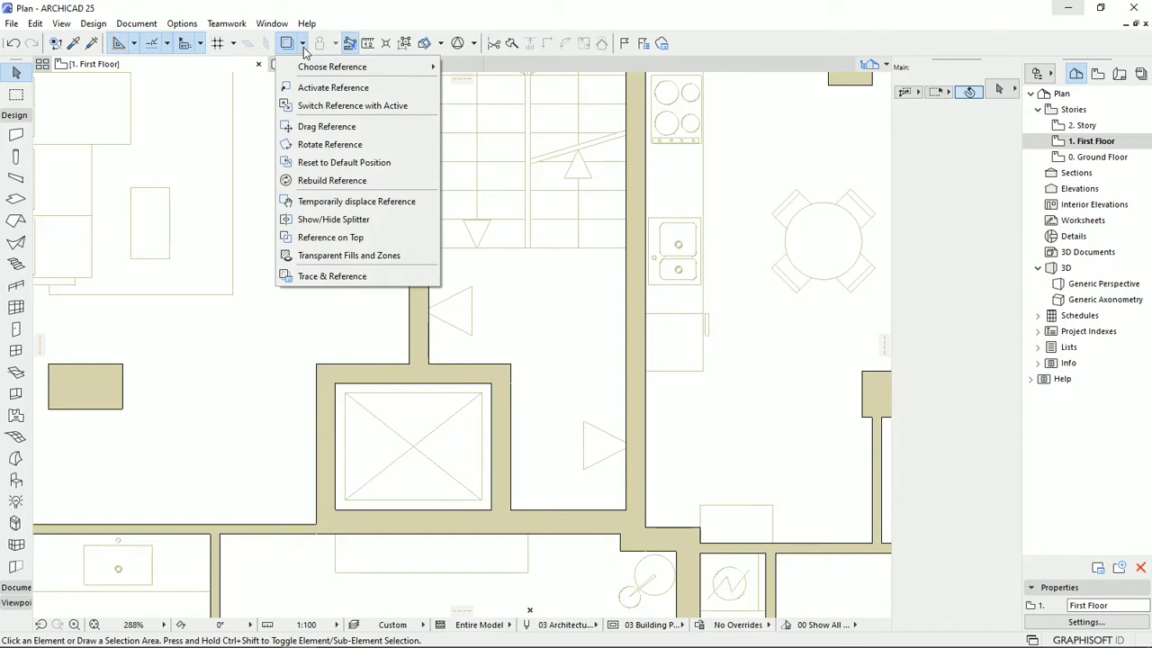
{"action": "left_click", "coordinate": [337, 277]}
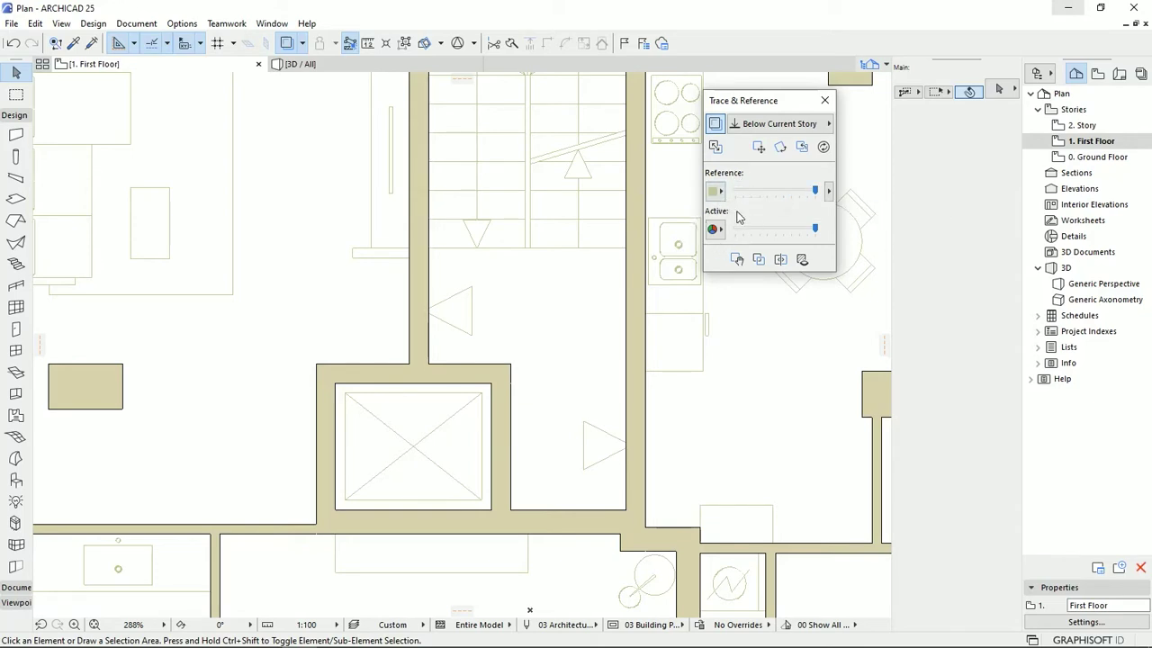
{"action": "left_click_drag", "start_coordinate": [814, 228], "coordinate": [771, 233]}
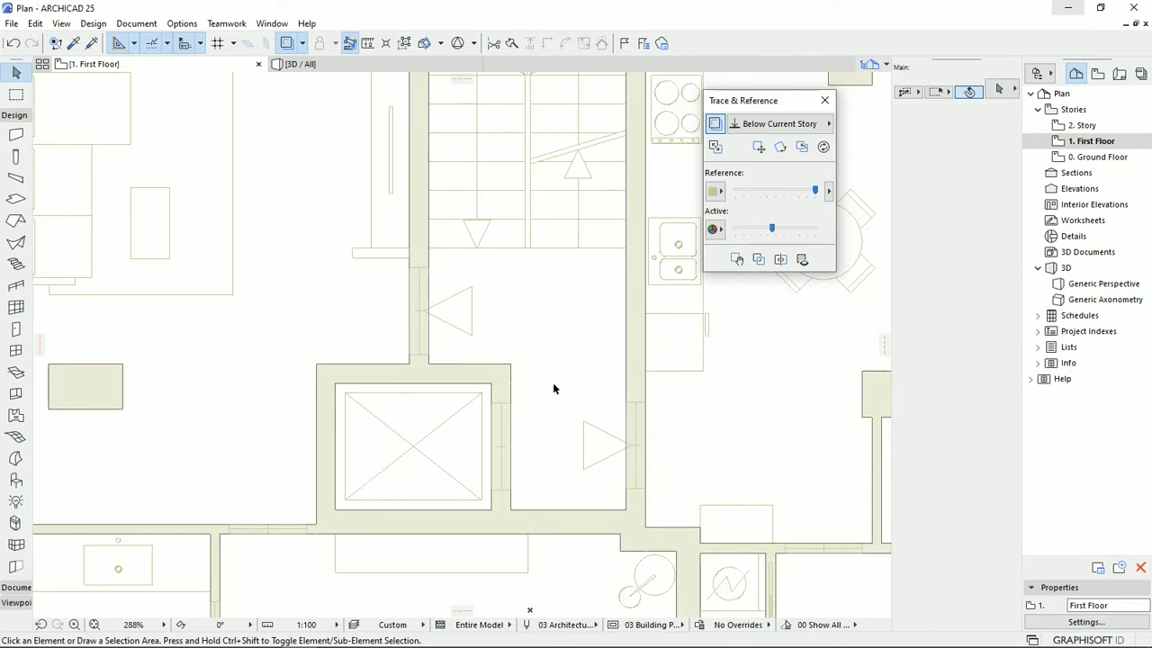
{"action": "left_click", "coordinate": [825, 100]}
Step: Start the Door tool and choose Double Door Asymmetric 25 from the hinged doors as its default type
{"action": "middle_click_drag", "start_coordinate": [451, 321], "coordinate": [472, 334]}
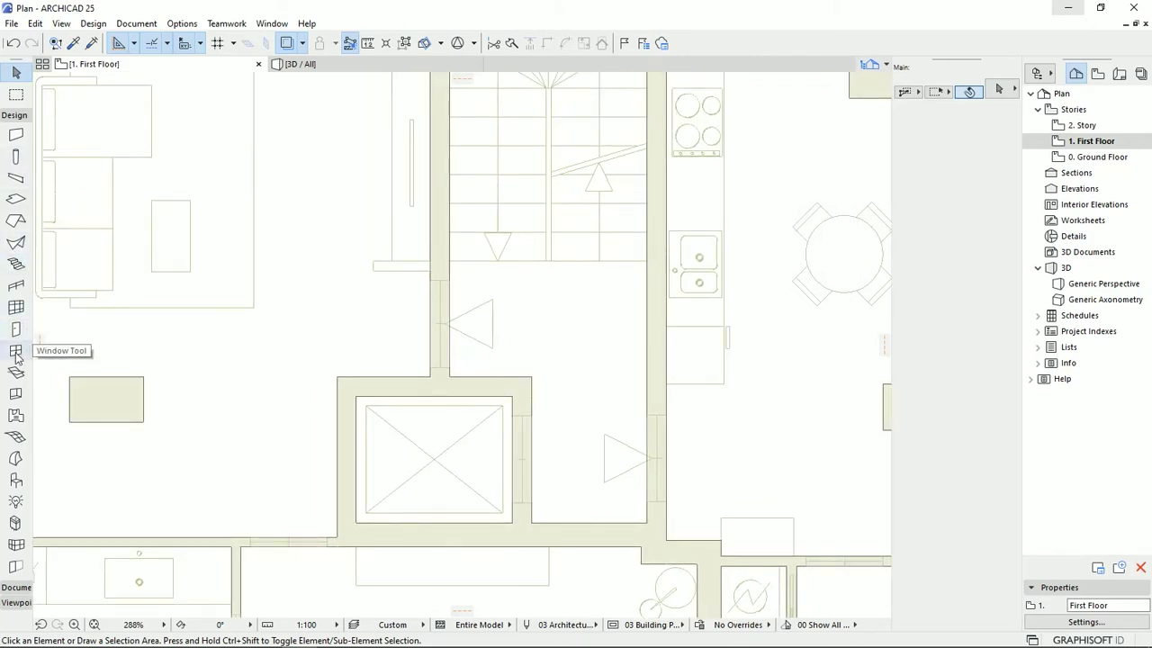
{"action": "left_click", "coordinate": [15, 329]}
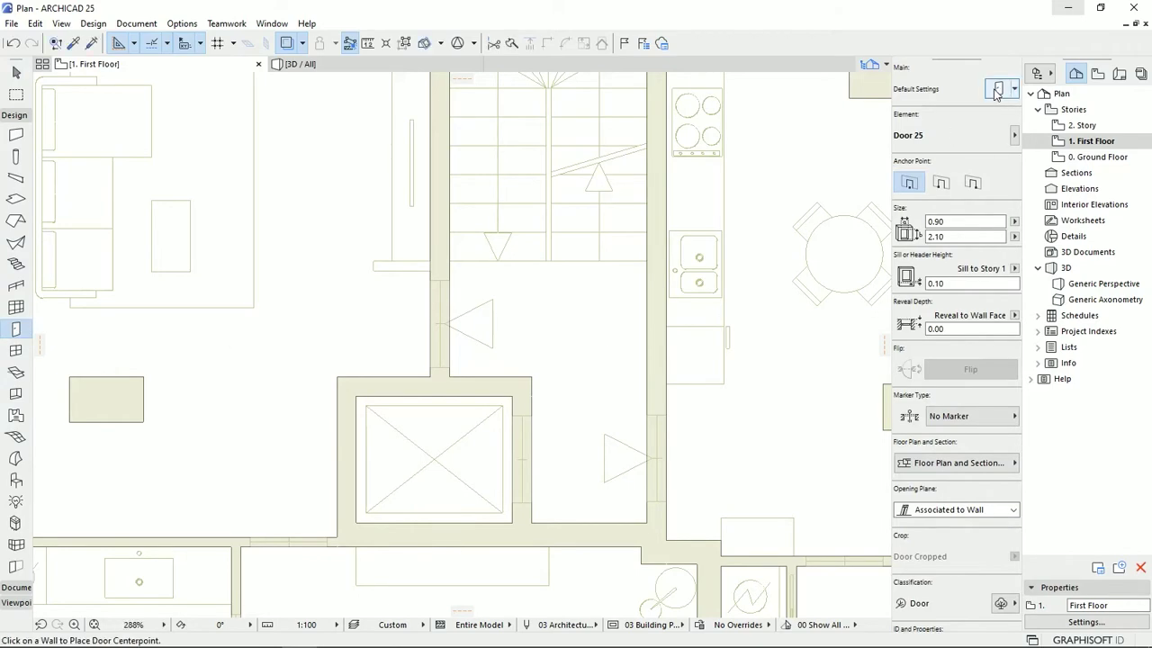
{"action": "key", "text": "ctrl+t"}
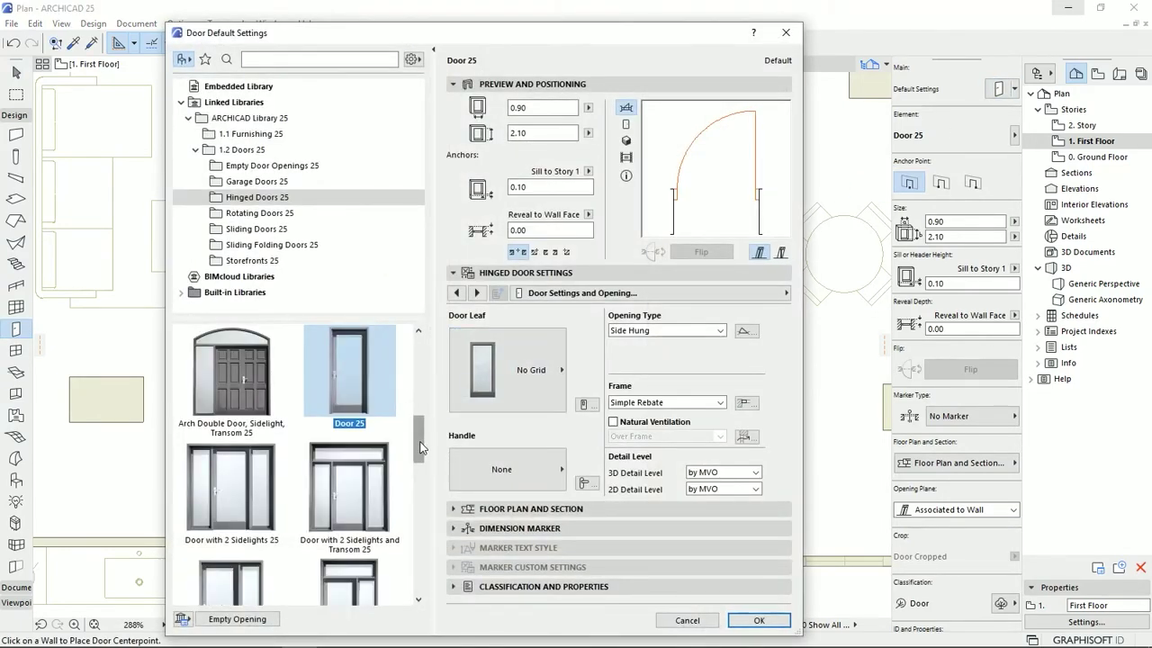
{"action": "left_click_drag", "start_coordinate": [421, 448], "coordinate": [412, 530]}
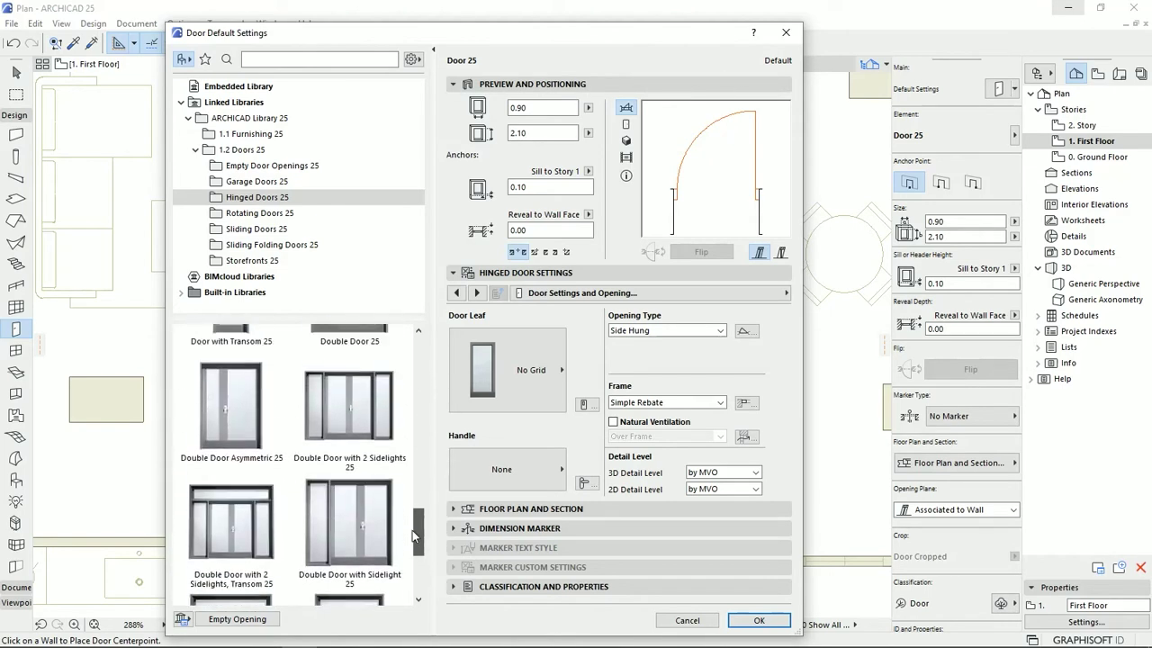
{"action": "left_click", "coordinate": [227, 451]}
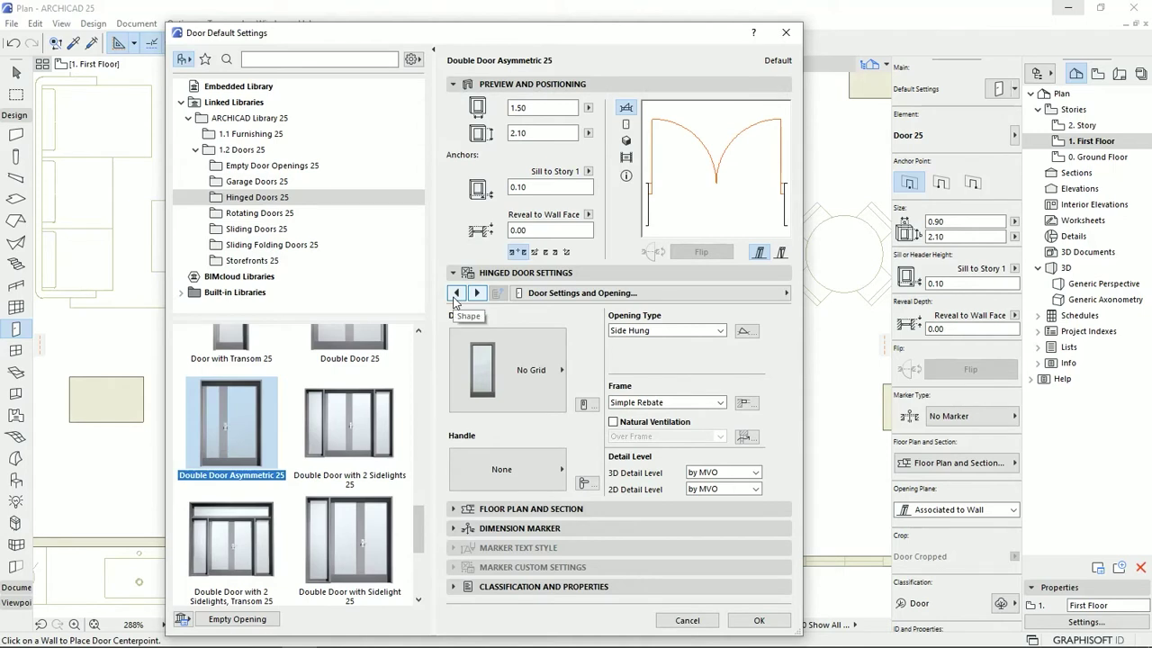
Step: Set the default asymmetric double door to 1.20 m wide with a 0.90 m main leaf and accept the settings
{"action": "left_click", "coordinate": [457, 293]}
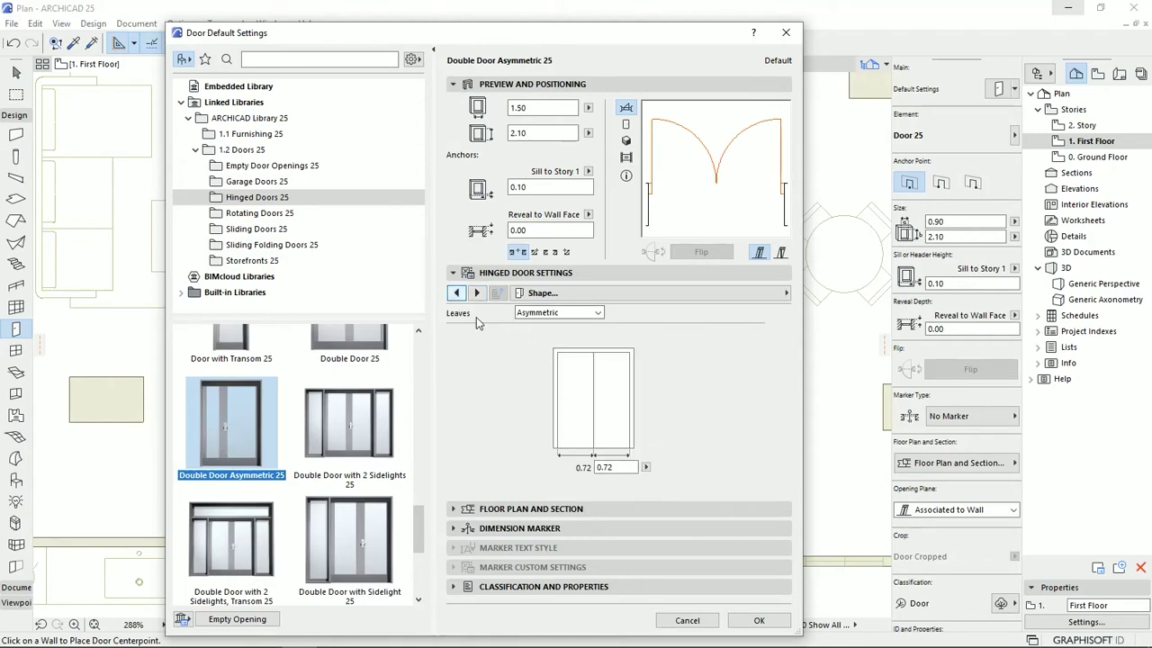
{"action": "double_click", "coordinate": [616, 468]}
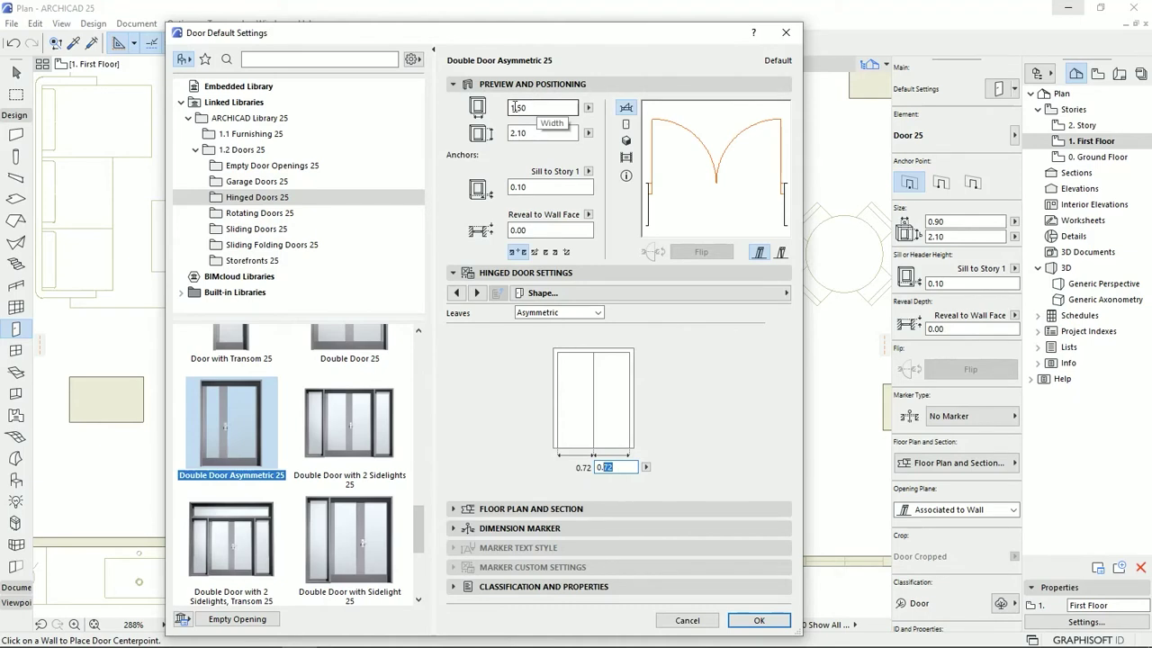
{"action": "left_click_drag", "start_coordinate": [518, 107], "coordinate": [562, 108]}
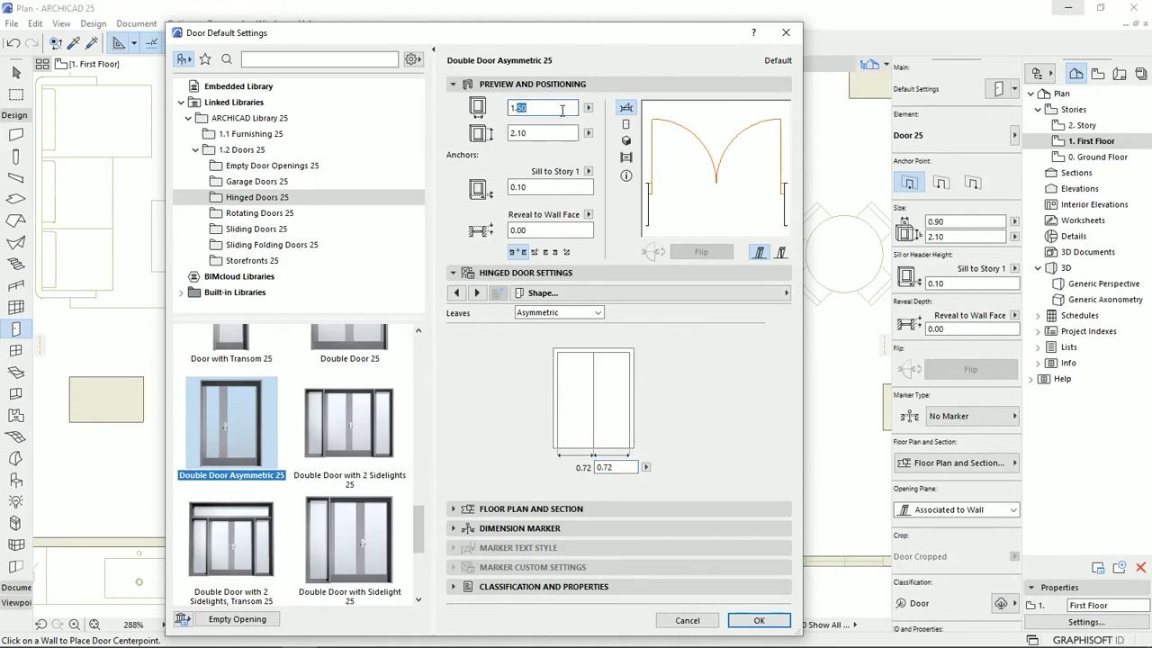
{"action": "type", "text": "1.20"}
{"action": "key", "text": "Return"}
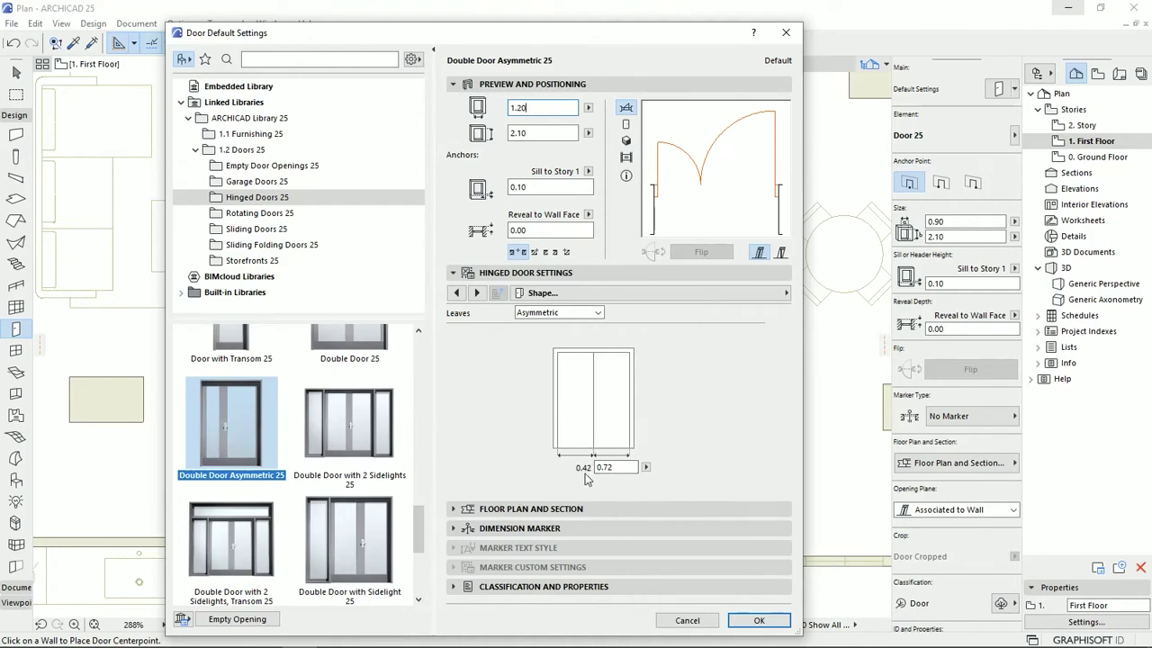
{"action": "left_click", "coordinate": [611, 469]}
{"action": "type", "text": "0.9"}
{"action": "key", "text": "Return"}
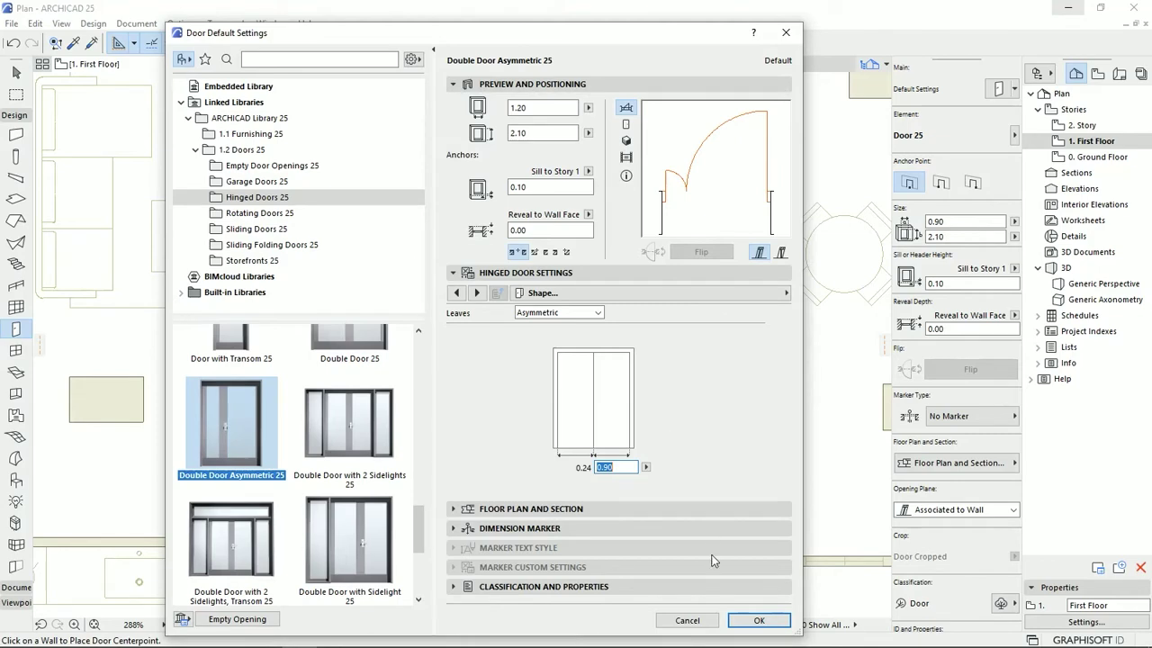
{"action": "left_click", "coordinate": [777, 628]}
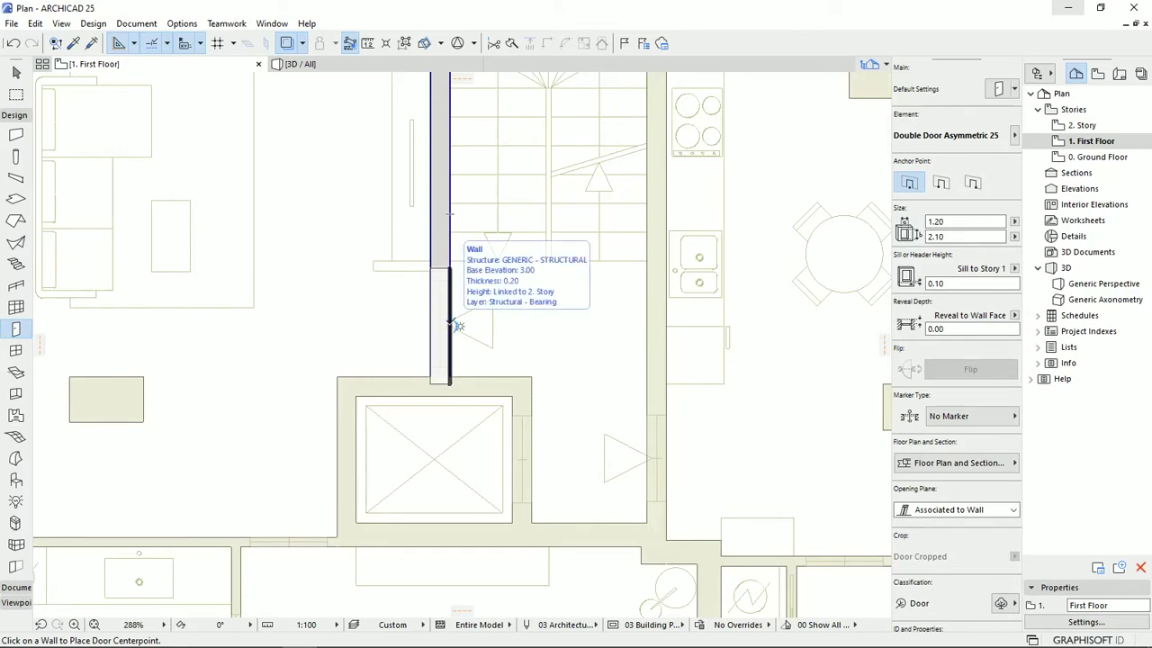
Step: Place the double door in the wall above the elevator shaft, opening into the living room with the large leaf hinged beside the shaft
{"action": "left_click", "coordinate": [453, 325]}
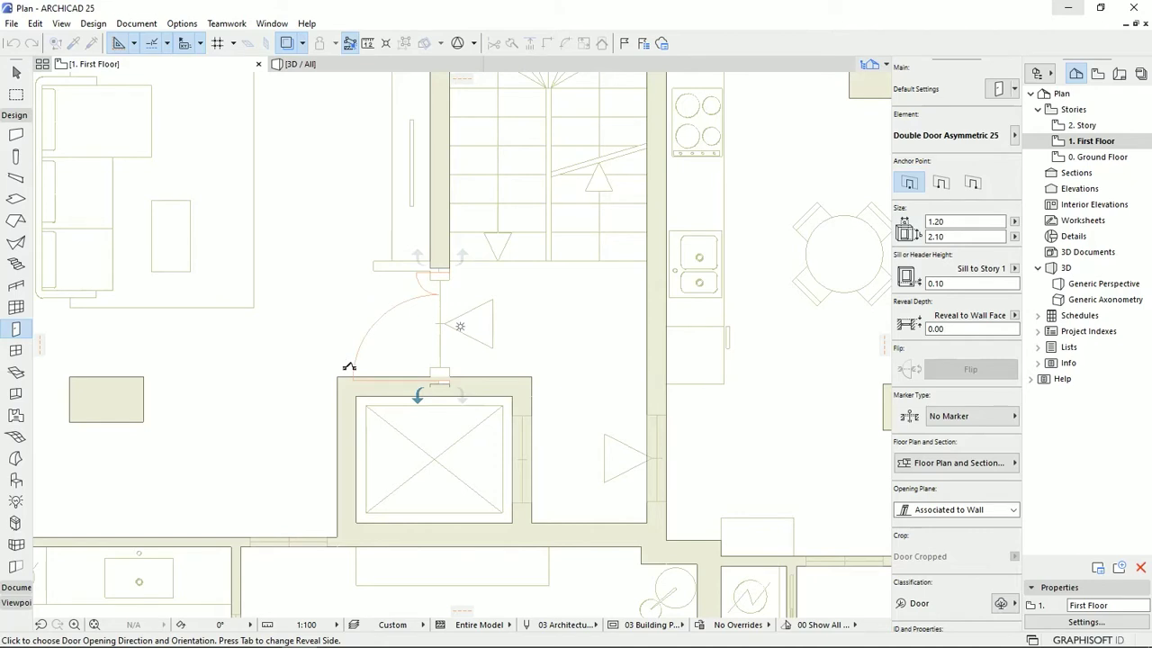
{"action": "left_click", "coordinate": [350, 367]}
Step: Stretch both ends of the door to the inner edges of the traced opening, making it 0.90 m wide
{"action": "scroll", "coordinate": [443, 349], "scroll_direction": "up", "scroll_amount": 3}
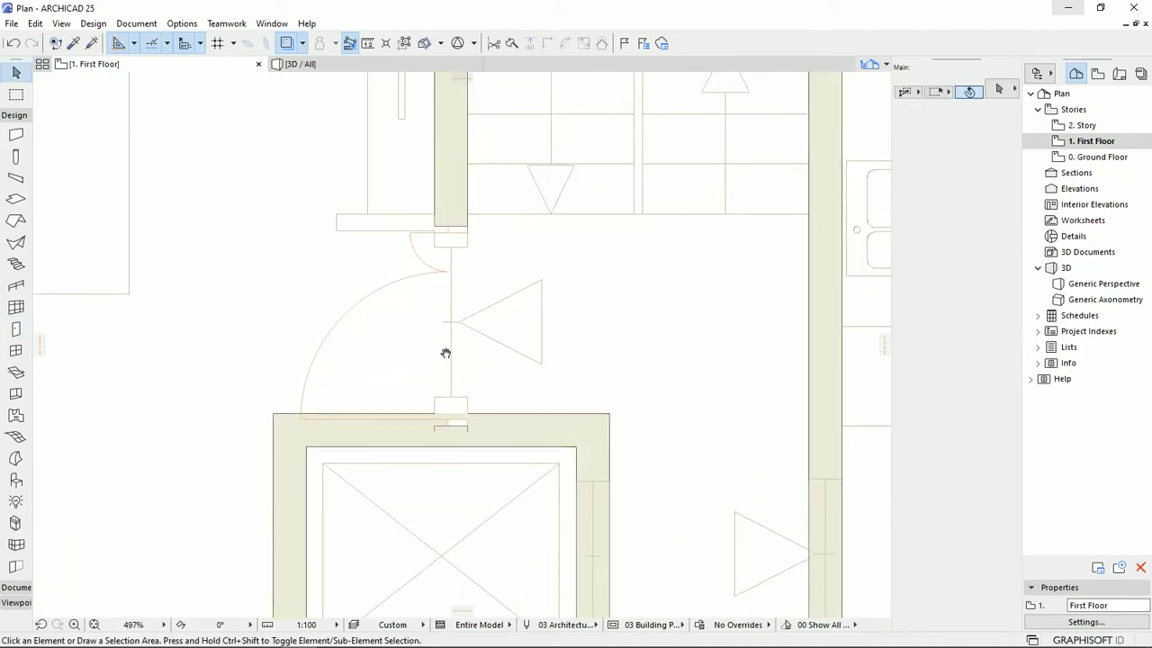
{"action": "left_click", "coordinate": [479, 249]}
{"action": "left_click", "coordinate": [479, 244]}
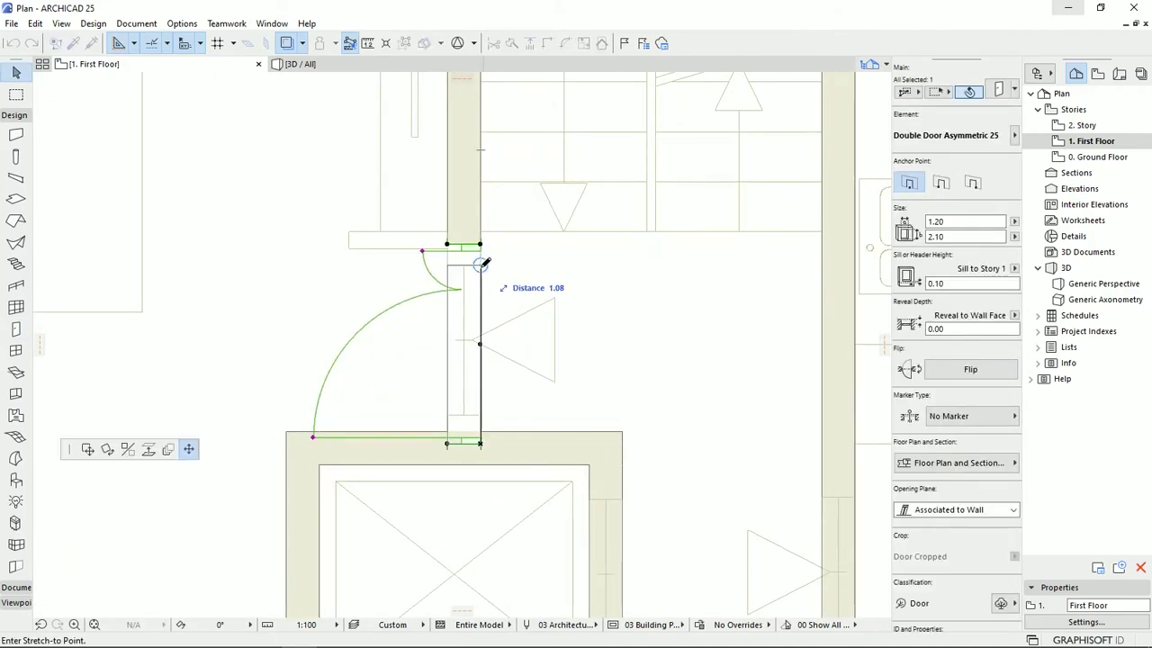
{"action": "left_click", "coordinate": [481, 265]}
{"action": "left_click", "coordinate": [480, 444]}
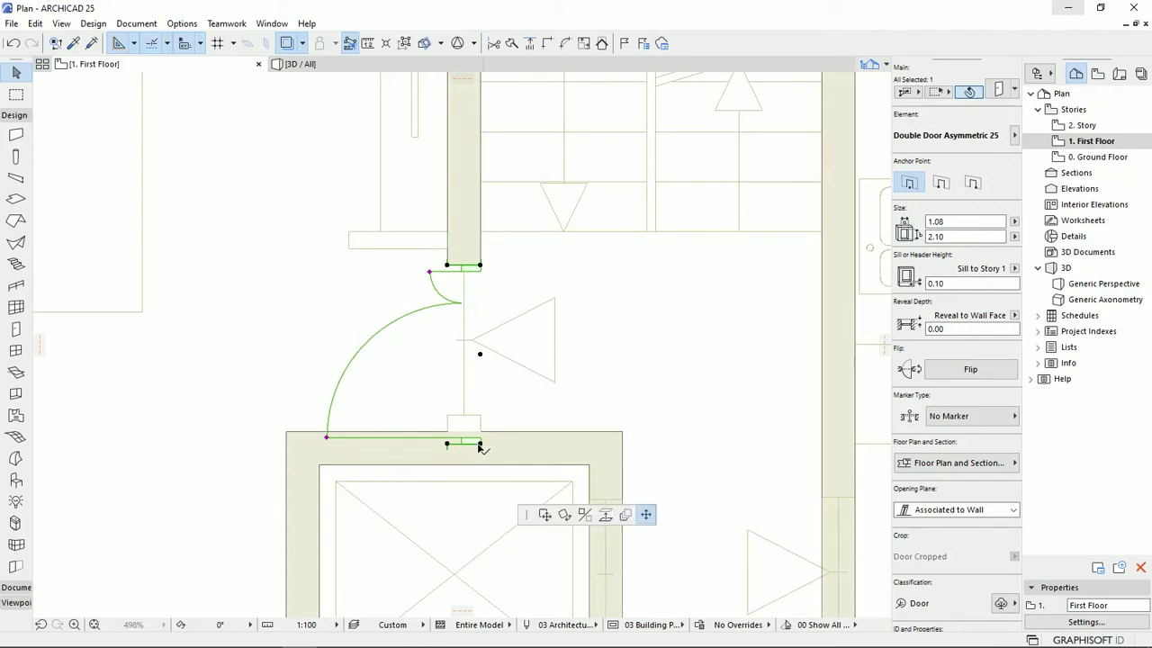
{"action": "left_click", "coordinate": [485, 412]}
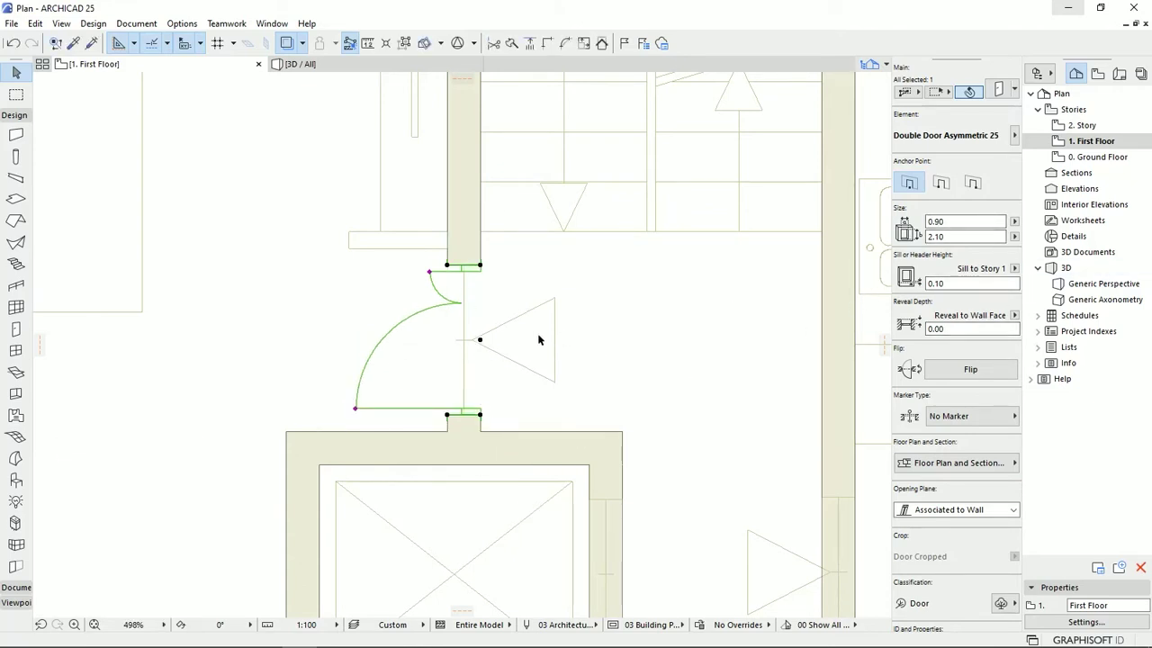
Step: Stretch both ends of the door outward to the outer edges of the traced frame, making it 1.10 m wide
{"action": "left_click", "coordinate": [480, 416]}
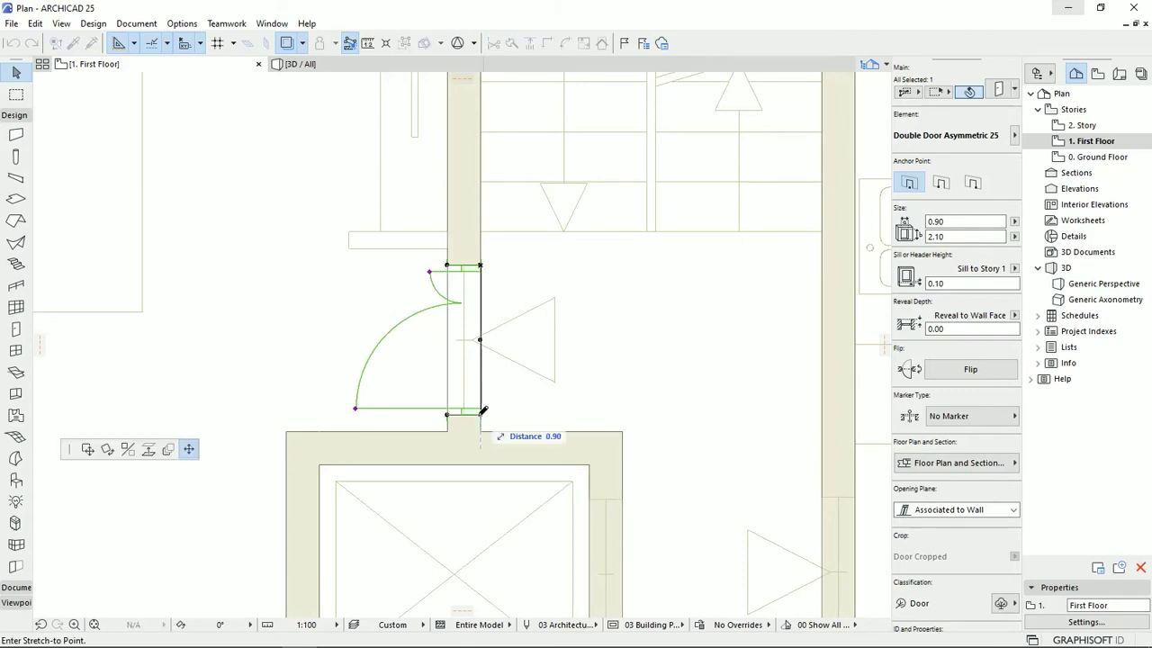
{"action": "left_click", "coordinate": [481, 430]}
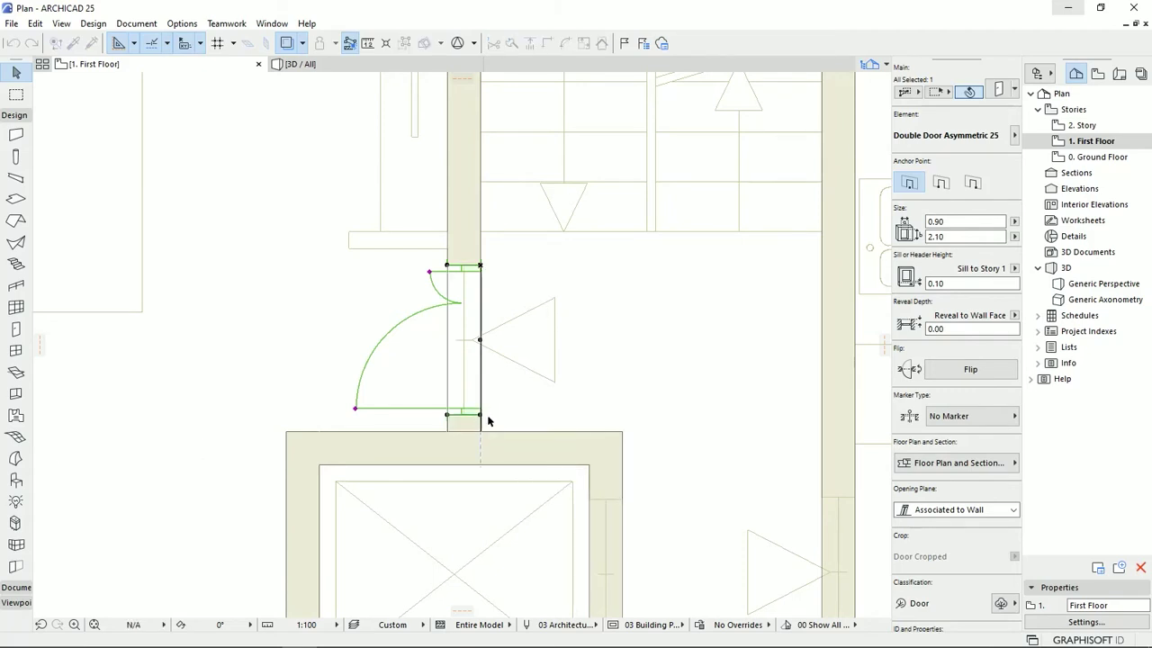
{"action": "left_click", "coordinate": [482, 267]}
{"action": "left_click", "coordinate": [480, 248]}
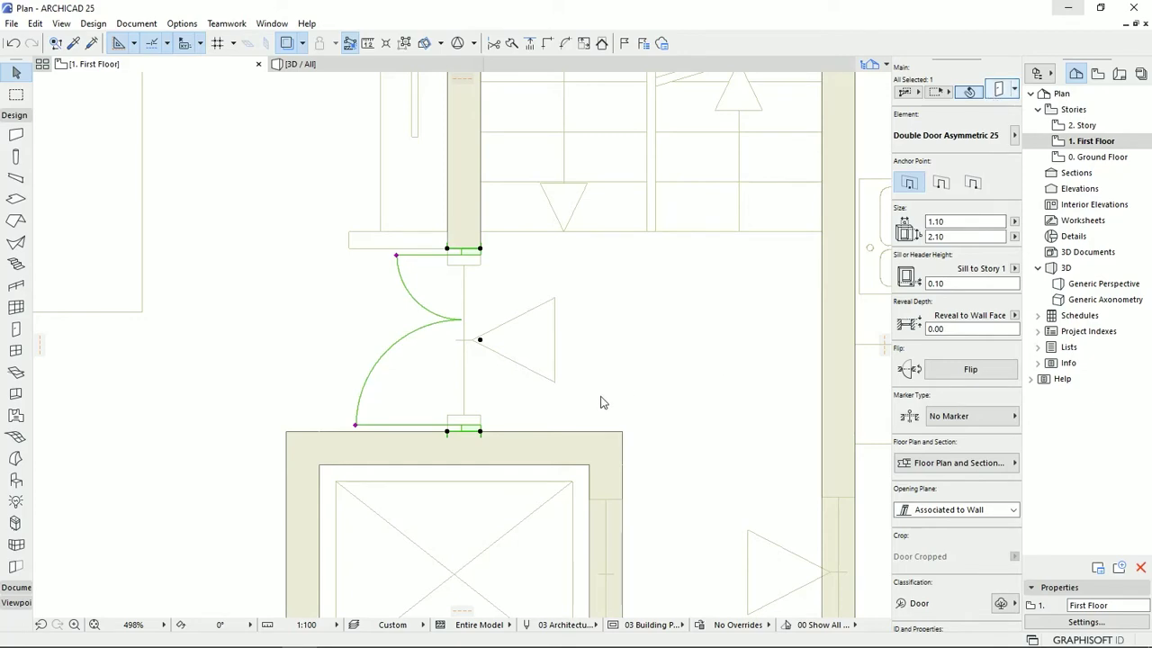
Step: Set the selected door's main leaf width to 0.84 m in its settings and accept
{"action": "key", "text": "ctrl+t"}
{"action": "double_click", "coordinate": [617, 473]}
{"action": "type", "text": "0.85"}
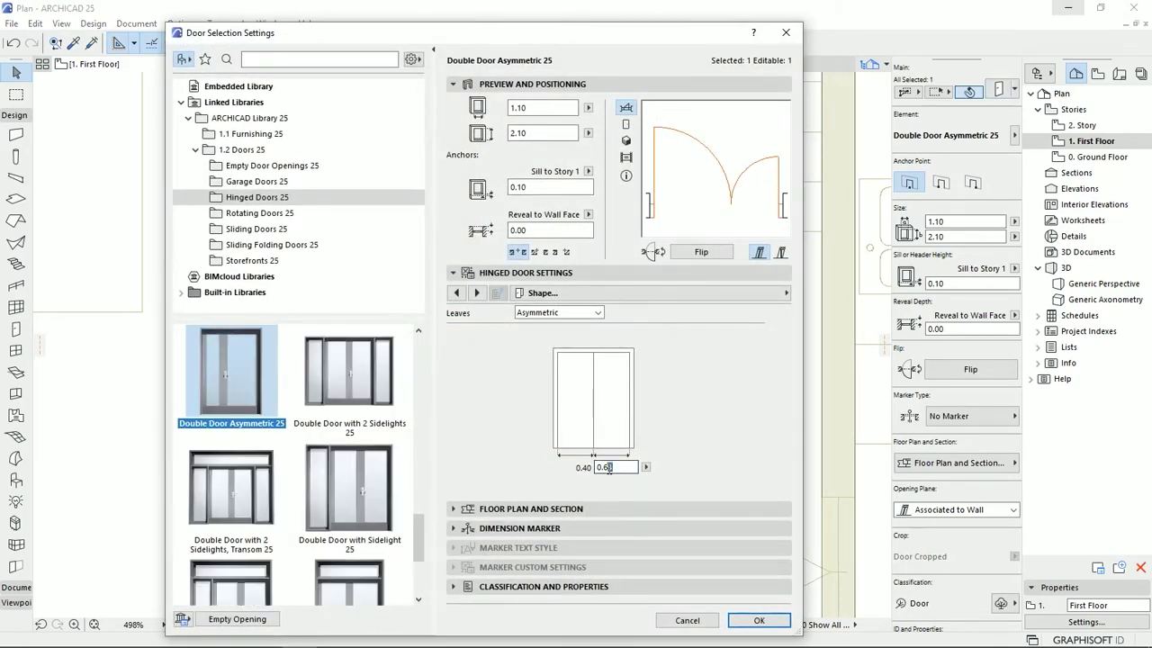
{"action": "key", "text": "Tab"}
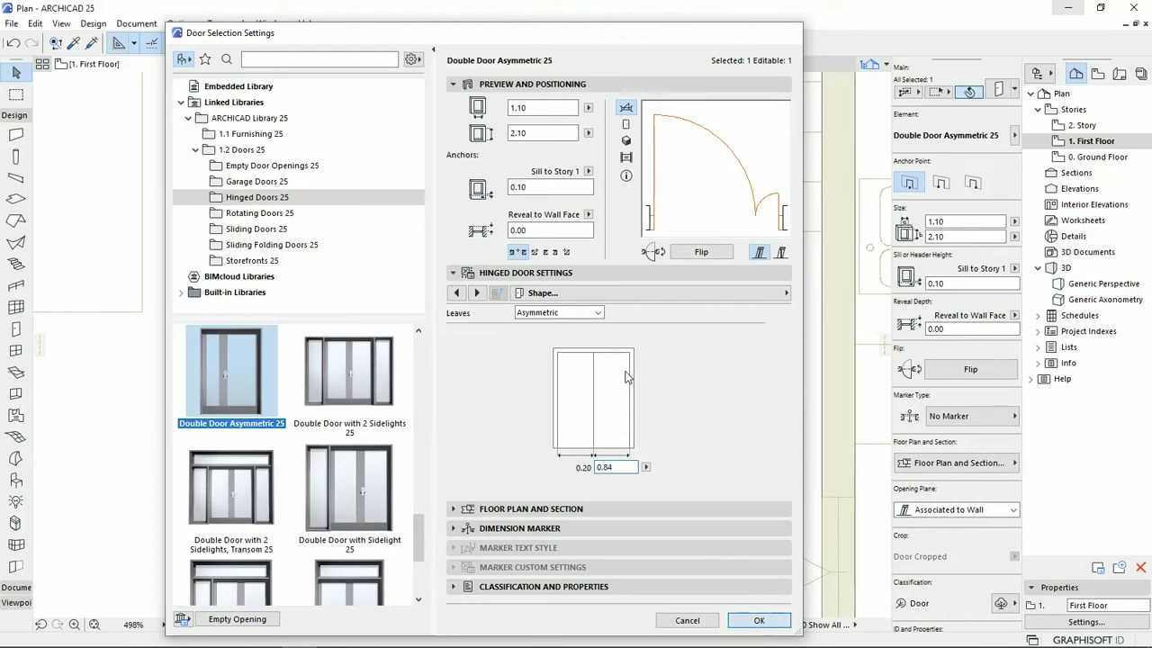
{"action": "left_click", "coordinate": [759, 620]}
Step: Open the 3D perspective, select the new double door and set its sill height to 0
{"action": "scroll", "coordinate": [378, 234], "scroll_direction": "down", "scroll_amount": 3}
{"action": "middle_click_drag", "start_coordinate": [380, 234], "coordinate": [489, 301]}
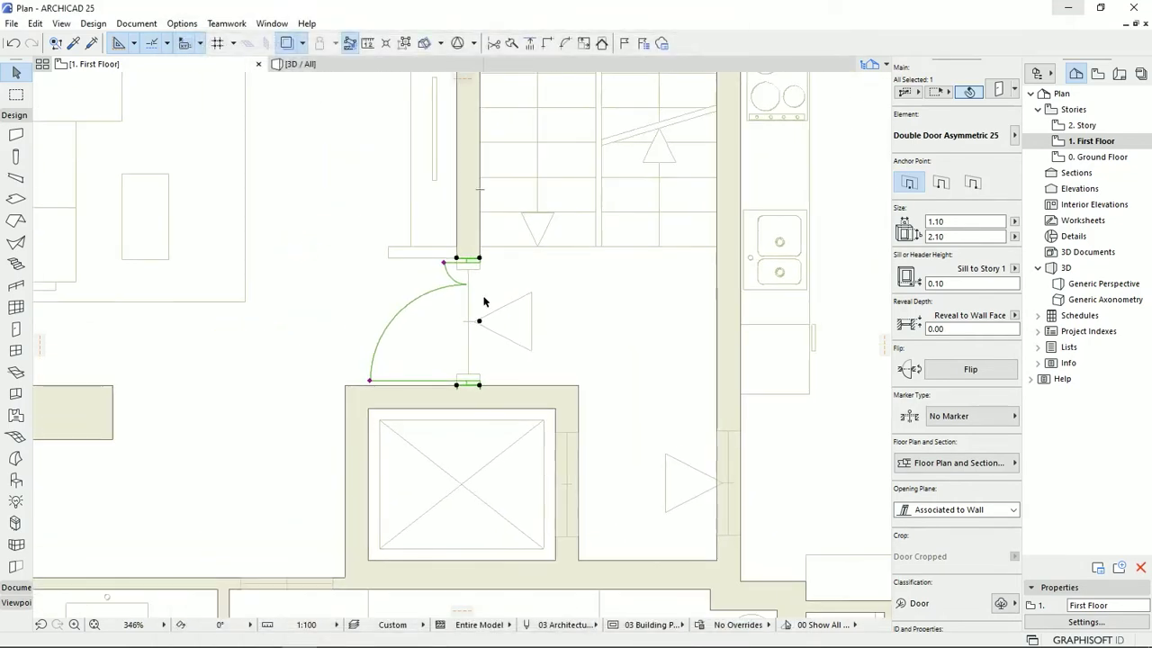
{"action": "left_click", "coordinate": [350, 68]}
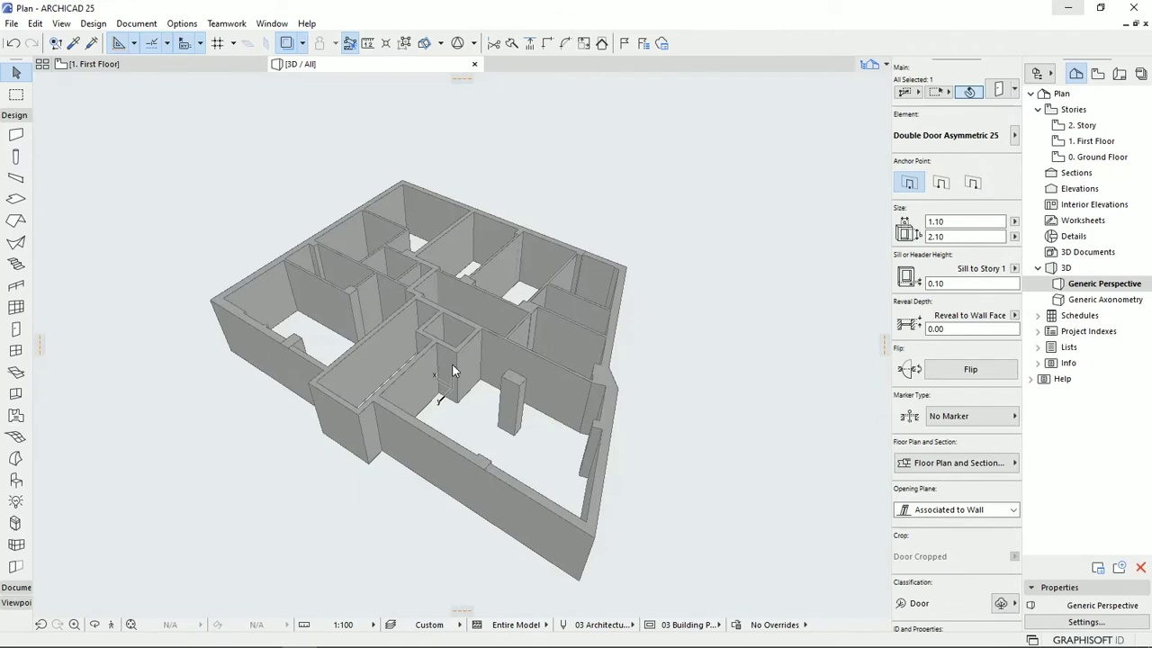
{"action": "scroll", "coordinate": [439, 378], "scroll_direction": "up", "scroll_amount": 5}
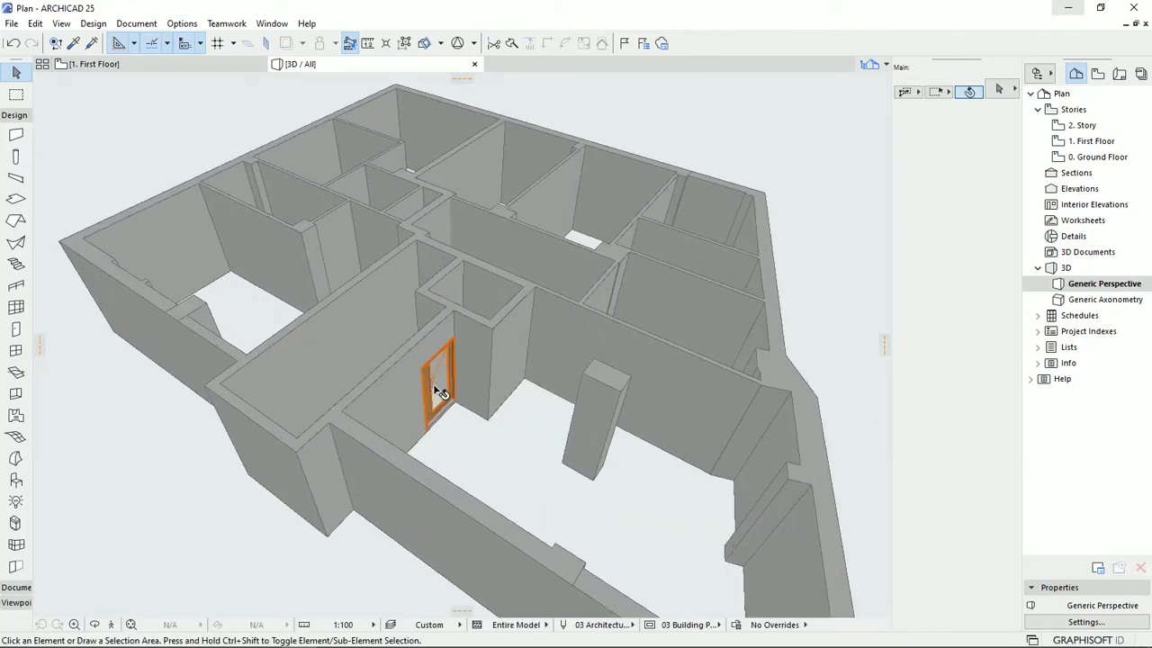
{"action": "scroll", "coordinate": [432, 383], "scroll_direction": "up", "scroll_amount": 5}
{"action": "scroll", "coordinate": [393, 365], "scroll_direction": "up", "scroll_amount": 4}
{"action": "middle_click_drag", "start_coordinate": [321, 309], "coordinate": [457, 379], "text": "shift"}
{"action": "left_click", "coordinate": [454, 379]}
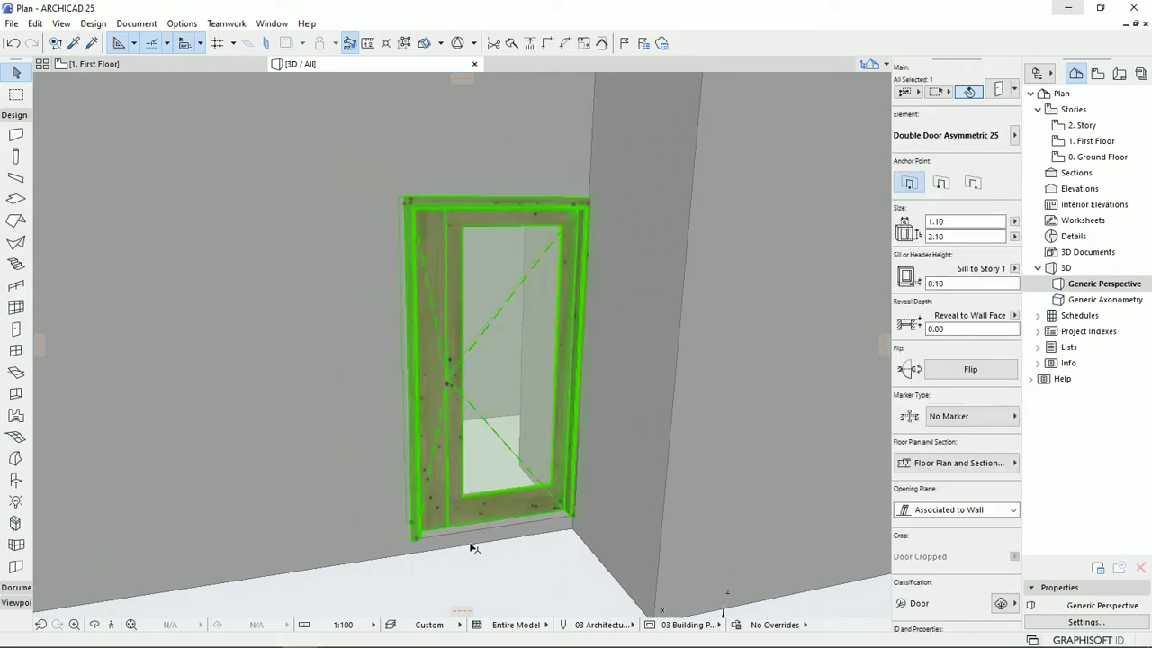
{"action": "left_click", "coordinate": [949, 282]}
{"action": "type", "text": "0"}
{"action": "key", "text": "Return"}
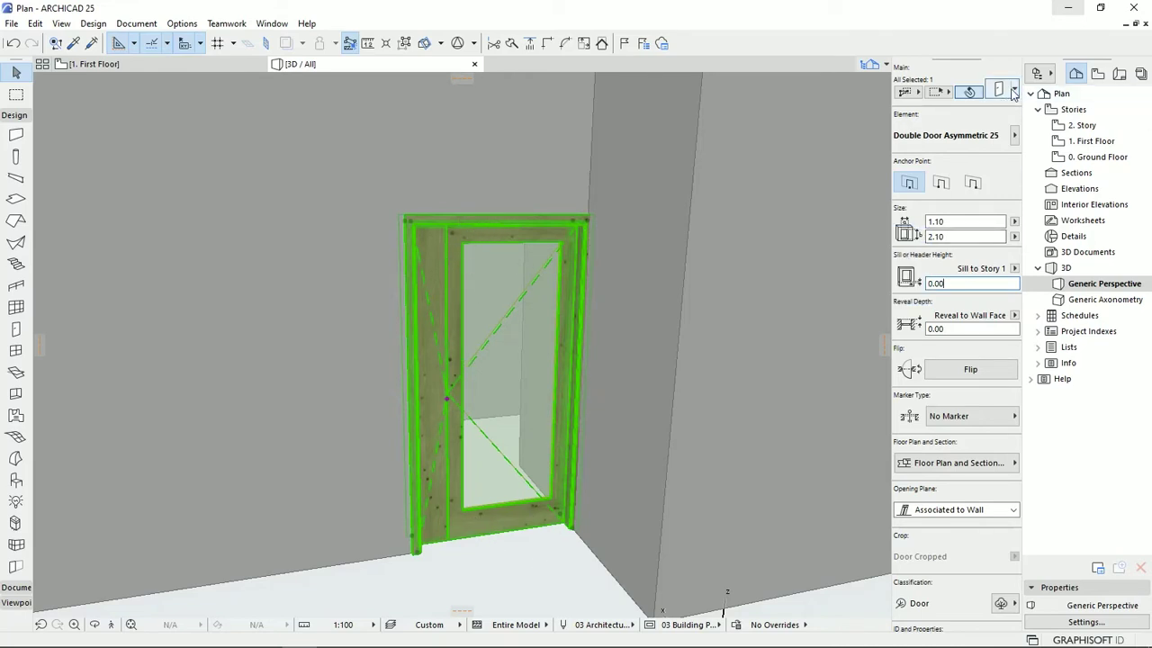
Step: Set the selected asymmetric double door's leaf to Style 15 in its door settings
{"action": "key", "text": "ctrl+t"}
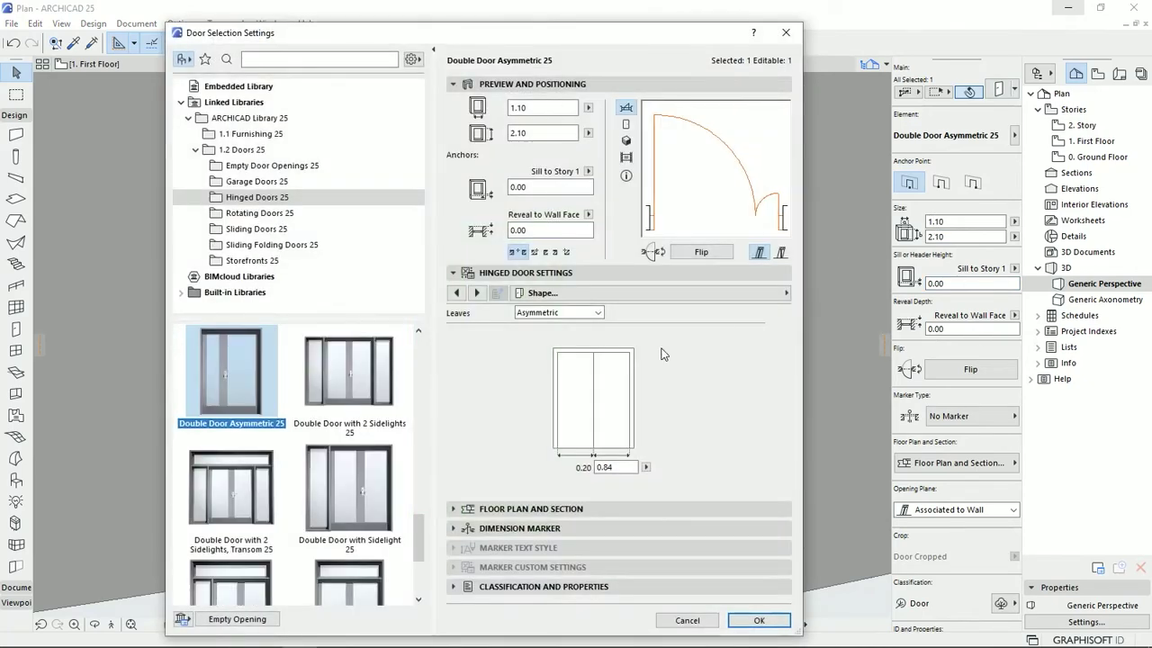
{"action": "left_click", "coordinate": [477, 292]}
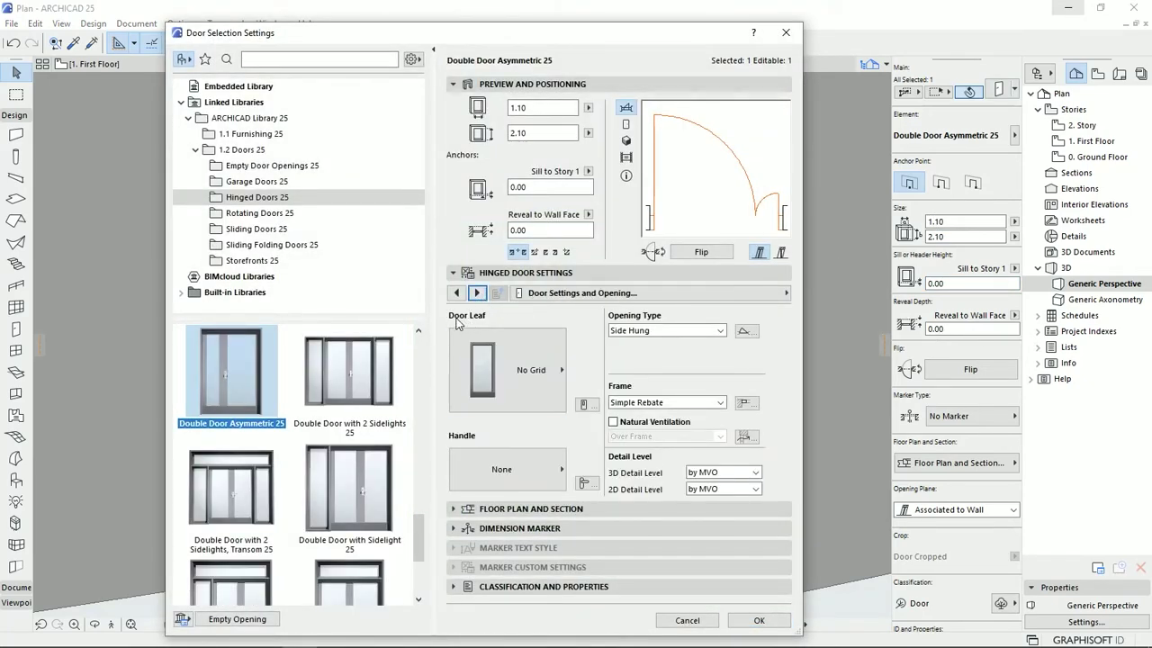
{"action": "left_click", "coordinate": [549, 383]}
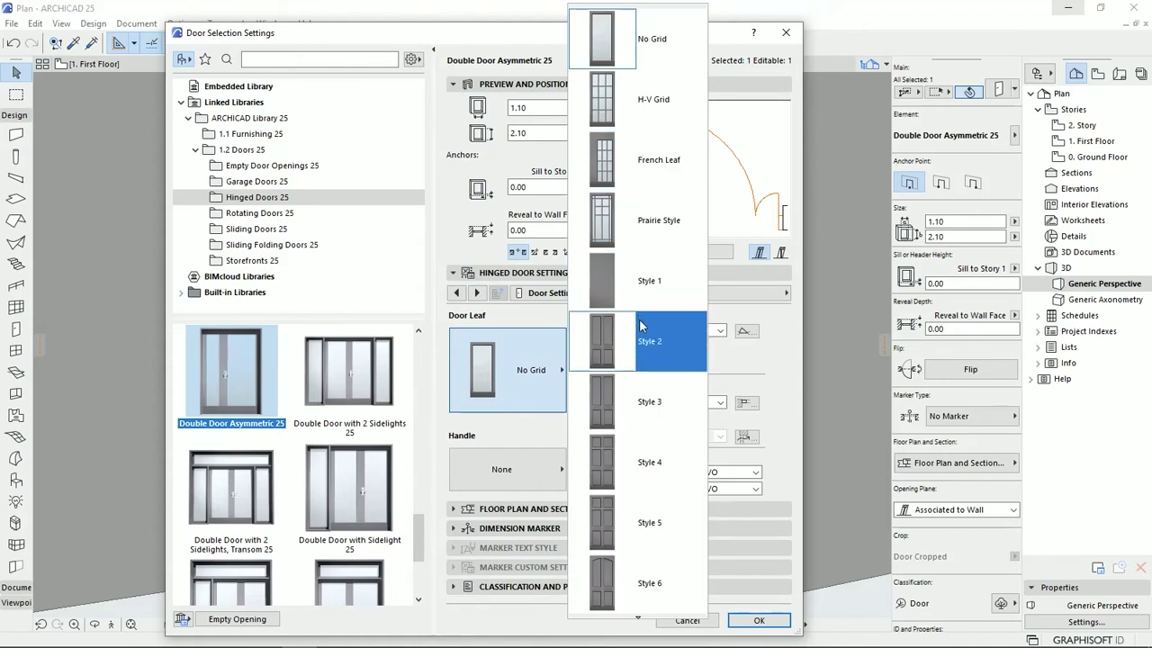
{"action": "scroll", "coordinate": [641, 411], "scroll_direction": "down", "scroll_amount": 2}
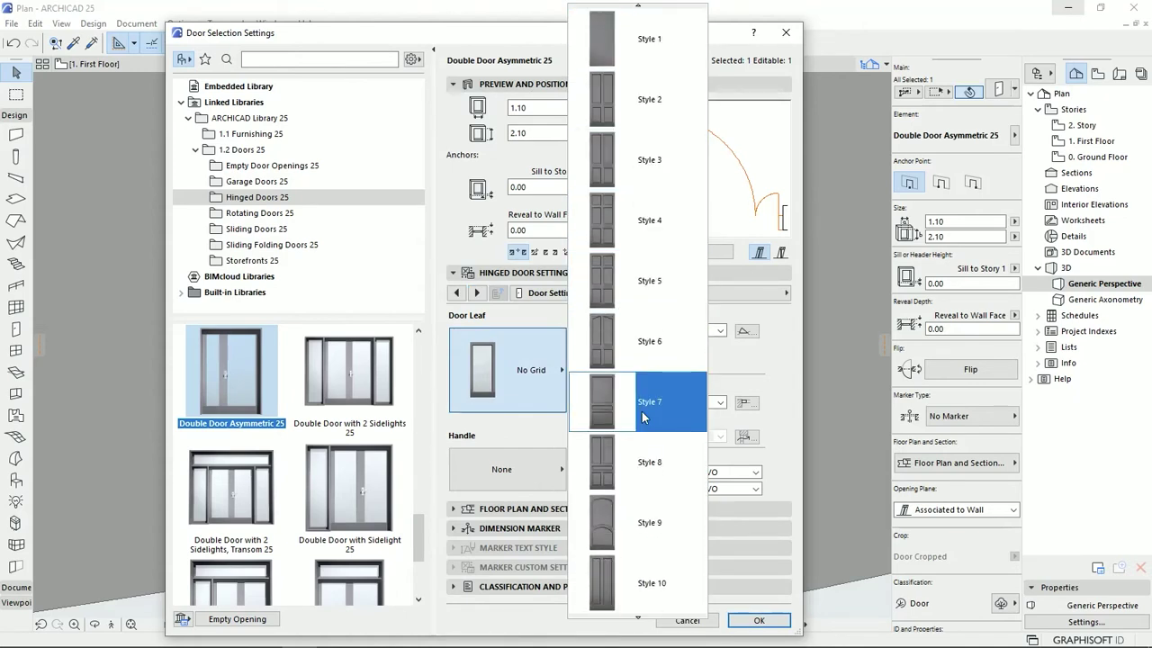
{"action": "scroll", "coordinate": [643, 382], "scroll_direction": "down", "scroll_amount": 2}
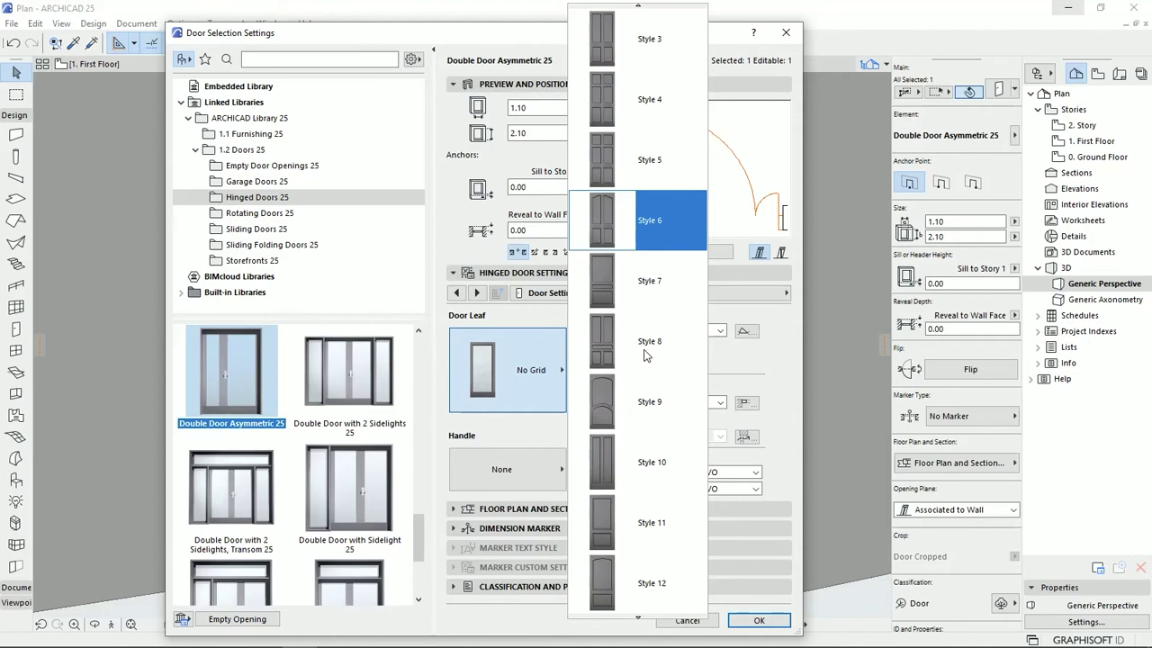
{"action": "scroll", "coordinate": [642, 405], "scroll_direction": "down", "scroll_amount": 5}
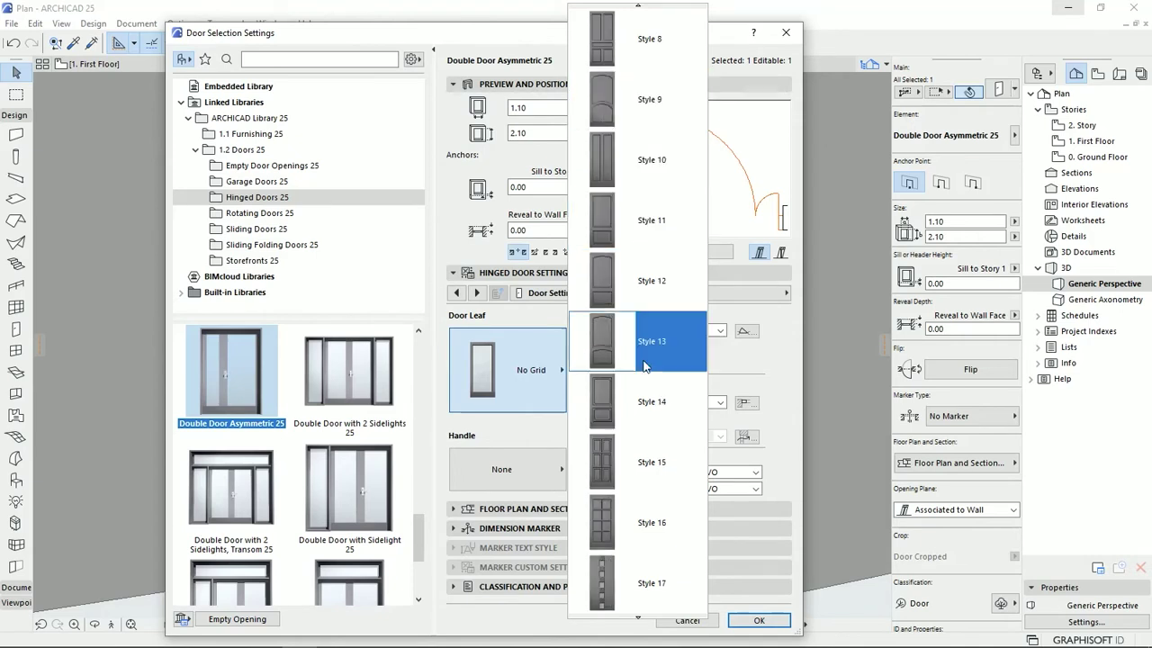
{"action": "left_click", "coordinate": [639, 463]}
Step: Set the door's 3D detail level to Full and its 2D detail level to 1:50, and accept the settings
{"action": "left_click", "coordinate": [752, 473]}
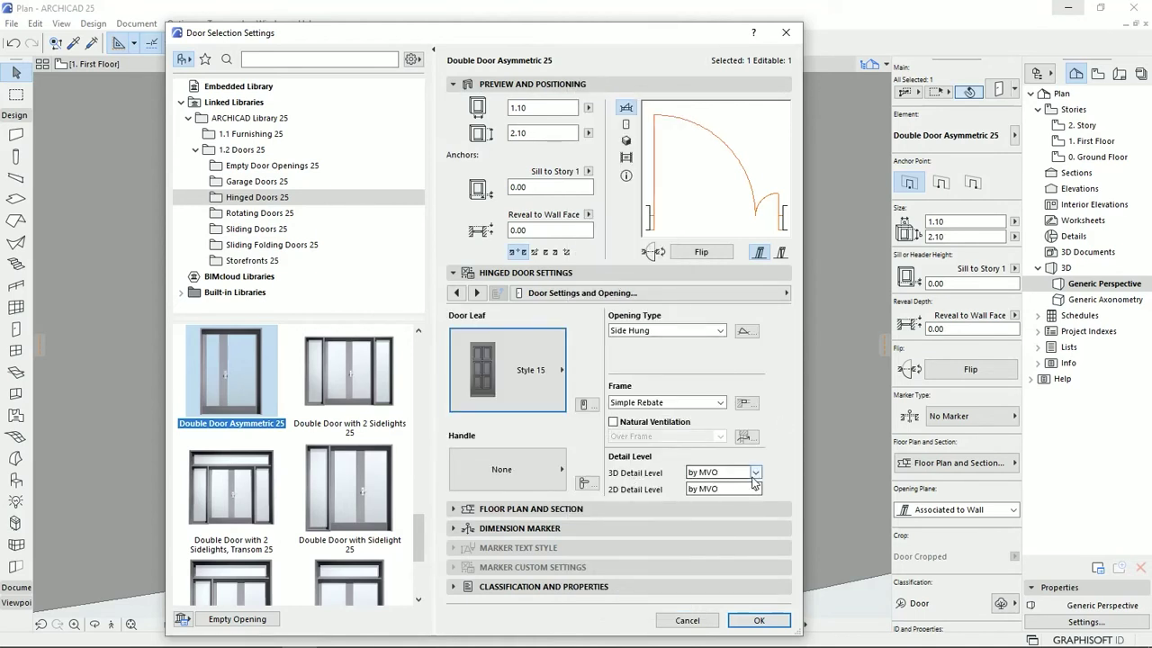
{"action": "left_click", "coordinate": [756, 488]}
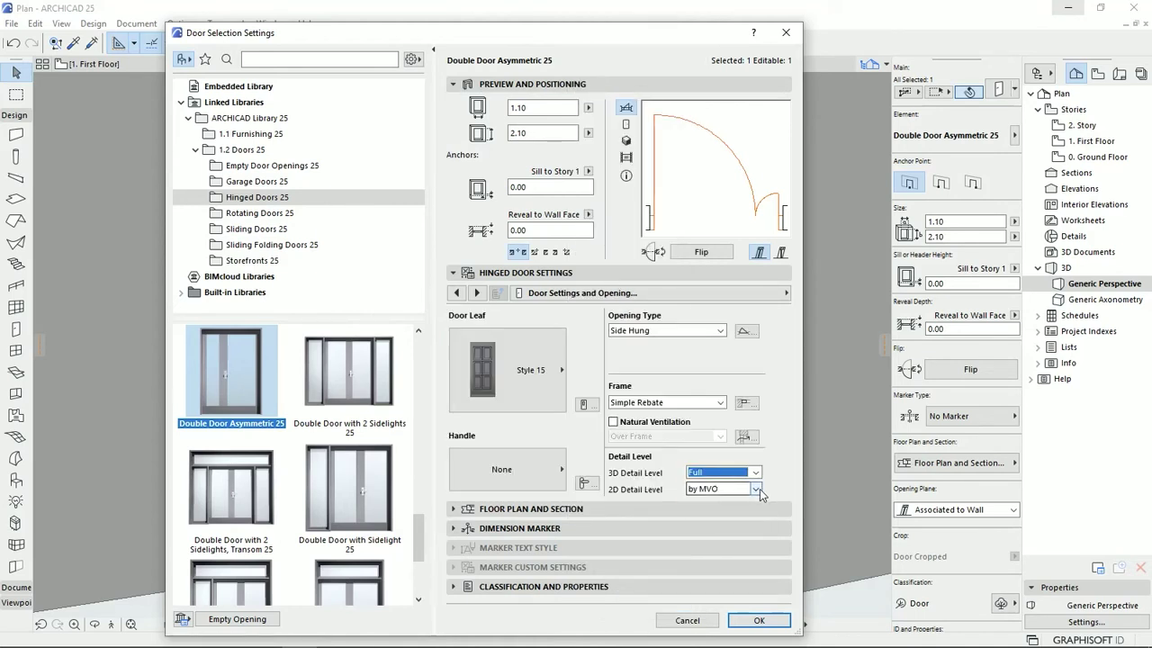
{"action": "left_click", "coordinate": [756, 488]}
{"action": "left_click", "coordinate": [741, 520]}
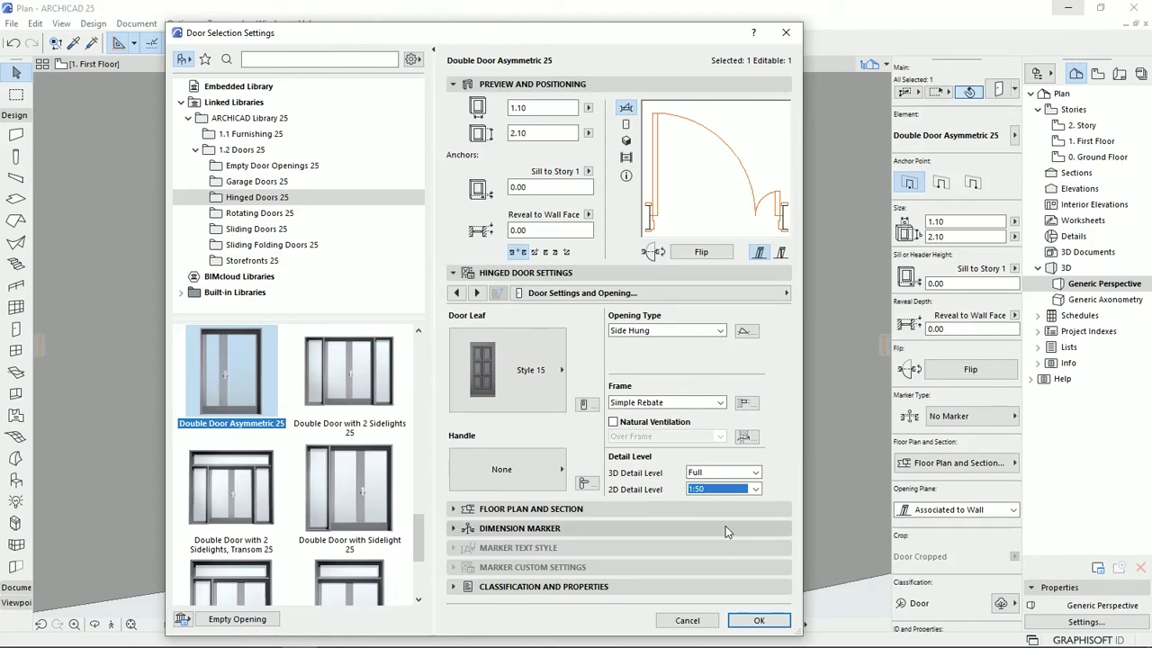
{"action": "left_click", "coordinate": [759, 621]}
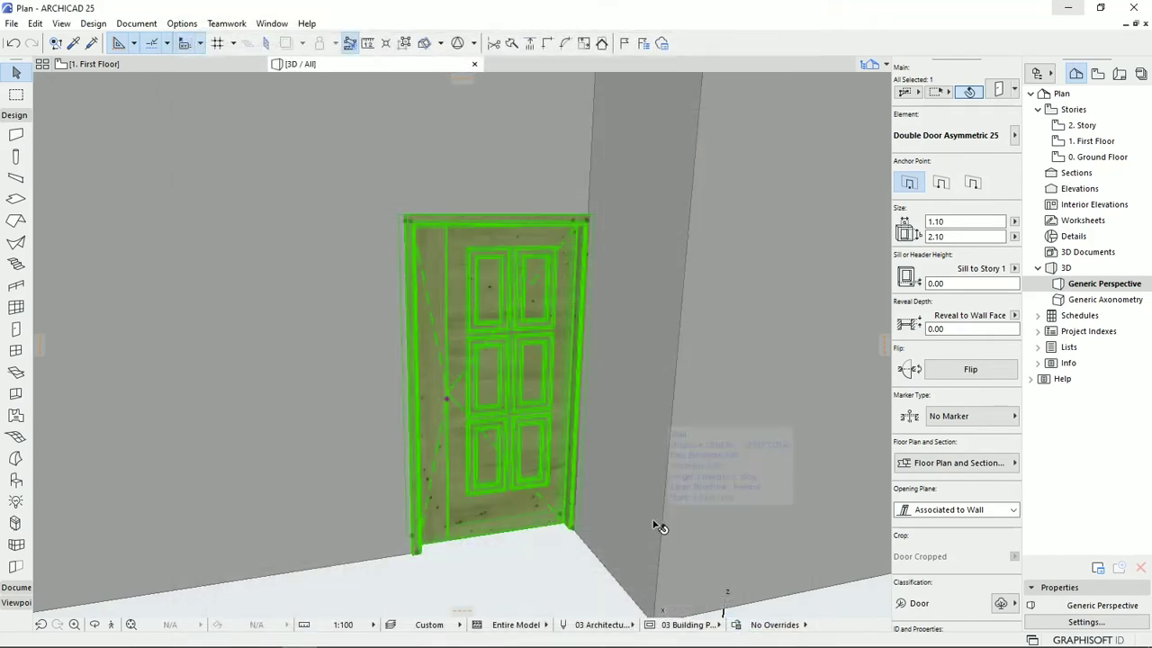
Step: On the First Floor plan, copy the double door's settings and place a matching door in the traced kitchen-side entrance, opening into the apartment
{"action": "middle_click_drag", "start_coordinate": [500, 447], "coordinate": [472, 354], "text": "shift"}
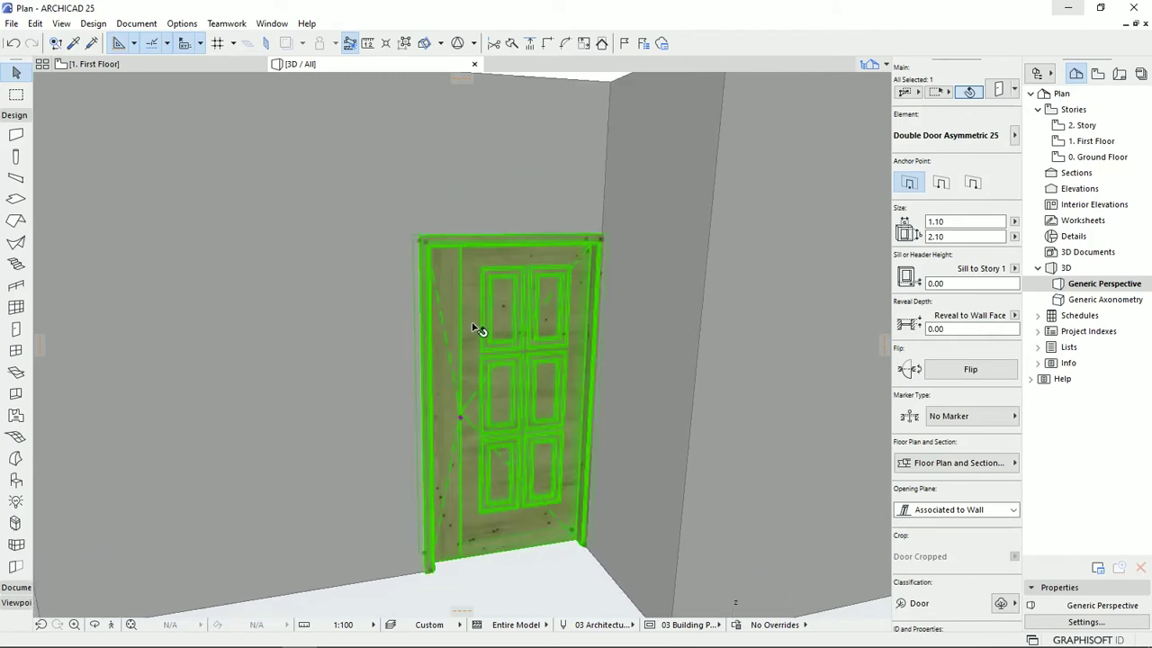
{"action": "left_click", "coordinate": [139, 66]}
{"action": "middle_click_drag", "start_coordinate": [460, 326], "coordinate": [351, 256]}
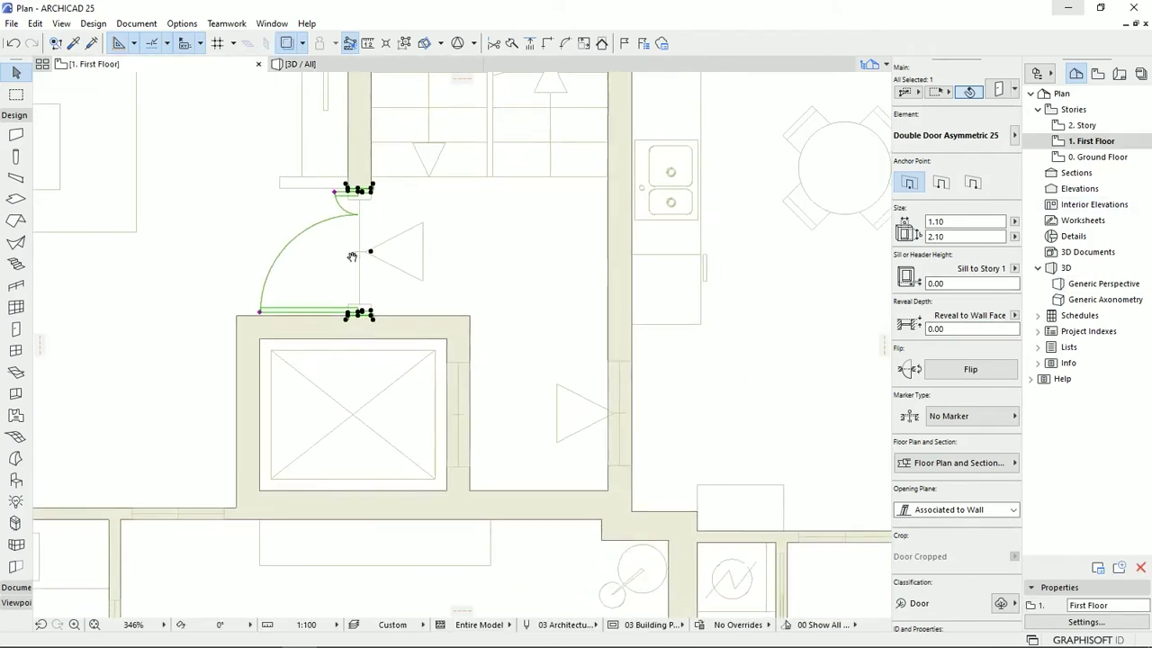
{"action": "left_click", "coordinate": [376, 183]}
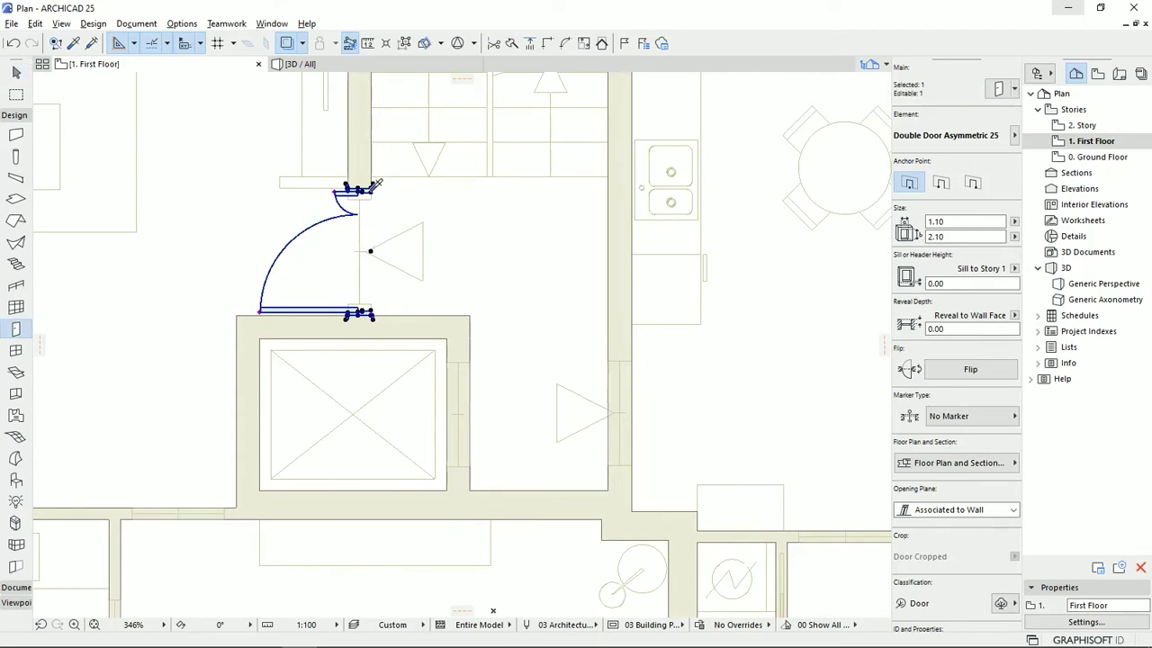
{"action": "middle_click_drag", "start_coordinate": [634, 410], "coordinate": [556, 314]}
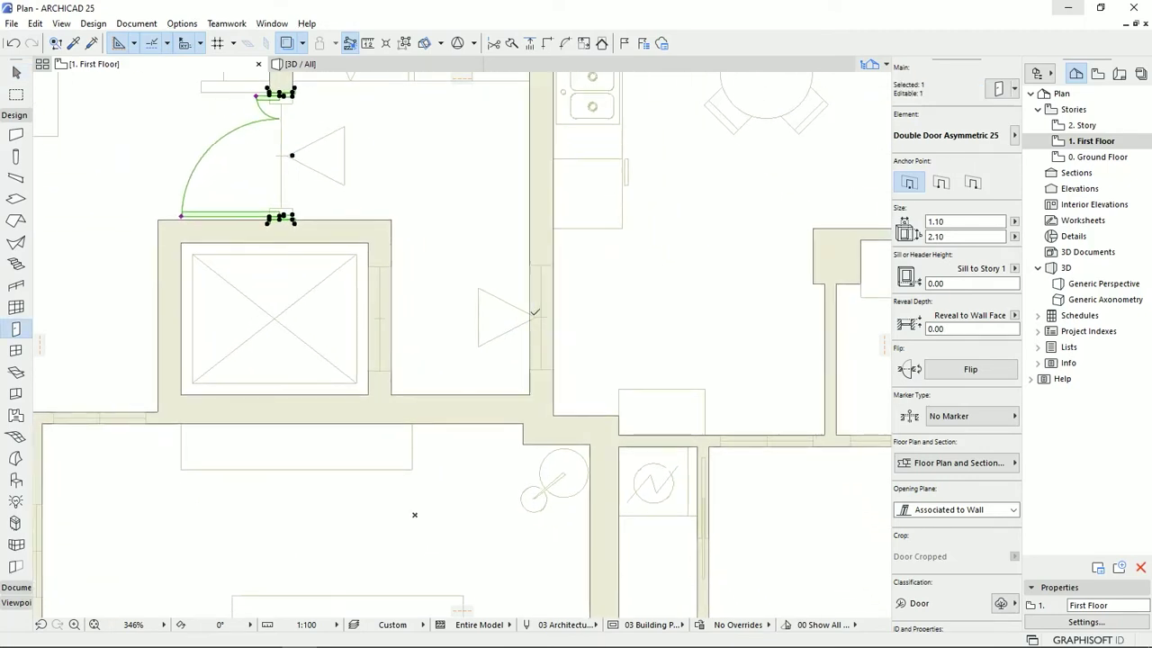
{"action": "key", "text": "Escape"}
{"action": "left_click", "coordinate": [530, 317]}
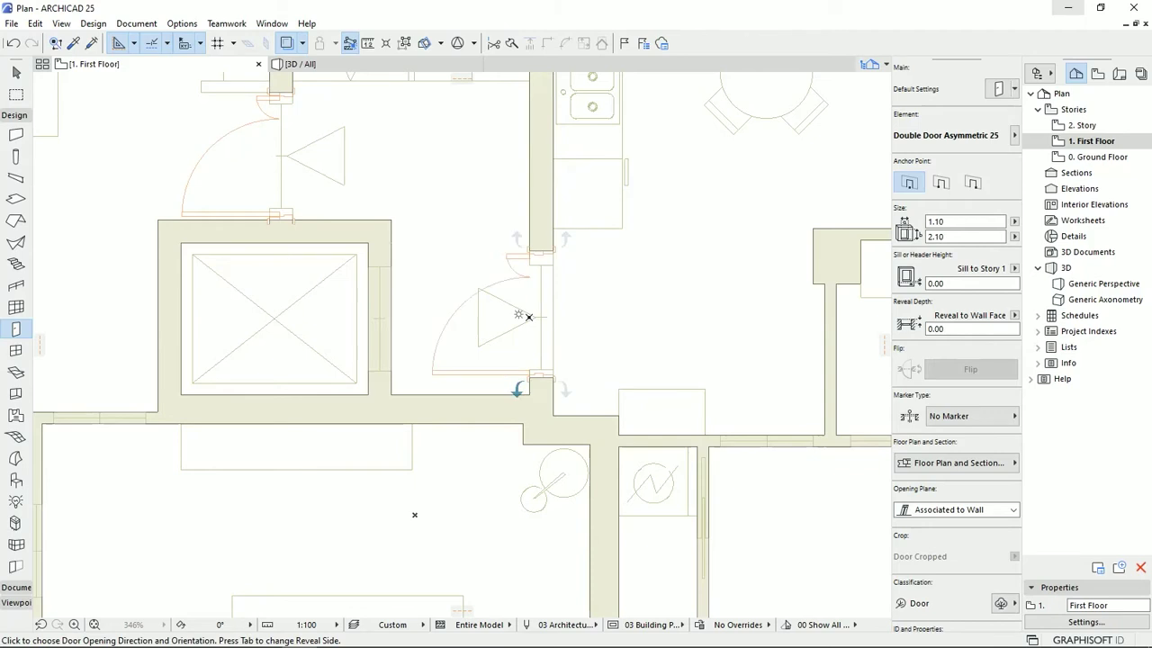
{"action": "left_click", "coordinate": [624, 375]}
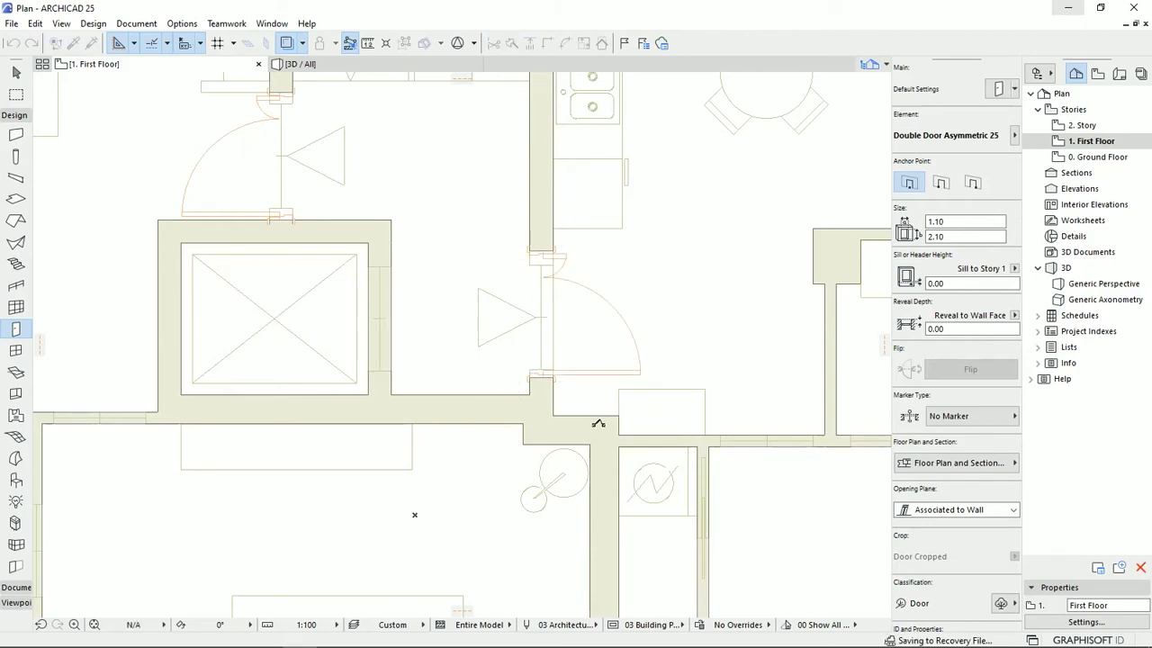
Step: Select the newly placed double door and move it along the wall so its lower end meets the wall corner
{"action": "key", "text": "Escape"}
{"action": "left_click", "coordinate": [566, 257]}
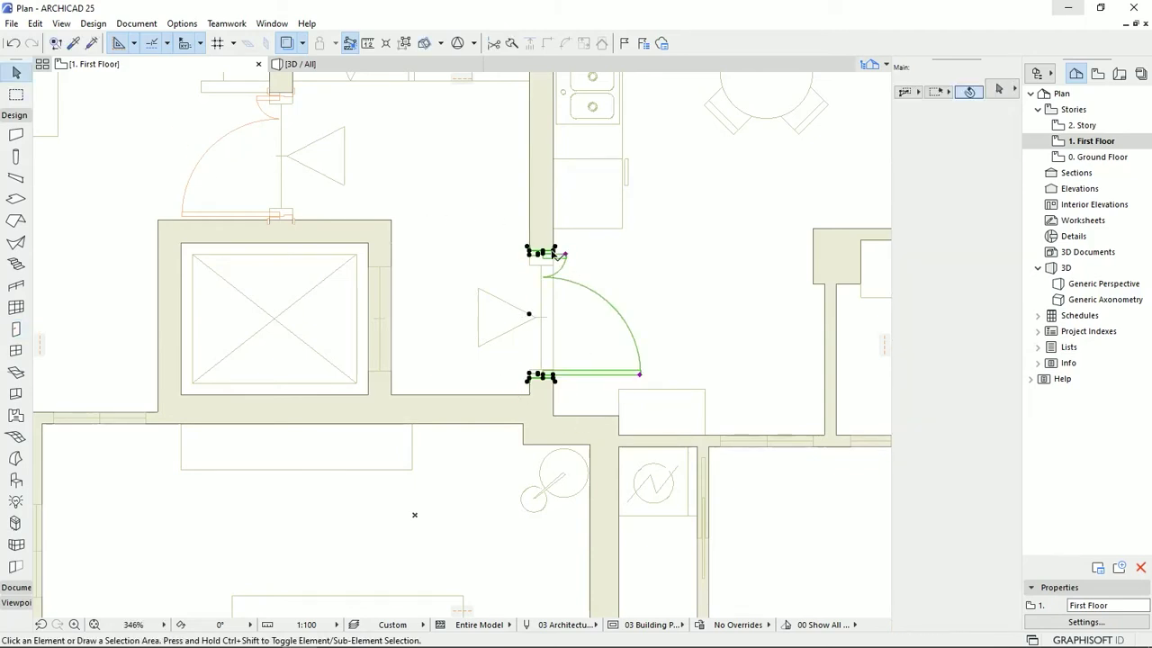
{"action": "scroll", "coordinate": [554, 378], "scroll_direction": "up", "scroll_amount": 6}
{"action": "middle_click_drag", "start_coordinate": [560, 378], "coordinate": [574, 383]}
{"action": "key", "text": "ctrl+d"}
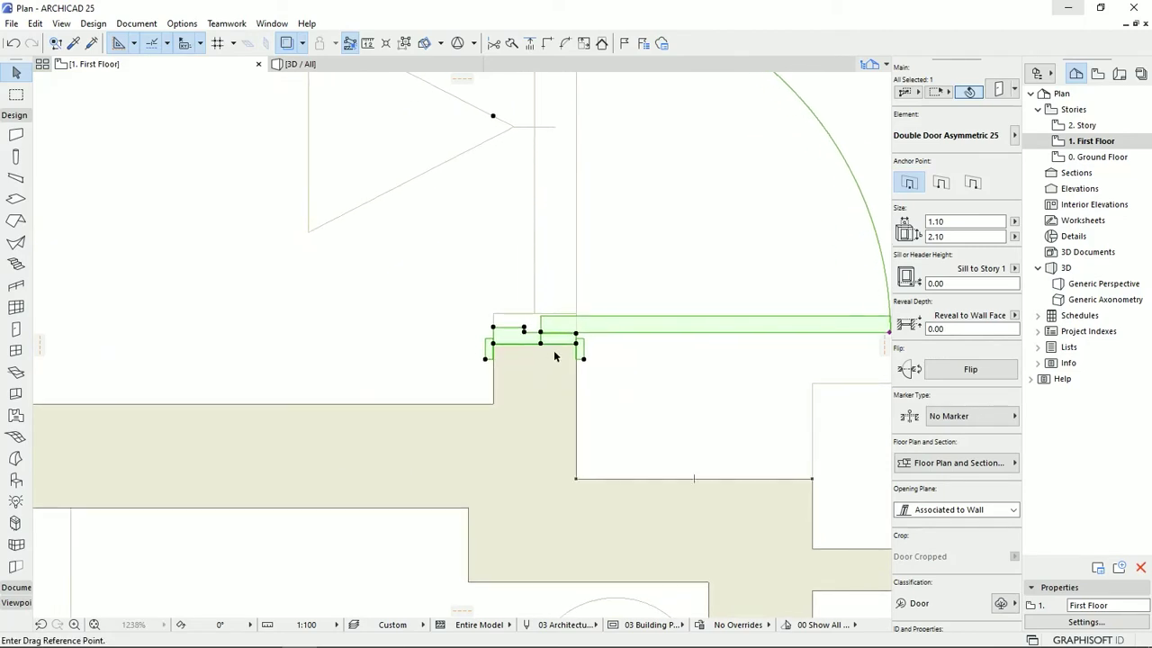
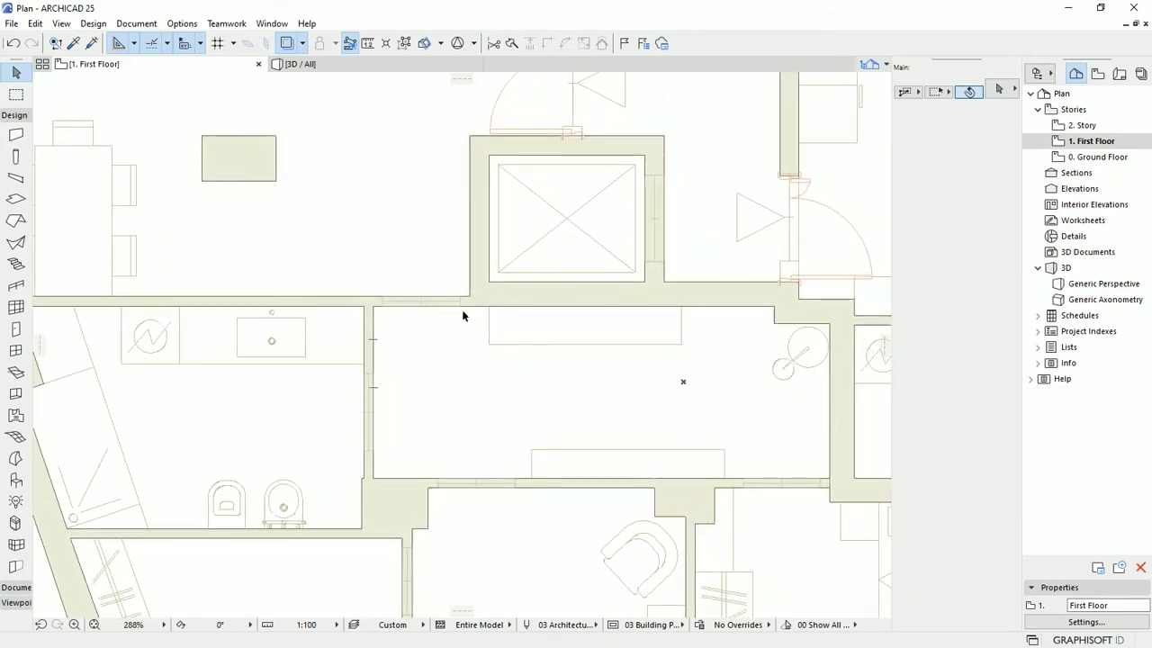
Step: Set the default door to Rectangular Door Opening 25 from the Empty Door Openings 25 library
{"action": "scroll", "coordinate": [586, 418], "scroll_direction": "down", "scroll_amount": 2}
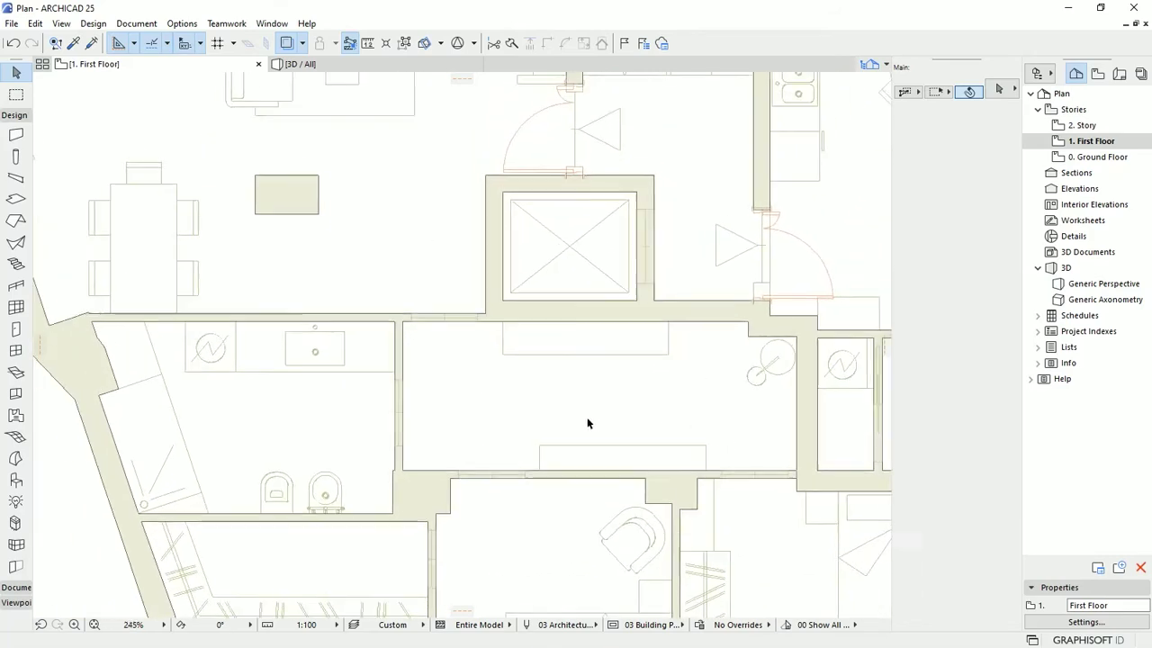
{"action": "middle_click_drag", "start_coordinate": [587, 419], "coordinate": [540, 303]}
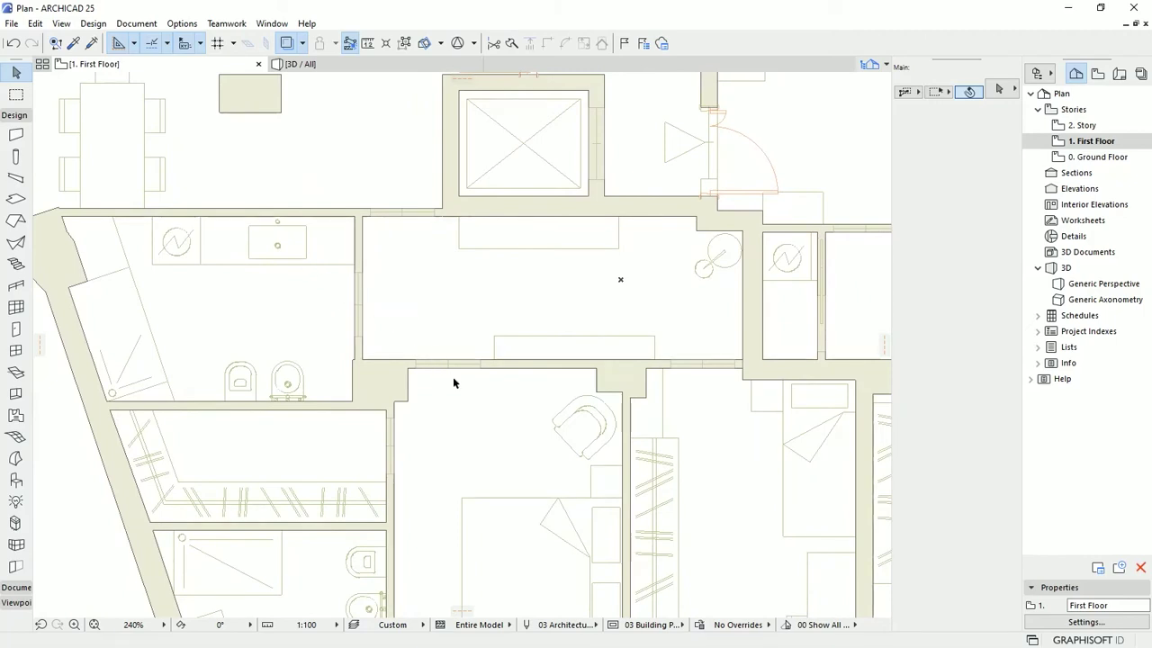
{"action": "middle_click_drag", "start_coordinate": [407, 253], "coordinate": [482, 381]}
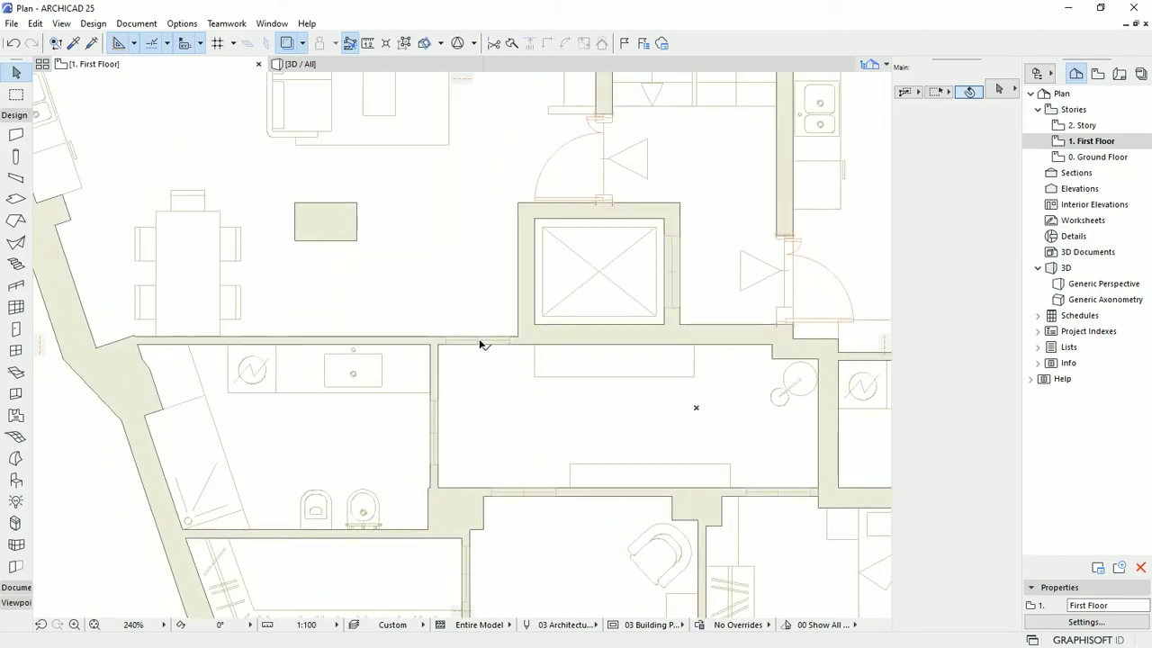
{"action": "scroll", "coordinate": [479, 342], "scroll_direction": "up", "scroll_amount": 5}
{"action": "middle_click_drag", "start_coordinate": [482, 342], "coordinate": [482, 356]}
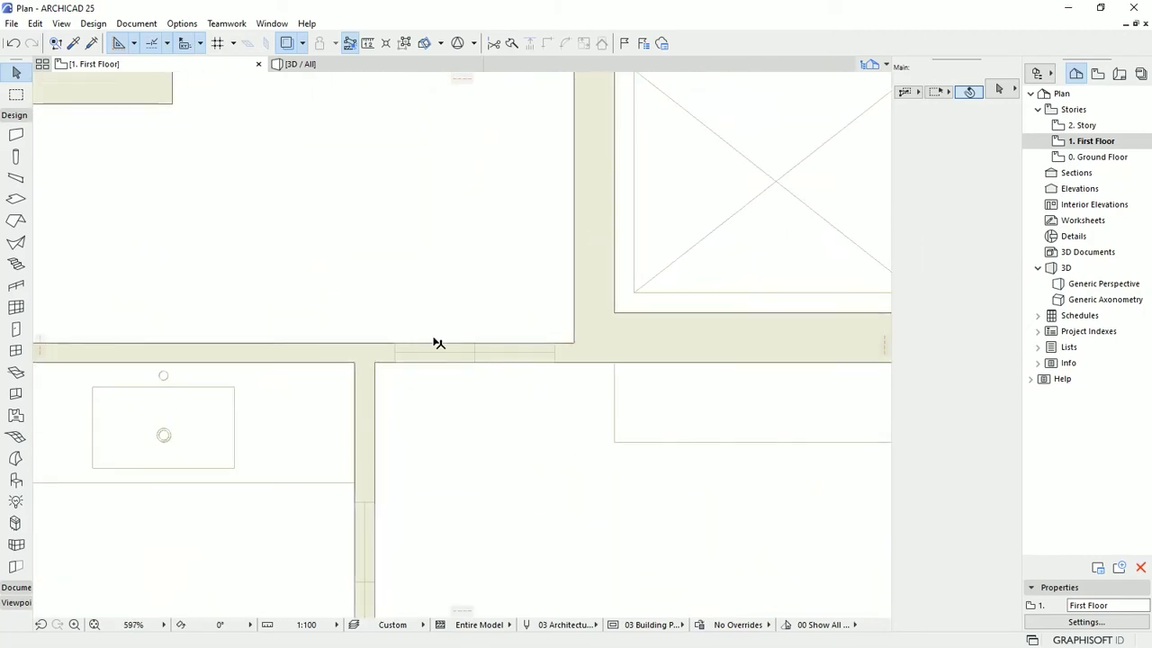
{"action": "left_click", "coordinate": [16, 330]}
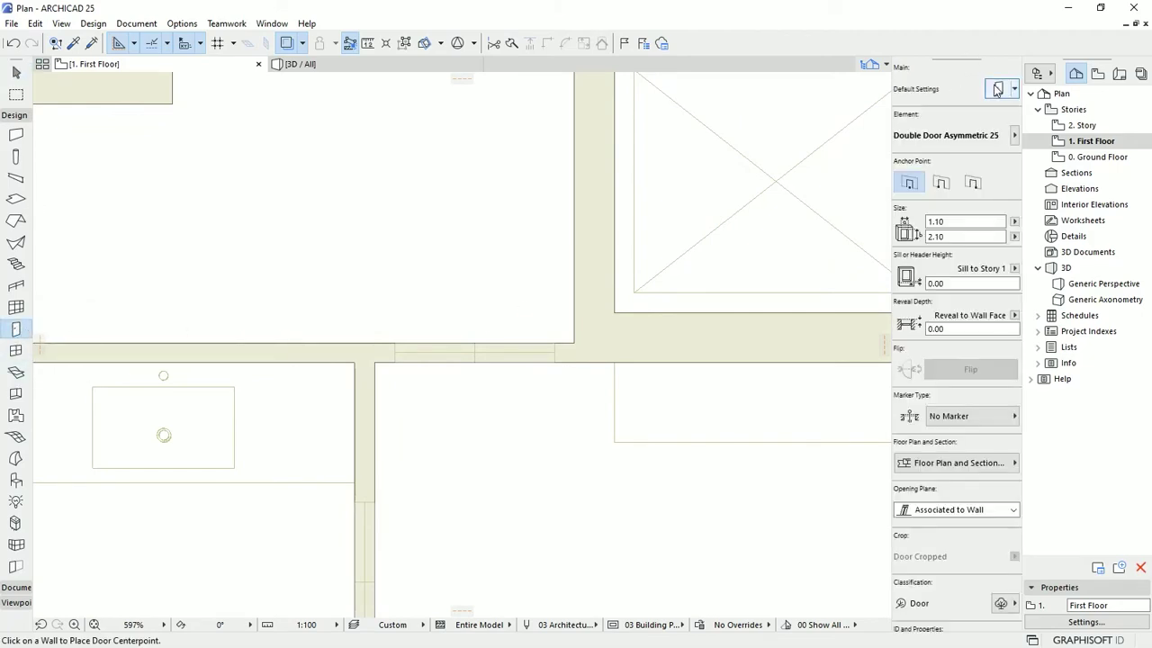
{"action": "left_click", "coordinate": [997, 88]}
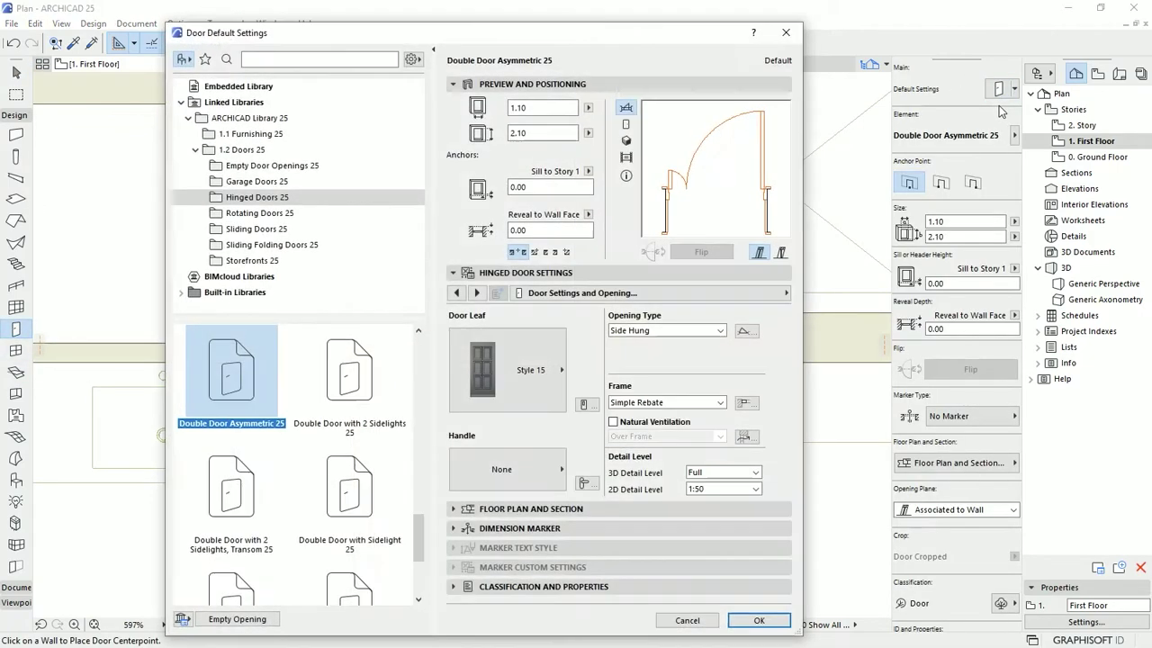
{"action": "left_click", "coordinate": [245, 171]}
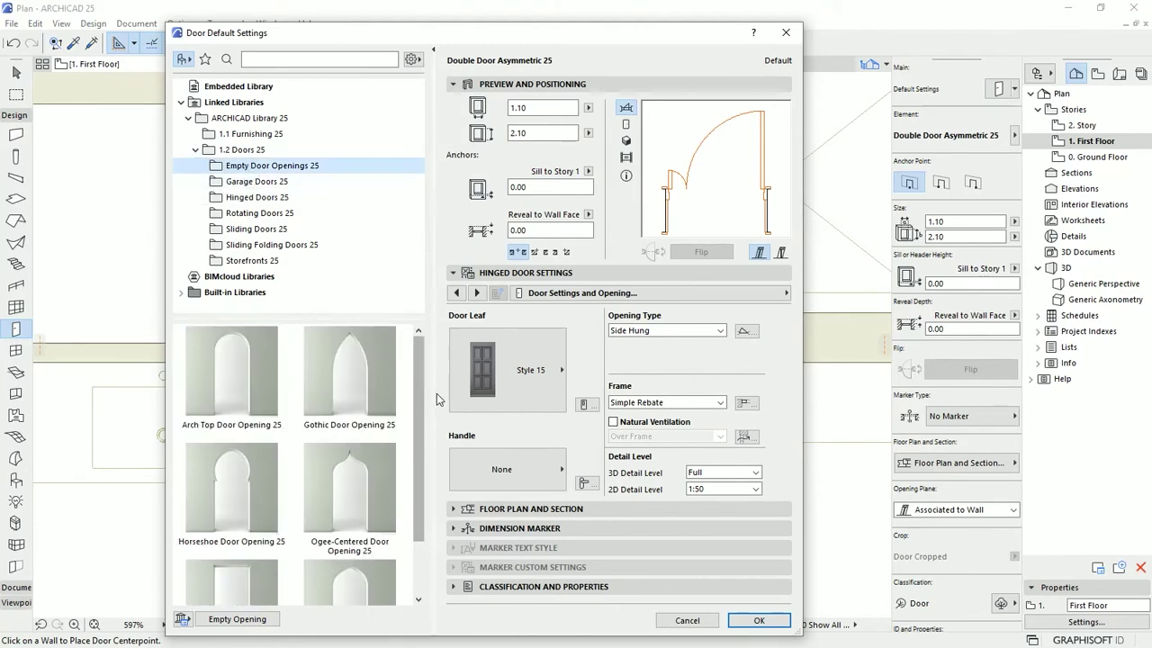
{"action": "scroll", "coordinate": [421, 394], "scroll_direction": "down", "scroll_amount": 2}
{"action": "left_click", "coordinate": [231, 525]}
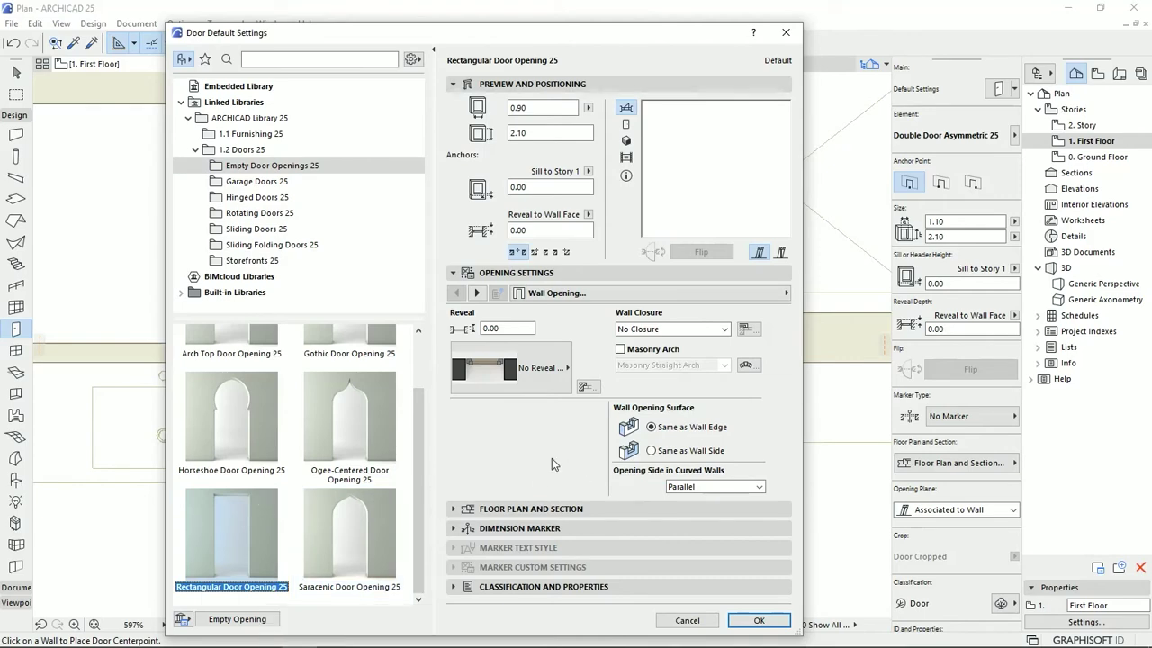
{"action": "left_click", "coordinate": [758, 620]}
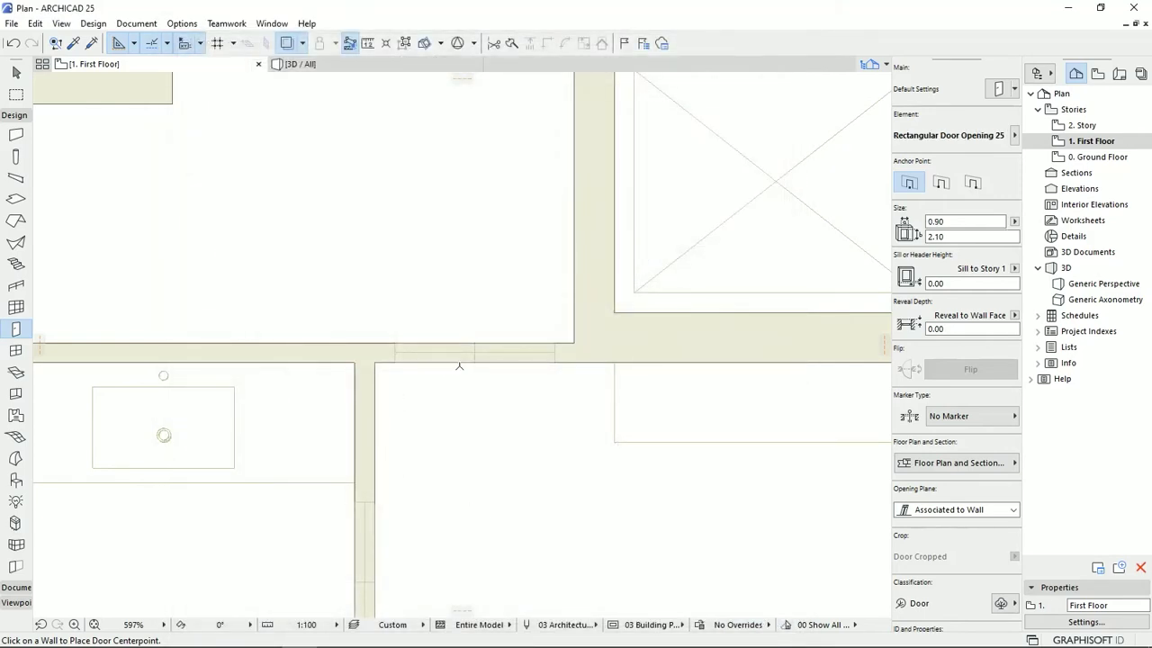
Step: Place the rectangular door opening at the midpoint of the traced opening between the dining area and the corridor
{"action": "left_click", "coordinate": [474, 371]}
{"action": "left_click", "coordinate": [500, 490]}
{"action": "left_click", "coordinate": [15, 72]}
Step: Select the rectangular opening and stretch both ends outward to the adjoining wall faces, making it 1.00 m wide
{"action": "left_click", "coordinate": [555, 362]}
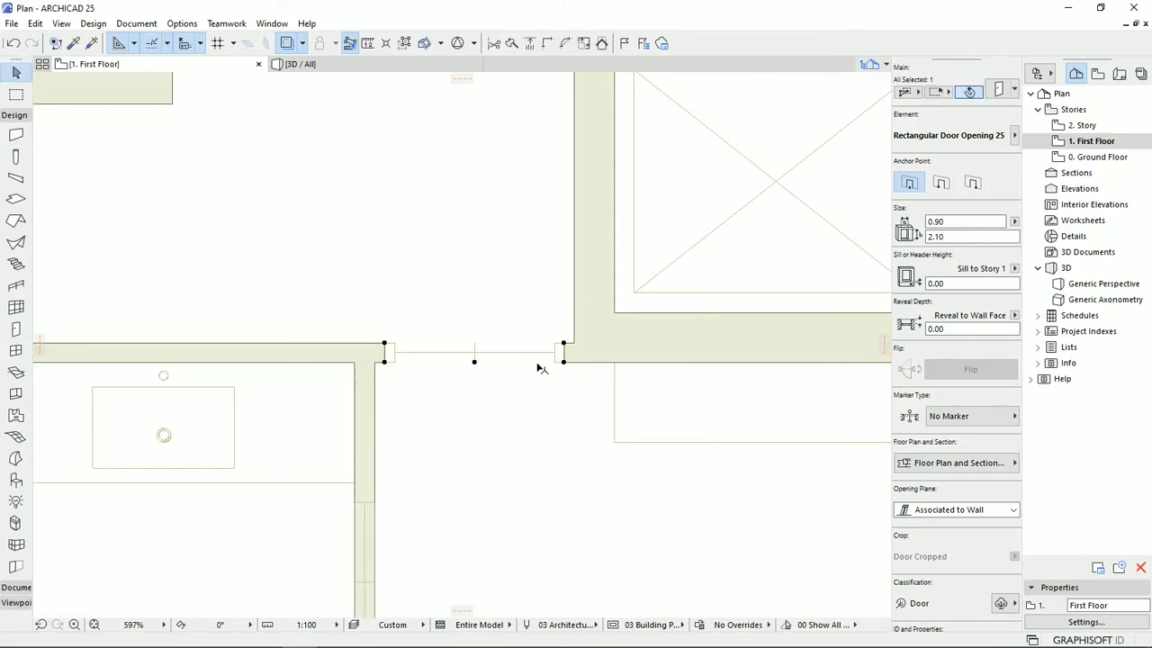
{"action": "scroll", "coordinate": [542, 374], "scroll_direction": "up", "scroll_amount": 3}
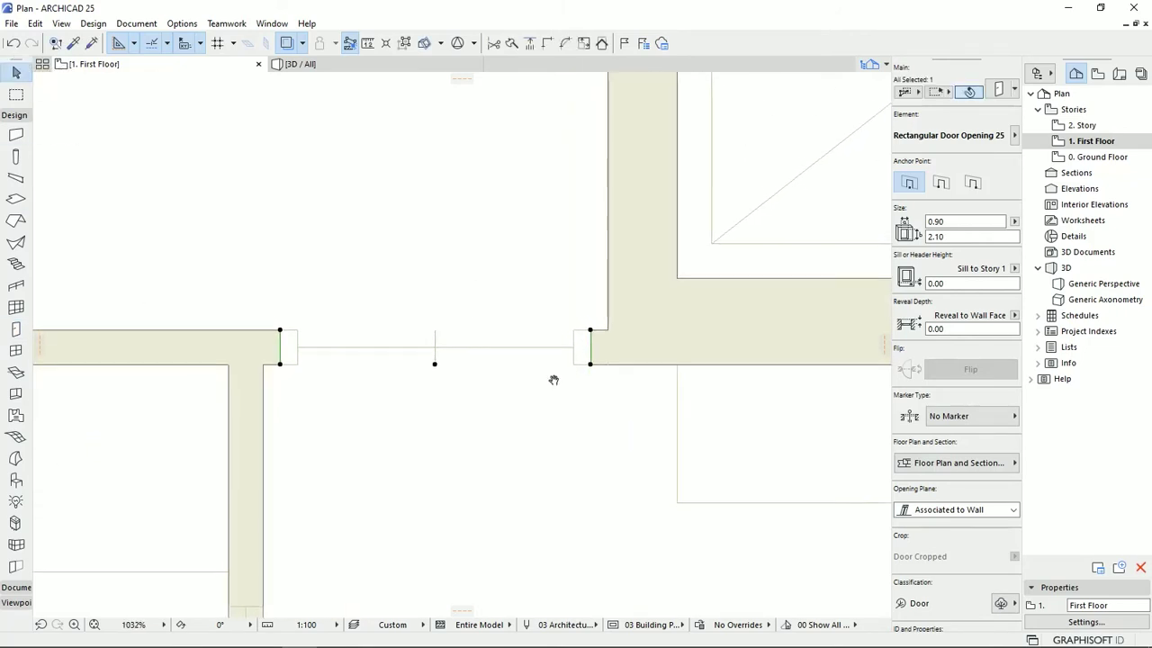
{"action": "left_click", "coordinate": [590, 333]}
{"action": "left_click", "coordinate": [607, 333]}
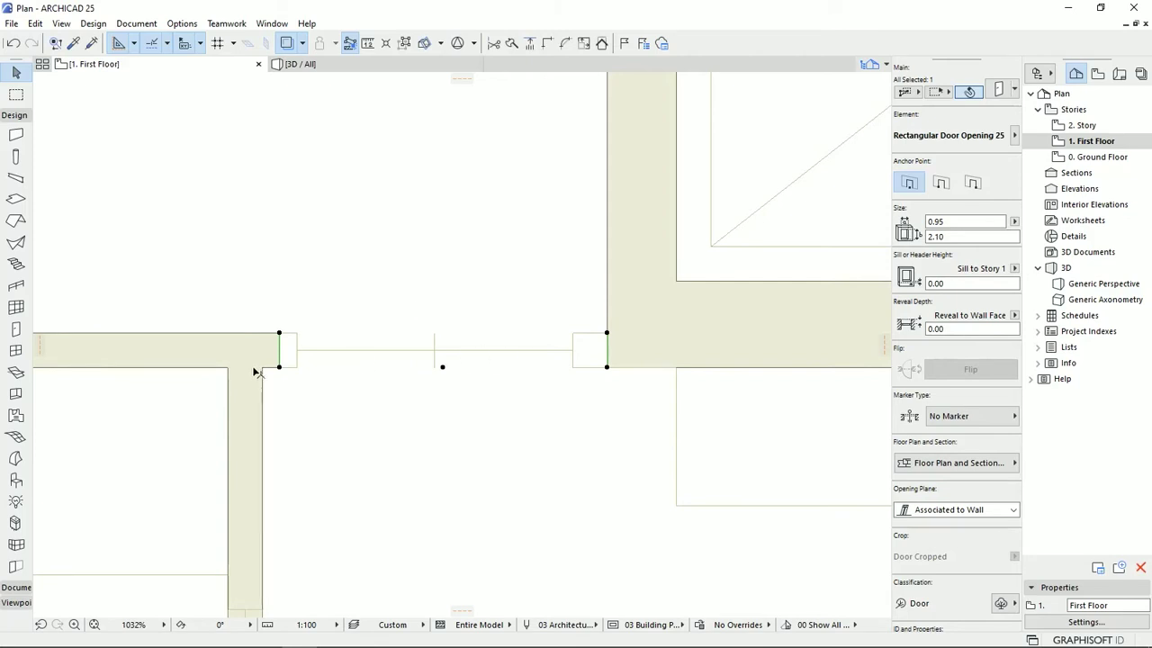
{"action": "left_click", "coordinate": [279, 366]}
{"action": "left_click", "coordinate": [262, 367]}
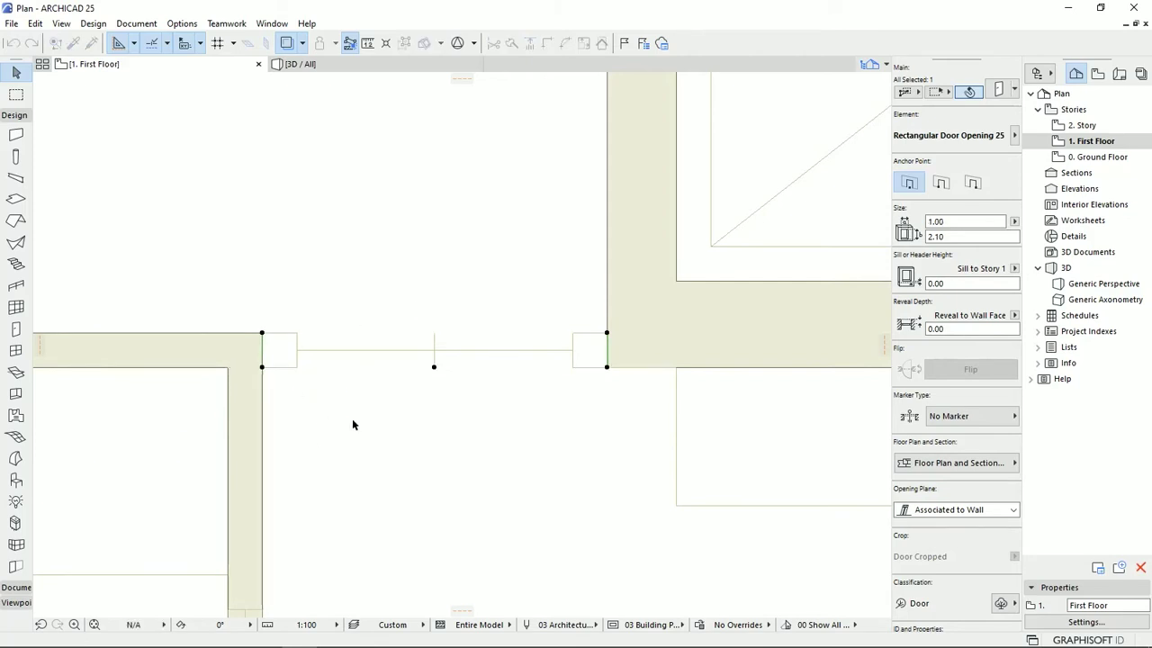
{"action": "left_click", "coordinate": [419, 427]}
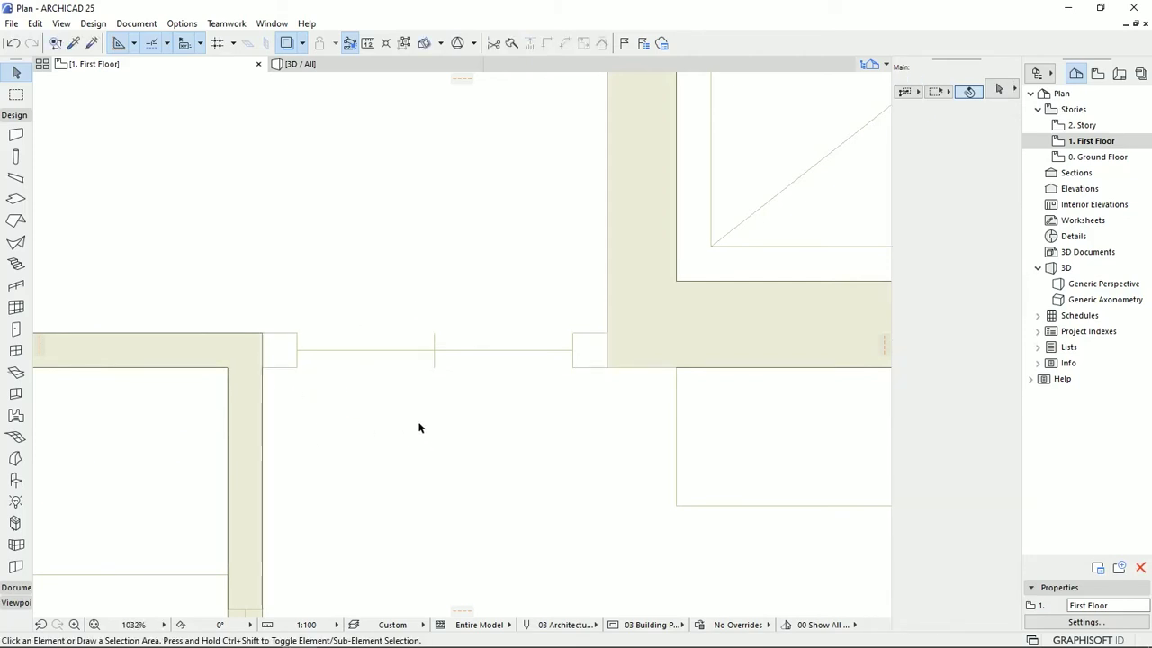
{"action": "scroll", "coordinate": [402, 396], "scroll_direction": "down", "scroll_amount": 8}
{"action": "middle_click_drag", "start_coordinate": [482, 407], "coordinate": [453, 266]}
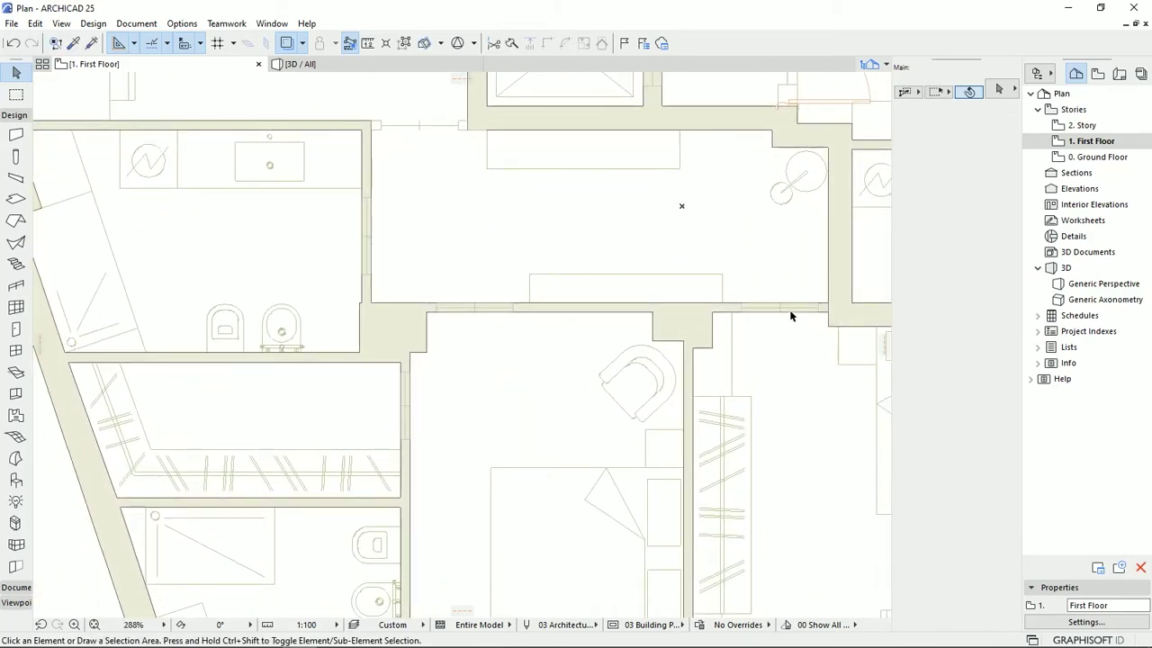
{"action": "middle_click_drag", "start_coordinate": [537, 217], "coordinate": [500, 260]}
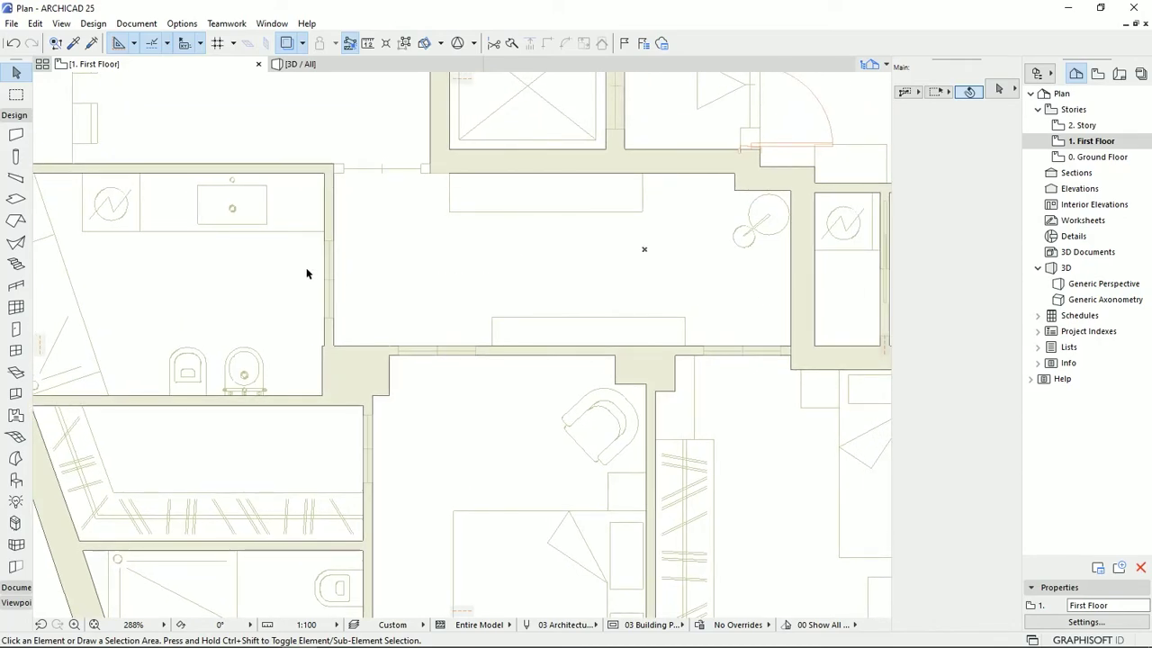
Step: Set the default door type to Door 25 from the Hinged Doors 25 library
{"action": "left_click", "coordinate": [15, 330]}
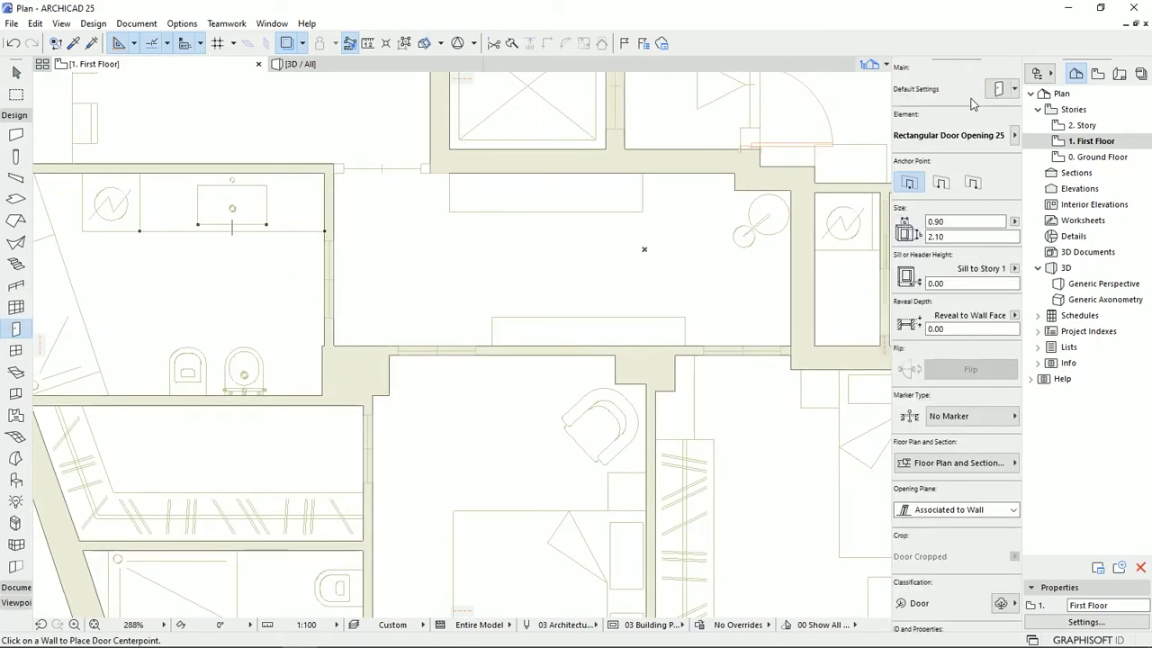
{"action": "left_click", "coordinate": [998, 88]}
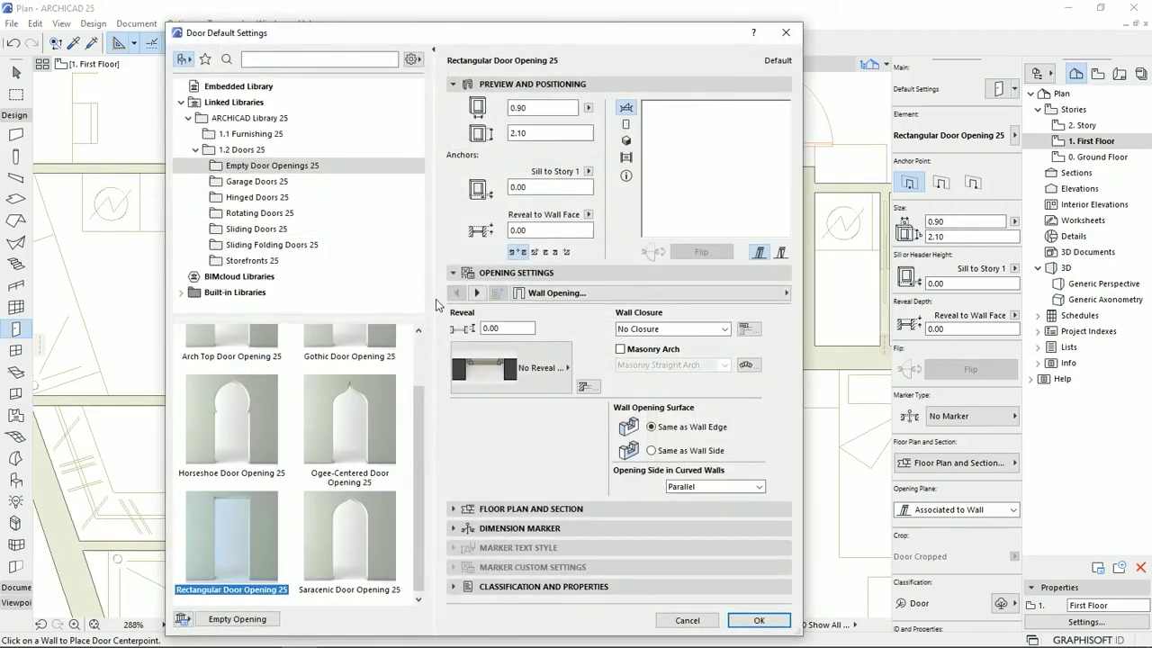
{"action": "left_click", "coordinate": [252, 197]}
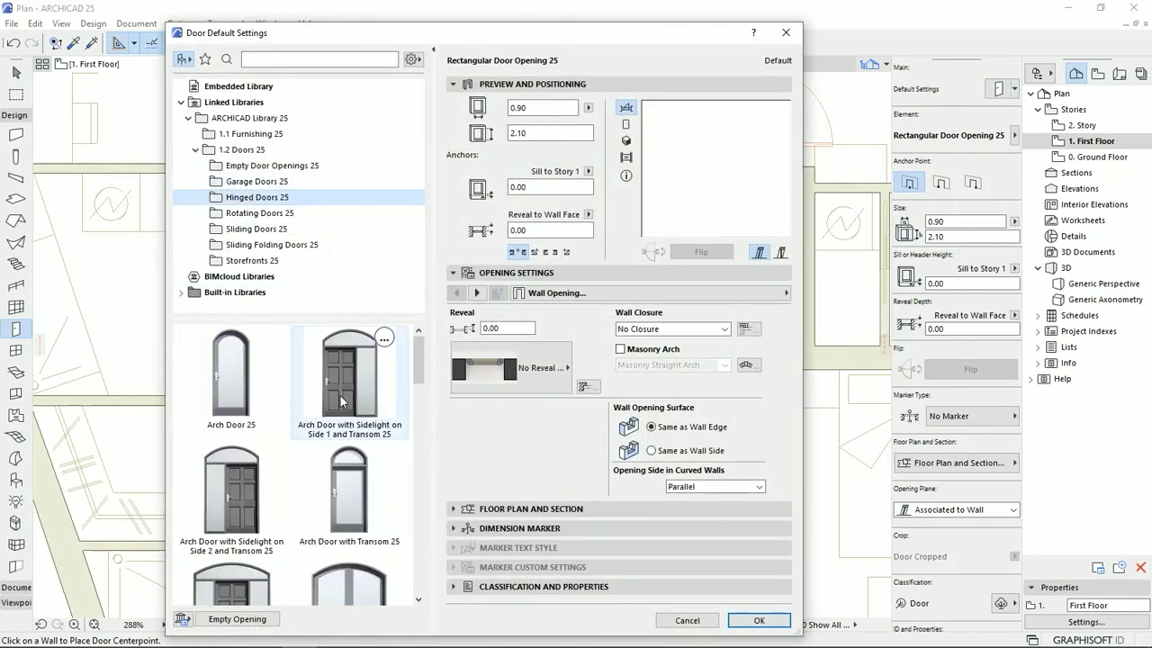
{"action": "scroll", "coordinate": [418, 459], "scroll_direction": "down", "scroll_amount": 5}
{"action": "left_click", "coordinate": [352, 370]}
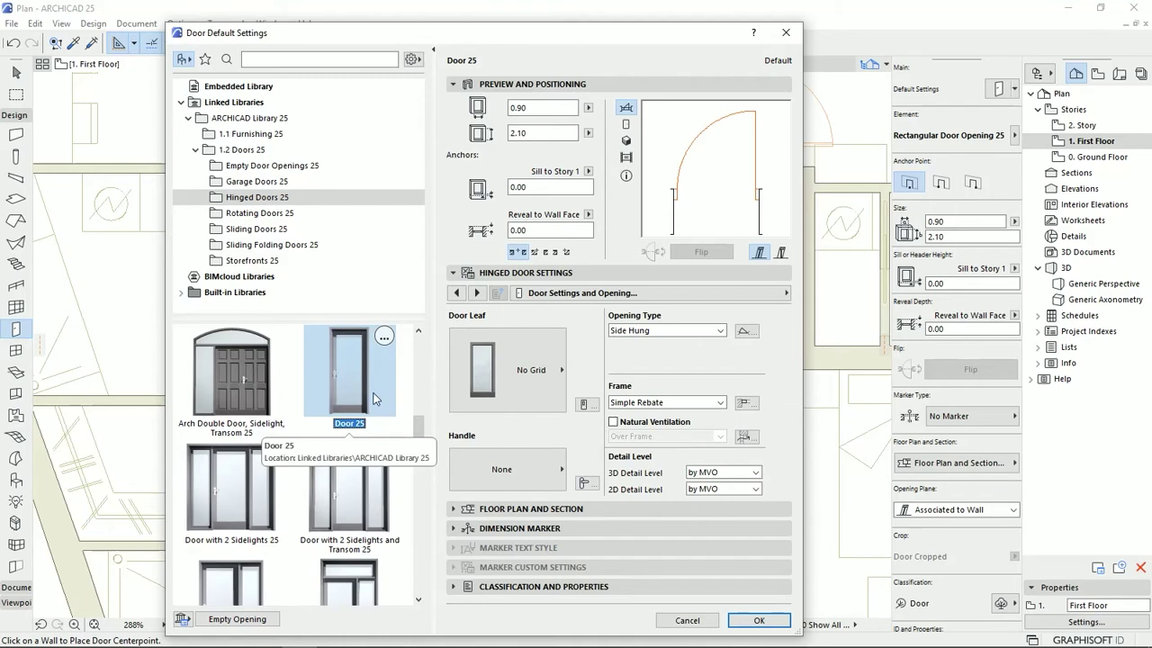
Step: Browse the door leaf designs and set the default hinged door's leaf to Style 1
{"action": "left_click", "coordinate": [532, 380]}
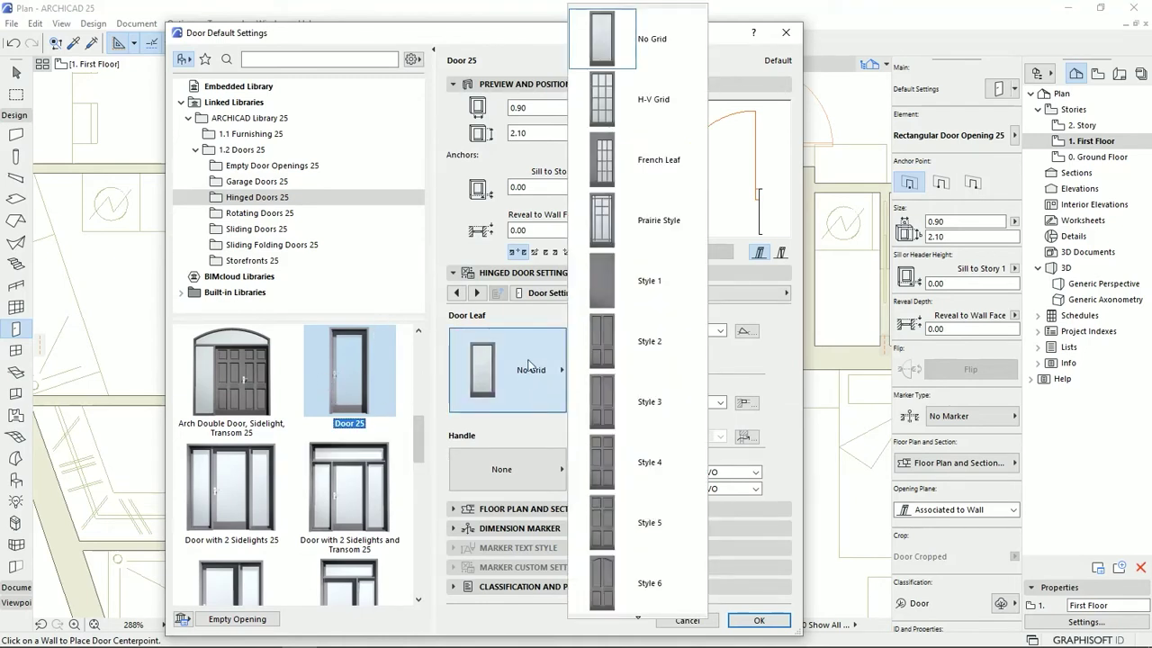
{"action": "scroll", "coordinate": [649, 372], "scroll_direction": "down", "scroll_amount": 1}
{"action": "scroll", "coordinate": [650, 371], "scroll_direction": "down", "scroll_amount": 4}
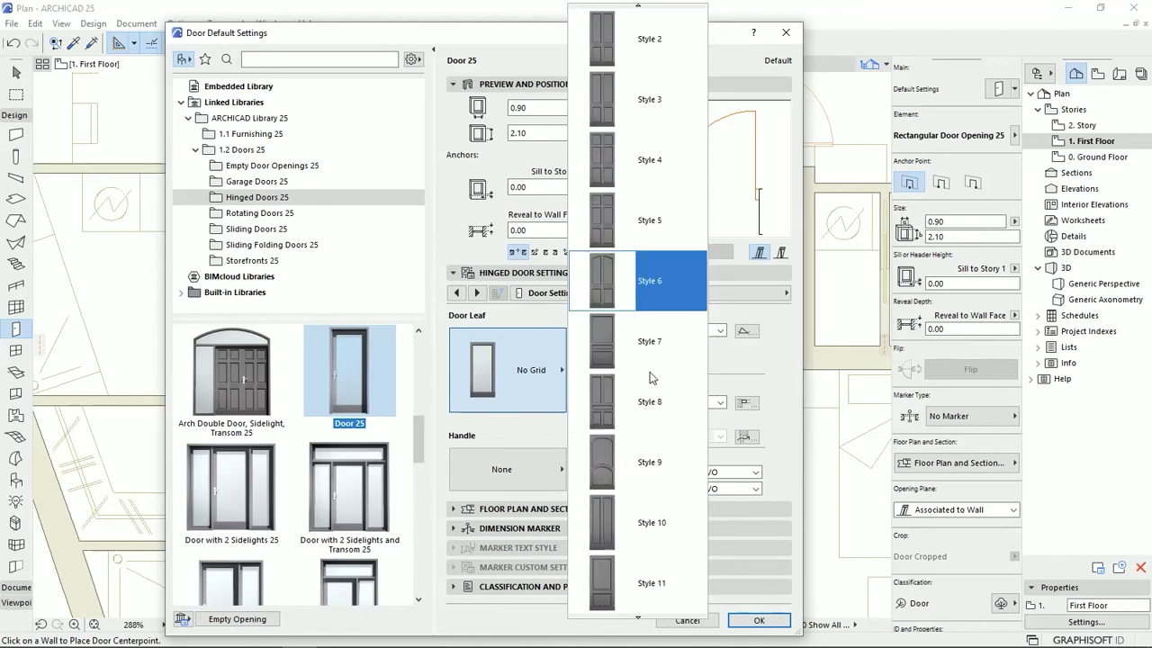
{"action": "scroll", "coordinate": [637, 380], "scroll_direction": "down", "scroll_amount": 4}
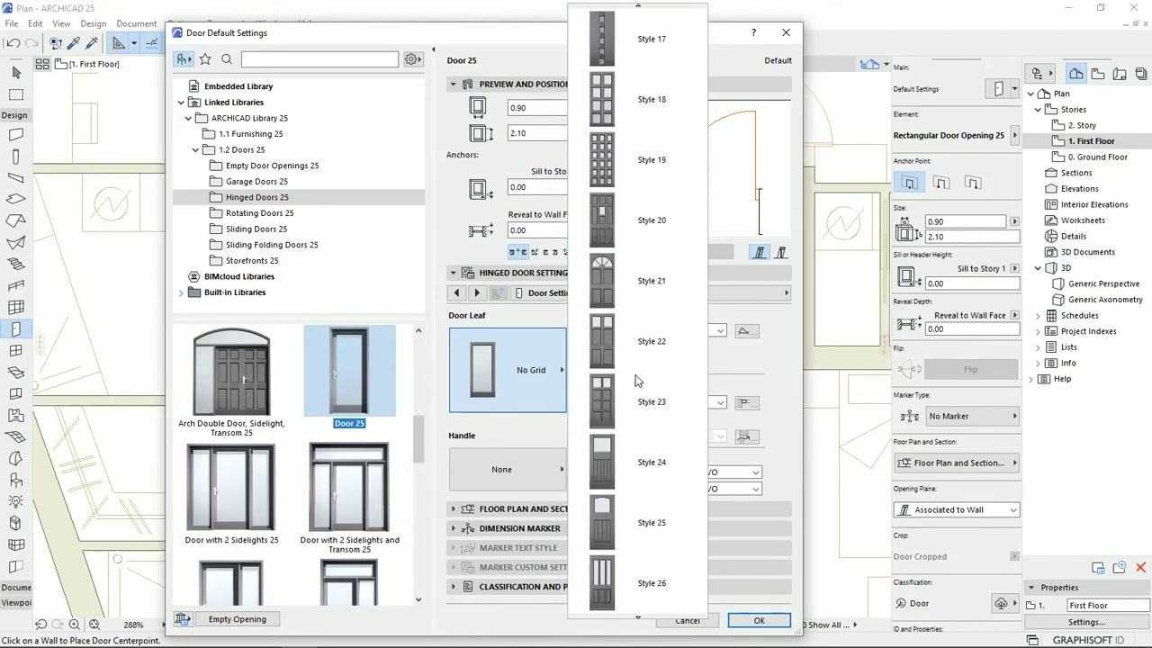
{"action": "scroll", "coordinate": [636, 381], "scroll_direction": "up", "scroll_amount": 7}
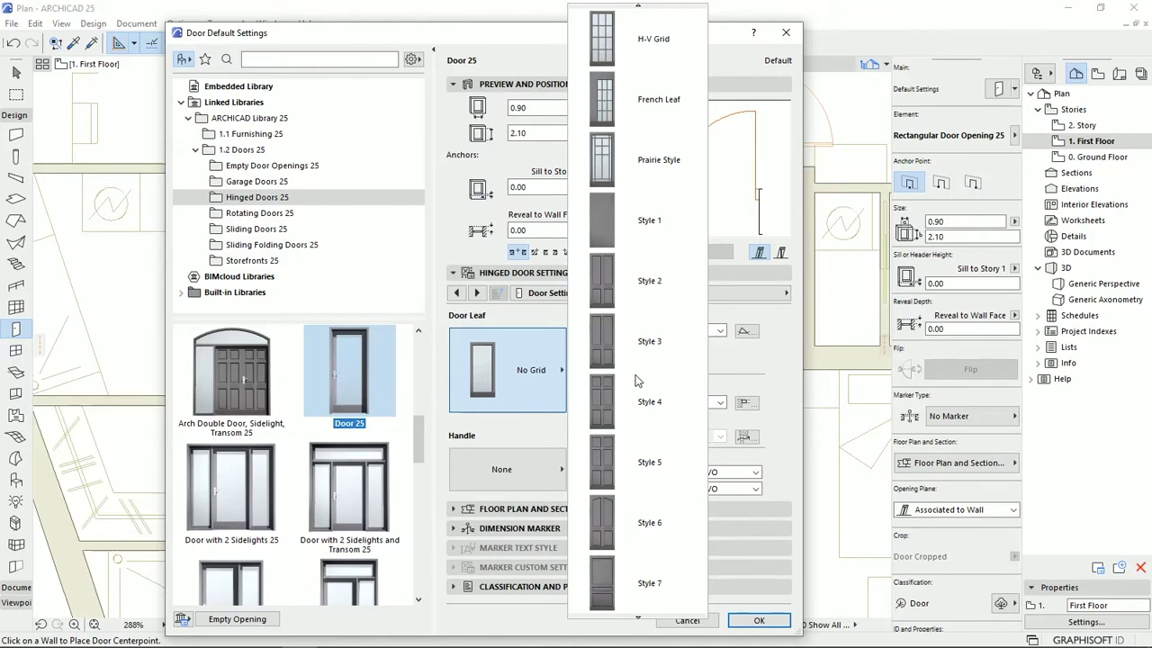
{"action": "left_click", "coordinate": [605, 297]}
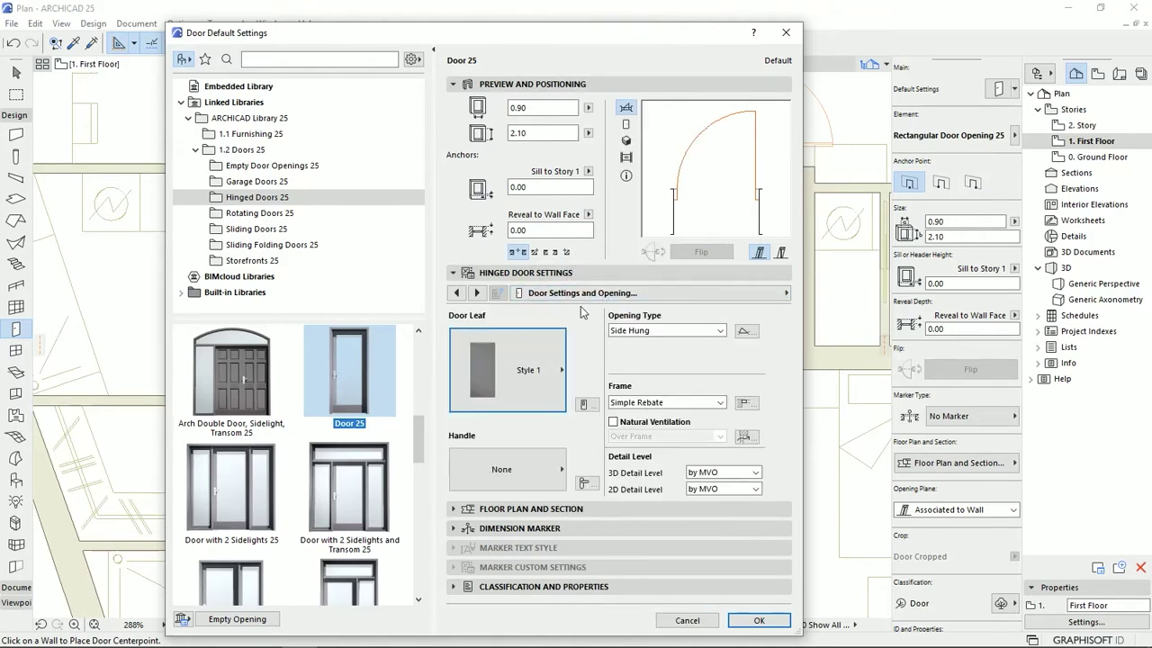
Step: Set the default door's 3D detail level to Full and its 2D detail level to 1:50, and accept the settings
{"action": "left_click", "coordinate": [755, 472]}
{"action": "left_click", "coordinate": [720, 493]}
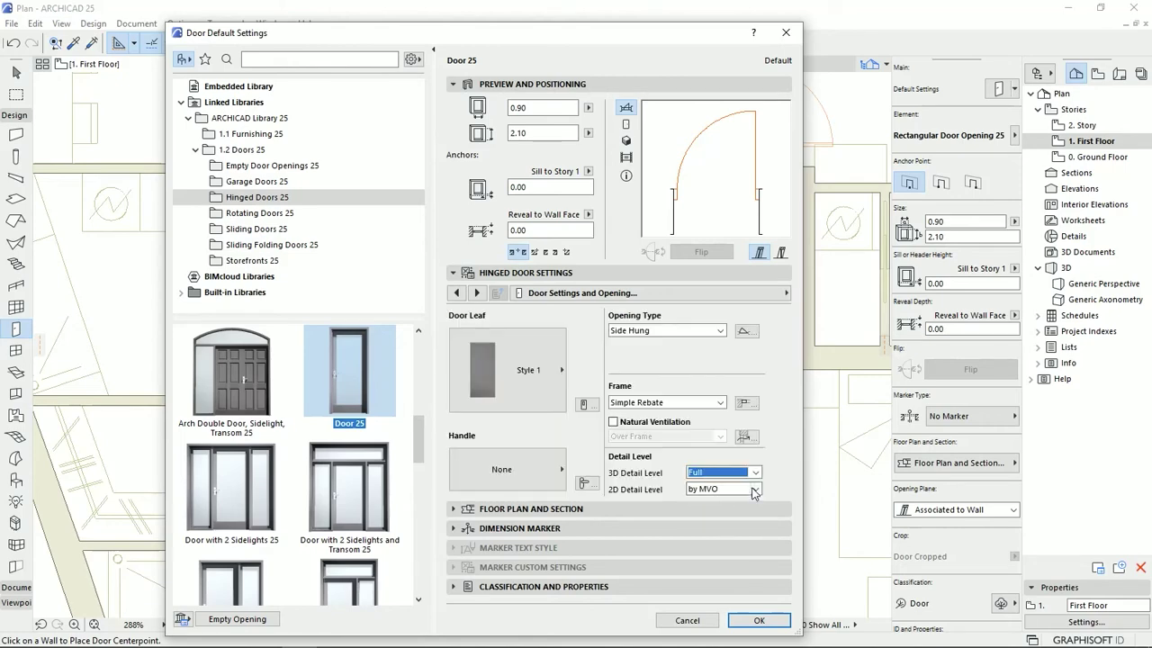
{"action": "left_click", "coordinate": [755, 489]}
{"action": "left_click", "coordinate": [725, 520]}
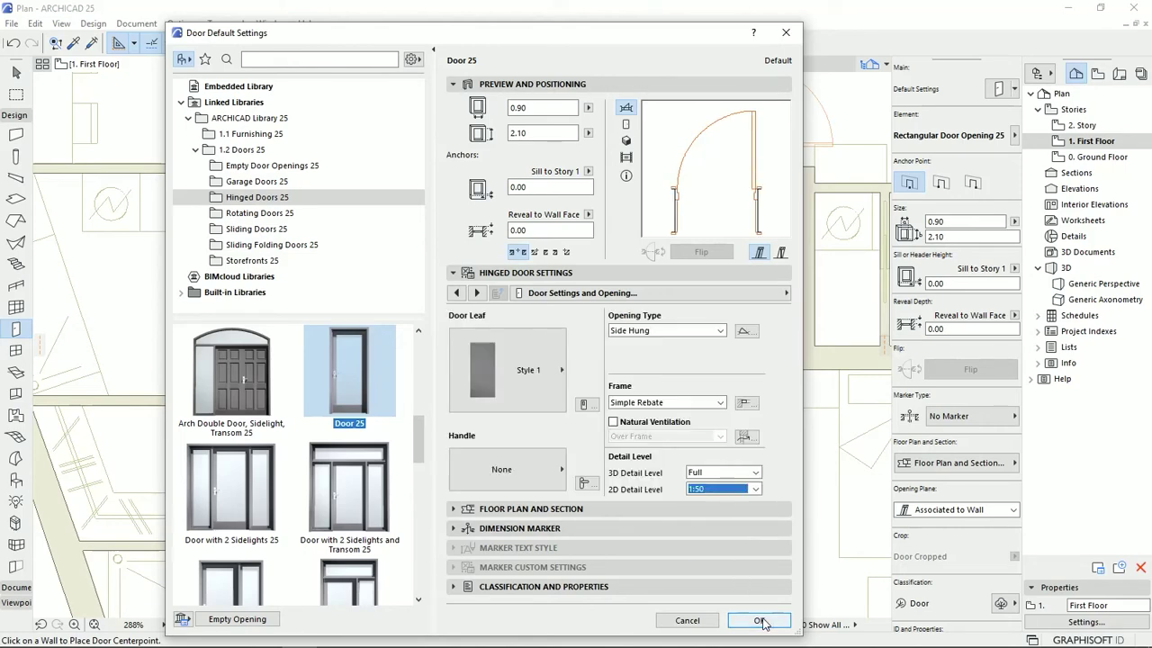
{"action": "left_click", "coordinate": [761, 621]}
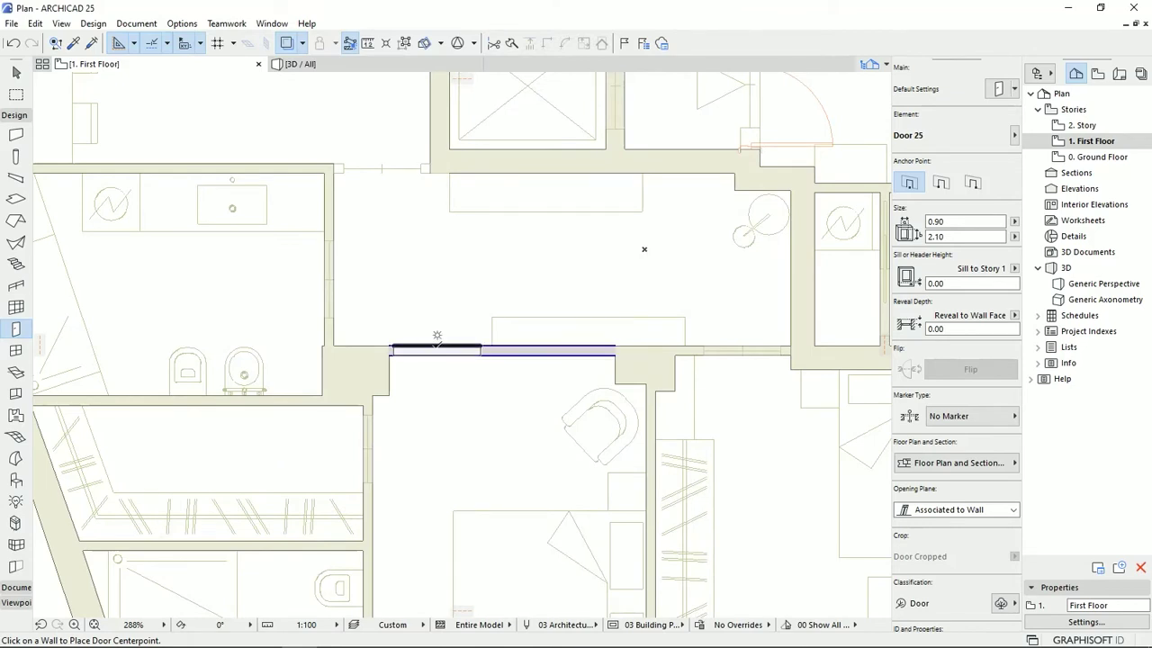
Step: Place a hinged door at the midpoint of each traced bedroom opening along the corridor, hinged at its left end and swinging into the bedroom
{"action": "left_click", "coordinate": [436, 342]}
{"action": "left_click", "coordinate": [383, 378]}
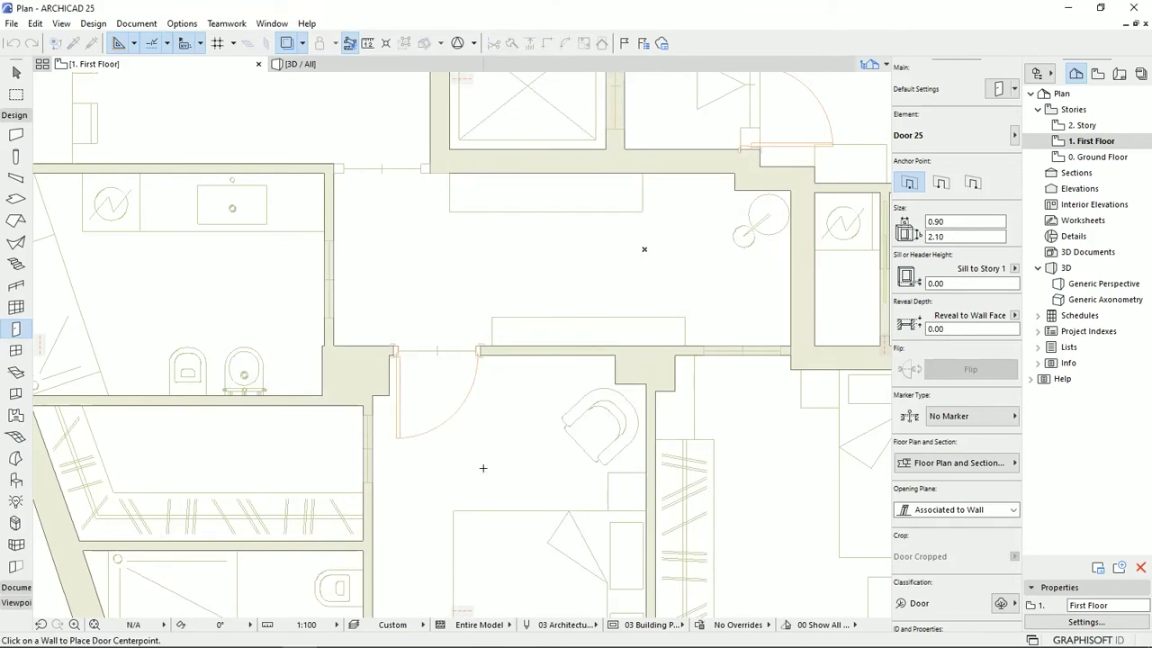
{"action": "left_click", "coordinate": [739, 348]}
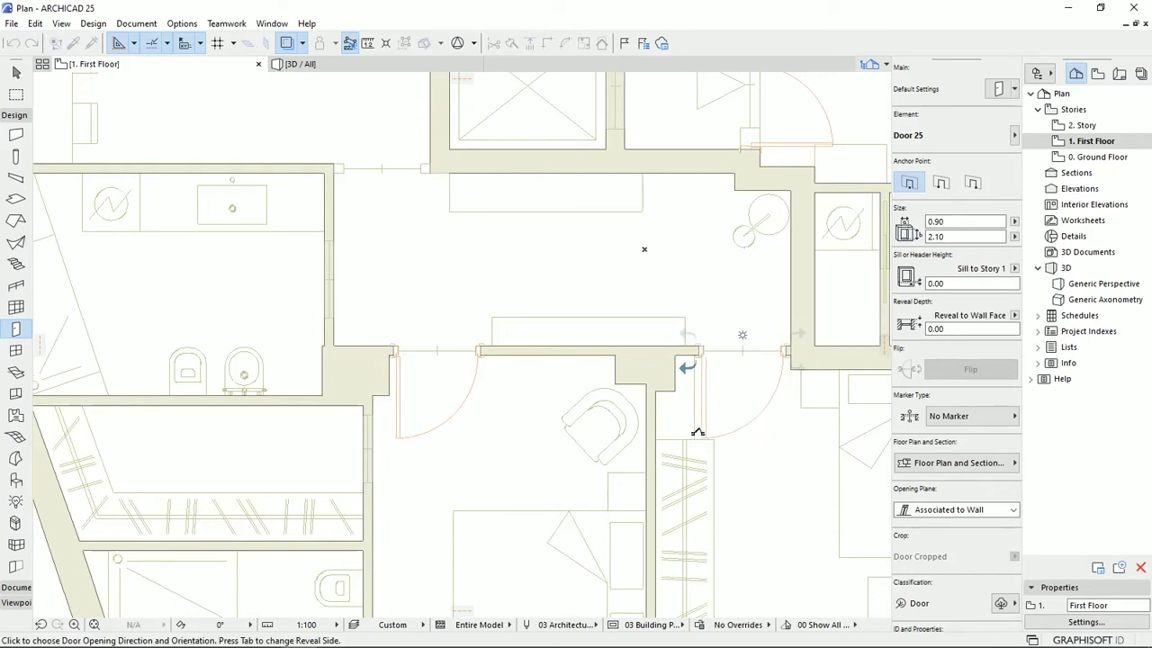
{"action": "left_click", "coordinate": [695, 432]}
Step: Place a hinged door in the traced opening between corridor and bathroom, hinged at its lower end and swinging into the bathroom
{"action": "middle_click_drag", "start_coordinate": [331, 282], "coordinate": [526, 367]}
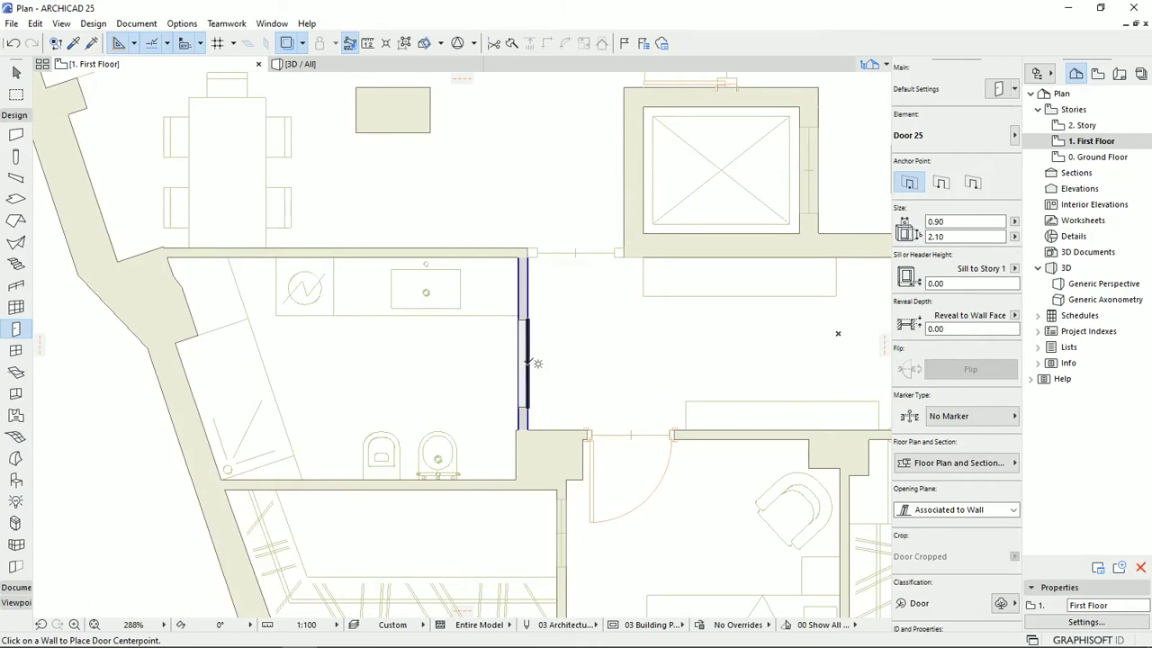
{"action": "left_click", "coordinate": [536, 363]}
{"action": "left_click", "coordinate": [436, 426]}
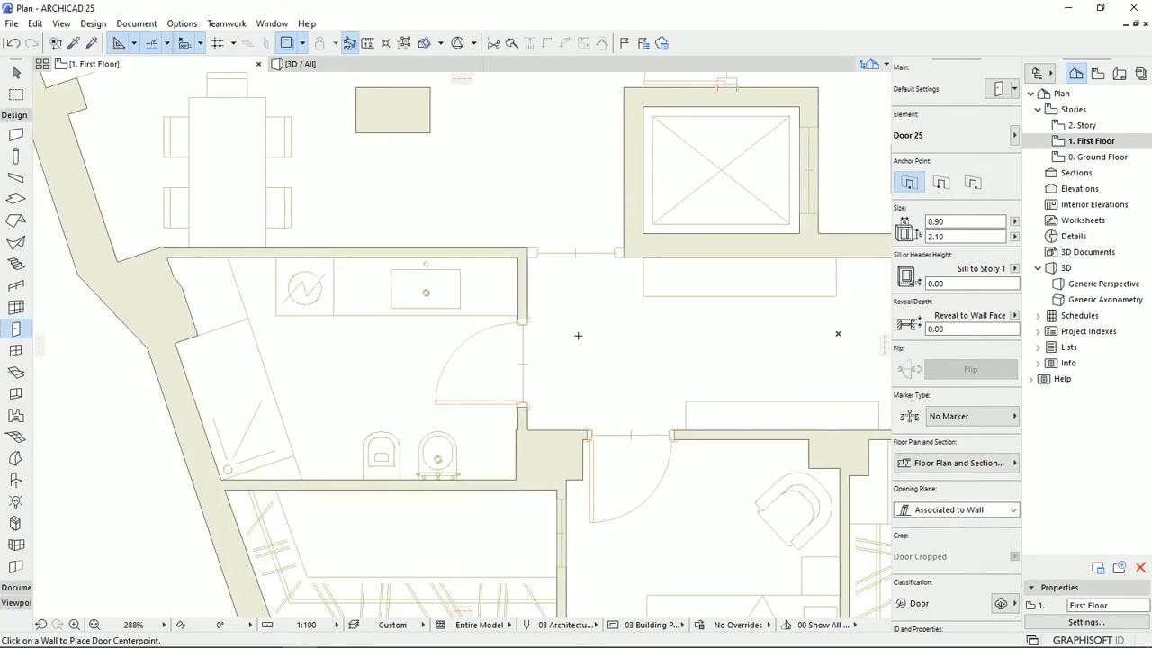
Step: Place hinged doors from the bedroom into the walk-in closet, hinged at the upper end, and into the en-suite bathroom, hinged at the lower end
{"action": "scroll", "coordinate": [627, 354], "scroll_direction": "down", "scroll_amount": 5}
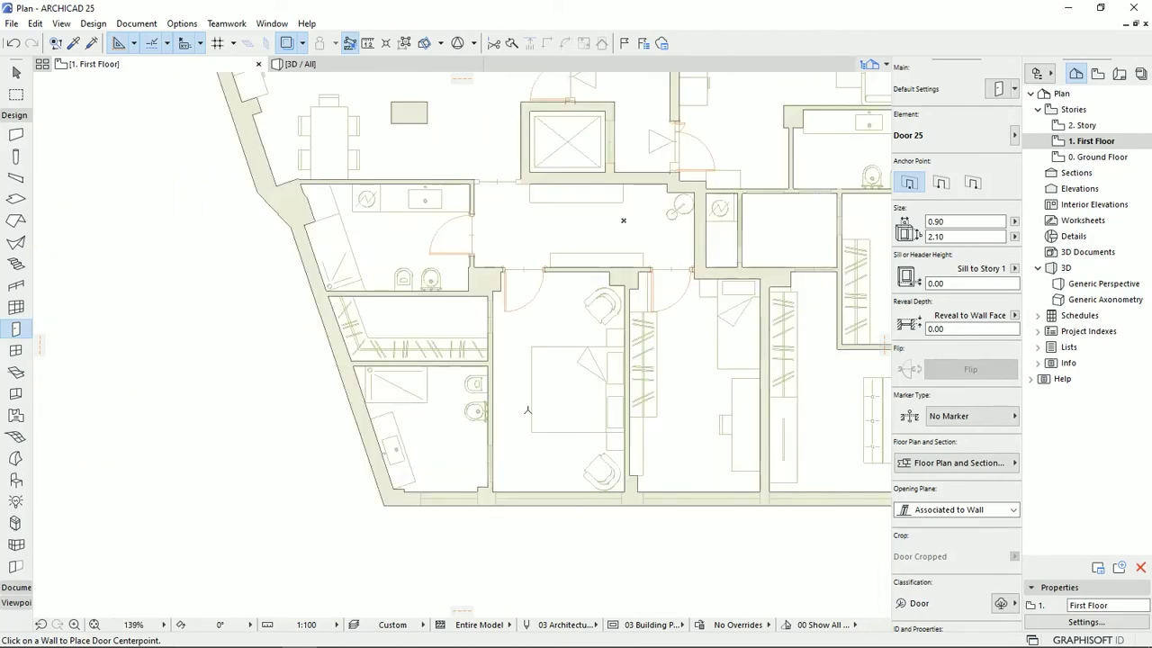
{"action": "scroll", "coordinate": [513, 335], "scroll_direction": "up", "scroll_amount": 4}
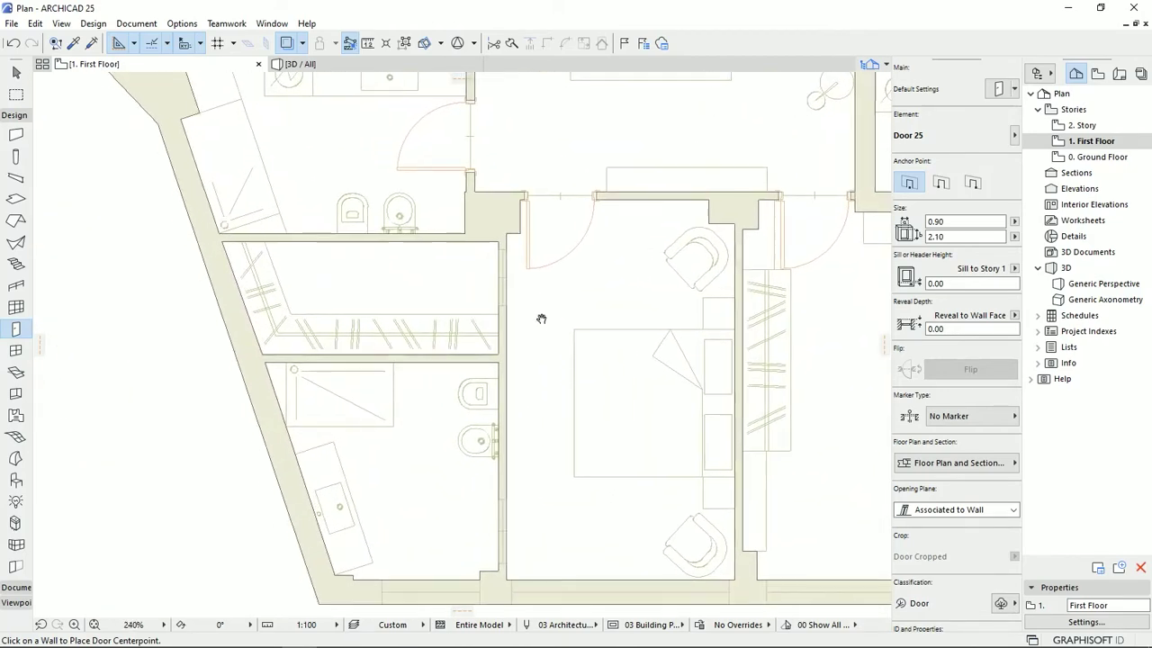
{"action": "scroll", "coordinate": [601, 483], "scroll_direction": "up", "scroll_amount": 1}
{"action": "middle_click_drag", "start_coordinate": [601, 483], "coordinate": [578, 548]}
{"action": "scroll", "coordinate": [578, 548], "scroll_direction": "down", "scroll_amount": 1}
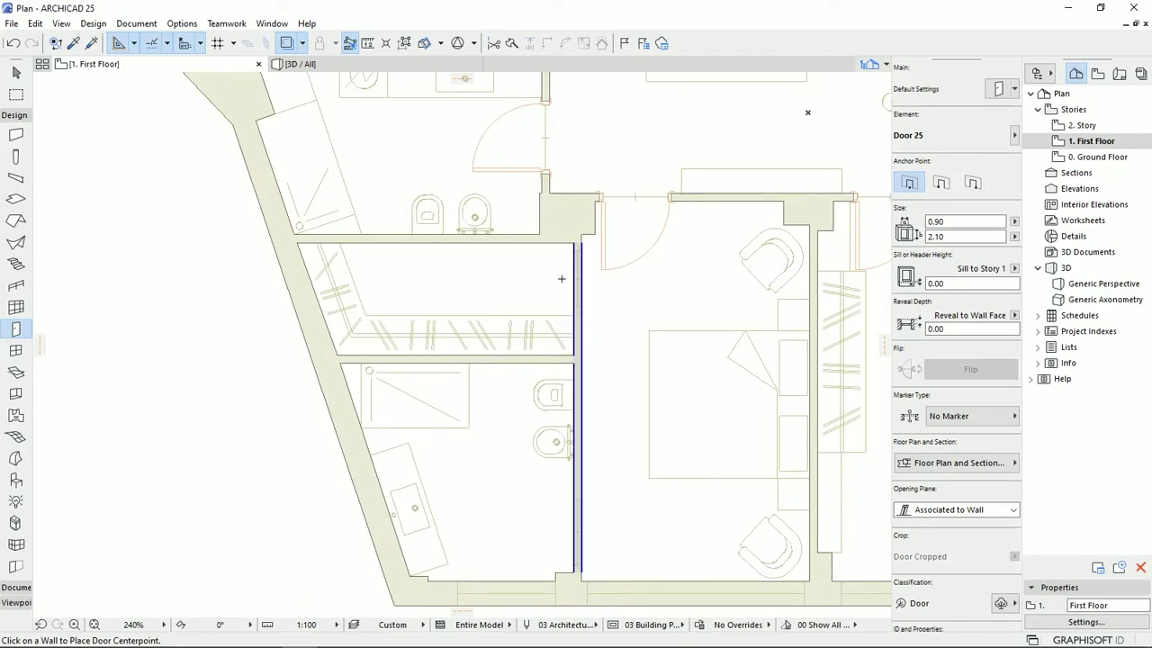
{"action": "left_click", "coordinate": [580, 277]}
{"action": "left_click", "coordinate": [548, 256]}
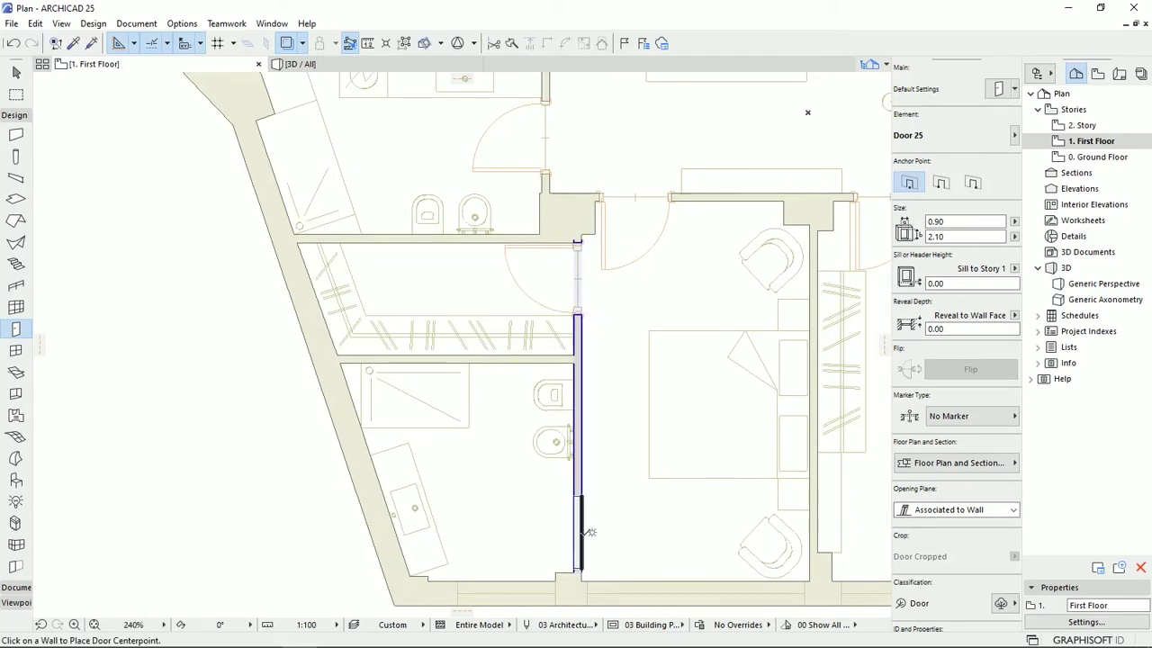
{"action": "left_click", "coordinate": [588, 532]}
{"action": "left_click", "coordinate": [510, 553]}
{"action": "scroll", "coordinate": [635, 198], "scroll_direction": "up", "scroll_amount": 3}
{"action": "key", "text": "Escape"}
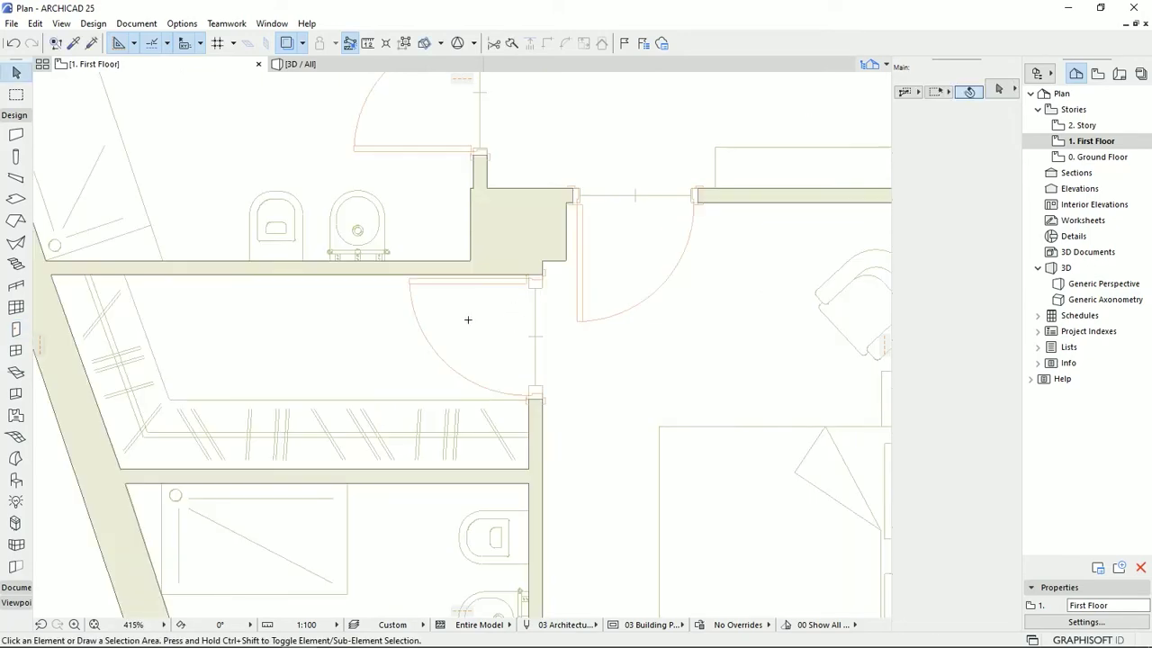
Step: Select the walk-in closet door and set its width to 0.80 m
{"action": "left_click", "coordinate": [419, 282]}
{"action": "scroll", "coordinate": [571, 477], "scroll_direction": "down", "scroll_amount": 1}
{"action": "scroll", "coordinate": [577, 471], "scroll_direction": "down", "scroll_amount": 1}
{"action": "middle_click_drag", "start_coordinate": [578, 471], "coordinate": [575, 184]}
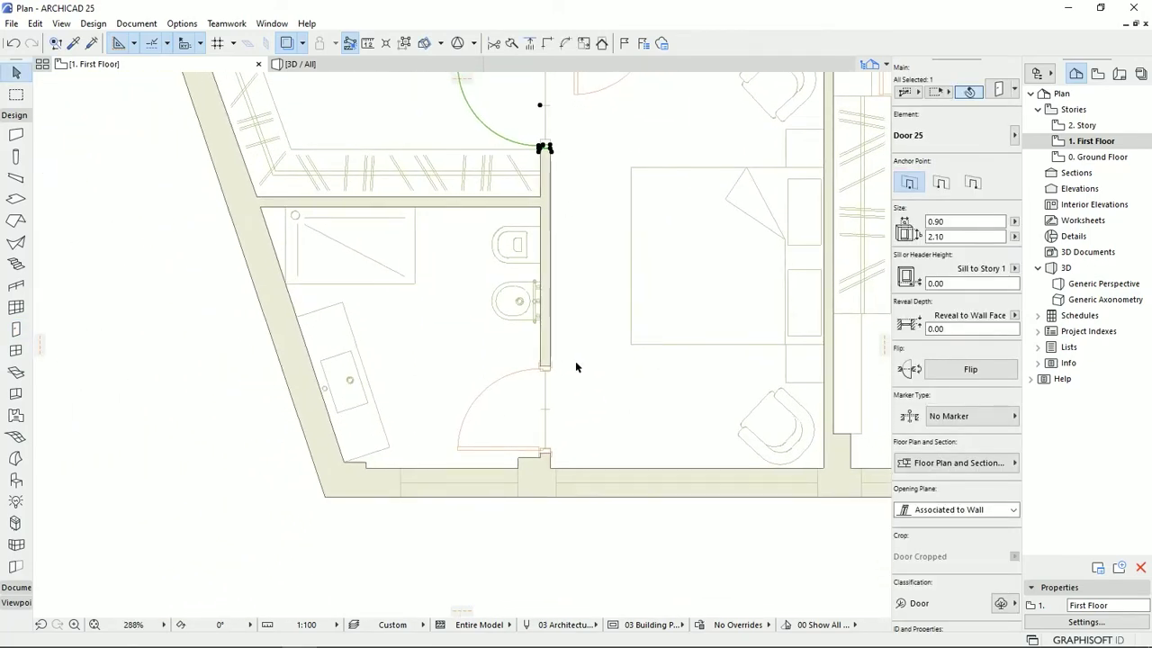
{"action": "middle_click_drag", "start_coordinate": [554, 118], "coordinate": [531, 486]}
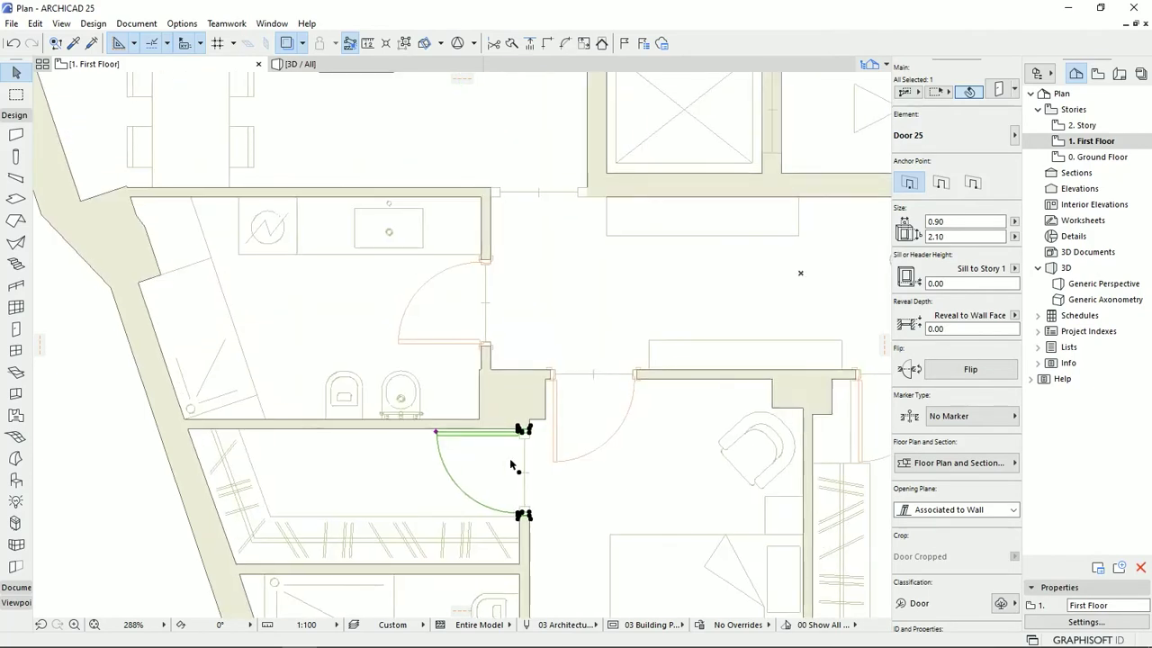
{"action": "scroll", "coordinate": [532, 486], "scroll_direction": "up", "scroll_amount": 2}
{"action": "left_click", "coordinate": [940, 222]}
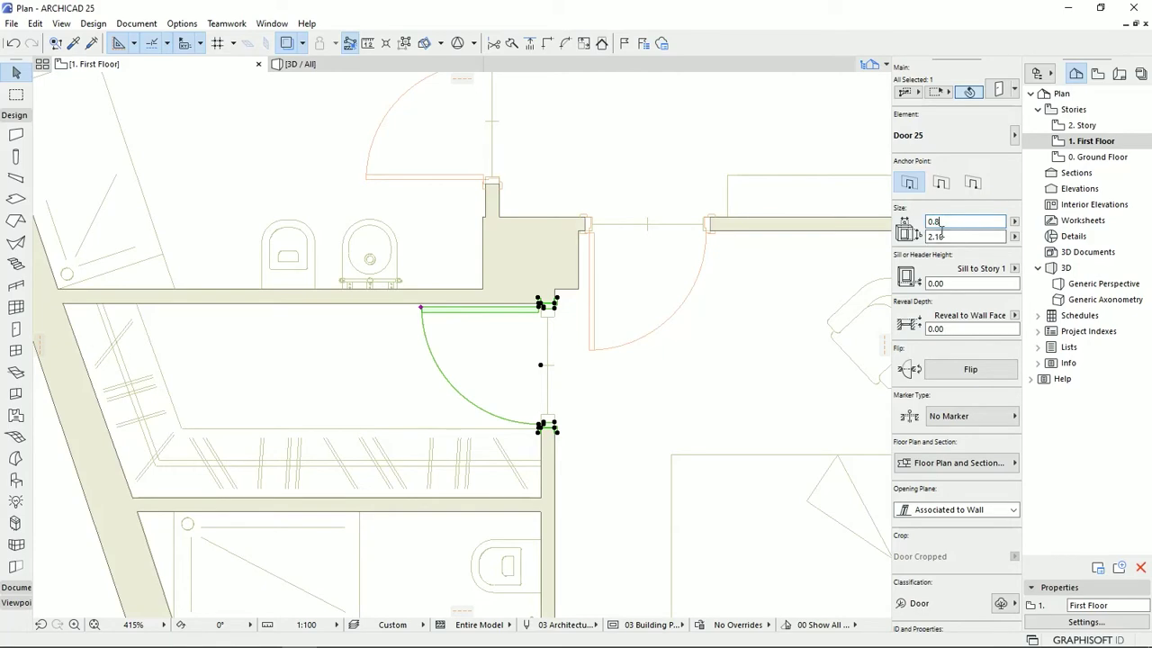
{"action": "type", "text": "0.8"}
{"action": "key", "text": "Return"}
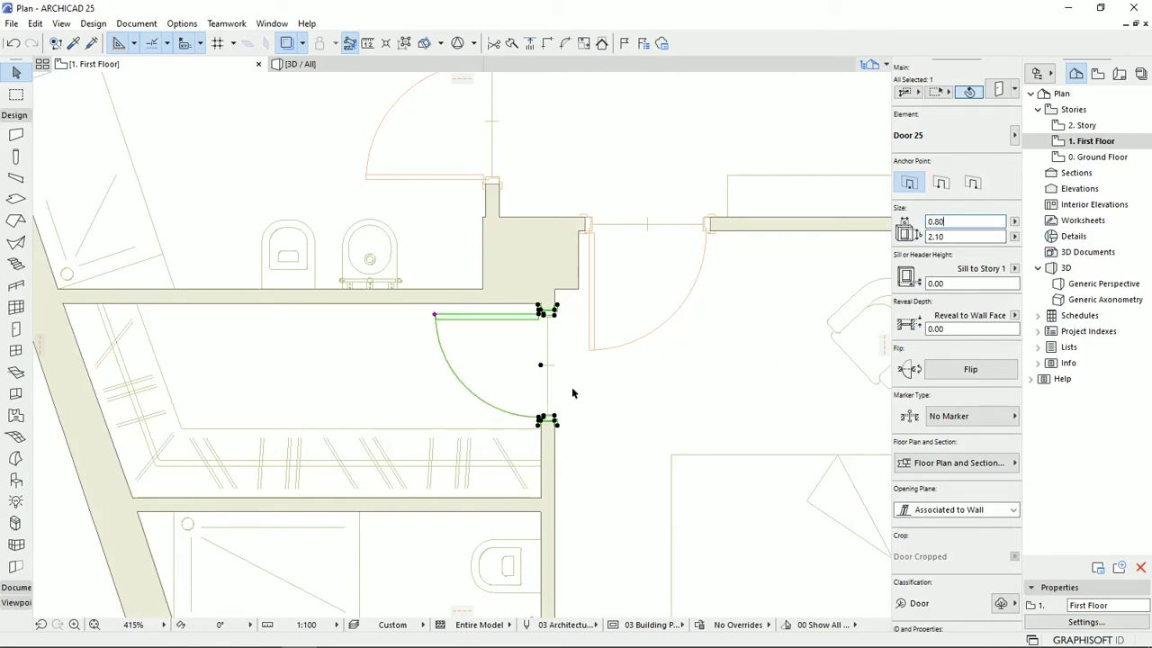
Step: Pick up the corridor opening's settings and place a 1.00 m rectangular door opening at the traced opening into the right apartment's small hall
{"action": "scroll", "coordinate": [572, 392], "scroll_direction": "down", "scroll_amount": 8}
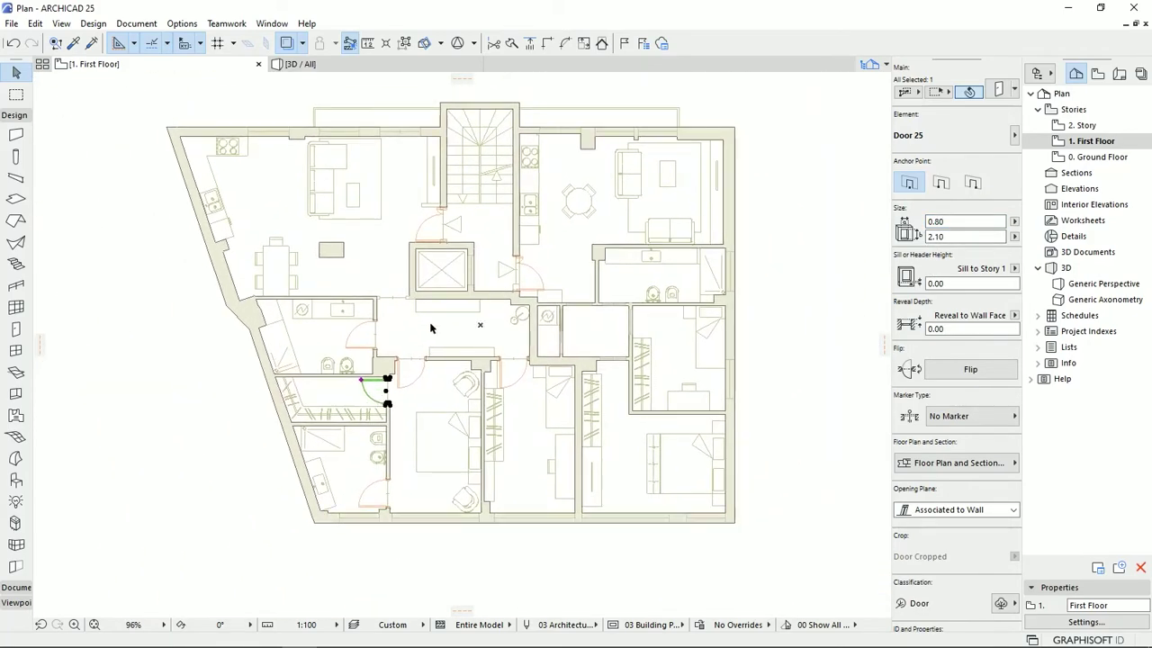
{"action": "scroll", "coordinate": [549, 267], "scroll_direction": "up", "scroll_amount": 5}
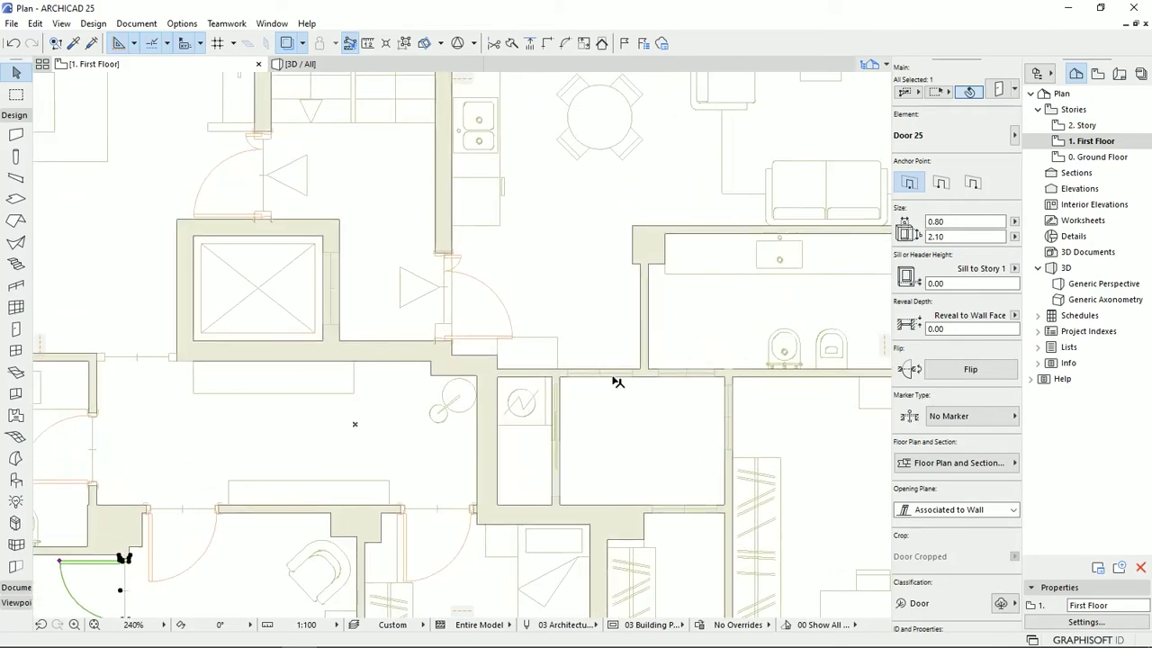
{"action": "middle_click_drag", "start_coordinate": [572, 343], "coordinate": [679, 296]}
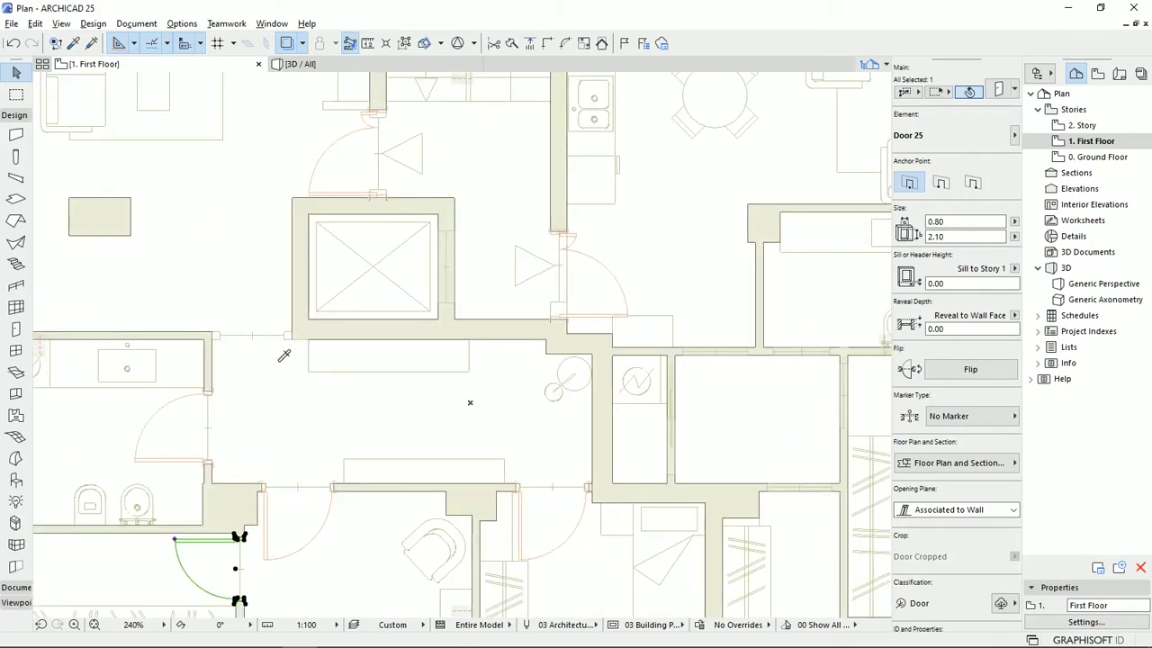
{"action": "left_click", "coordinate": [293, 339], "text": "alt"}
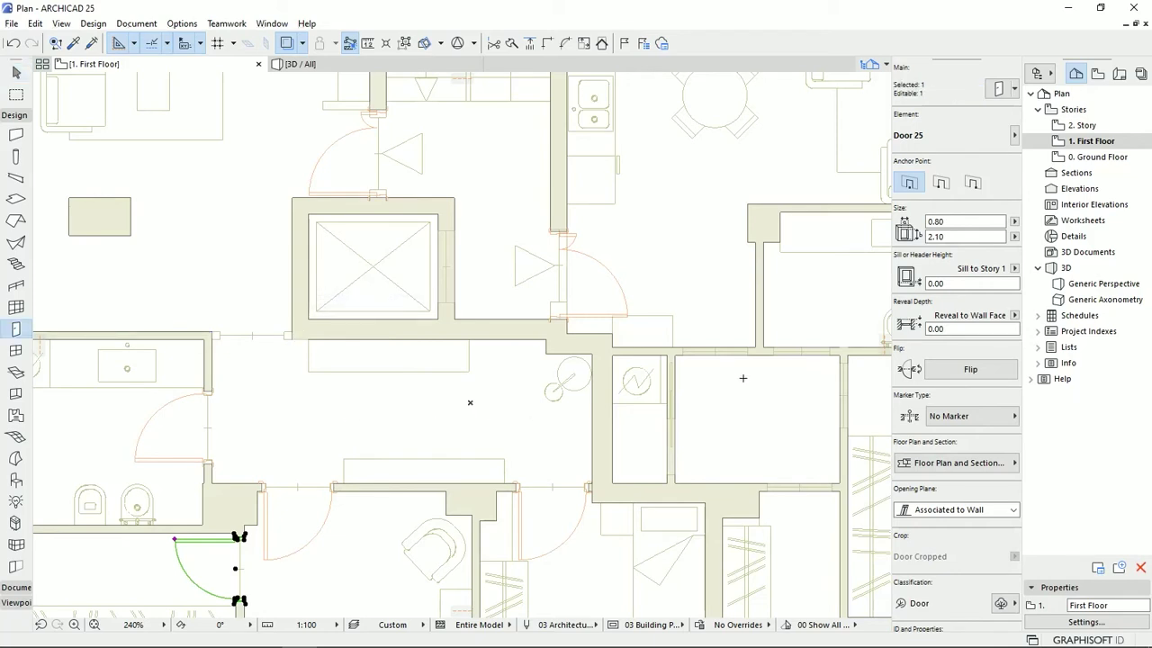
{"action": "scroll", "coordinate": [716, 378], "scroll_direction": "up", "scroll_amount": 4}
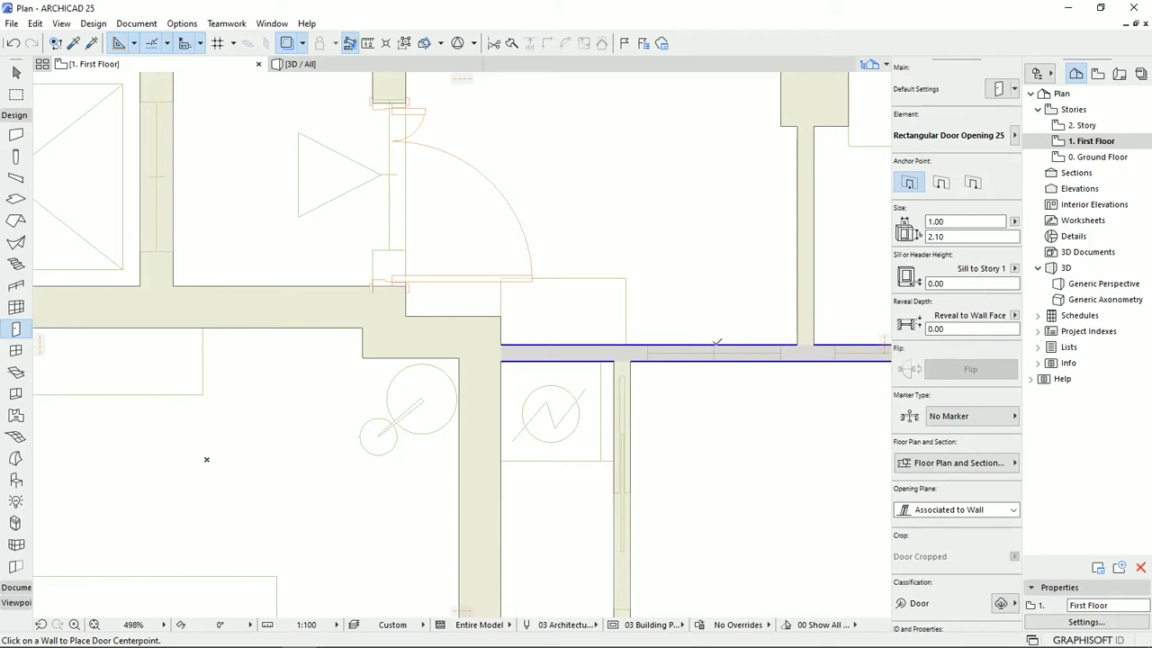
{"action": "left_click", "coordinate": [714, 347]}
{"action": "left_click", "coordinate": [638, 426]}
{"action": "scroll", "coordinate": [710, 452], "scroll_direction": "down", "scroll_amount": 4}
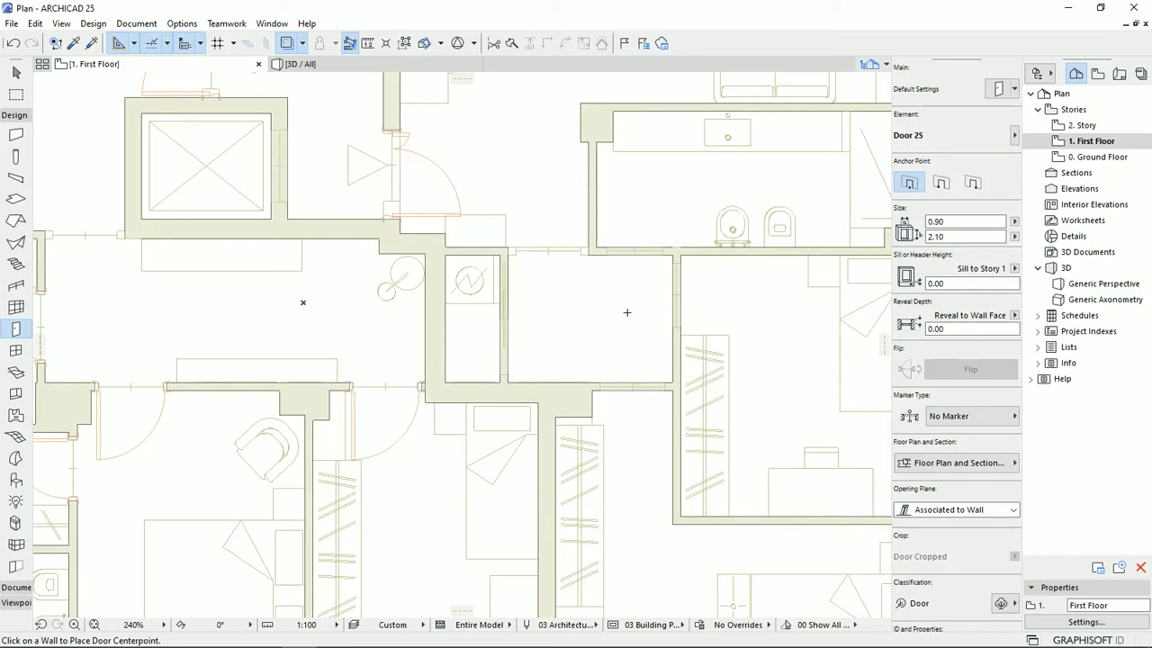
Step: Place hinged doors in the small hall's traced openings to the bathroom, the right bedroom and the lower bedroom, each swinging into its room
{"action": "scroll", "coordinate": [708, 181], "scroll_direction": "up", "scroll_amount": 2}
{"action": "left_click", "coordinate": [599, 282]}
{"action": "left_click", "coordinate": [563, 231]}
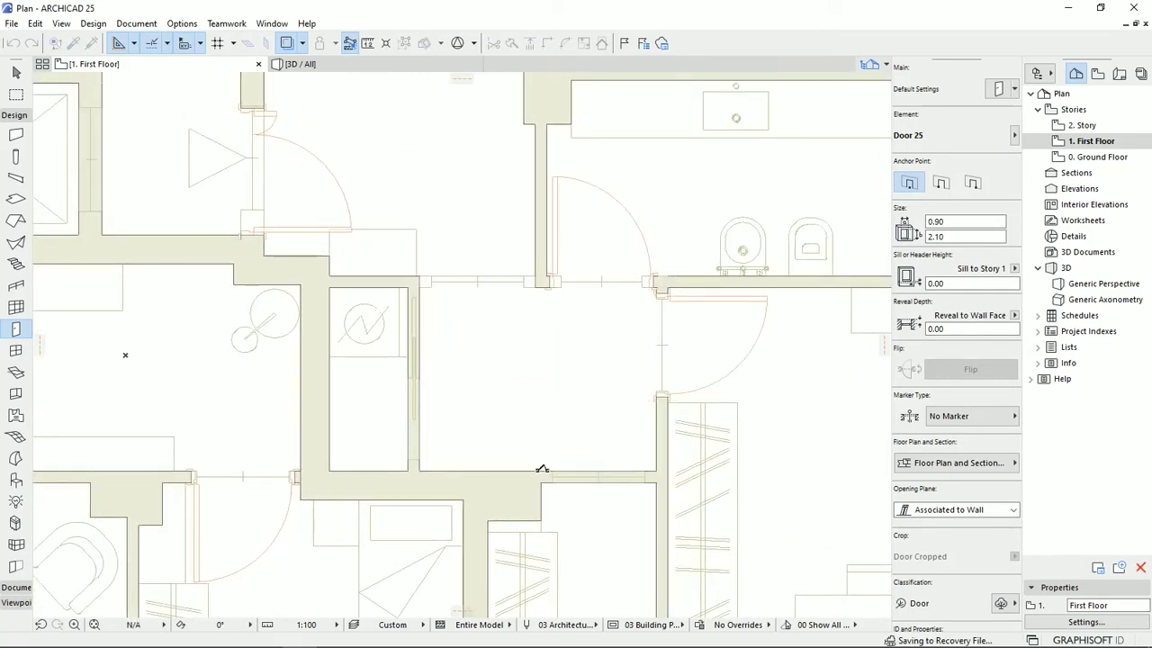
{"action": "middle_click_drag", "start_coordinate": [597, 477], "coordinate": [621, 321]}
{"action": "left_click", "coordinate": [621, 321]}
{"action": "left_click", "coordinate": [603, 402]}
Step: Mirror the lower bedroom's door about its vertical centre axis so it hinges on the right jamb, away from the wardrobe
{"action": "scroll", "coordinate": [617, 476], "scroll_direction": "down", "scroll_amount": 1}
{"action": "middle_click_drag", "start_coordinate": [617, 476], "coordinate": [544, 311]}
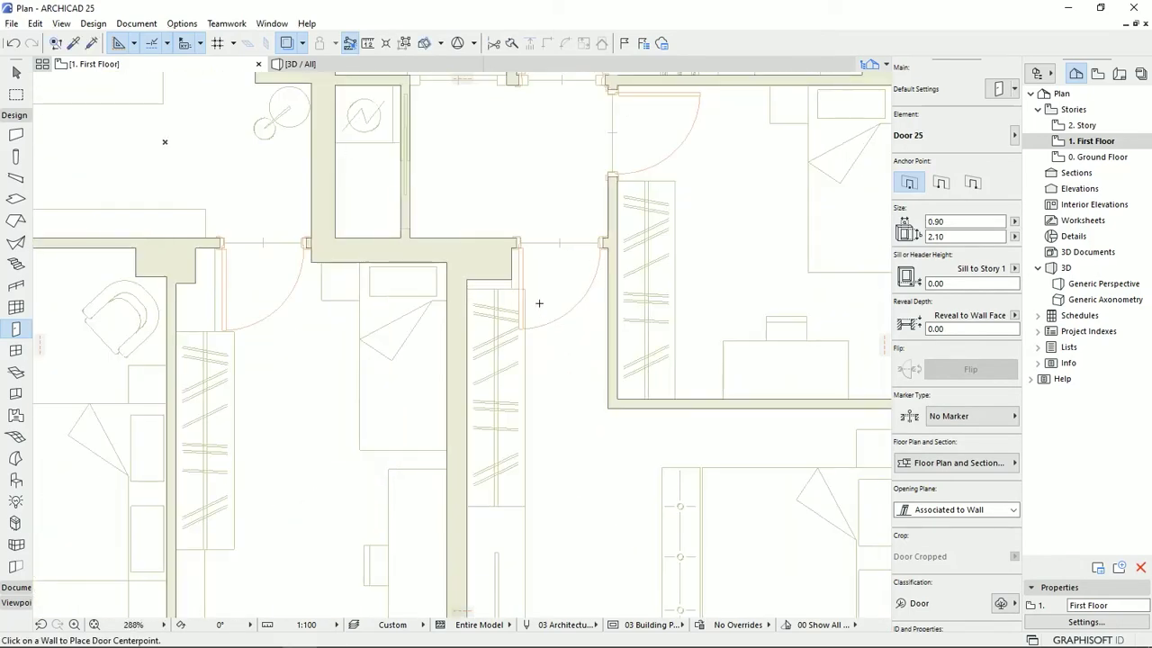
{"action": "scroll", "coordinate": [559, 272], "scroll_direction": "up", "scroll_amount": 4}
{"action": "middle_click_drag", "start_coordinate": [543, 267], "coordinate": [558, 311]}
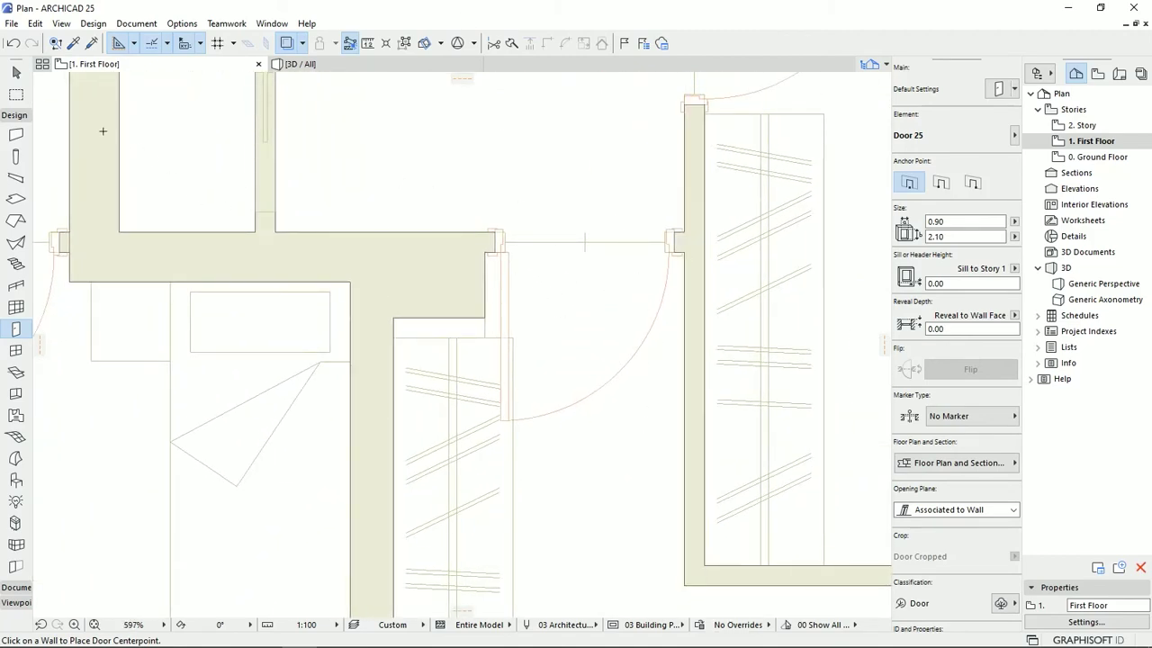
{"action": "left_click", "coordinate": [16, 72]}
{"action": "left_click", "coordinate": [486, 261]}
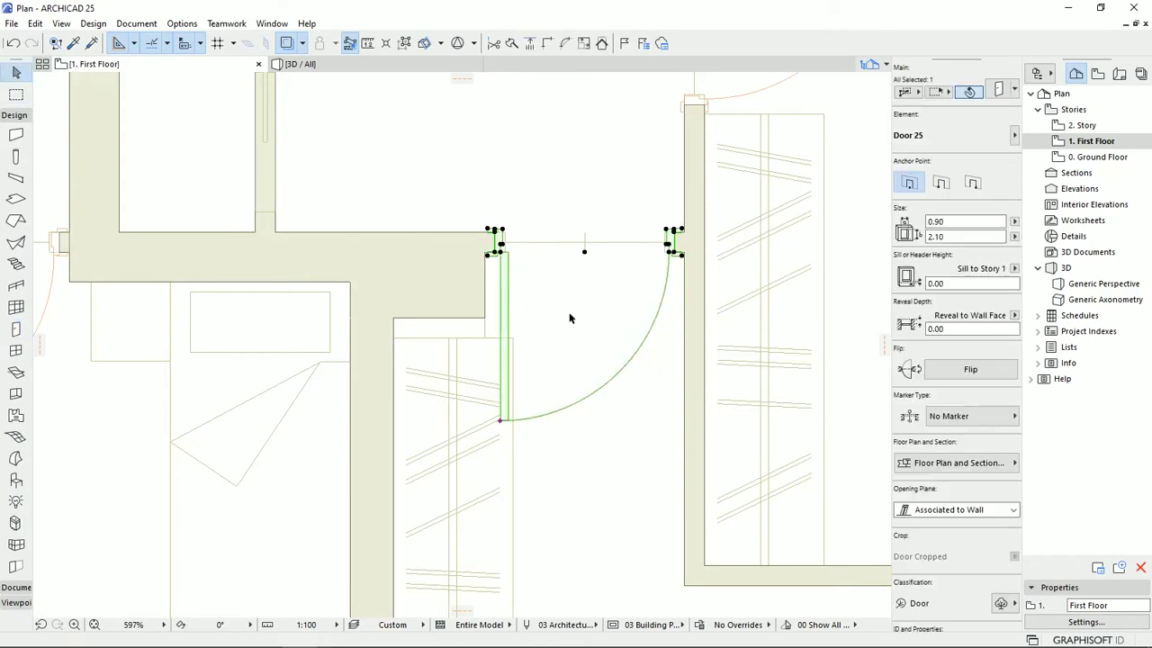
{"action": "key", "text": "ctrl+m"}
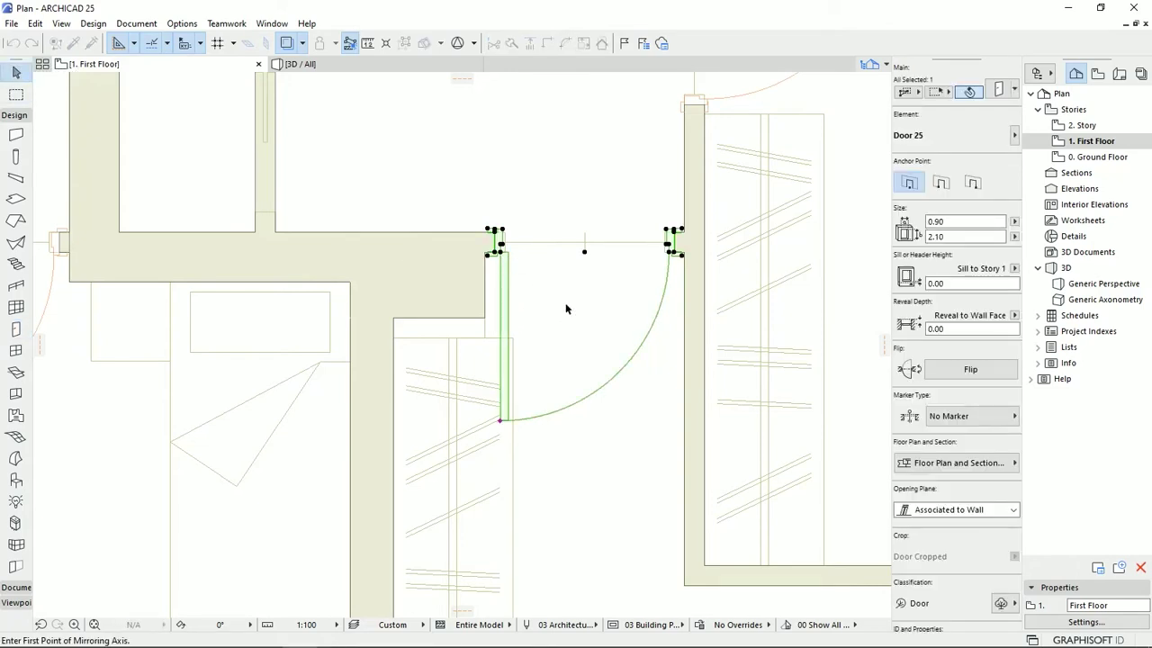
{"action": "left_click", "coordinate": [585, 252]}
{"action": "left_click", "coordinate": [588, 275]}
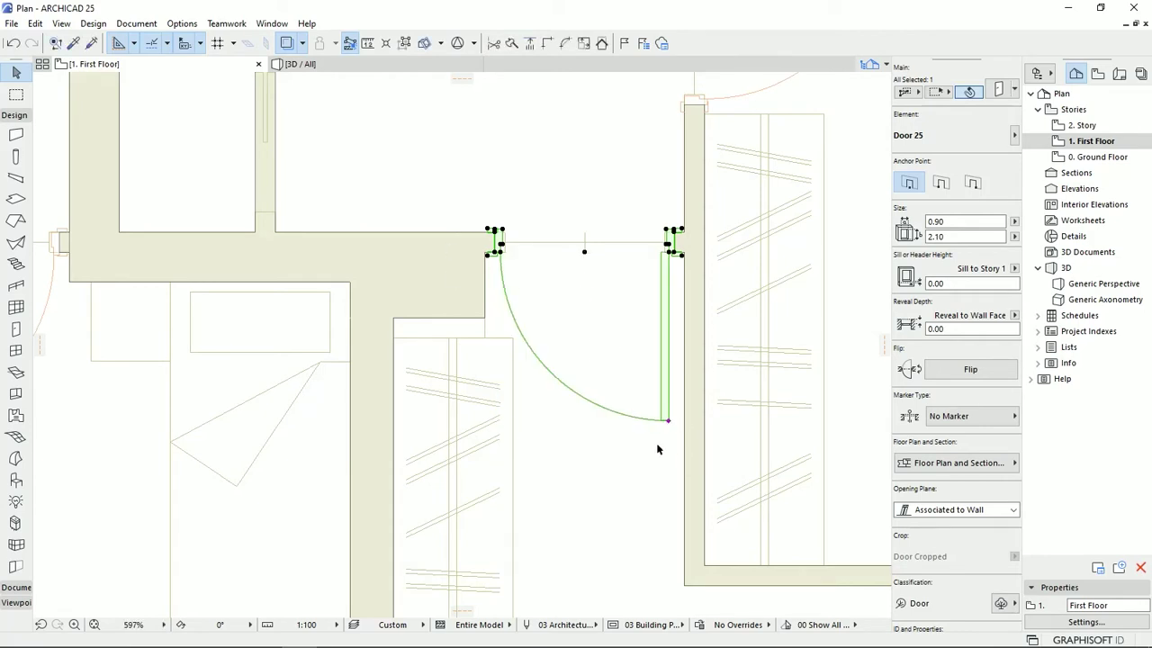
{"action": "scroll", "coordinate": [540, 274], "scroll_direction": "down", "scroll_amount": 6}
{"action": "middle_click_drag", "start_coordinate": [560, 289], "coordinate": [670, 369]}
{"action": "key", "text": "Escape"}
Step: Set the default door to Pocket Door 25 from Sliding Doors 25, with Full 3D detail and 1:50 2D detail
{"action": "scroll", "coordinate": [559, 291], "scroll_direction": "up", "scroll_amount": 5}
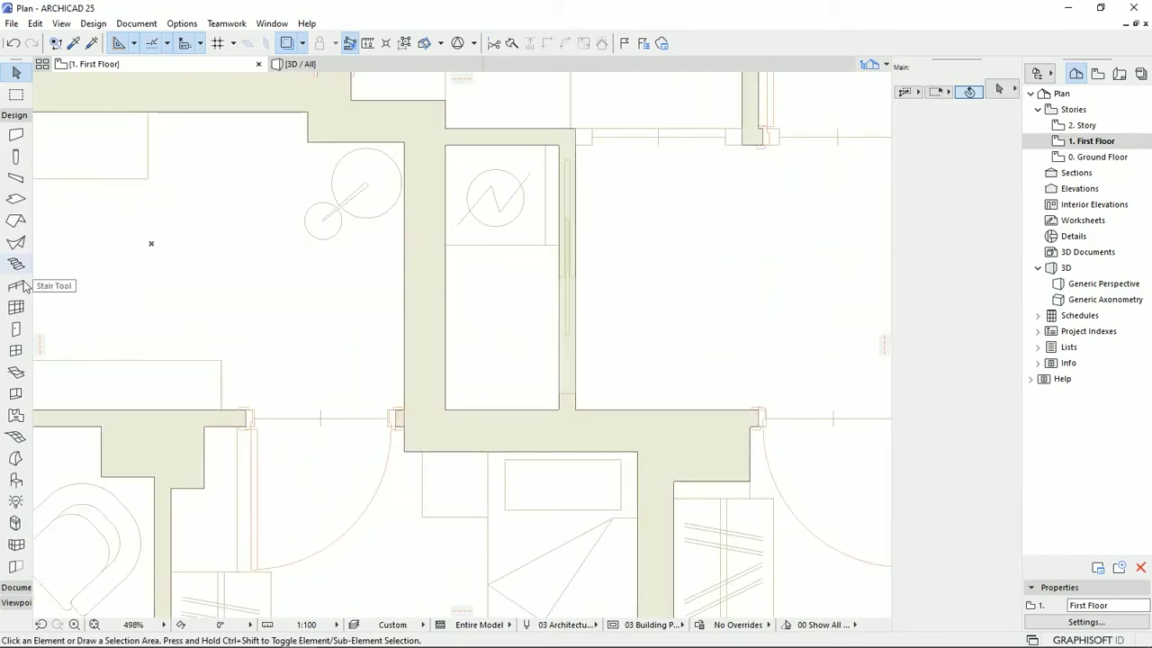
{"action": "left_click", "coordinate": [15, 329]}
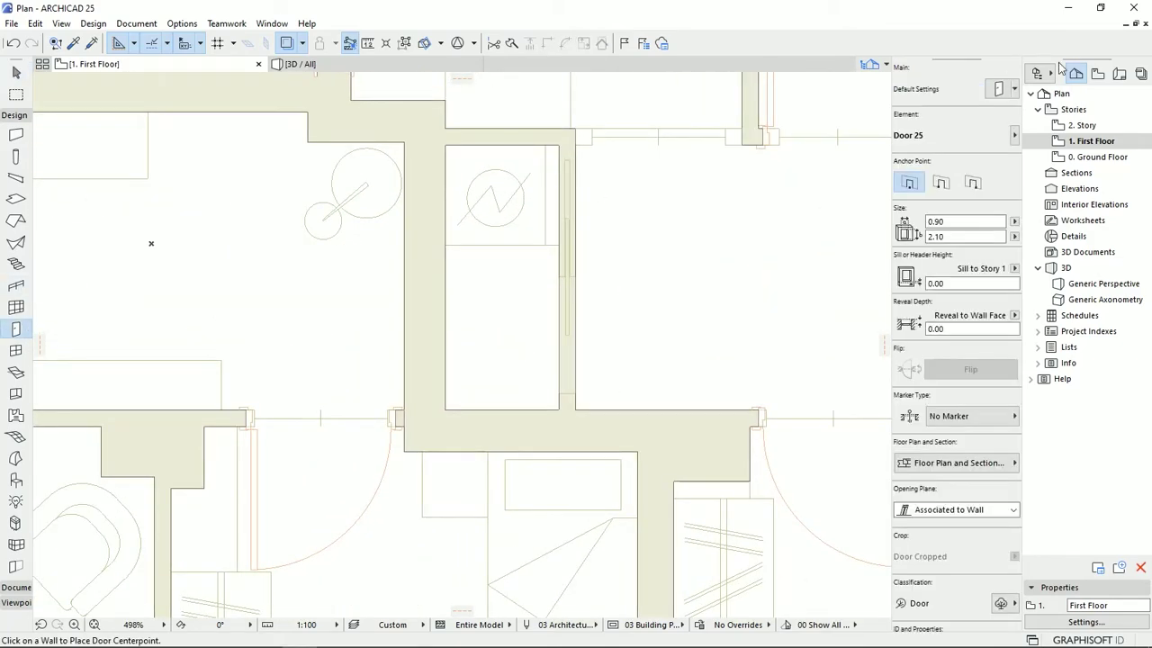
{"action": "left_click", "coordinate": [998, 88]}
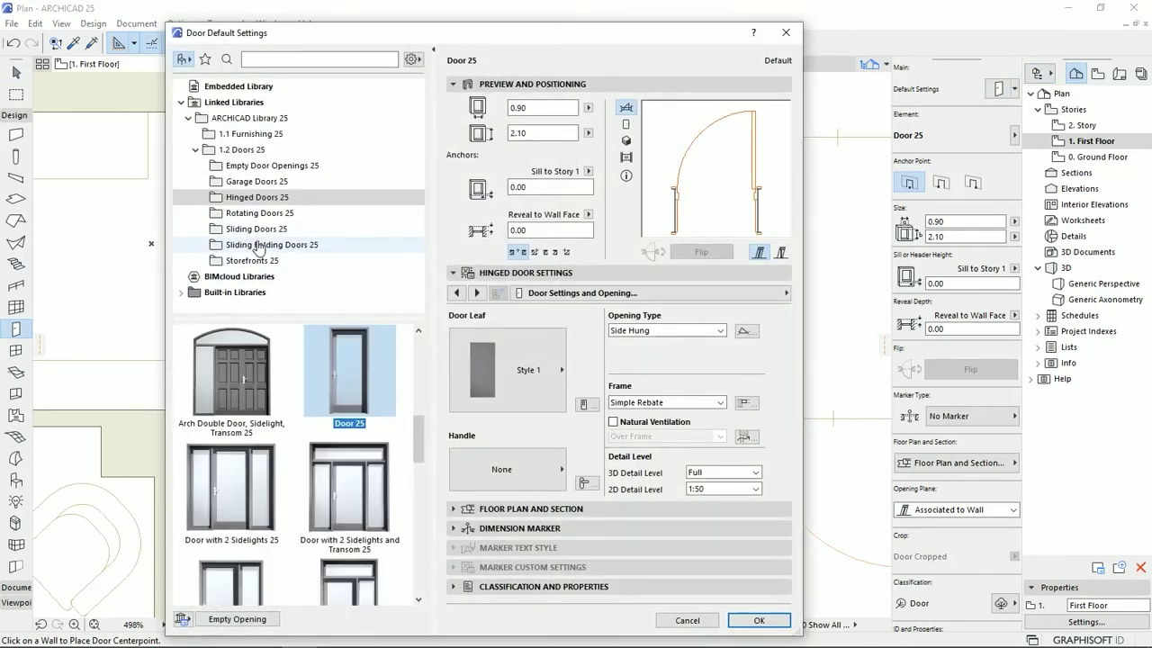
{"action": "left_click", "coordinate": [258, 229]}
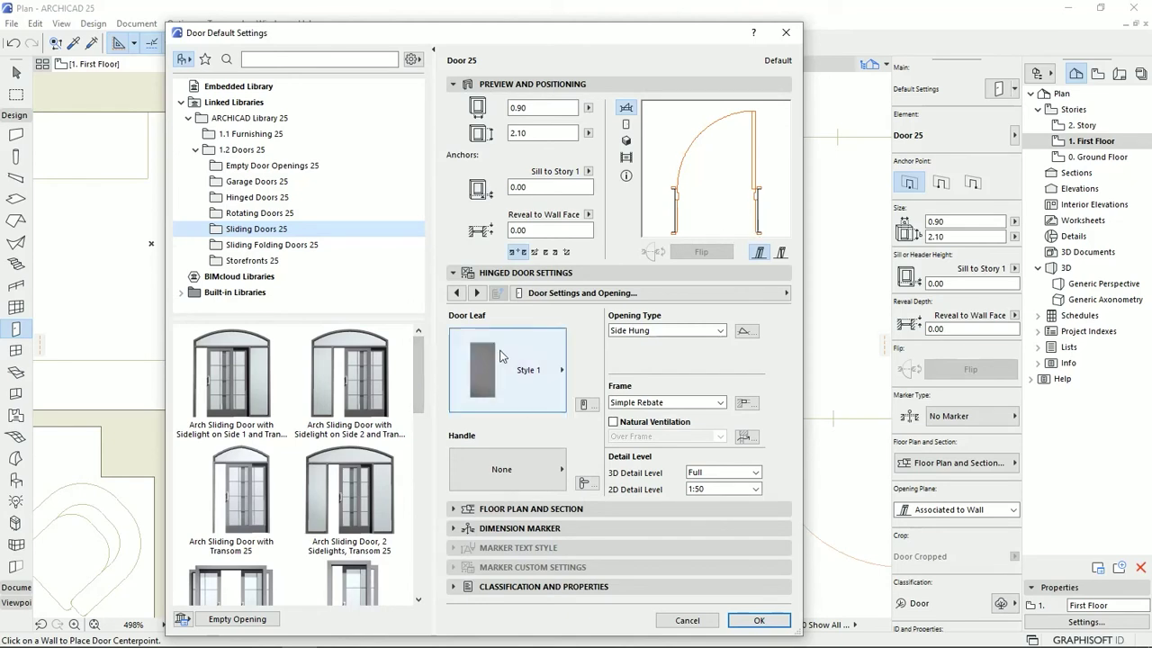
{"action": "left_click_drag", "start_coordinate": [416, 364], "coordinate": [416, 428]}
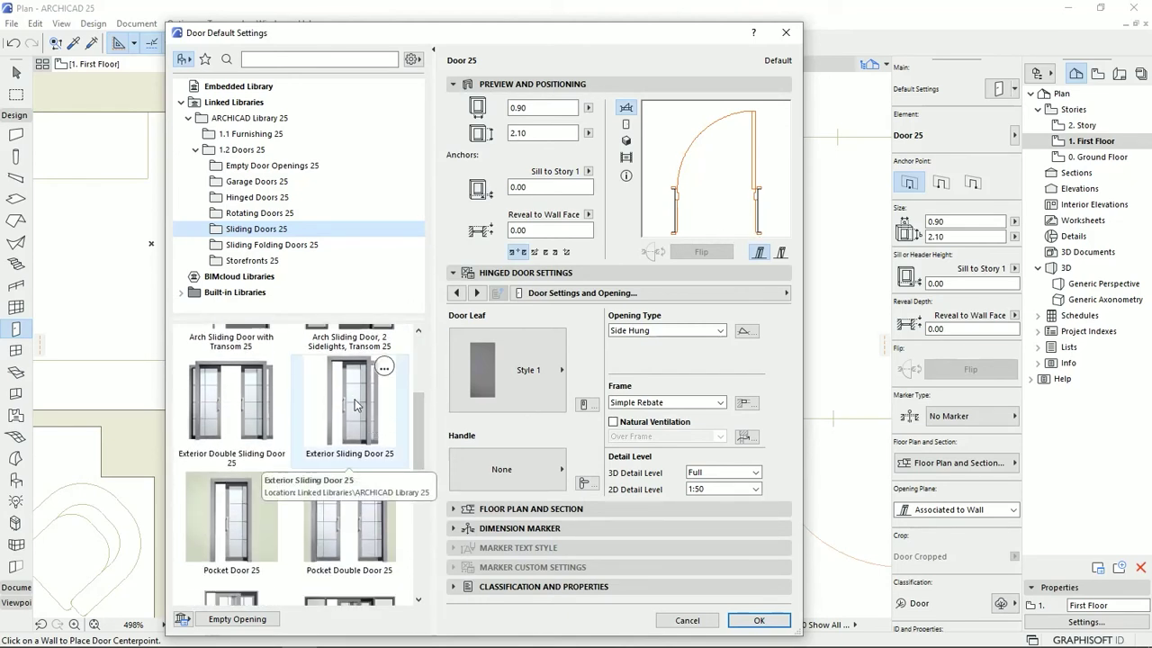
{"action": "left_click", "coordinate": [239, 539]}
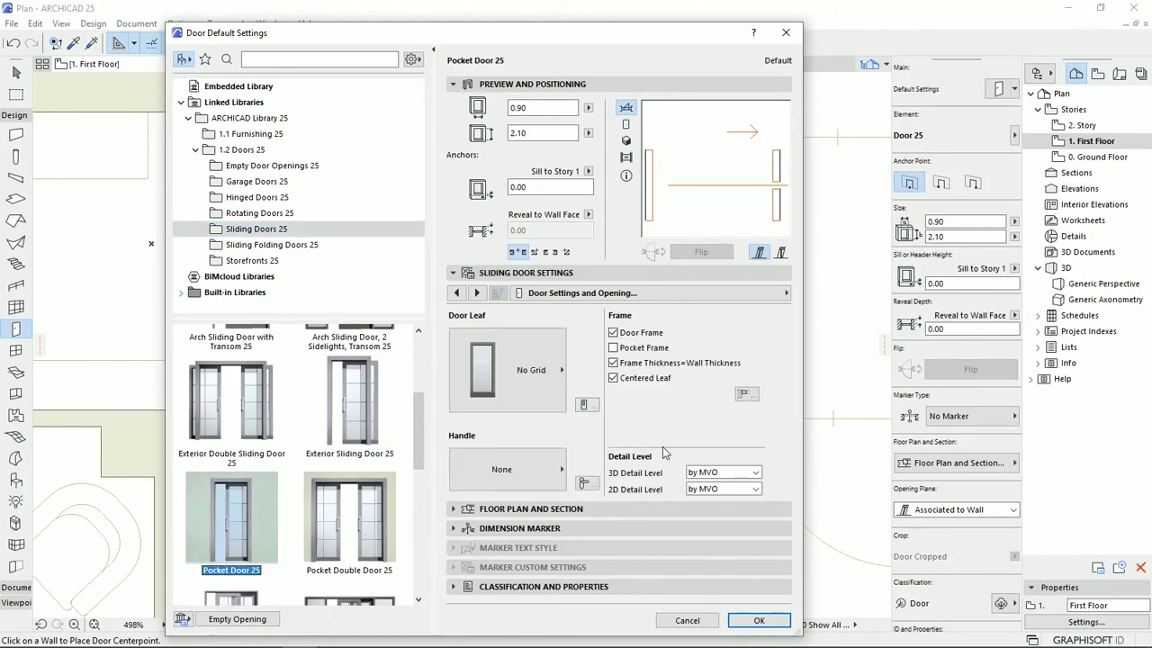
{"action": "left_click", "coordinate": [725, 473]}
{"action": "left_click", "coordinate": [750, 493]}
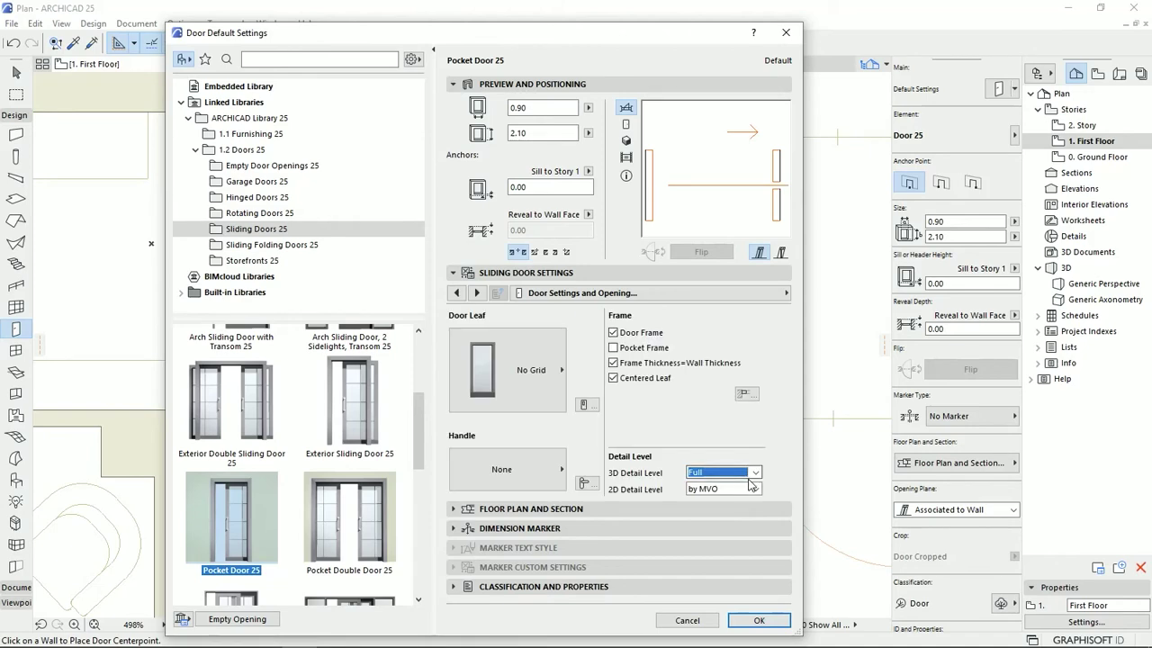
{"action": "left_click", "coordinate": [754, 489]}
{"action": "left_click", "coordinate": [743, 519]}
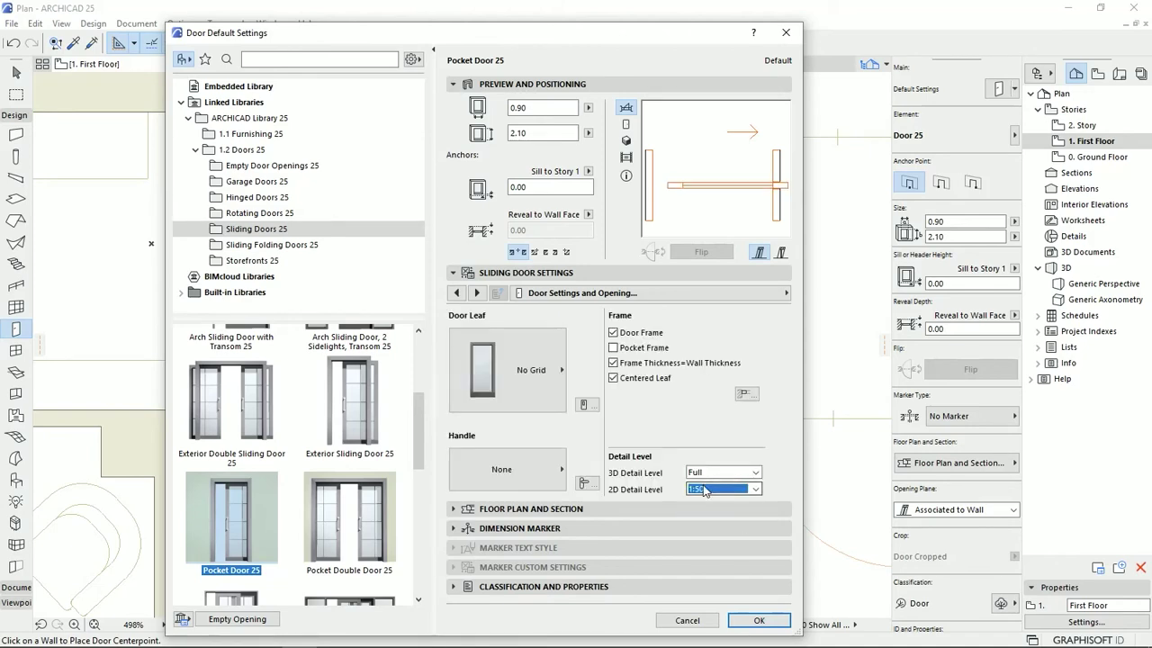
{"action": "left_click", "coordinate": [759, 620]}
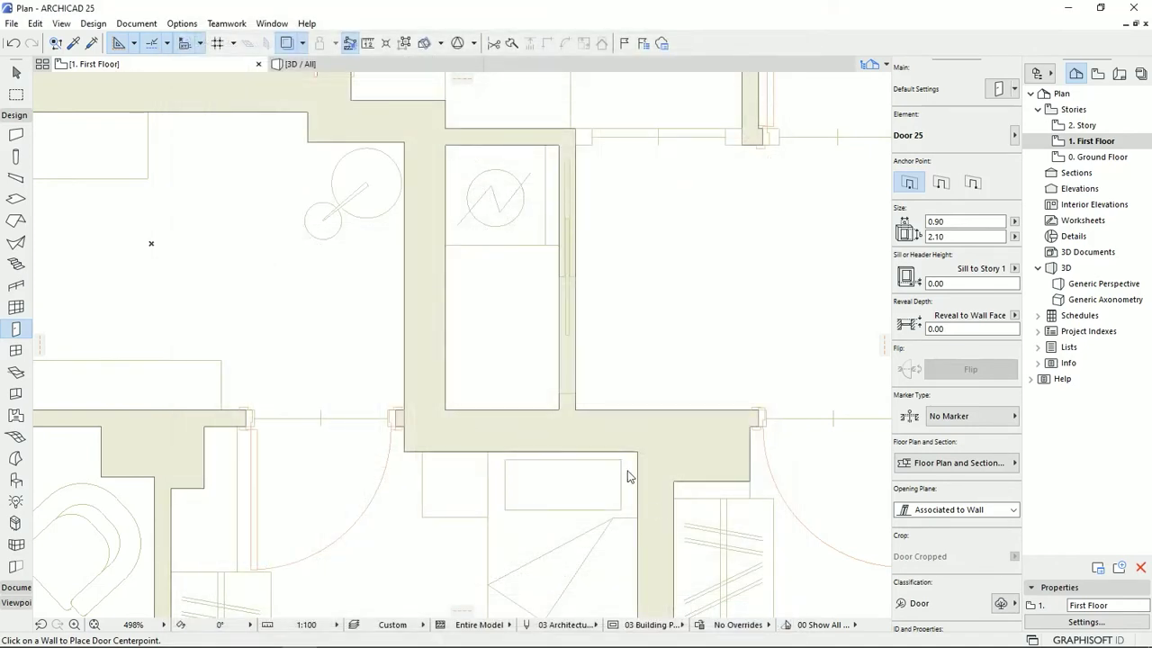
Step: Place the pocket door in the small hall's laundry closet wall, sliding up into the wall, and stretch it to 0.80 m wide
{"action": "left_click", "coordinate": [578, 334]}
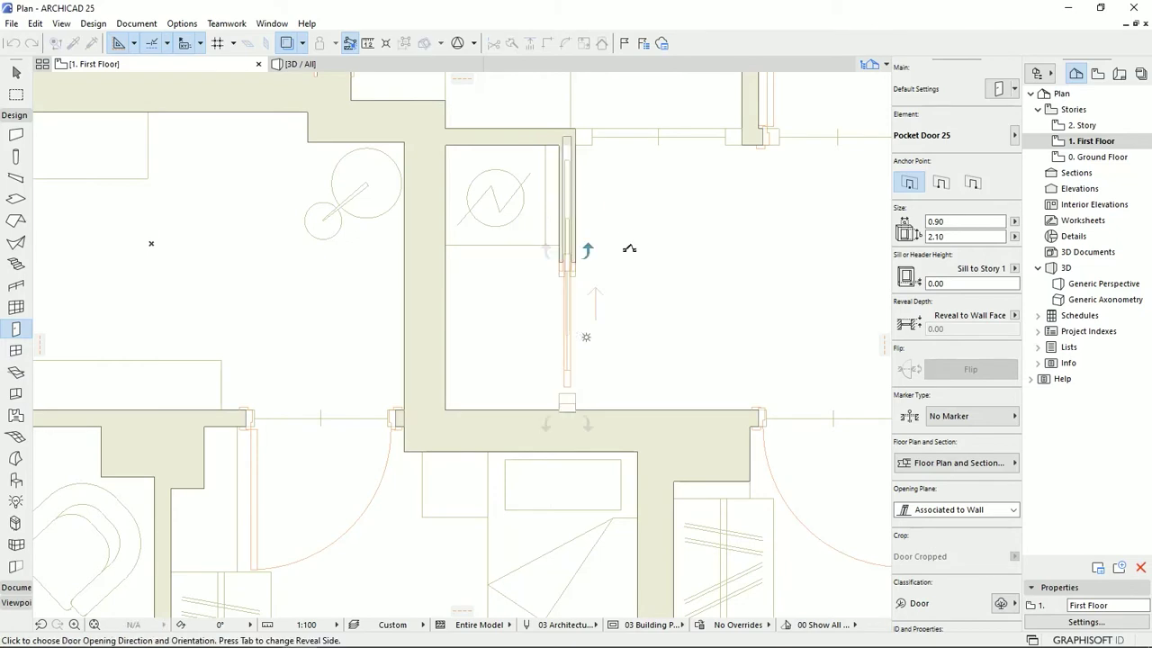
{"action": "left_click", "coordinate": [615, 263]}
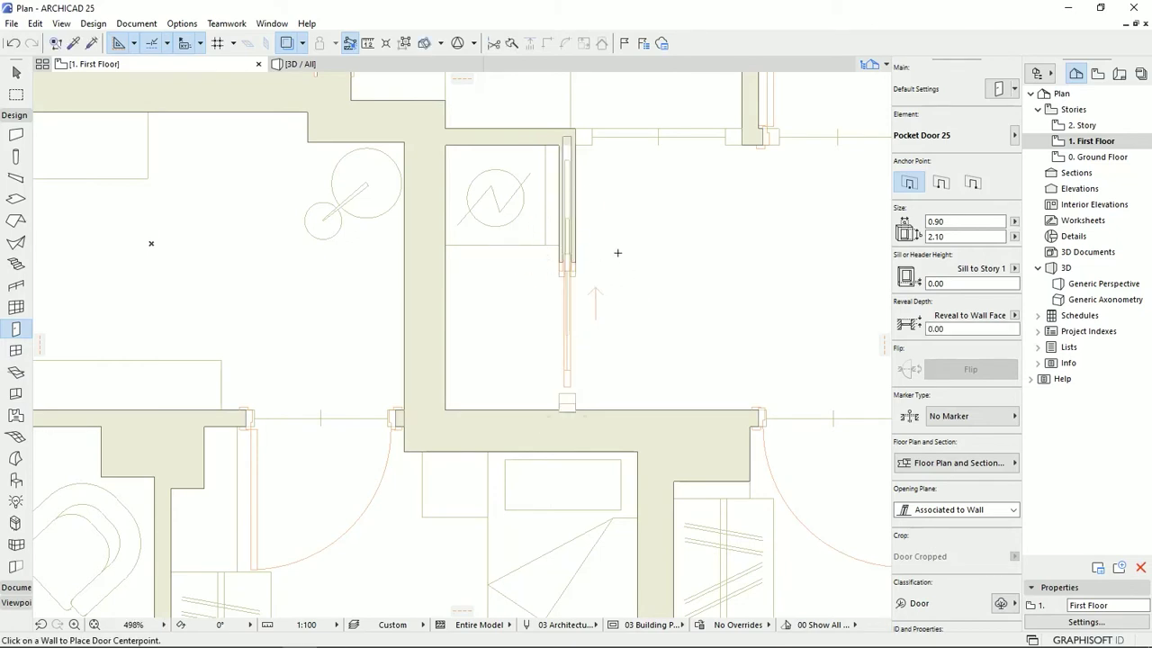
{"action": "scroll", "coordinate": [592, 287], "scroll_direction": "up", "scroll_amount": 3}
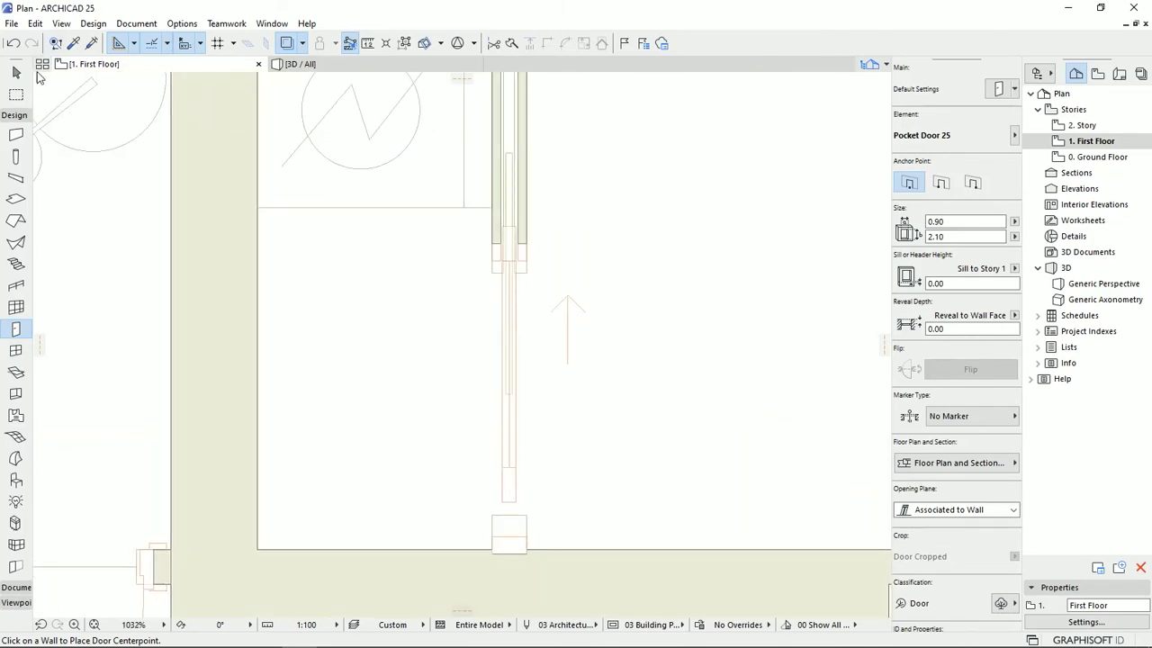
{"action": "left_click", "coordinate": [16, 72]}
{"action": "left_click", "coordinate": [531, 253]}
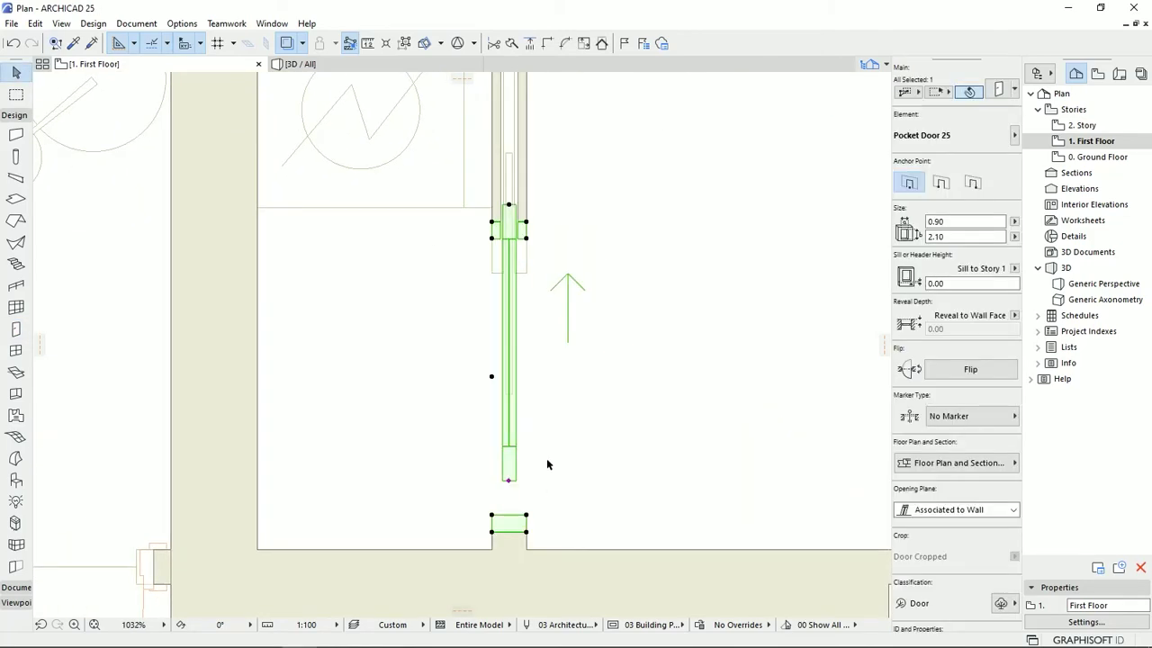
{"action": "left_click", "coordinate": [527, 223]}
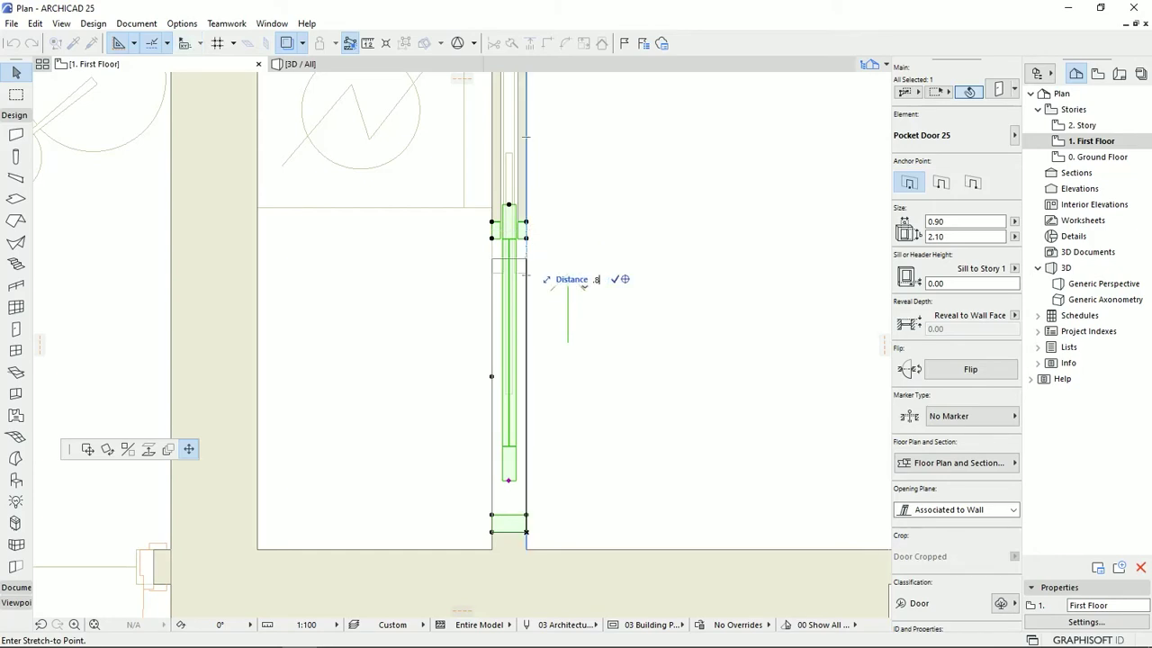
{"action": "left_click", "coordinate": [527, 255]}
{"action": "left_click", "coordinate": [630, 284]}
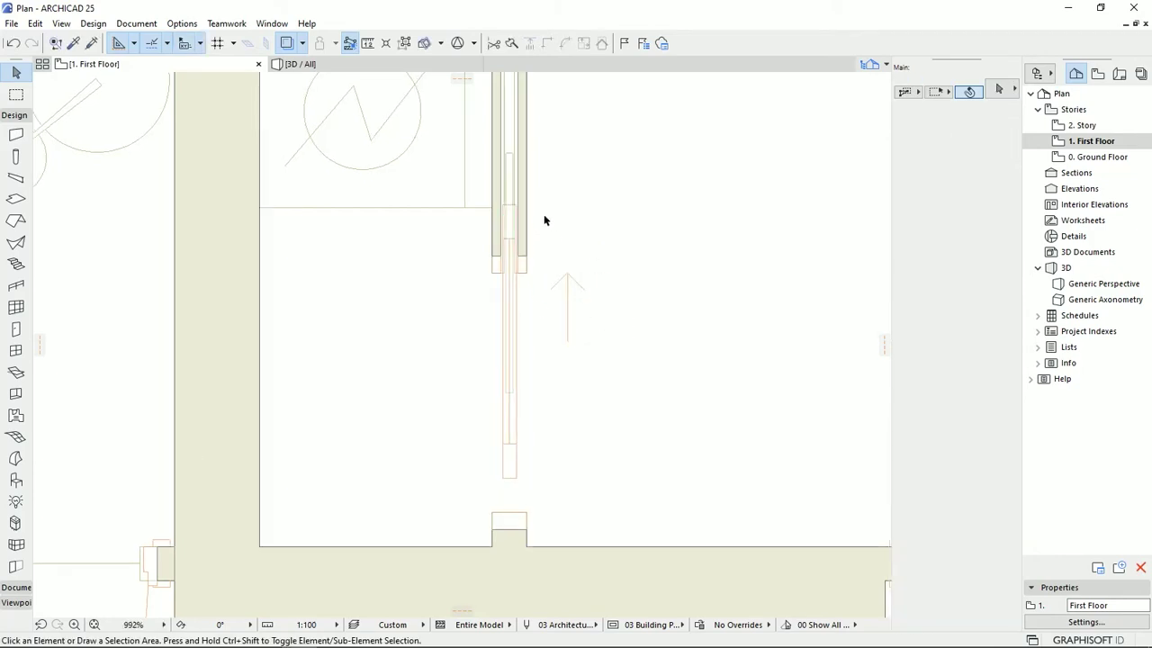
Step: Examine the placed doors and openings of both apartments in the 3D perspective, ending at the laundry closet's pocket door
{"action": "scroll", "coordinate": [447, 314], "scroll_direction": "down", "scroll_amount": 6}
{"action": "scroll", "coordinate": [404, 303], "scroll_direction": "down", "scroll_amount": 2}
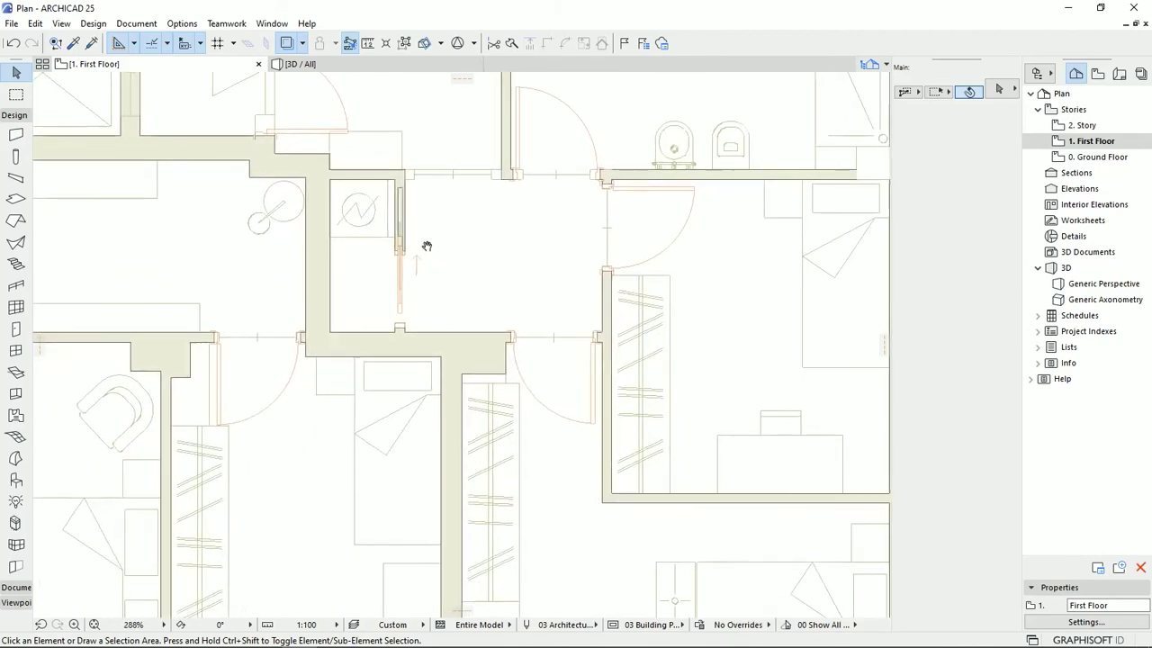
{"action": "scroll", "coordinate": [519, 353], "scroll_direction": "down", "scroll_amount": 8}
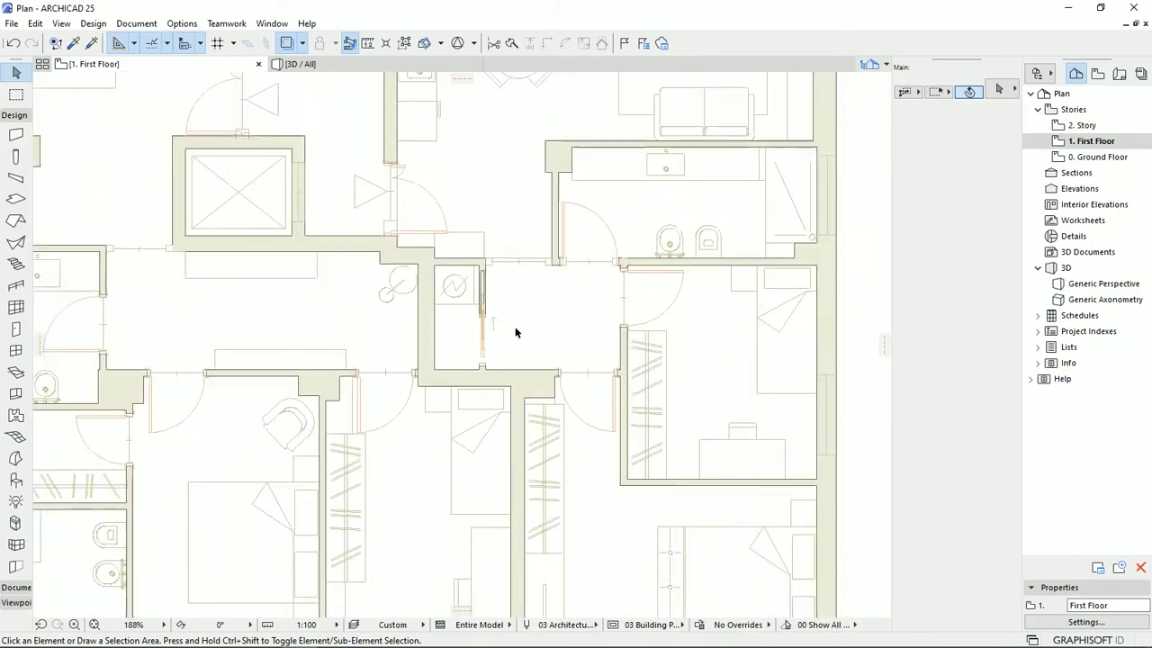
{"action": "middle_click_drag", "start_coordinate": [603, 355], "coordinate": [591, 349]}
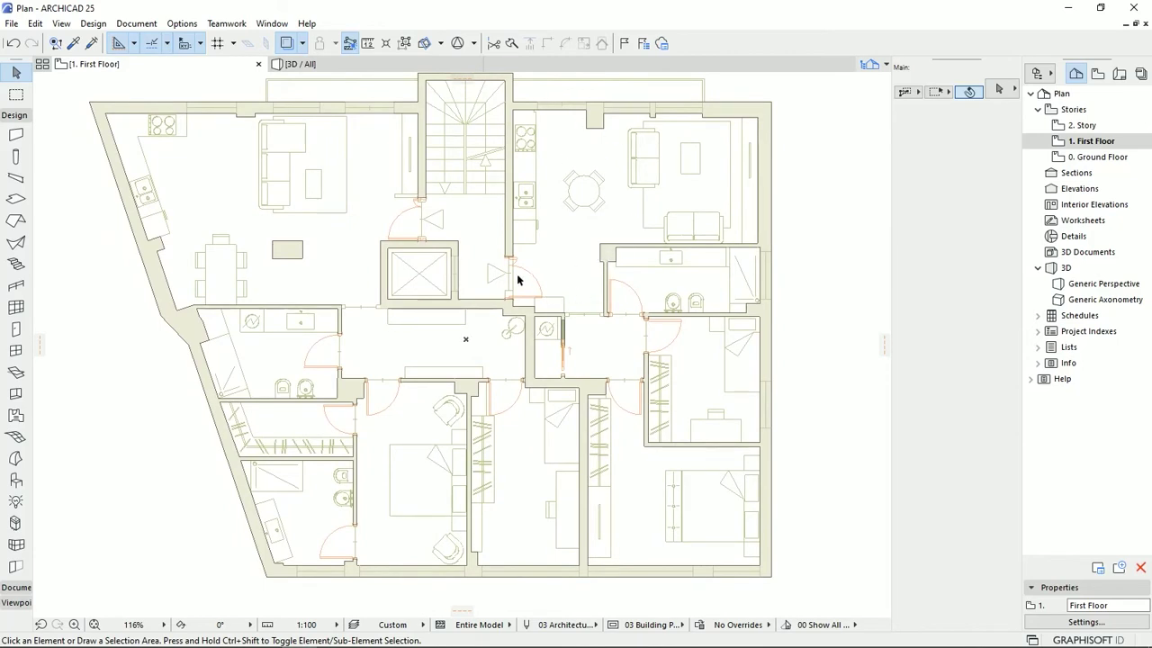
{"action": "left_click", "coordinate": [340, 68]}
{"action": "scroll", "coordinate": [489, 412], "scroll_direction": "down", "scroll_amount": 5}
{"action": "left_click", "coordinate": [545, 347]}
{"action": "scroll", "coordinate": [555, 346], "scroll_direction": "up", "scroll_amount": 5}
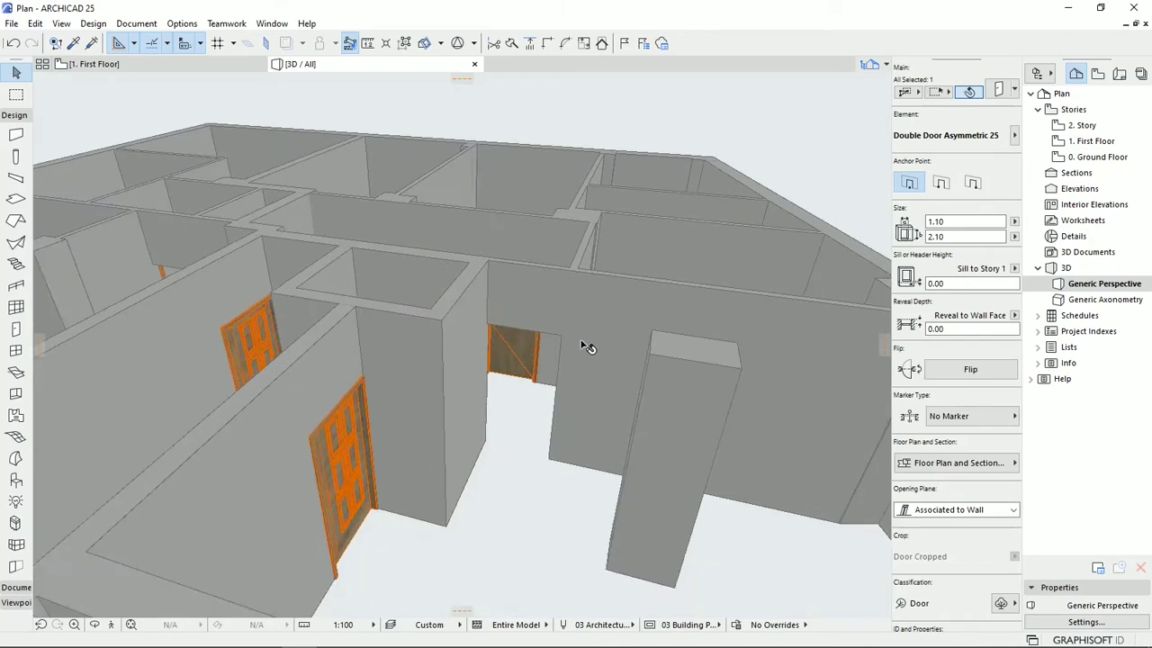
{"action": "middle_click_drag", "start_coordinate": [581, 371], "coordinate": [431, 347], "text": "shift"}
{"action": "middle_click_drag", "start_coordinate": [404, 299], "coordinate": [443, 243], "text": "shift"}
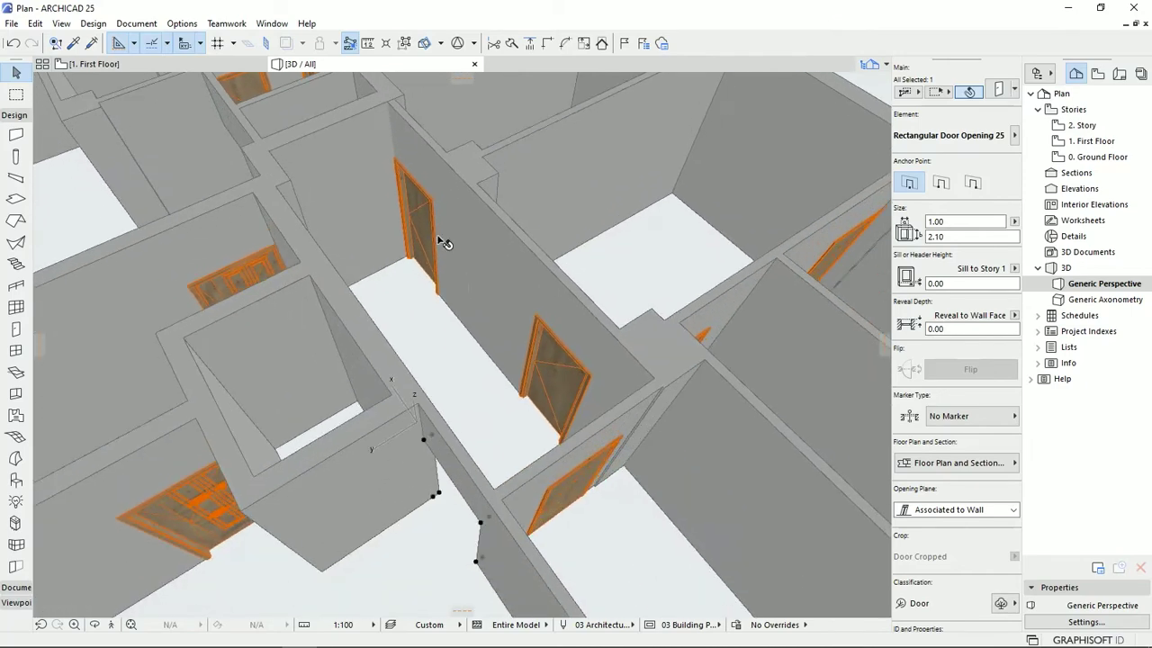
{"action": "middle_click_drag", "start_coordinate": [572, 432], "coordinate": [312, 359], "text": "shift"}
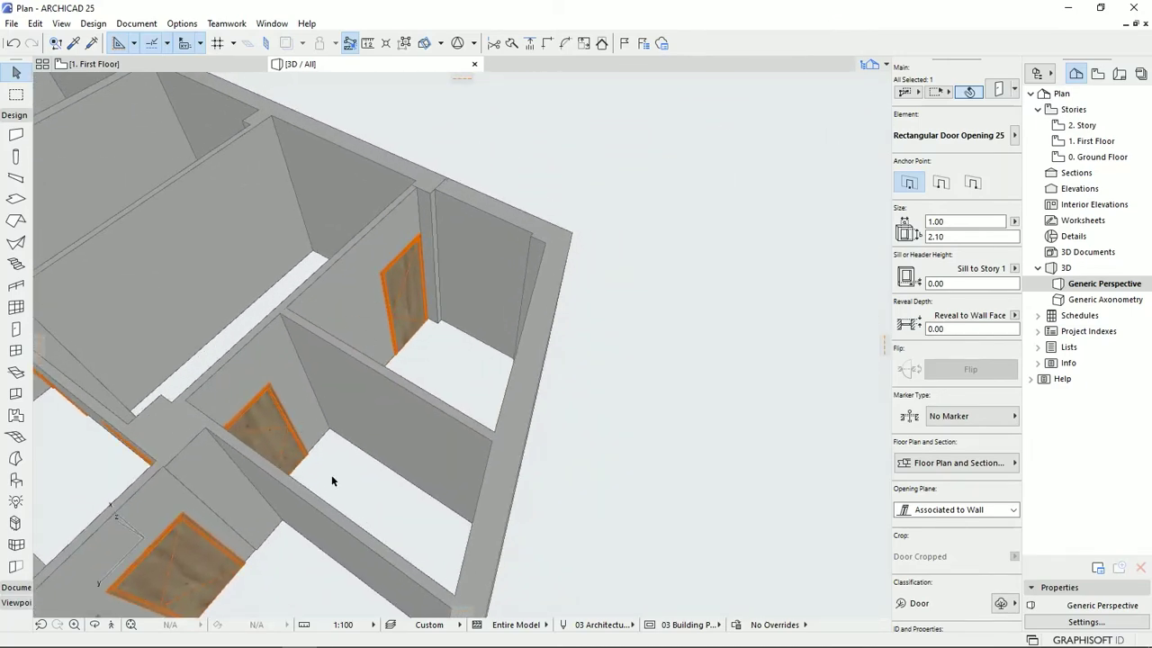
{"action": "middle_click_drag", "start_coordinate": [254, 313], "coordinate": [742, 340], "text": "shift"}
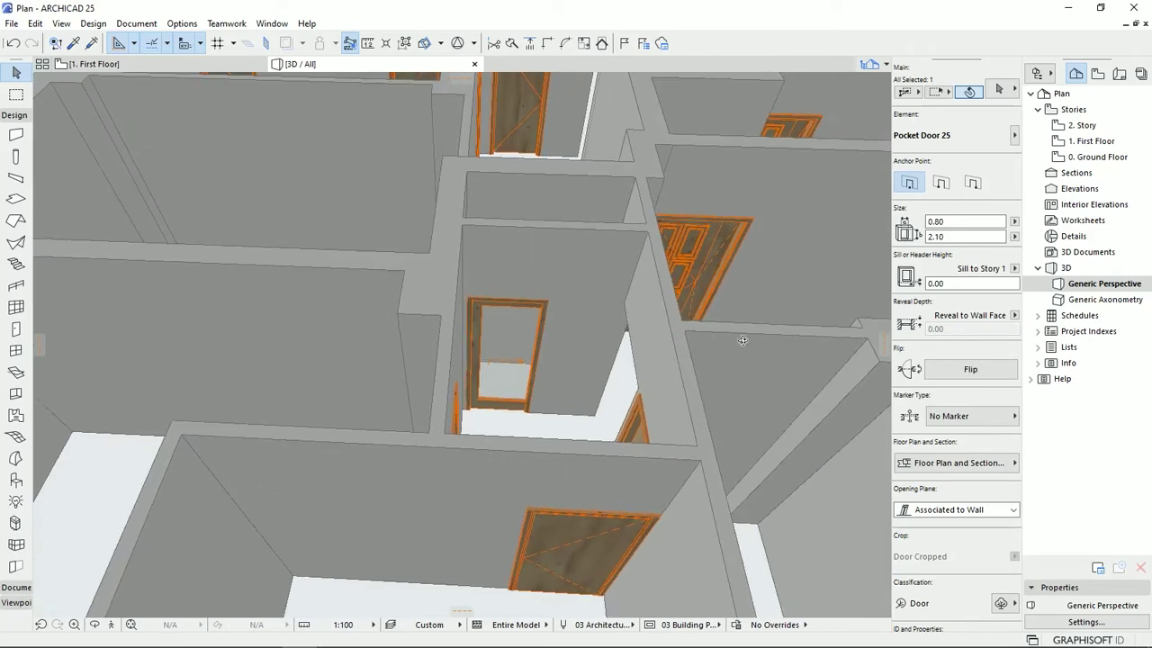
Step: Change the laundry closet pocket door's leaf to Style 1
{"action": "scroll", "coordinate": [525, 342], "scroll_direction": "up", "scroll_amount": 6}
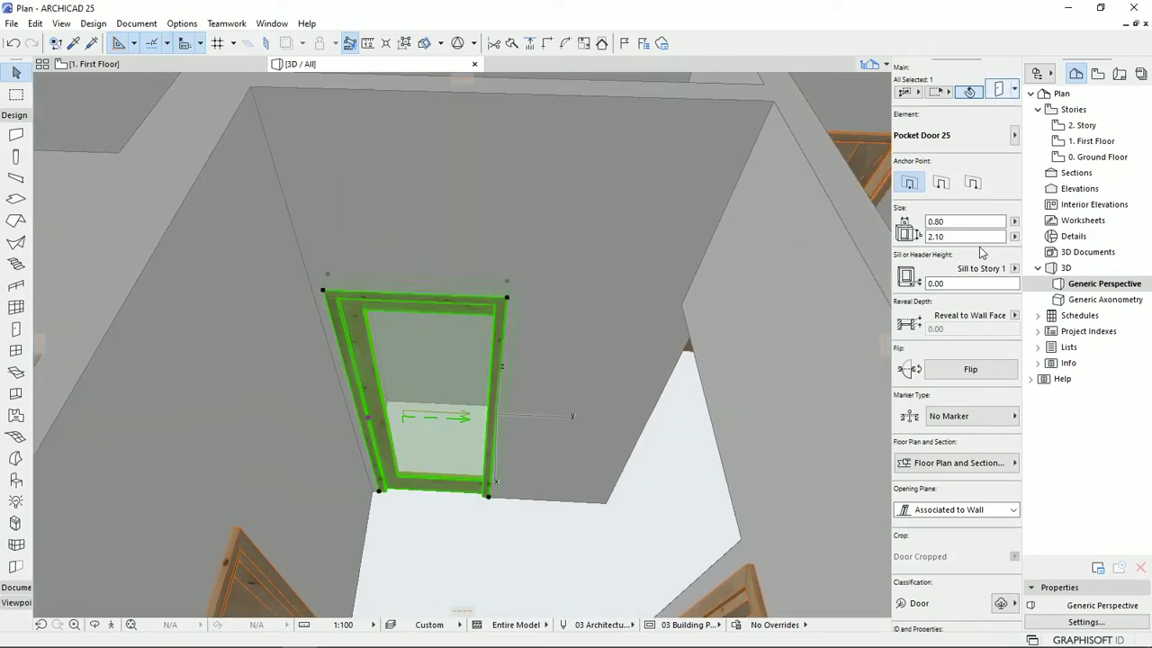
{"action": "left_click", "coordinate": [998, 89]}
{"action": "left_click", "coordinate": [530, 370]}
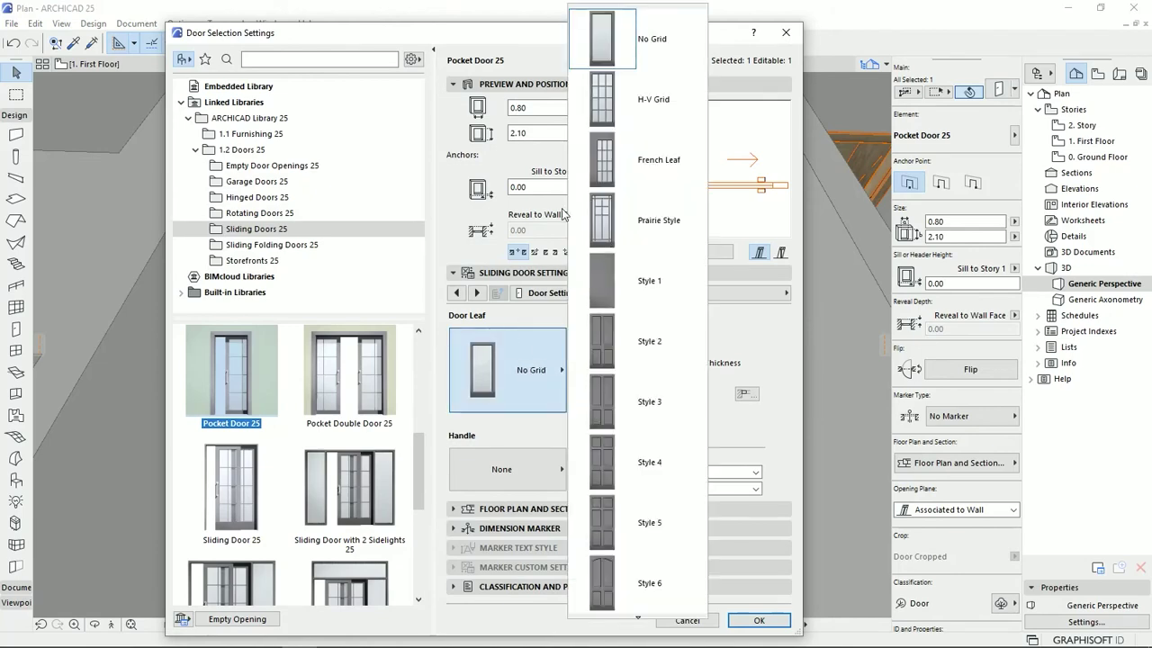
{"action": "left_click", "coordinate": [641, 281]}
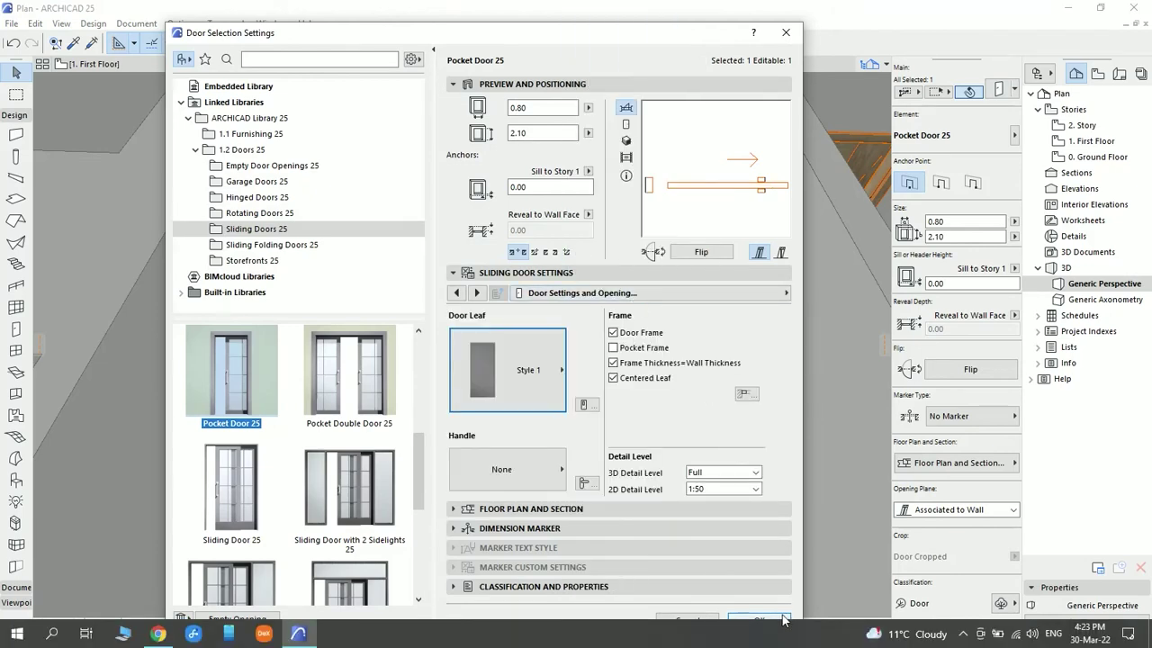
{"action": "left_click", "coordinate": [781, 619]}
{"action": "scroll", "coordinate": [444, 483], "scroll_direction": "down", "scroll_amount": 5}
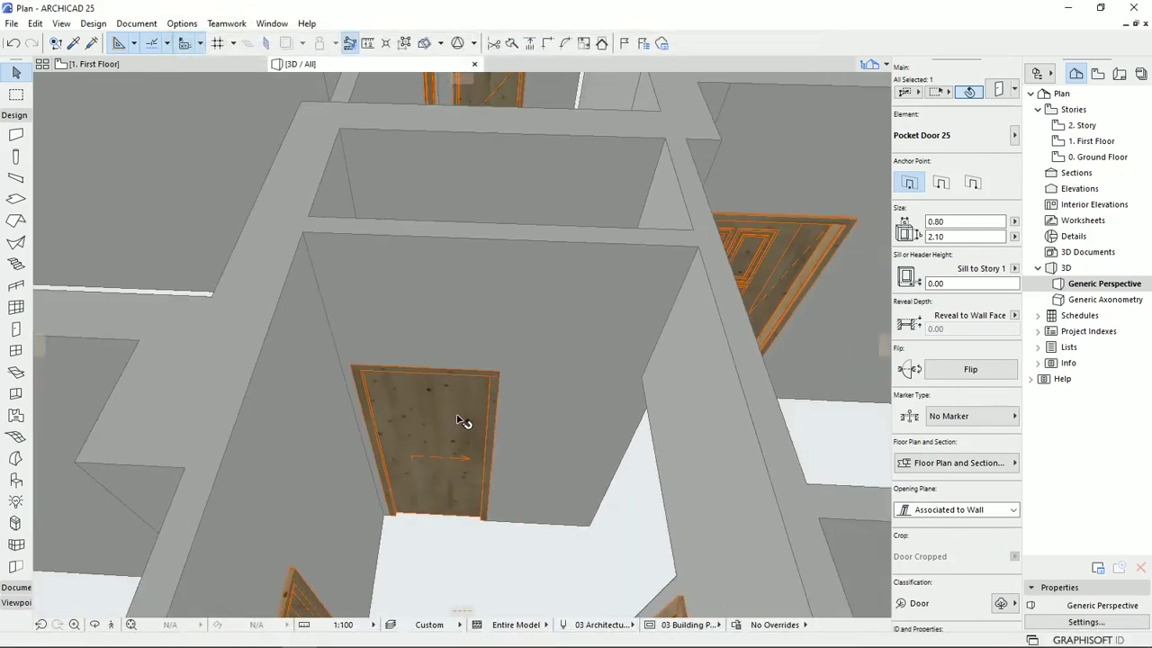
{"action": "scroll", "coordinate": [477, 412], "scroll_direction": "down", "scroll_amount": 5}
{"action": "middle_click_drag", "start_coordinate": [502, 411], "coordinate": [239, 411], "text": "shift"}
{"action": "middle_click_drag", "start_coordinate": [792, 612], "coordinate": [650, 488]}
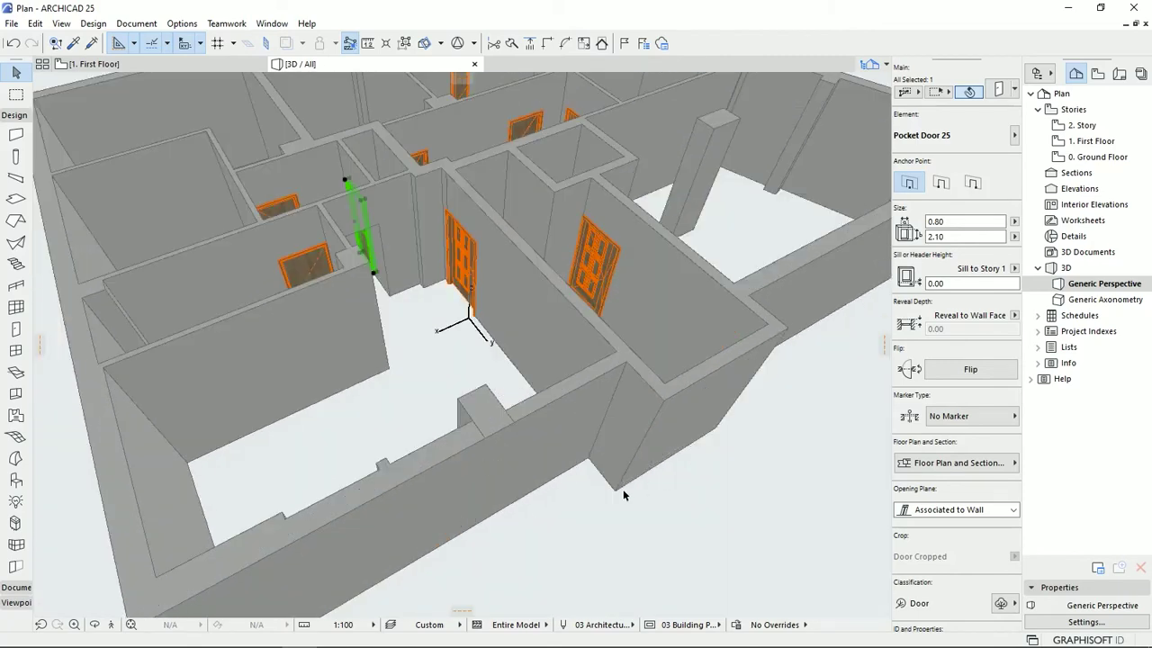
Step: Return to the First Floor plan and set the default door to Sliding Door 25
{"action": "left_click", "coordinate": [203, 67]}
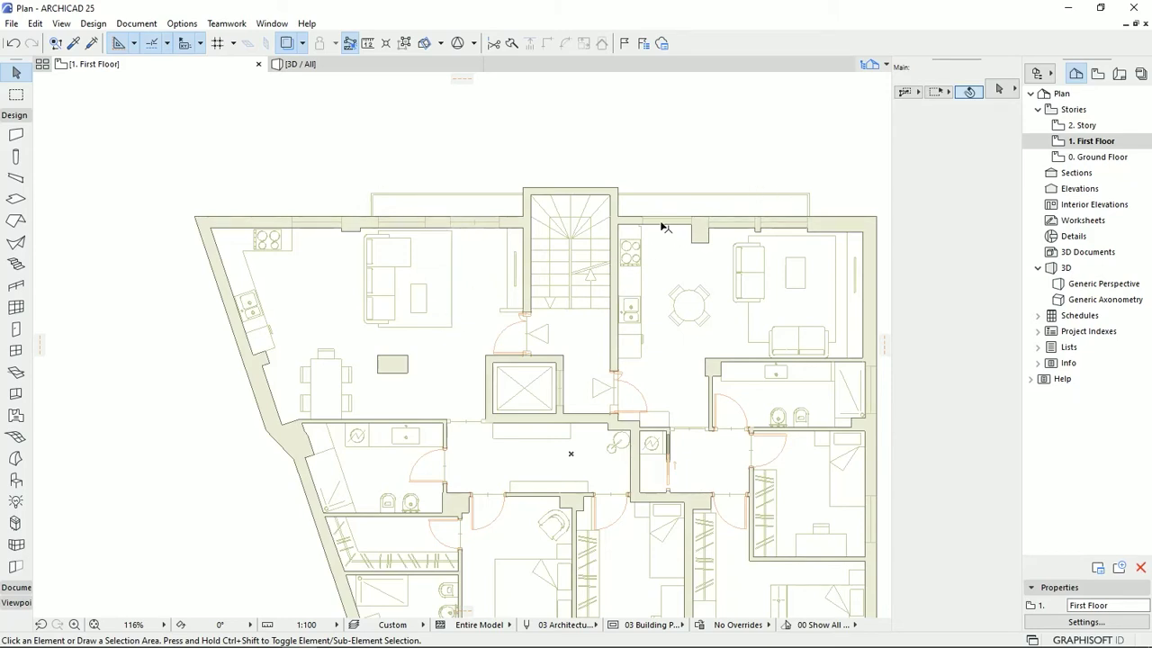
{"action": "scroll", "coordinate": [666, 217], "scroll_direction": "up", "scroll_amount": 4}
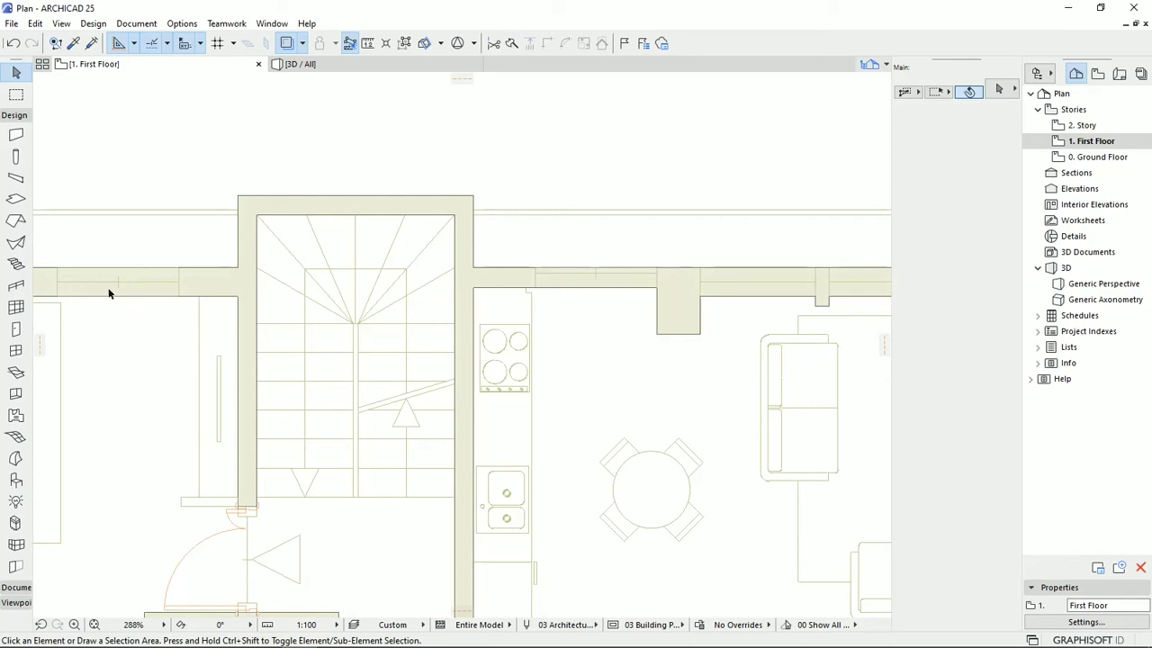
{"action": "double_click", "coordinate": [16, 329]}
{"action": "mouse_move", "coordinate": [424, 460]}
{"action": "left_mouse_down"}
{"action": "mouse_move", "coordinate": [424, 540]}
{"action": "mouse_move", "coordinate": [412, 470]}
{"action": "left_mouse_up"}
{"action": "left_click", "coordinate": [236, 444]}
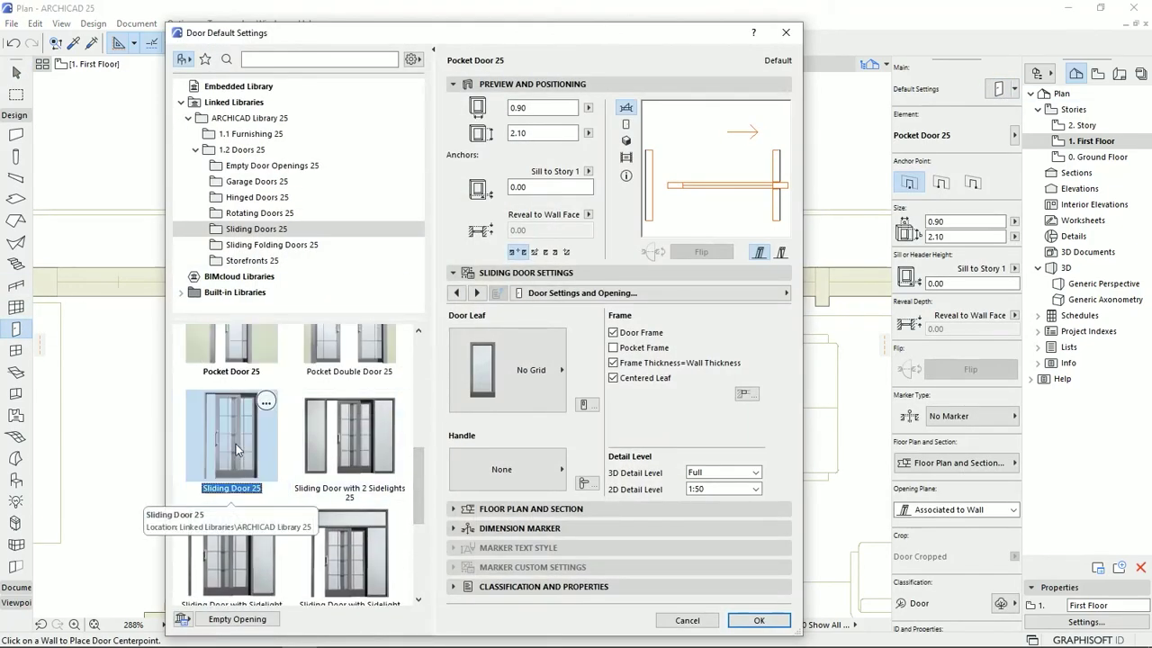
{"action": "left_click", "coordinate": [627, 140]}
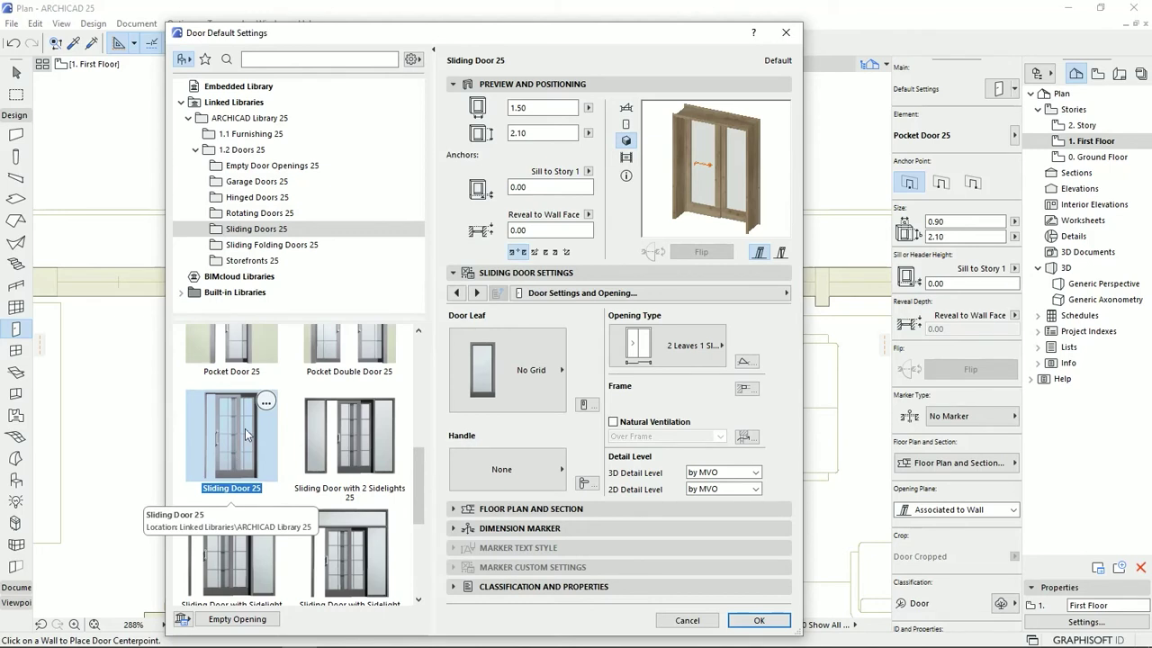
Step: Give the default sliding door an H-V Grid leaf with 5 vertical and 2 horizontal panes on both leaves
{"action": "left_click", "coordinate": [476, 292]}
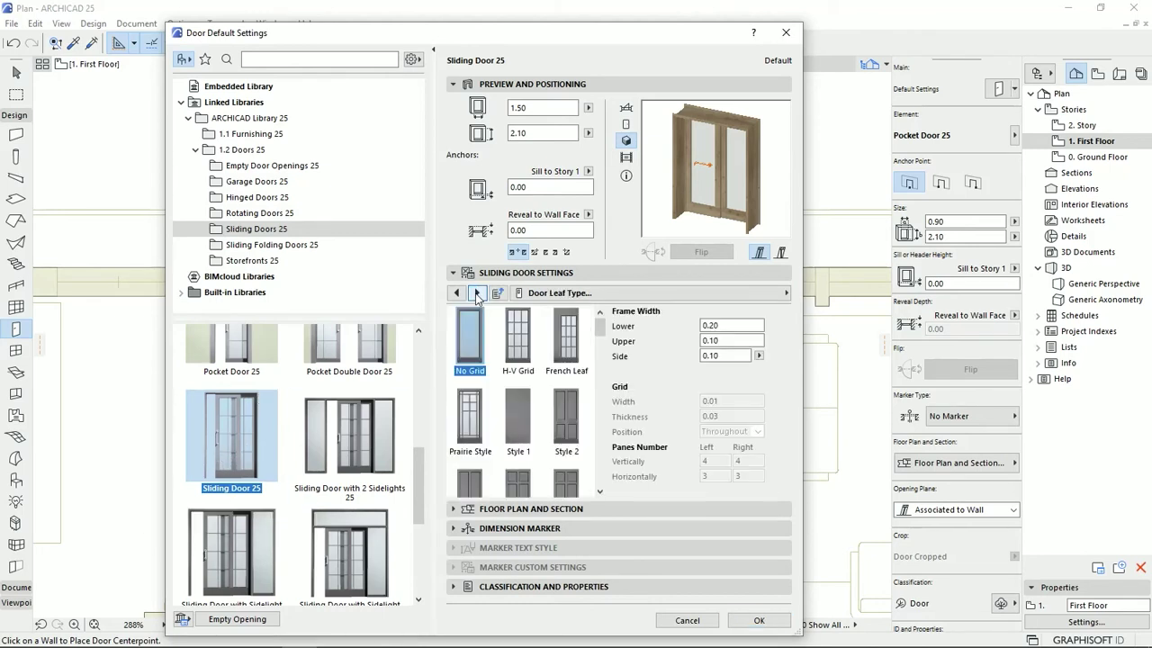
{"action": "left_click", "coordinate": [519, 350]}
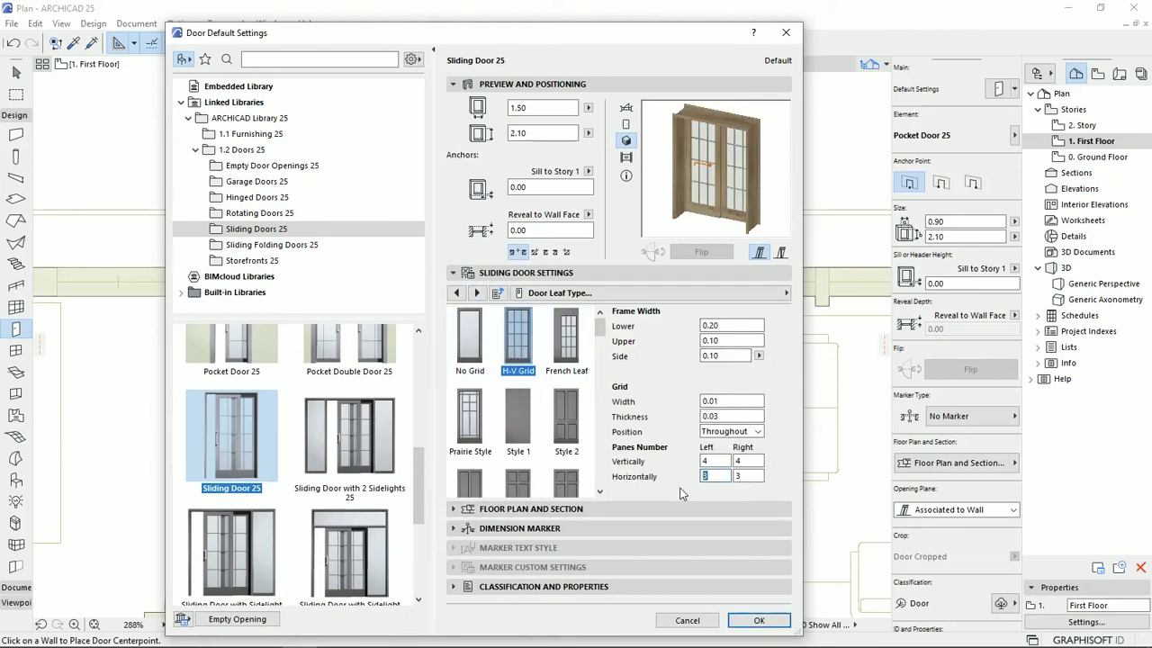
{"action": "left_click_drag", "start_coordinate": [715, 461], "coordinate": [679, 461]}
{"action": "type", "text": "5"}
{"action": "key", "text": "Tab"}
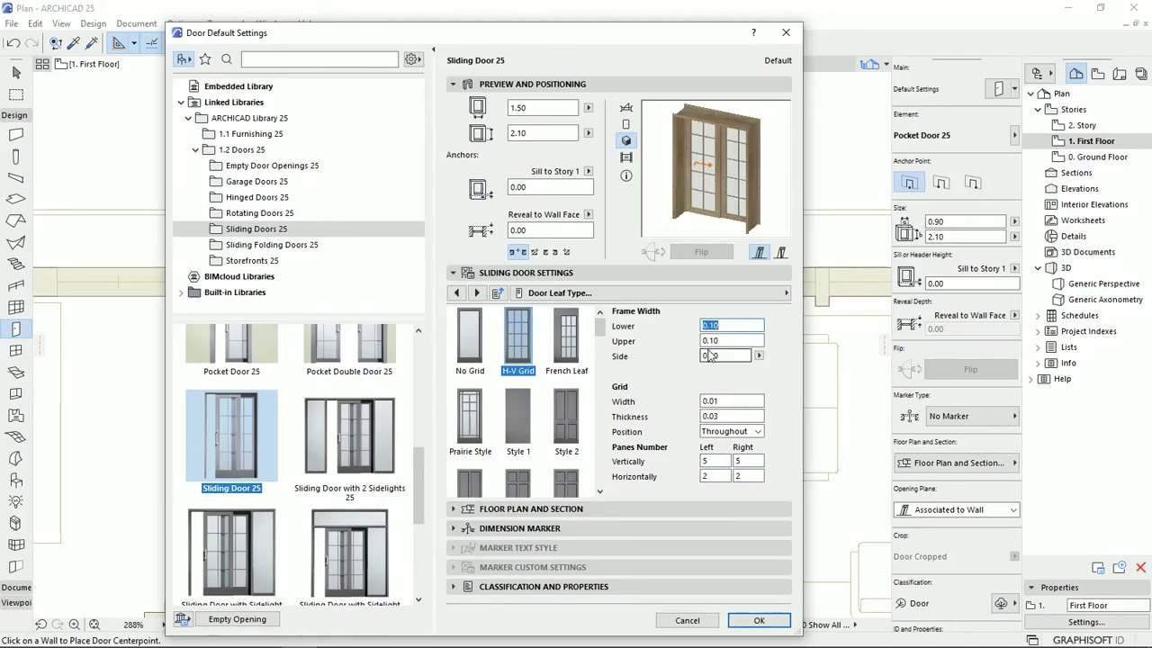
Step: Set the leaf's lower, upper and side frame widths to 0.05 and accept the door defaults
{"action": "left_click", "coordinate": [726, 340]}
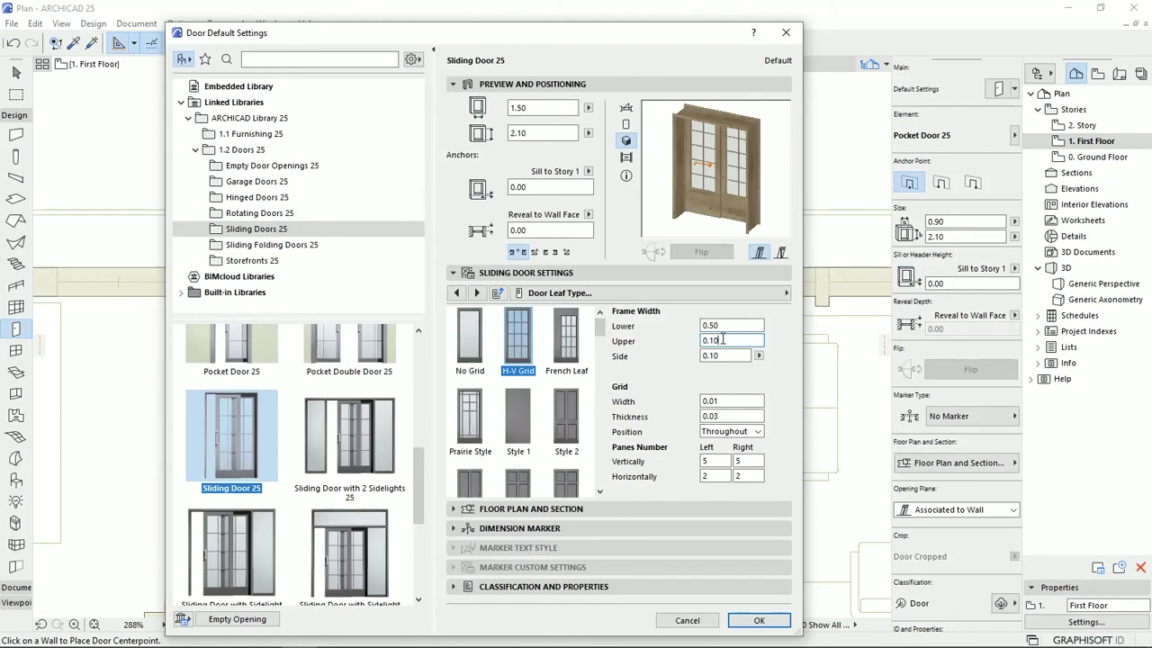
{"action": "left_click", "coordinate": [729, 356]}
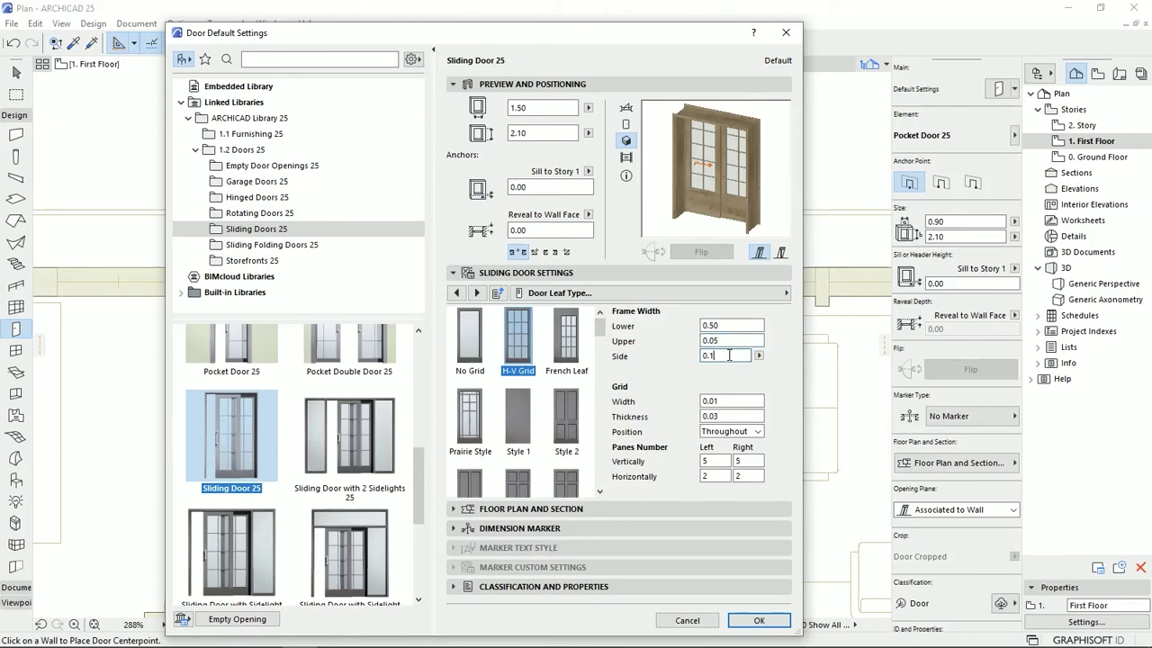
{"action": "double_click", "coordinate": [732, 327]}
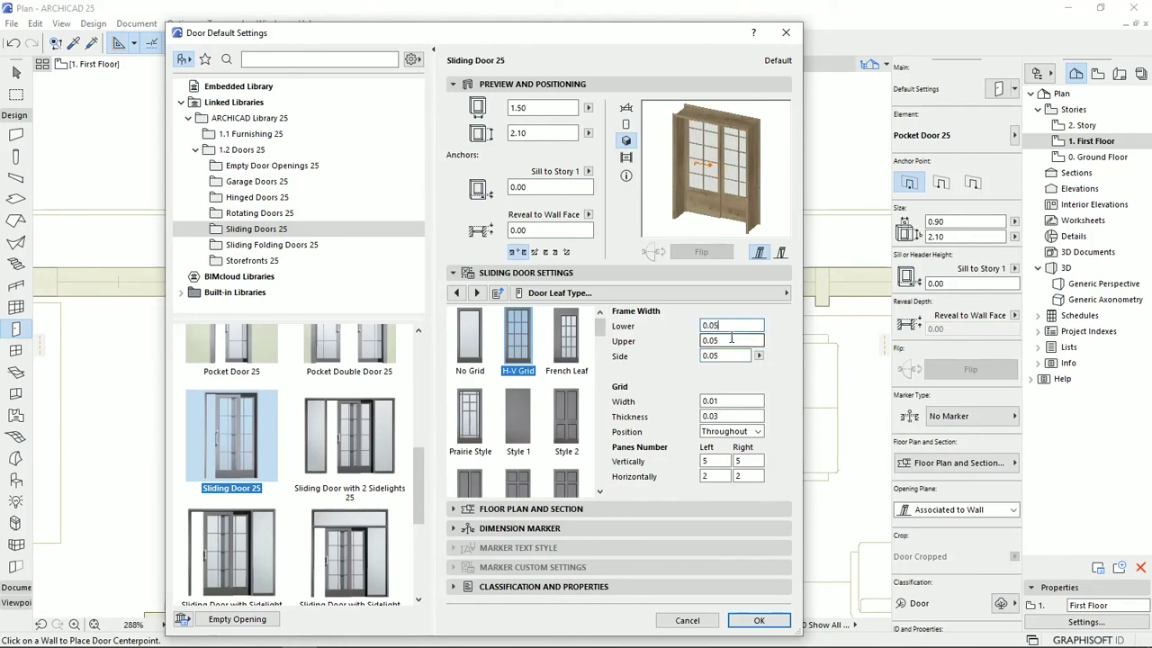
{"action": "type", "text": "05"}
{"action": "key", "text": "Return"}
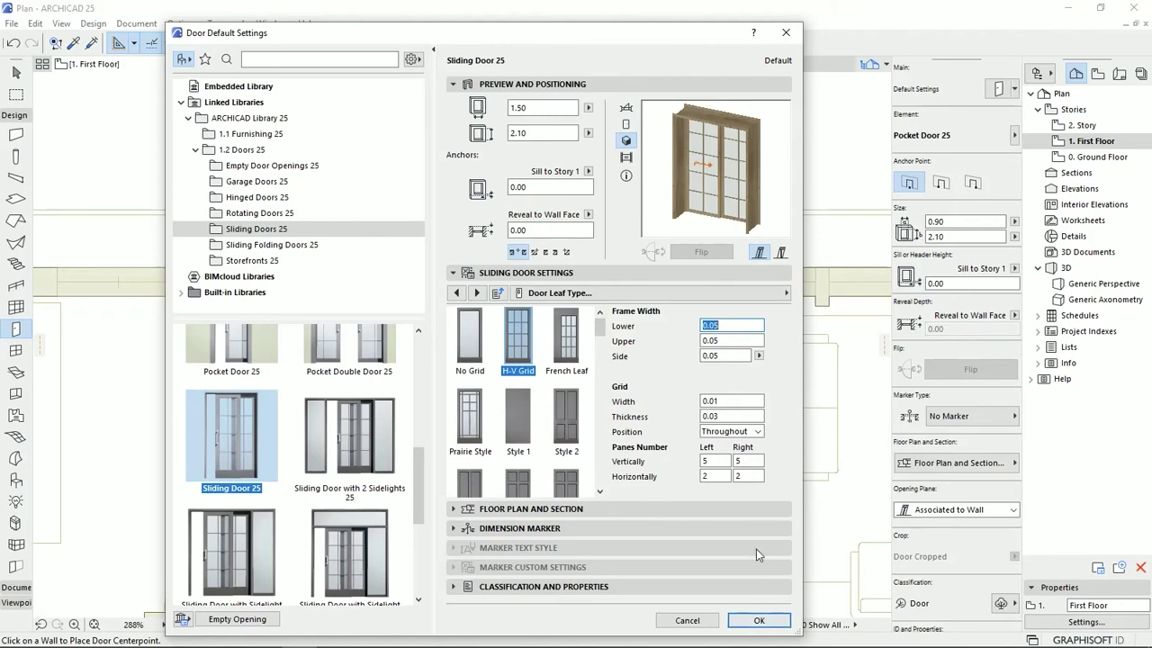
{"action": "left_click", "coordinate": [760, 620]}
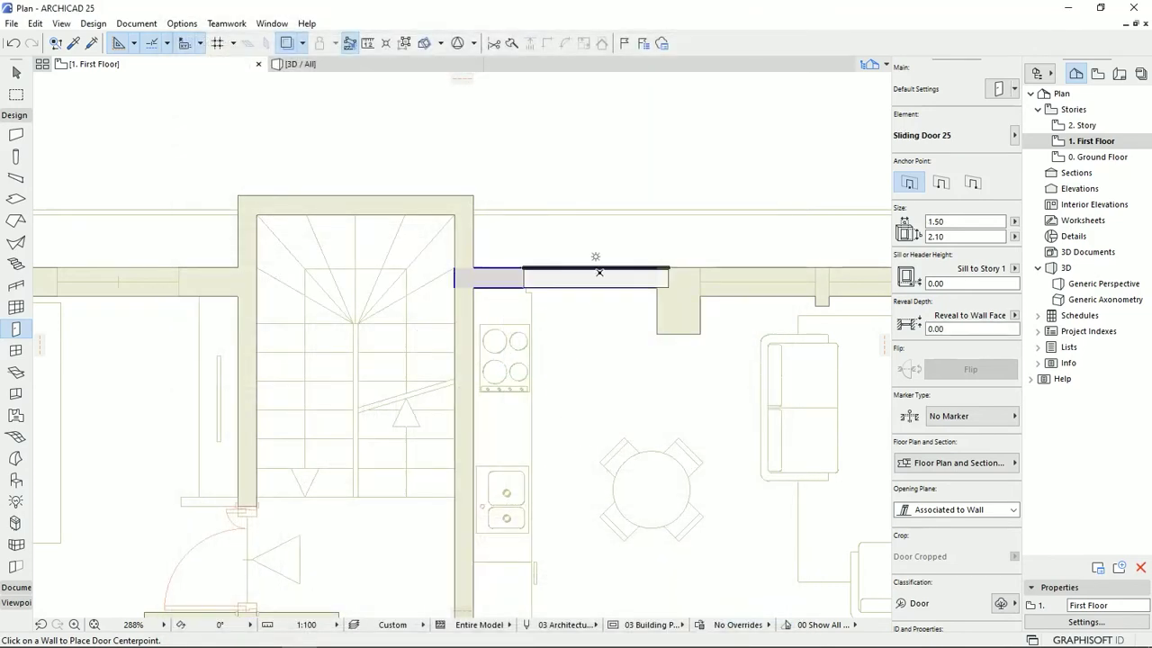
Step: Place the 1.50 m sliding door in the facade wall between the stairwell and the column near the right apartment's stove
{"action": "left_click", "coordinate": [594, 266]}
{"action": "left_click", "coordinate": [527, 332]}
{"action": "scroll", "coordinate": [595, 306], "scroll_direction": "up", "scroll_amount": 2}
{"action": "middle_click_drag", "start_coordinate": [595, 306], "coordinate": [536, 366]}
{"action": "key", "text": "Escape"}
Step: Stretch both sides of the right apartment's kitchen sliding door to the opening edges, making it 1.26 m wide
{"action": "left_click", "coordinate": [433, 313]}
{"action": "scroll", "coordinate": [433, 316], "scroll_direction": "up", "scroll_amount": 10}
{"action": "left_click", "coordinate": [432, 275]}
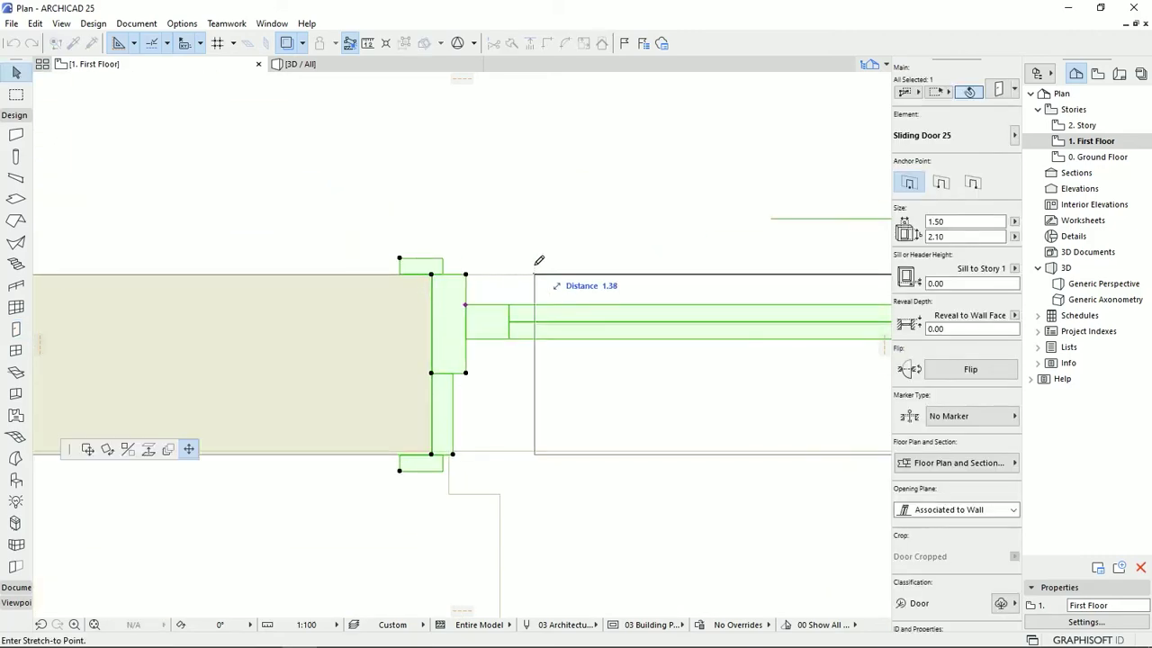
{"action": "left_click", "coordinate": [533, 275]}
{"action": "scroll", "coordinate": [602, 339], "scroll_direction": "down", "scroll_amount": 8}
{"action": "middle_click_drag", "start_coordinate": [653, 347], "coordinate": [419, 295]}
{"action": "scroll", "coordinate": [622, 287], "scroll_direction": "up", "scroll_amount": 6}
{"action": "left_click", "coordinate": [631, 242]}
{"action": "left_click", "coordinate": [559, 242]}
{"action": "scroll", "coordinate": [446, 407], "scroll_direction": "down", "scroll_amount": 9}
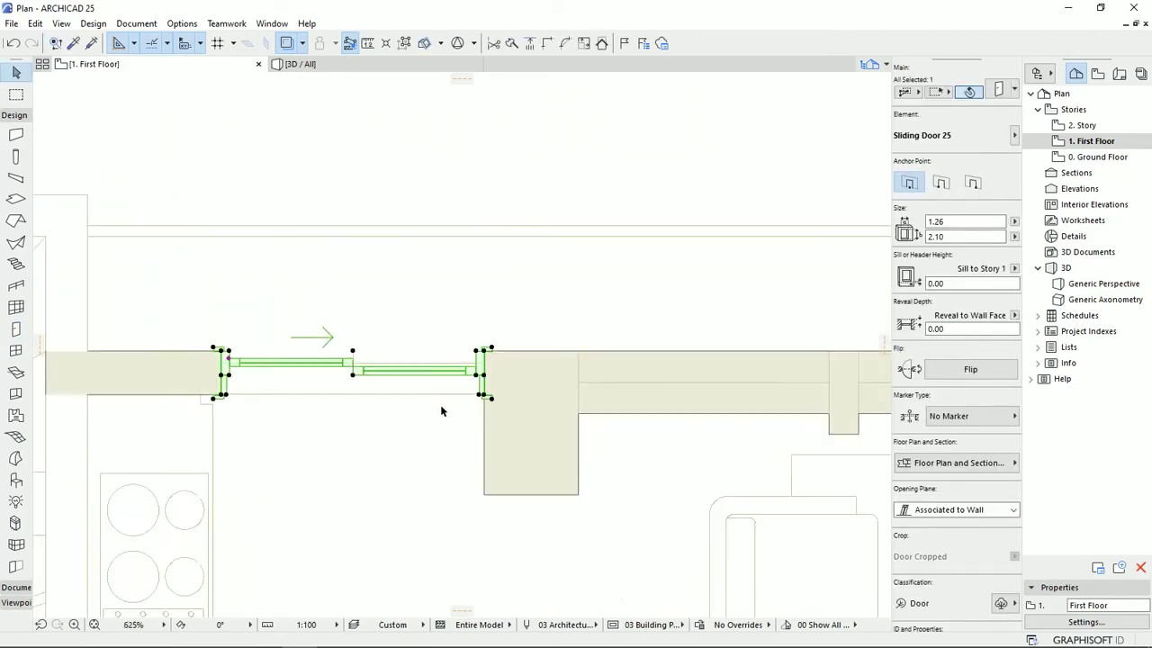
Step: Reuse the 1.26 m sliding door's settings to place one in the left apartment's living room opening nearest the stairwell
{"action": "middle_click_drag", "start_coordinate": [374, 392], "coordinate": [630, 330]}
{"action": "left_click", "coordinate": [625, 315], "text": "alt"}
{"action": "middle_click_drag", "start_coordinate": [360, 365], "coordinate": [861, 355]}
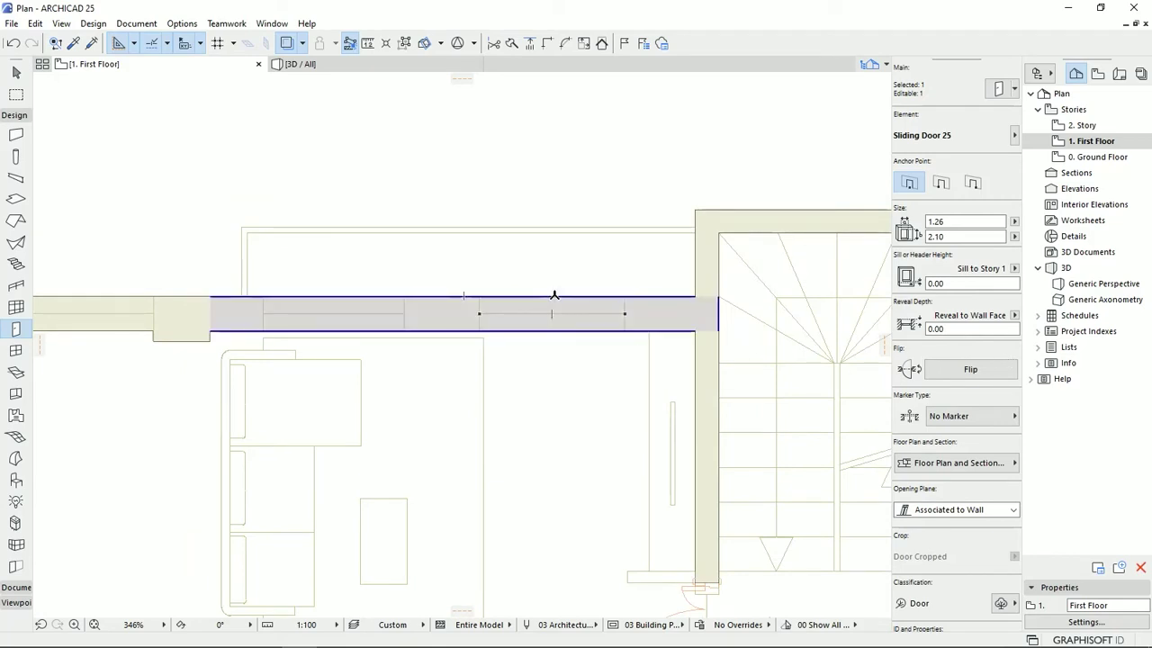
{"action": "key", "text": "Escape"}
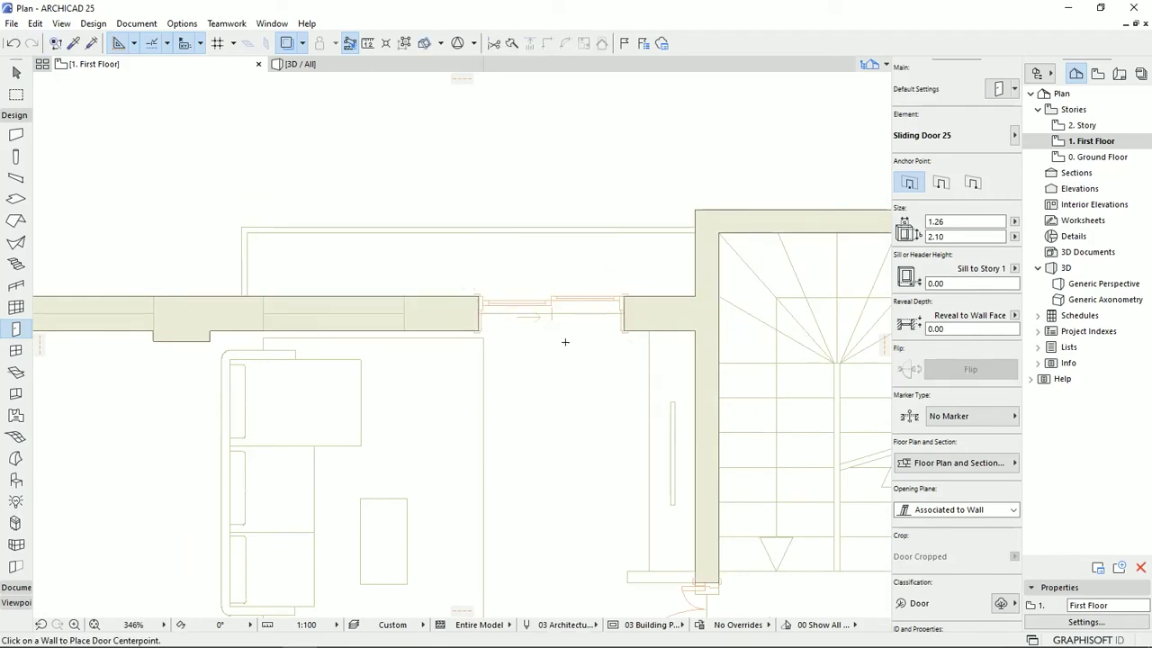
Step: Move the left living room's sliding door along the wall to align it with the traced opening's edge
{"action": "scroll", "coordinate": [567, 346], "scroll_direction": "up", "scroll_amount": 5}
{"action": "middle_click_drag", "start_coordinate": [572, 373], "coordinate": [585, 402]}
{"action": "key", "text": "Escape"}
{"action": "left_click", "coordinate": [748, 335]}
{"action": "scroll", "coordinate": [754, 337], "scroll_direction": "up", "scroll_amount": 3}
{"action": "scroll", "coordinate": [747, 330], "scroll_direction": "up", "scroll_amount": 3}
{"action": "key", "text": "ctrl+d"}
{"action": "left_click", "coordinate": [745, 310]}
{"action": "left_click", "coordinate": [757, 310]}
{"action": "left_click", "coordinate": [760, 315]}
{"action": "scroll", "coordinate": [760, 315], "scroll_direction": "down", "scroll_amount": 5}
{"action": "key", "text": "Escape"}
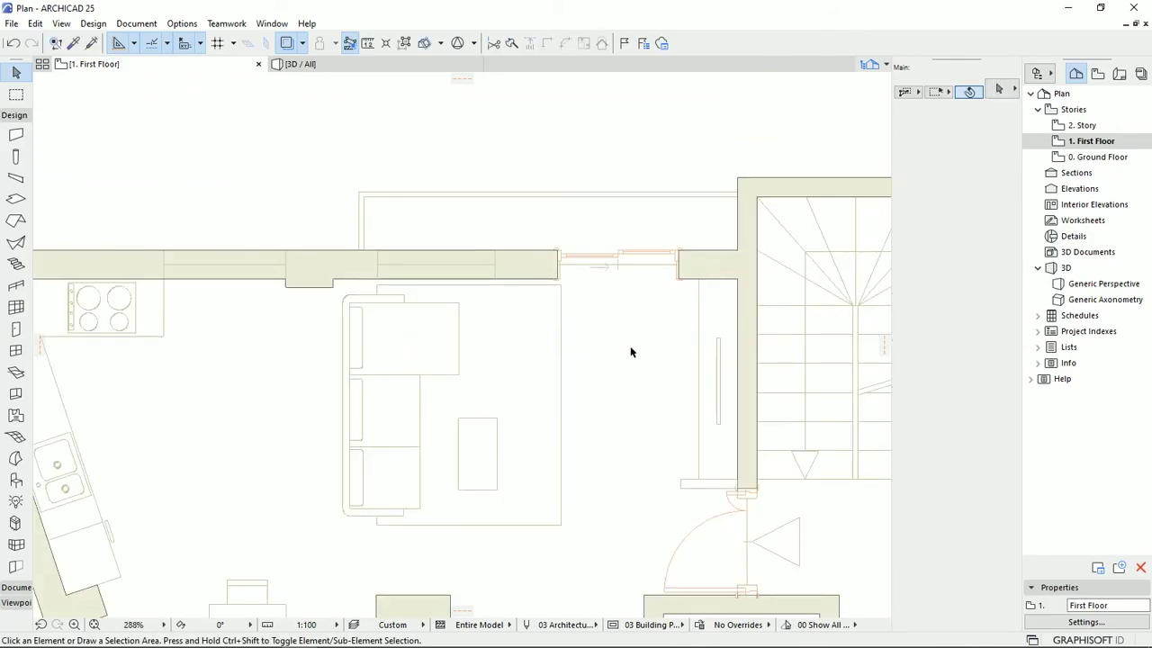
Step: Examine the placed sliding doors in the 3D perspective and return to the First Floor plan
{"action": "left_click", "coordinate": [333, 64]}
{"action": "middle_click_drag", "start_coordinate": [540, 450], "coordinate": [631, 384], "text": "shift"}
{"action": "middle_click_drag", "start_coordinate": [342, 411], "coordinate": [567, 329]}
{"action": "left_click", "coordinate": [431, 492]}
{"action": "left_click", "coordinate": [108, 64]}
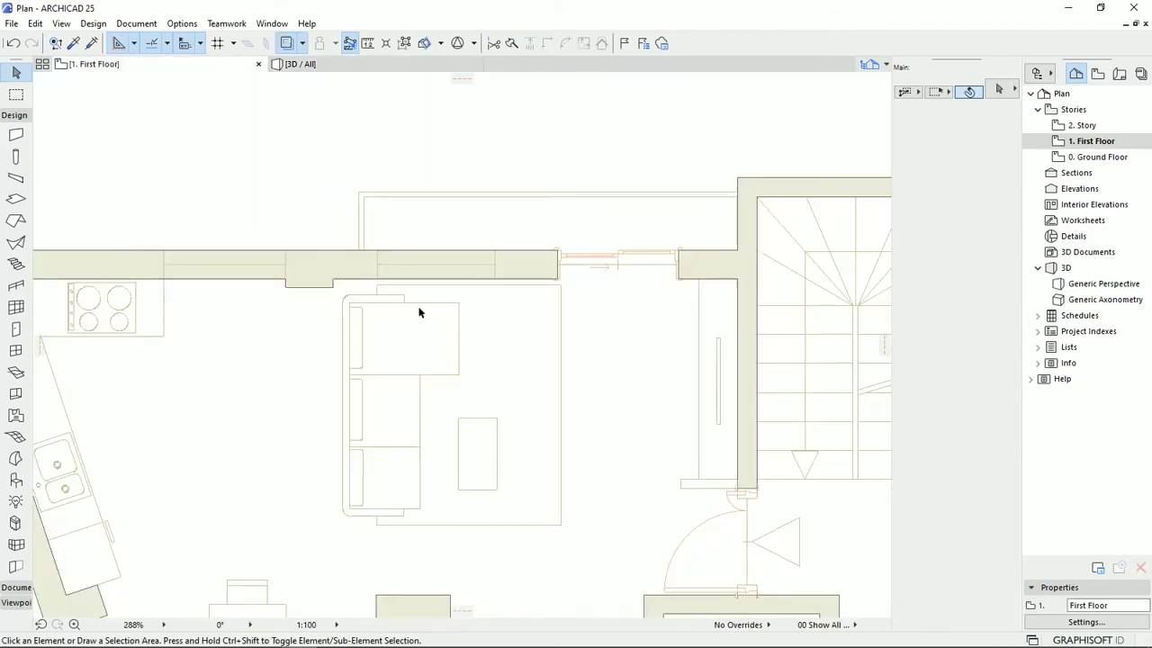
Step: Copy the left living room's 1.26 m sliding door into the neighbouring traced opening by the sofa, aligned by its edge
{"action": "middle_click_drag", "start_coordinate": [503, 261], "coordinate": [505, 296]}
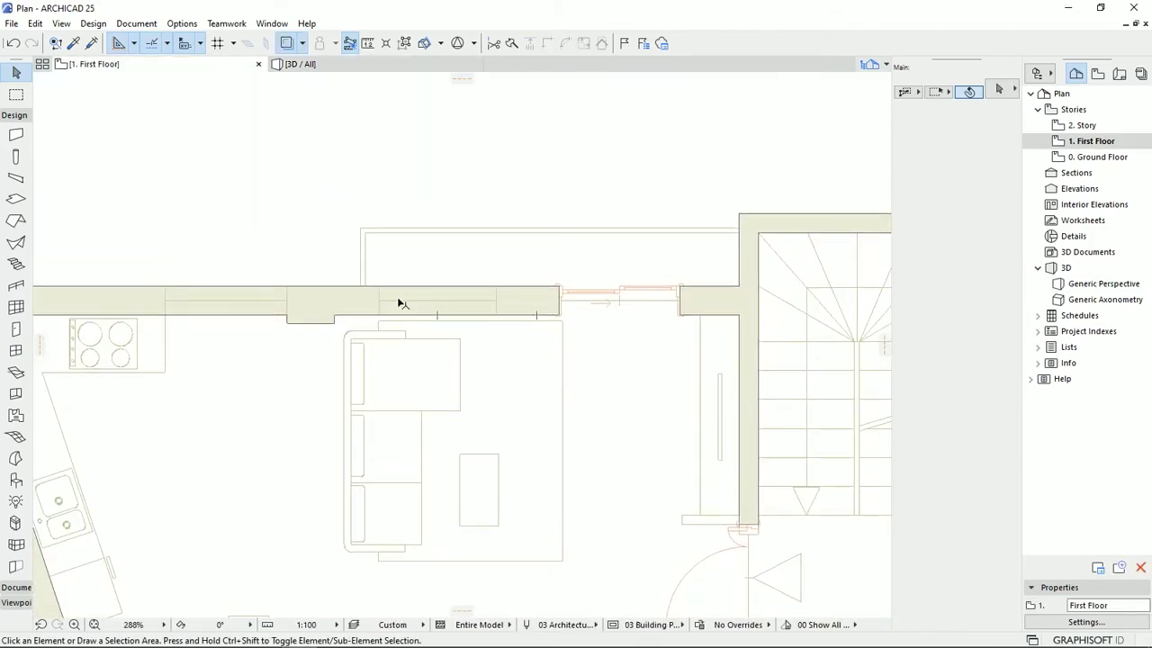
{"action": "middle_click_drag", "start_coordinate": [602, 313], "coordinate": [584, 331]}
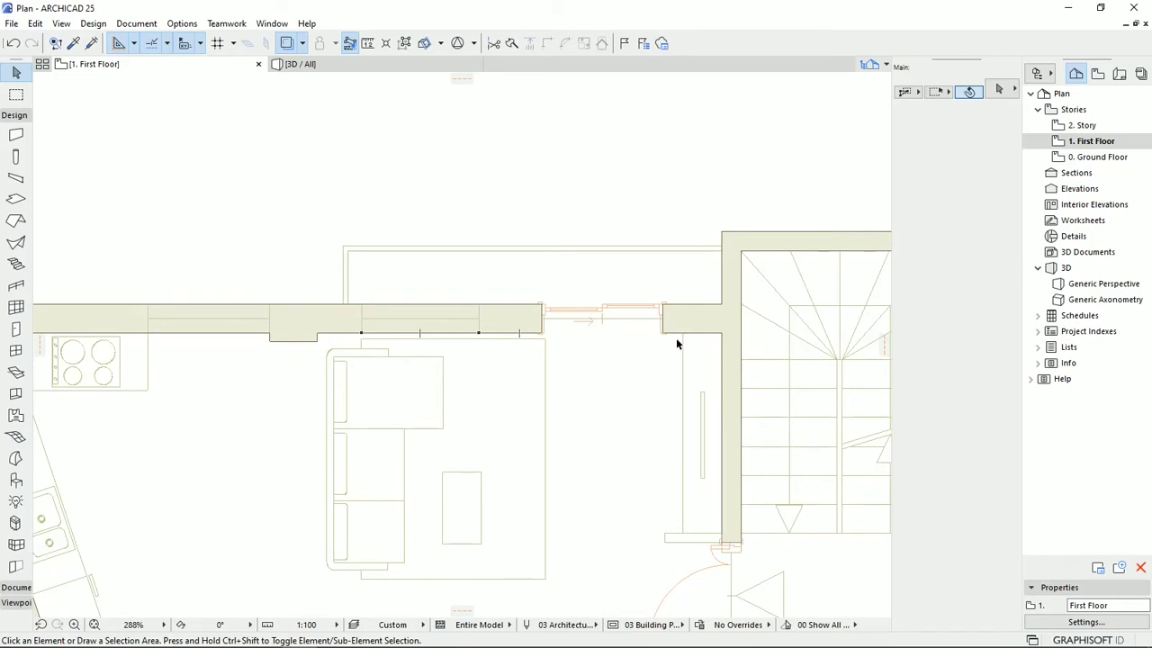
{"action": "left_click", "coordinate": [663, 338]}
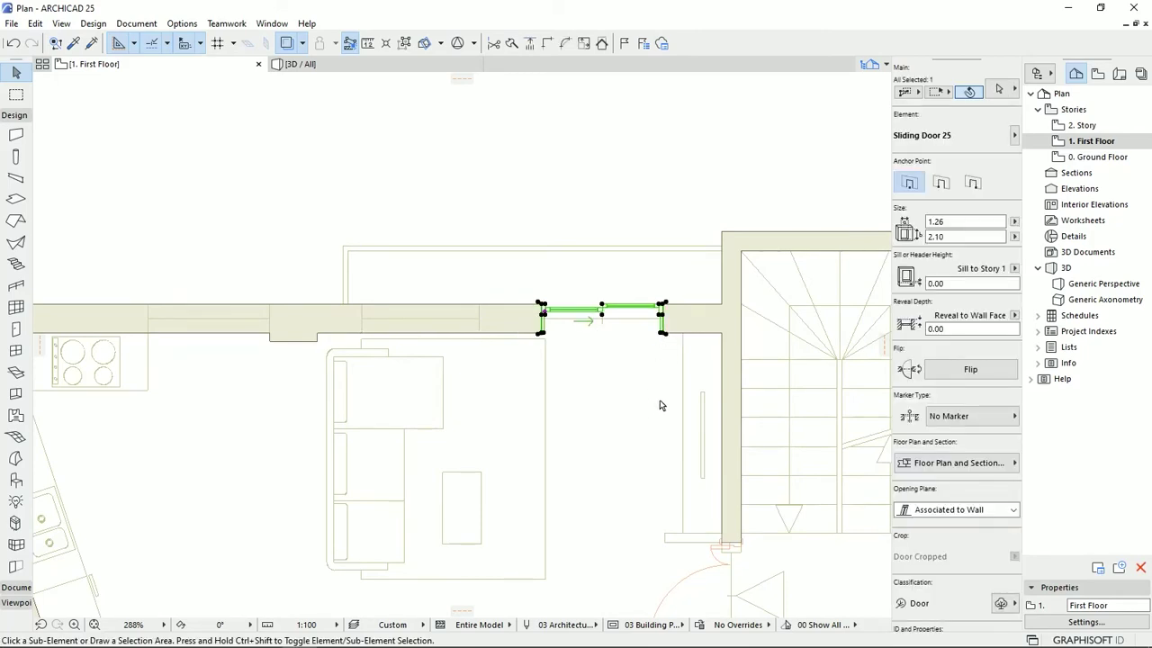
{"action": "key", "text": "ctrl+d"}
{"action": "scroll", "coordinate": [665, 348], "scroll_direction": "up", "scroll_amount": 3}
{"action": "middle_click_drag", "start_coordinate": [757, 345], "coordinate": [806, 342]}
{"action": "left_click", "coordinate": [804, 330]}
{"action": "left_click", "coordinate": [428, 331]}
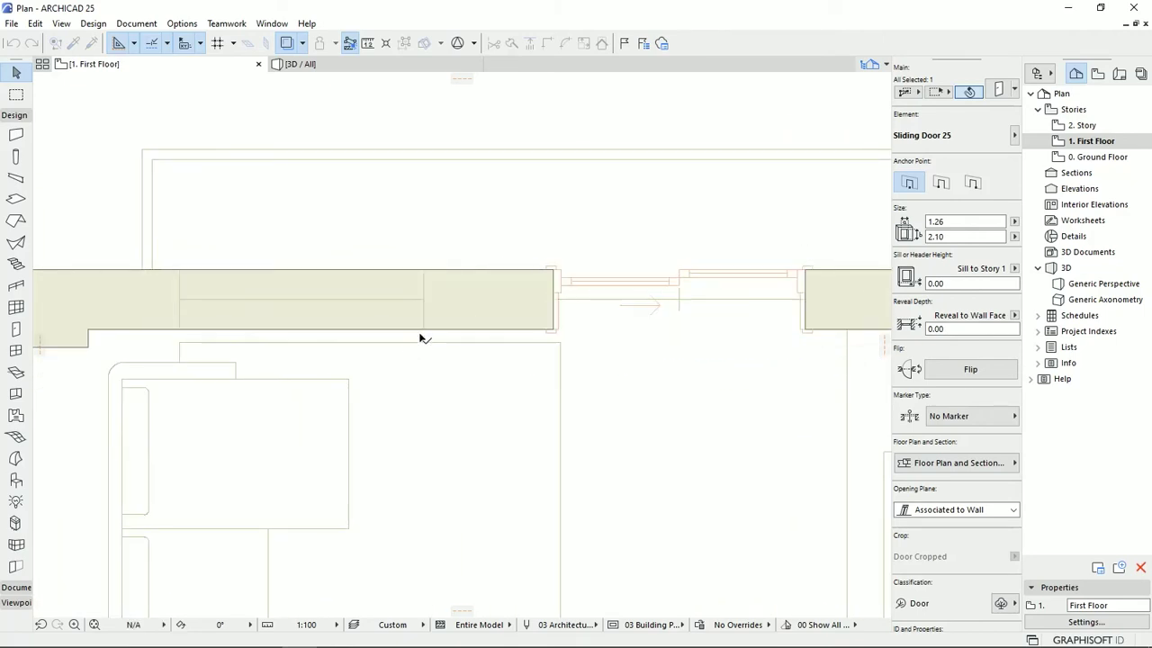
{"action": "scroll", "coordinate": [452, 410], "scroll_direction": "down", "scroll_amount": 5}
{"action": "scroll", "coordinate": [471, 393], "scroll_direction": "down", "scroll_amount": 1}
{"action": "middle_click_drag", "start_coordinate": [587, 392], "coordinate": [309, 361]}
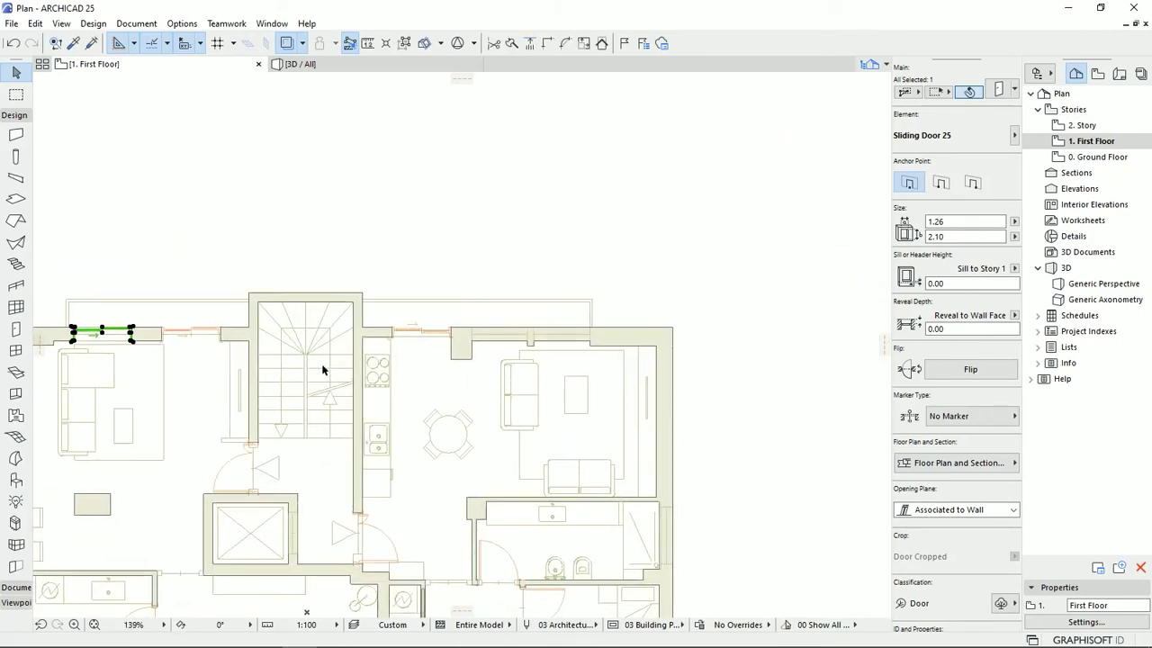
{"action": "scroll", "coordinate": [481, 351], "scroll_direction": "up", "scroll_amount": 6}
{"action": "middle_click_drag", "start_coordinate": [480, 351], "coordinate": [428, 375]}
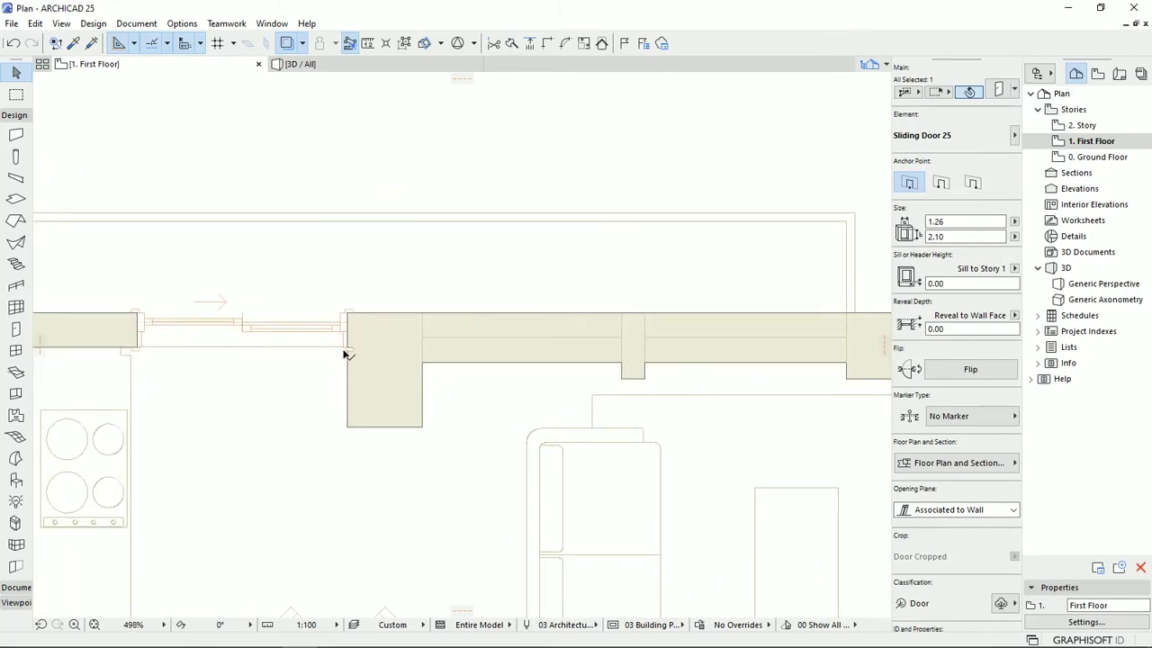
{"action": "left_click", "coordinate": [350, 342]}
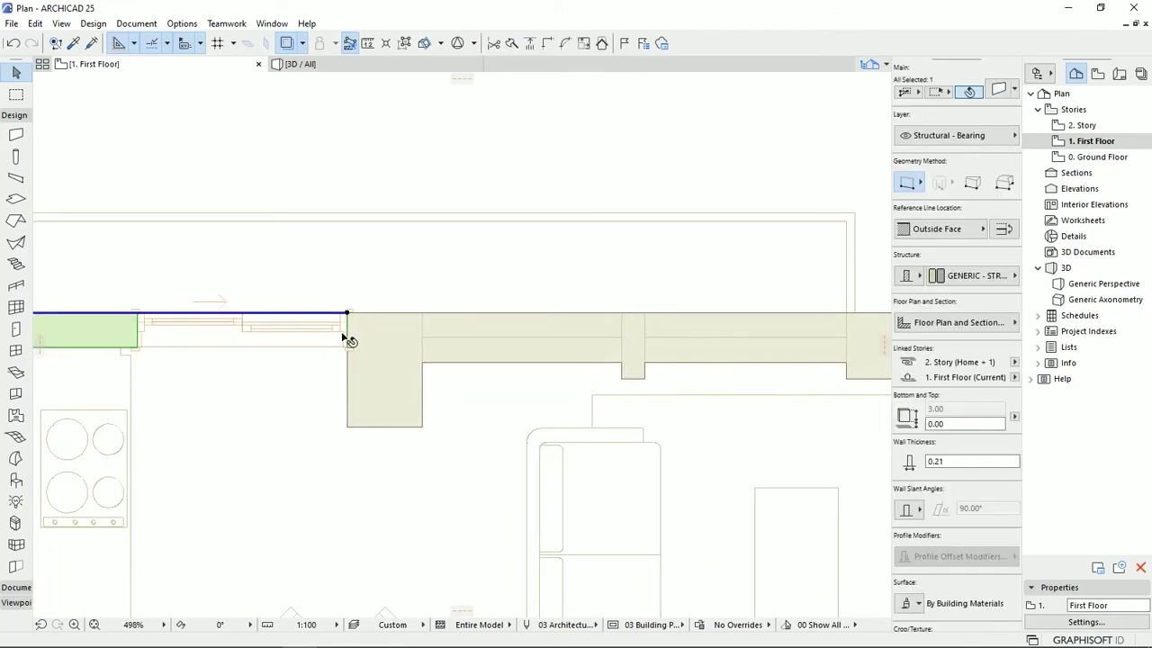
{"action": "left_click", "coordinate": [155, 346]}
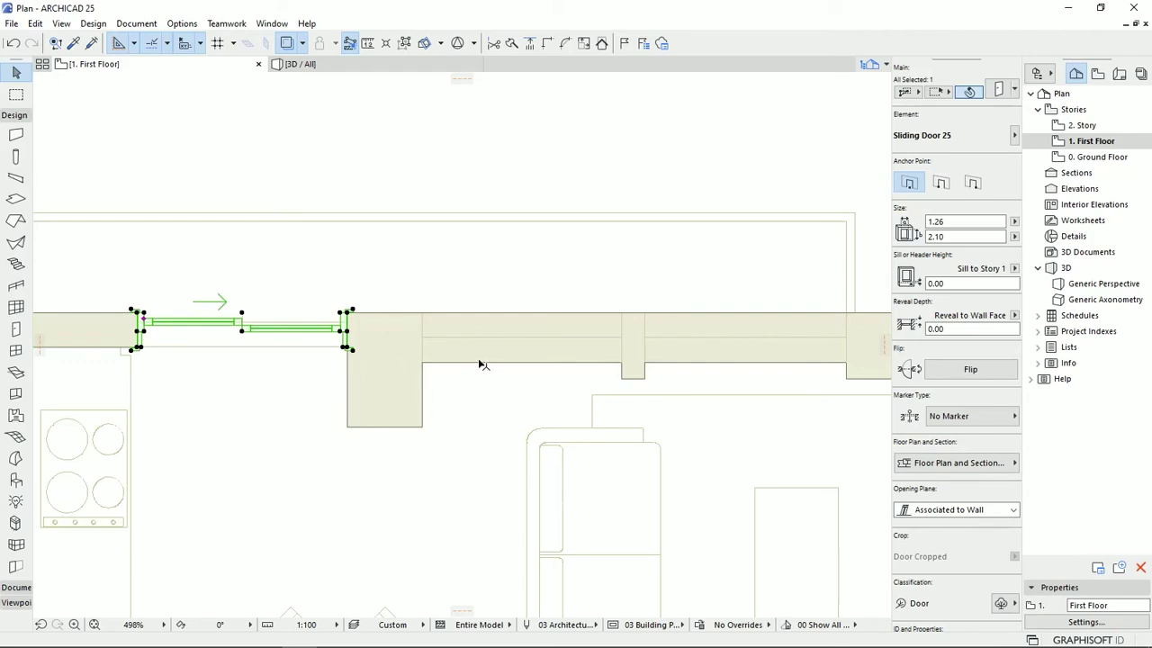
{"action": "left_click", "coordinate": [120, 331]}
{"action": "key", "text": "Escape"}
{"action": "left_click", "coordinate": [542, 324]}
{"action": "key", "text": "Escape"}
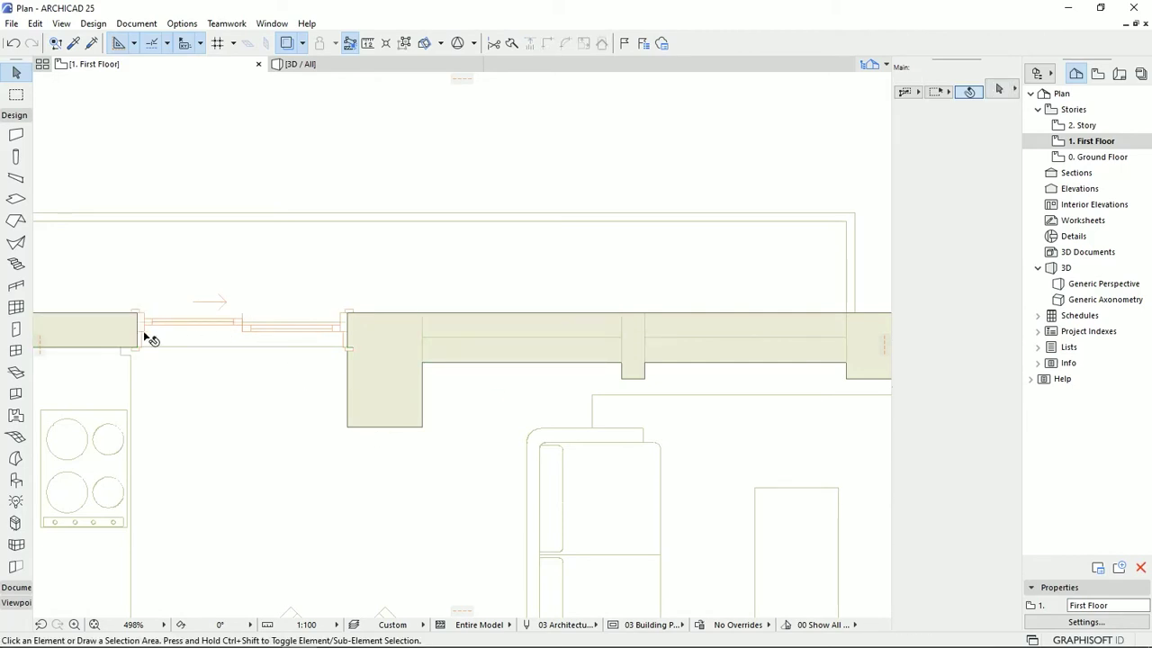
Step: Pick up the right kitchen sliding door's settings and place one in the living room opening just past the column
{"action": "left_click", "coordinate": [143, 306], "text": "alt"}
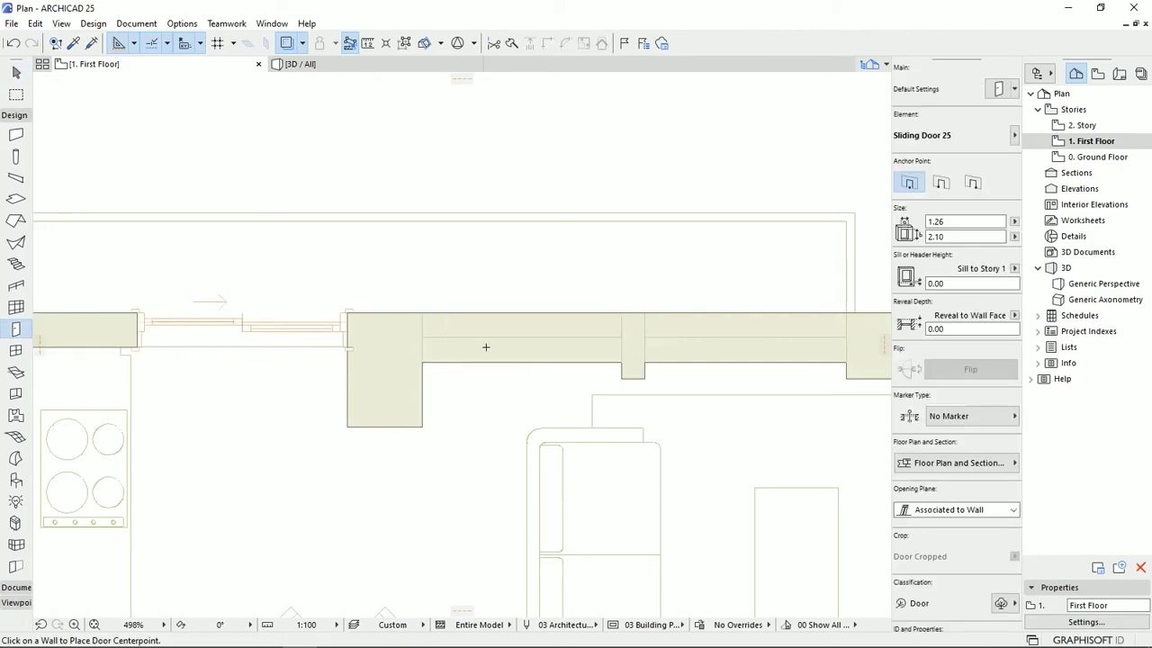
{"action": "left_click", "coordinate": [521, 303]}
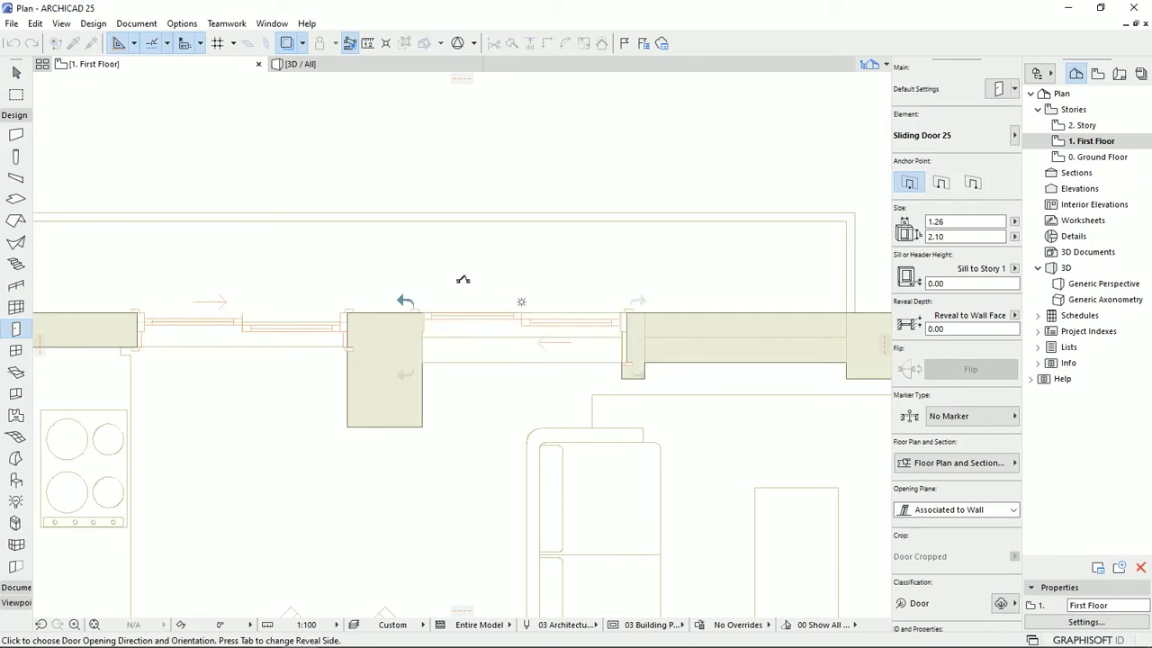
{"action": "left_click", "coordinate": [462, 279]}
{"action": "key", "text": "Escape"}
Step: Move that sliding door against the column's edge and stretch its other side to make it 1.20 m wide
{"action": "scroll", "coordinate": [538, 347], "scroll_direction": "up", "scroll_amount": 3}
{"action": "left_click", "coordinate": [352, 291]}
{"action": "key", "text": "ctrl+d"}
{"action": "scroll", "coordinate": [328, 285], "scroll_direction": "up", "scroll_amount": 4}
{"action": "left_click", "coordinate": [326, 293]}
{"action": "left_click", "coordinate": [352, 295]}
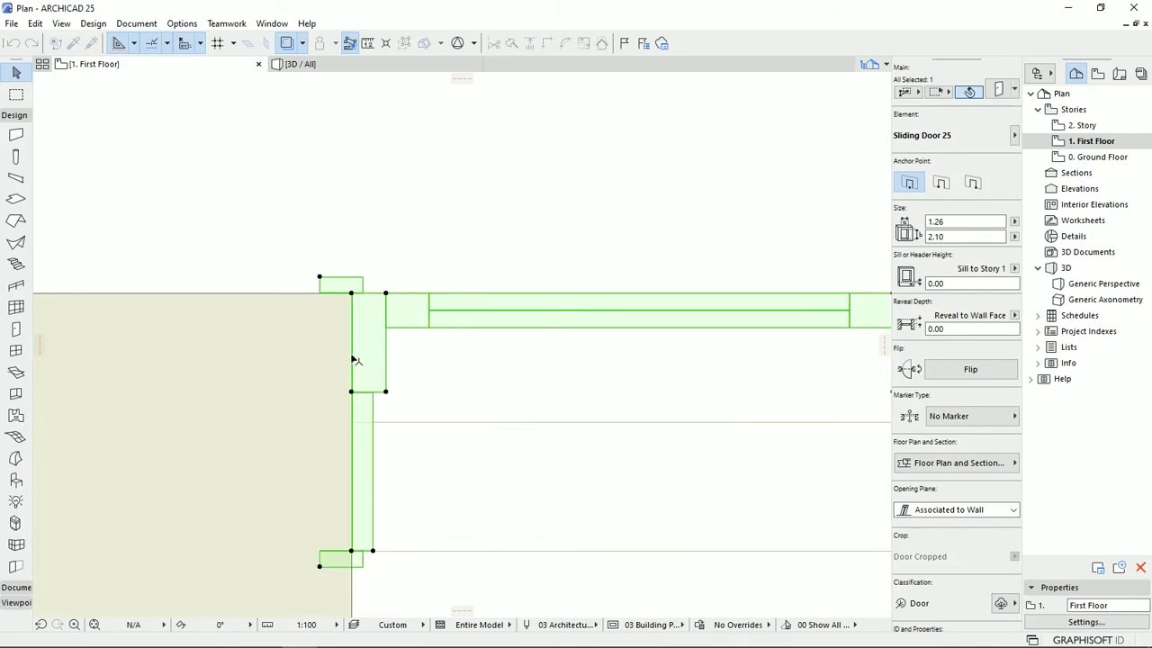
{"action": "scroll", "coordinate": [354, 360], "scroll_direction": "down", "scroll_amount": 2}
{"action": "middle_click_drag", "start_coordinate": [877, 334], "coordinate": [464, 343]}
{"action": "left_click", "coordinate": [479, 335]}
{"action": "left_click", "coordinate": [455, 334]}
{"action": "scroll", "coordinate": [378, 305], "scroll_direction": "down", "scroll_amount": 3}
Step: Place another 1.20 m sliding door with the same settings in the right living room's last facade opening
{"action": "left_click", "coordinate": [415, 349], "text": "alt"}
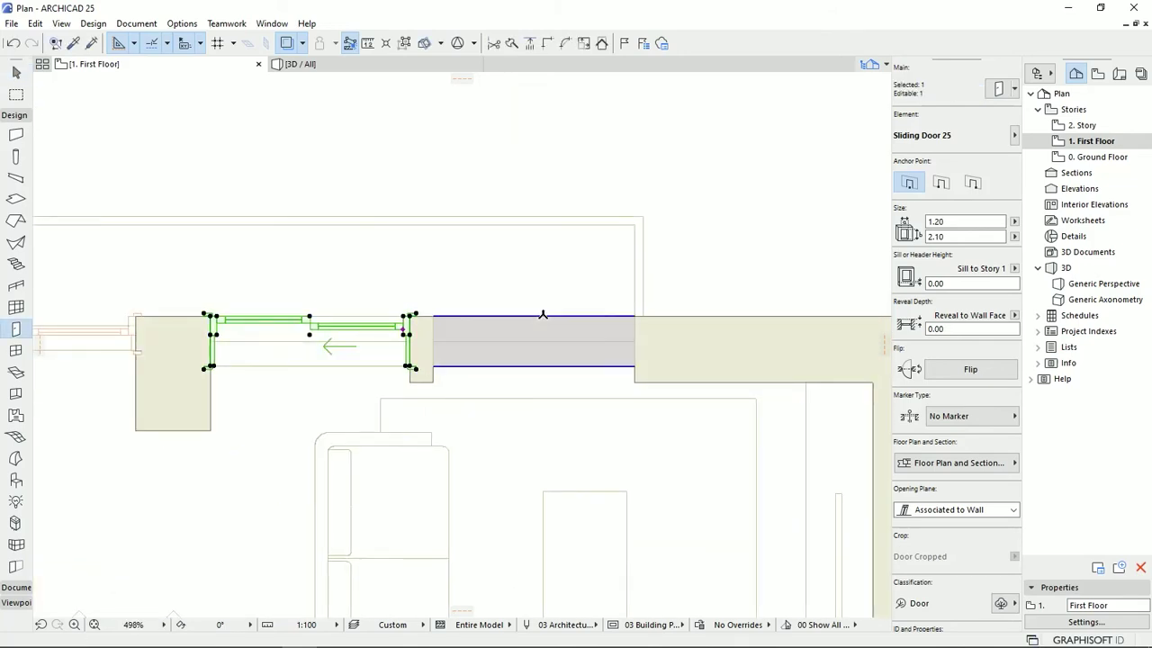
{"action": "left_click", "coordinate": [533, 314]}
{"action": "left_click", "coordinate": [504, 291]}
Step: Pick up the 1.26 m sliding door's settings and place one in the facade opening beside the left apartment's stove
{"action": "scroll", "coordinate": [431, 352], "scroll_direction": "down", "scroll_amount": 6}
{"action": "middle_click_drag", "start_coordinate": [386, 353], "coordinate": [832, 357]}
{"action": "scroll", "coordinate": [458, 318], "scroll_direction": "up", "scroll_amount": 1}
{"action": "middle_click_drag", "start_coordinate": [458, 322], "coordinate": [668, 309]}
{"action": "scroll", "coordinate": [437, 288], "scroll_direction": "up", "scroll_amount": 3}
{"action": "middle_click_drag", "start_coordinate": [438, 288], "coordinate": [456, 334]}
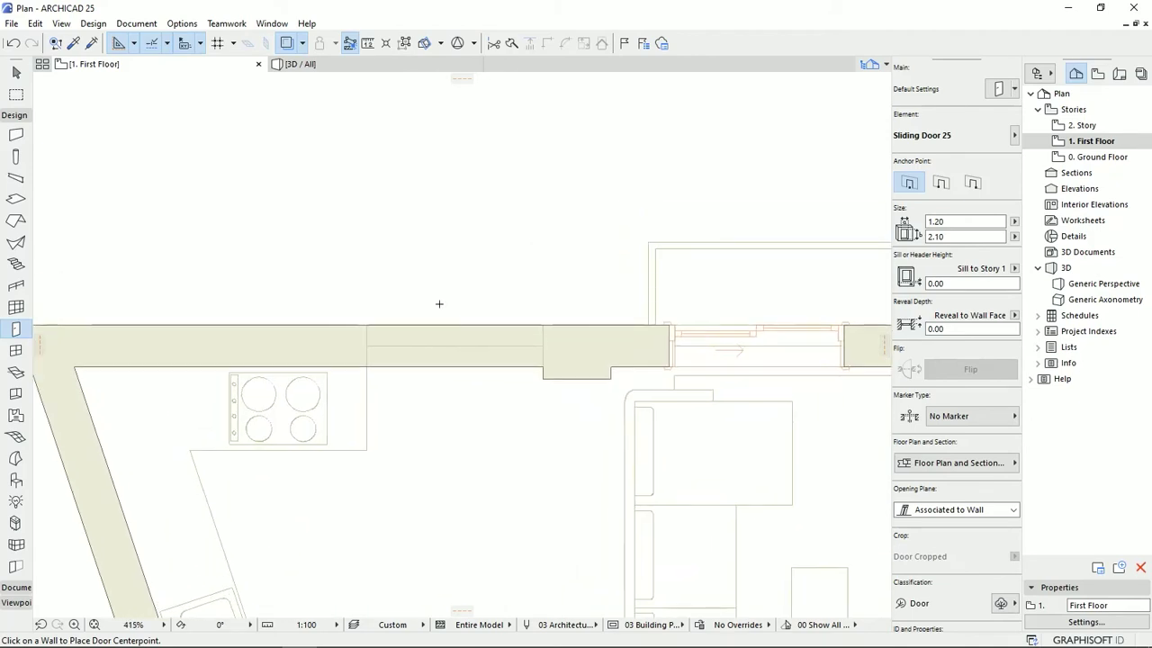
{"action": "left_click", "coordinate": [681, 326], "text": "alt"}
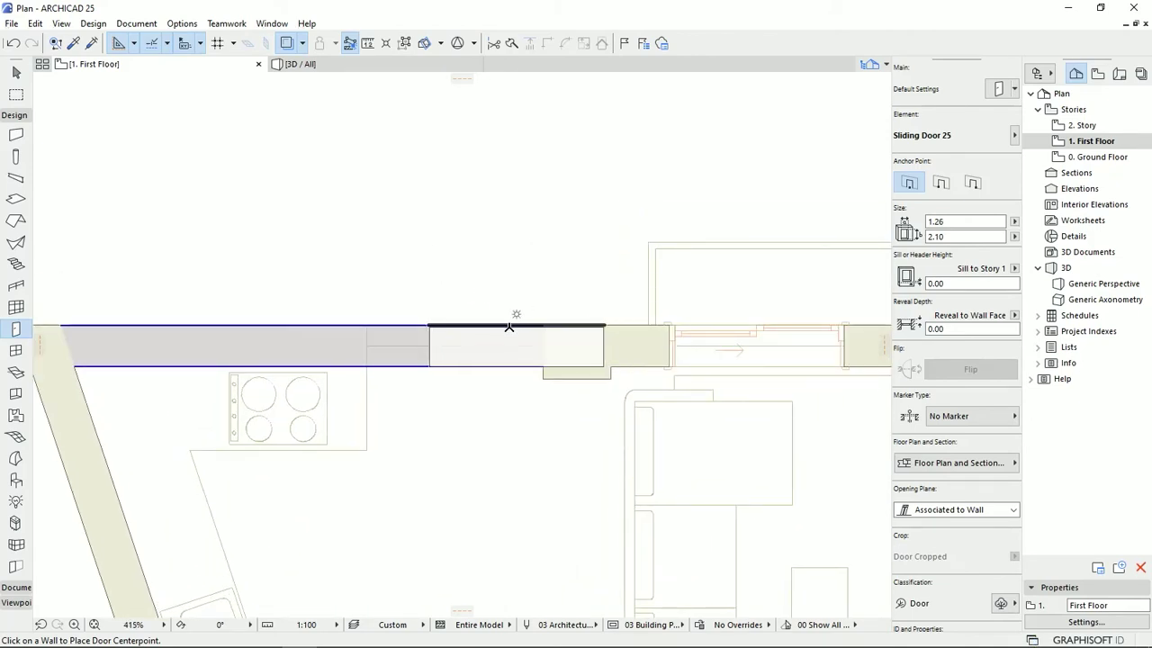
{"action": "left_click", "coordinate": [452, 325]}
{"action": "left_click", "coordinate": [380, 384]}
{"action": "key", "text": "Escape"}
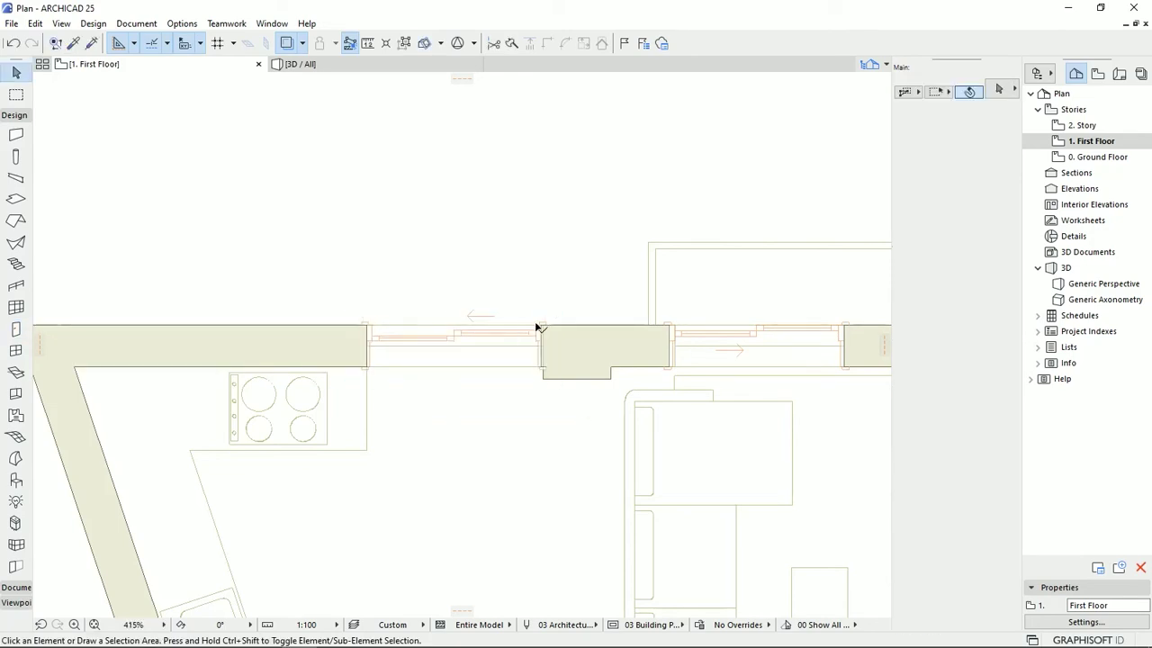
Step: Stretch the sliding door beside the left apartment's stove to the wall's edge, making it 1.27 m wide
{"action": "left_click", "coordinate": [536, 326]}
{"action": "scroll", "coordinate": [529, 371], "scroll_direction": "up", "scroll_amount": 8}
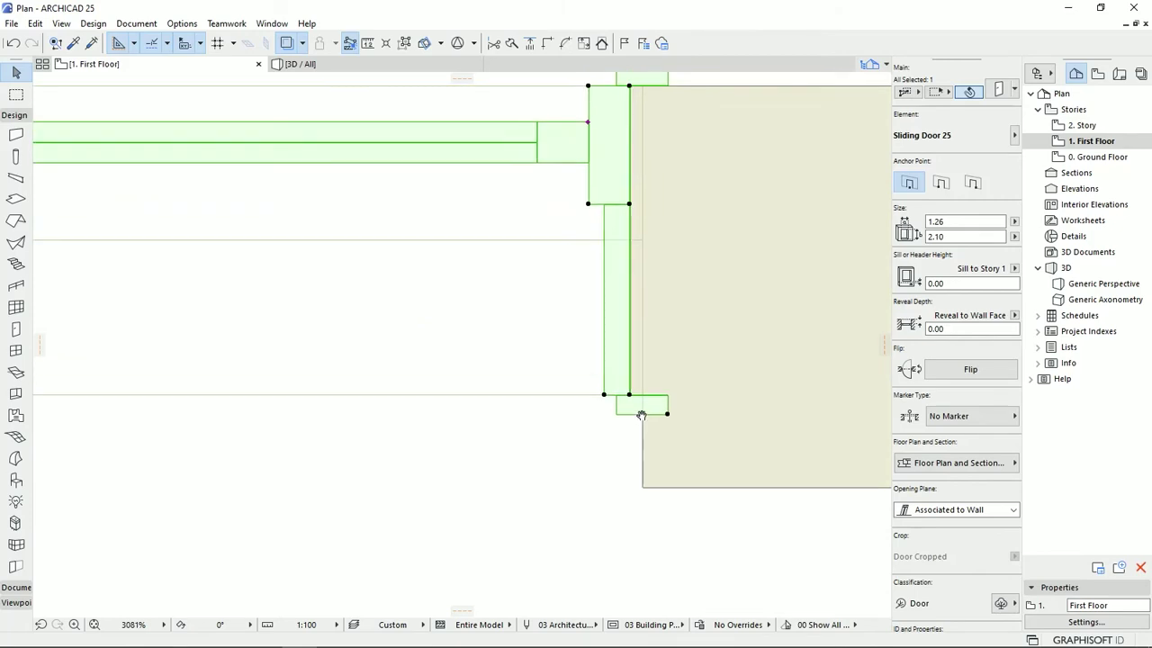
{"action": "scroll", "coordinate": [621, 409], "scroll_direction": "down", "scroll_amount": 7}
{"action": "scroll", "coordinate": [603, 394], "scroll_direction": "up", "scroll_amount": 8}
{"action": "left_click", "coordinate": [601, 388]}
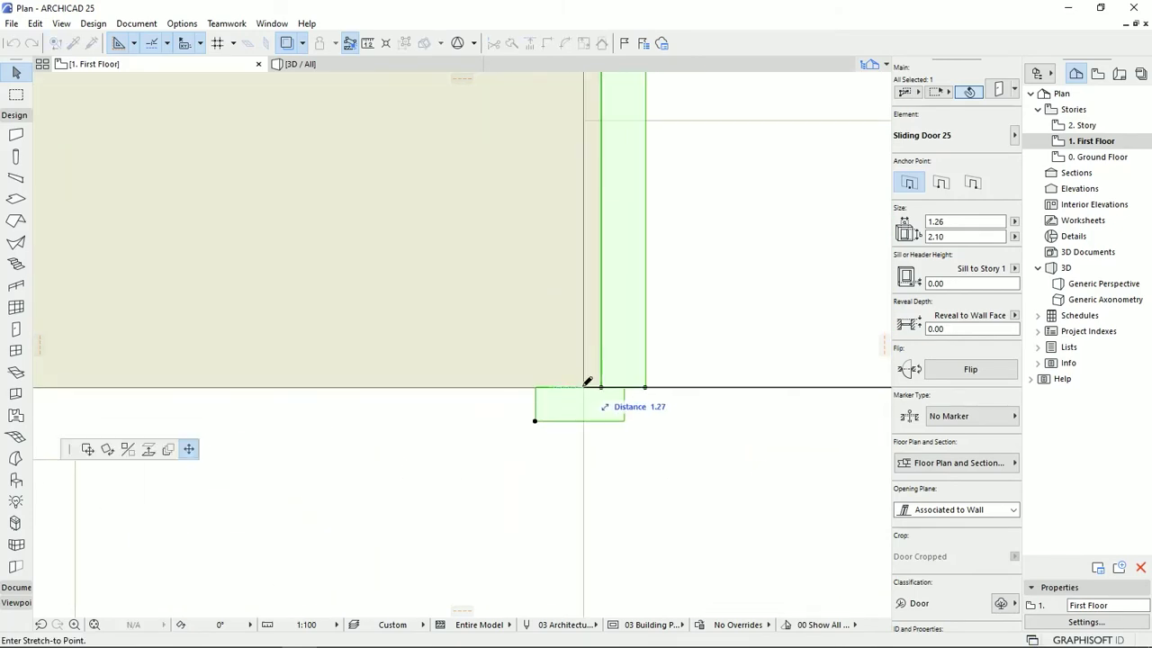
{"action": "left_click", "coordinate": [584, 387]}
{"action": "scroll", "coordinate": [558, 354], "scroll_direction": "down", "scroll_amount": 12}
{"action": "key", "text": "Escape"}
{"action": "middle_click_drag", "start_coordinate": [558, 354], "coordinate": [354, 291]}
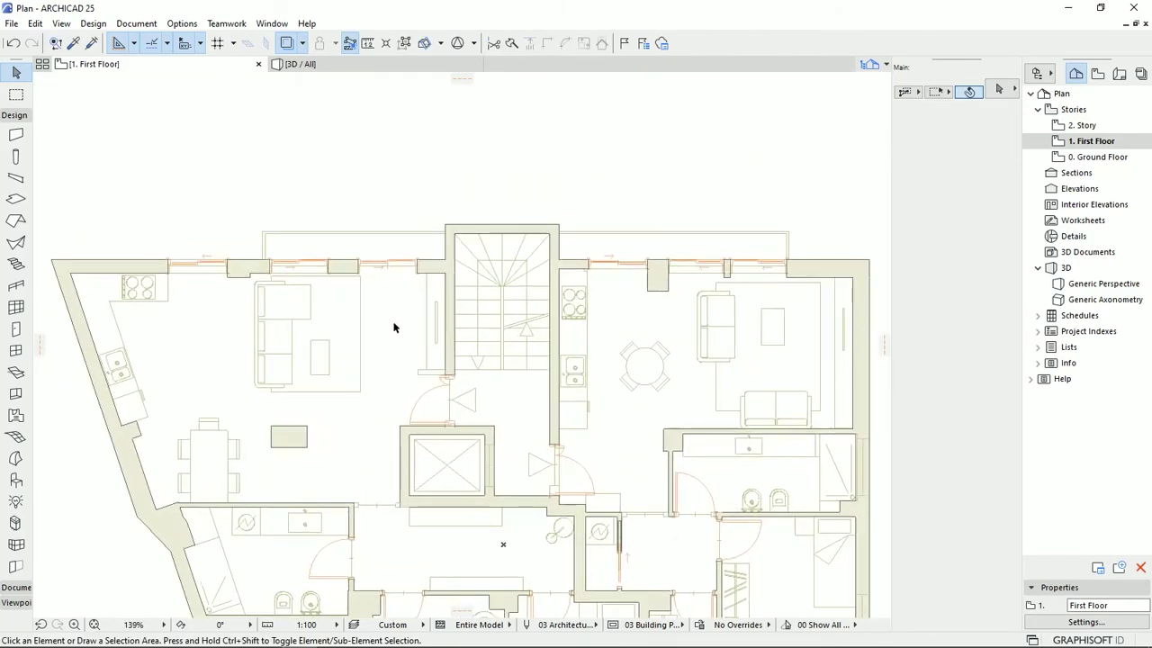
Step: In the 3D view, delete the 1.27 m sliding door from the left apartment's kitchen facade
{"action": "left_click", "coordinate": [398, 64]}
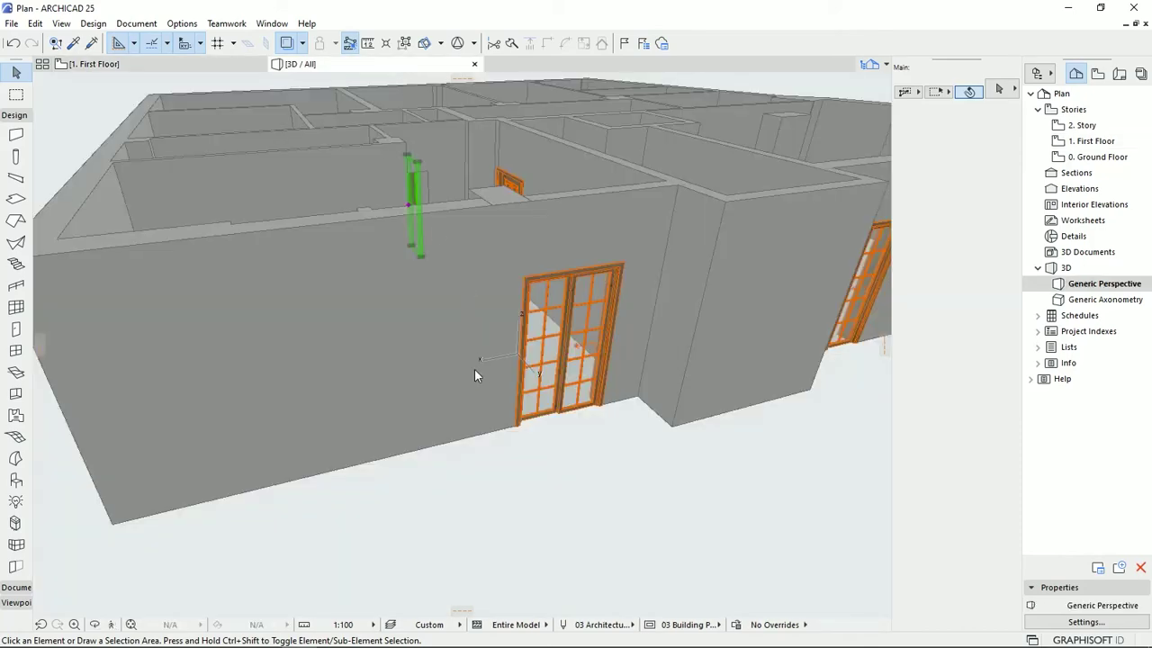
{"action": "middle_click_drag", "start_coordinate": [722, 289], "coordinate": [57, 282], "text": "shift"}
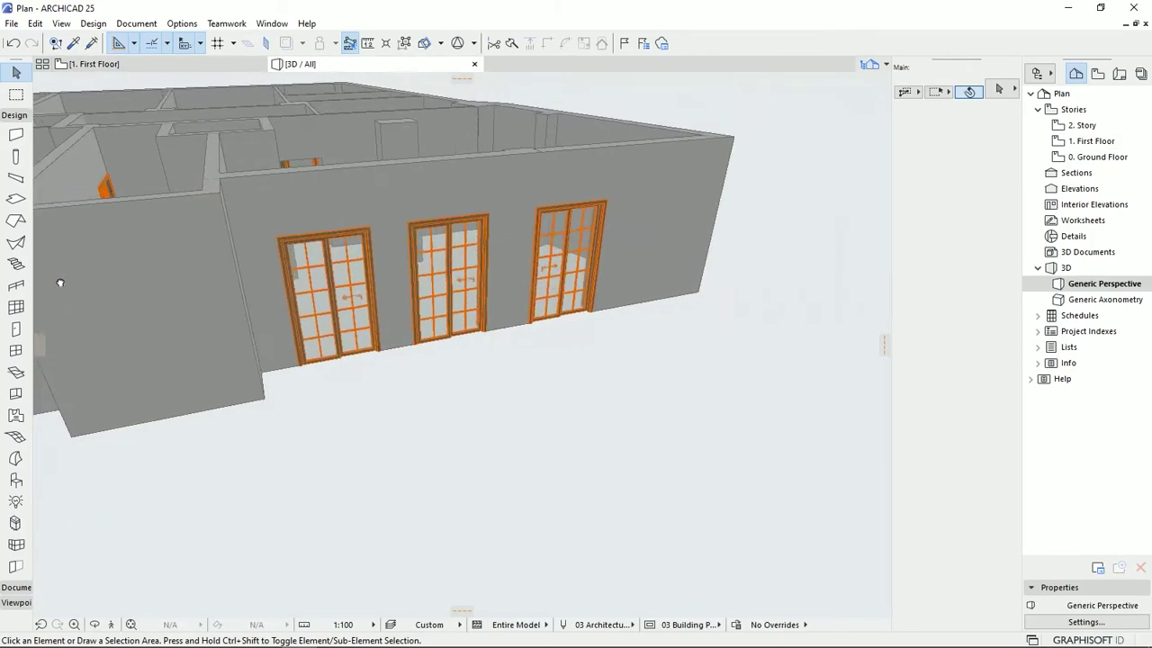
{"action": "left_click", "coordinate": [564, 262]}
{"action": "scroll", "coordinate": [617, 260], "scroll_direction": "up", "scroll_amount": 3}
{"action": "middle_click_drag", "start_coordinate": [544, 334], "coordinate": [571, 434], "text": "shift"}
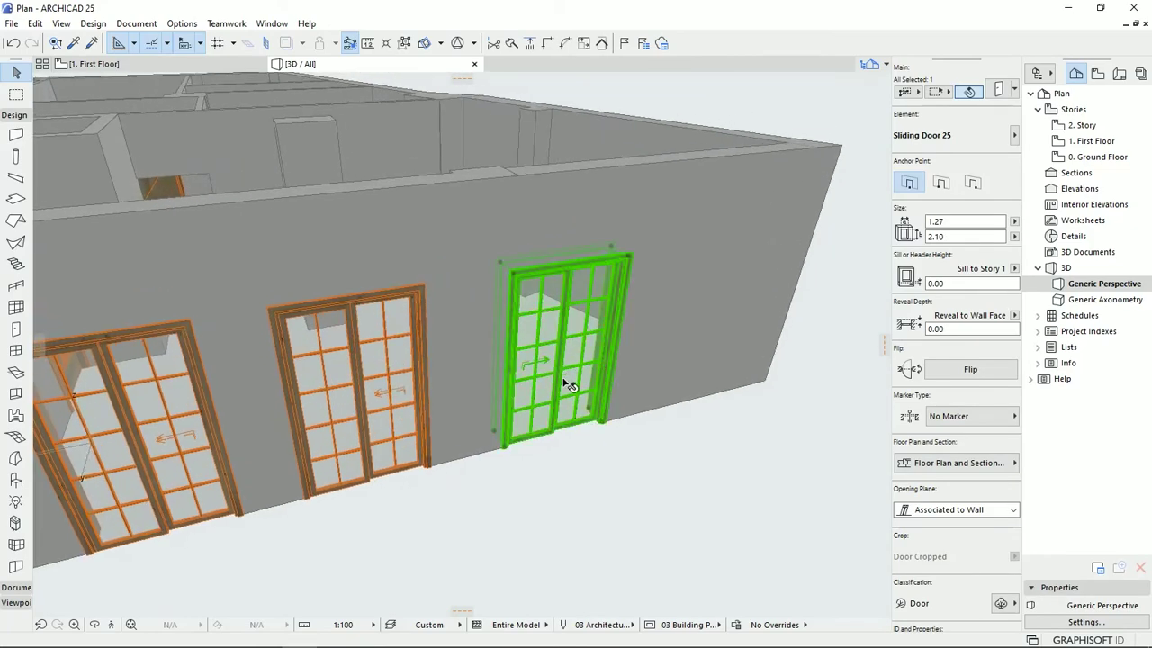
{"action": "key", "text": "Delete"}
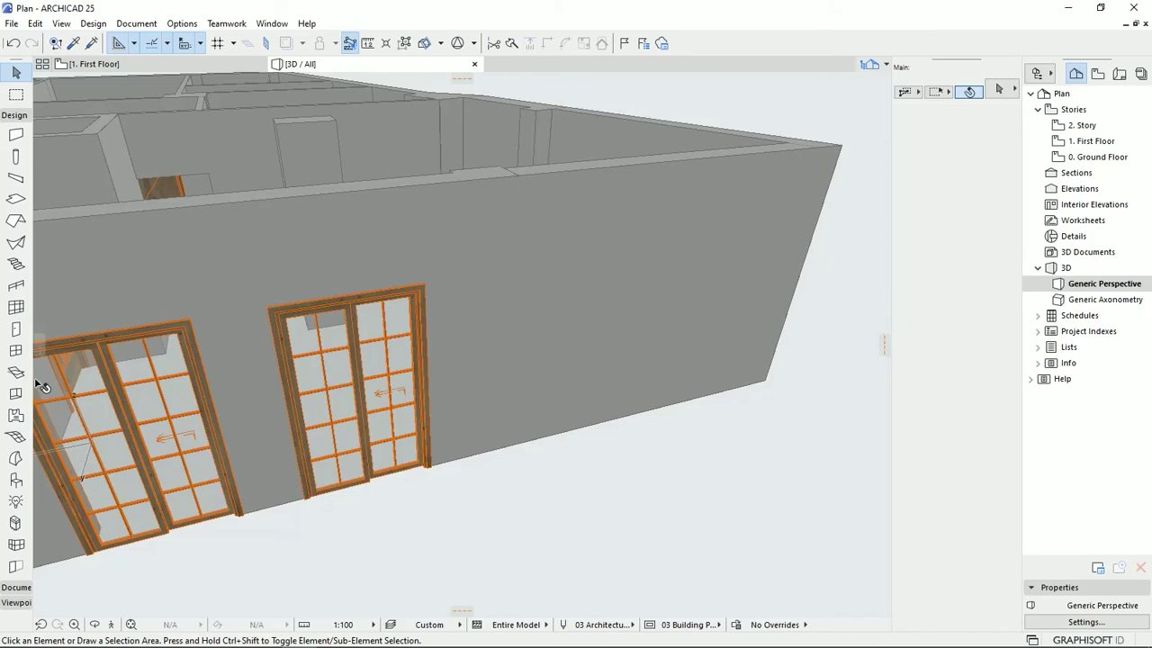
Step: Choose 2-Sash Sliding Window 25 as the default window type
{"action": "left_click", "coordinate": [15, 350]}
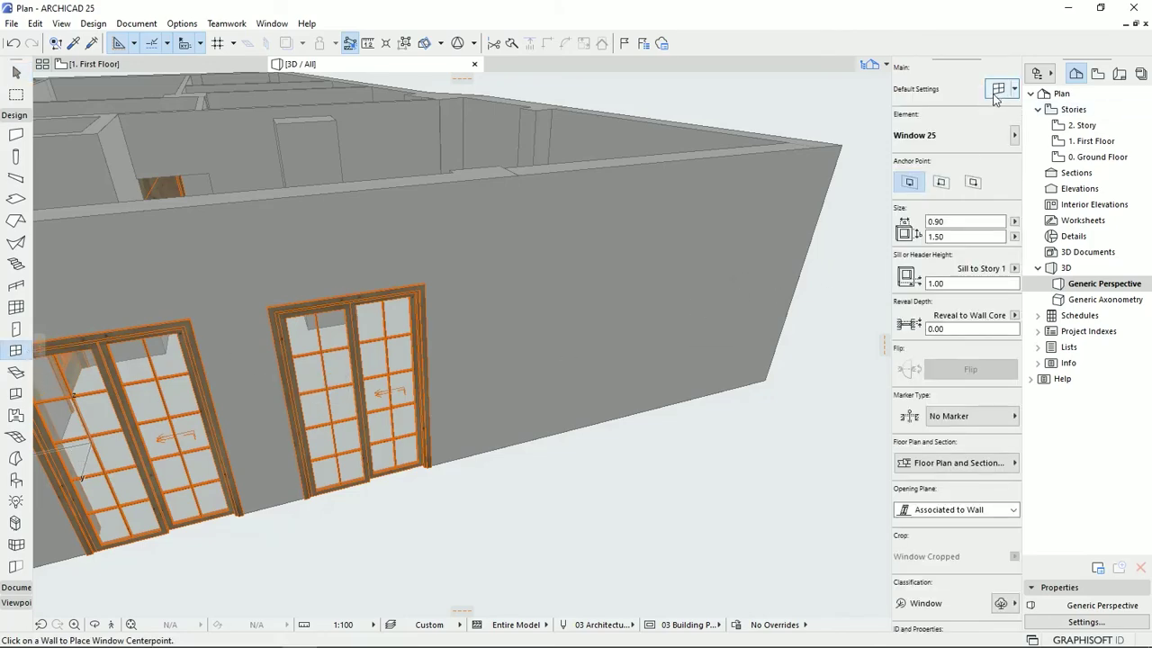
{"action": "key", "text": "ctrl+t"}
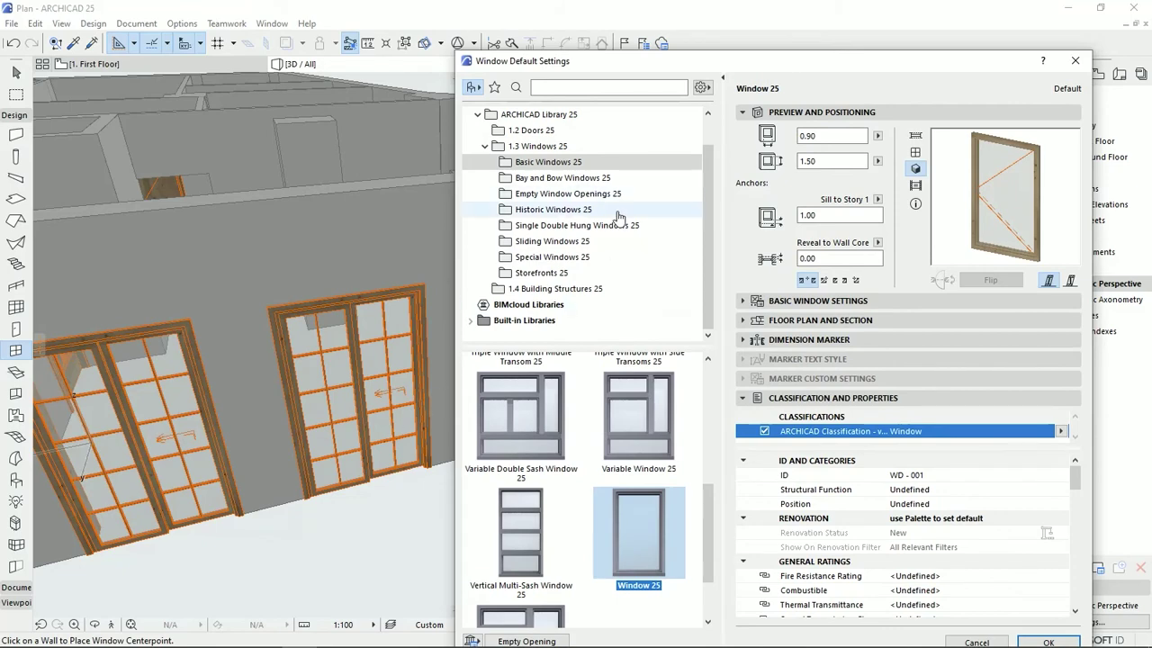
{"action": "left_click", "coordinate": [572, 241]}
{"action": "left_click", "coordinate": [544, 403]}
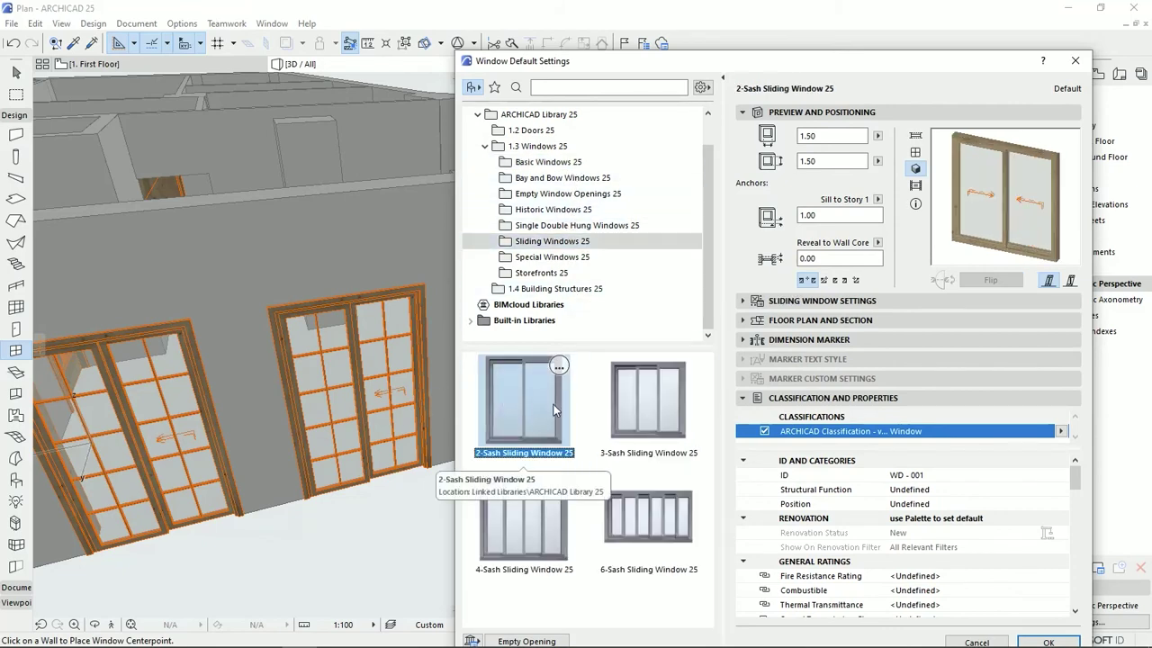
Step: In the window's sash options, apply the H-V Grid to Side 1 with 4 panes vertically and 2 horizontally
{"action": "left_click", "coordinate": [843, 300]}
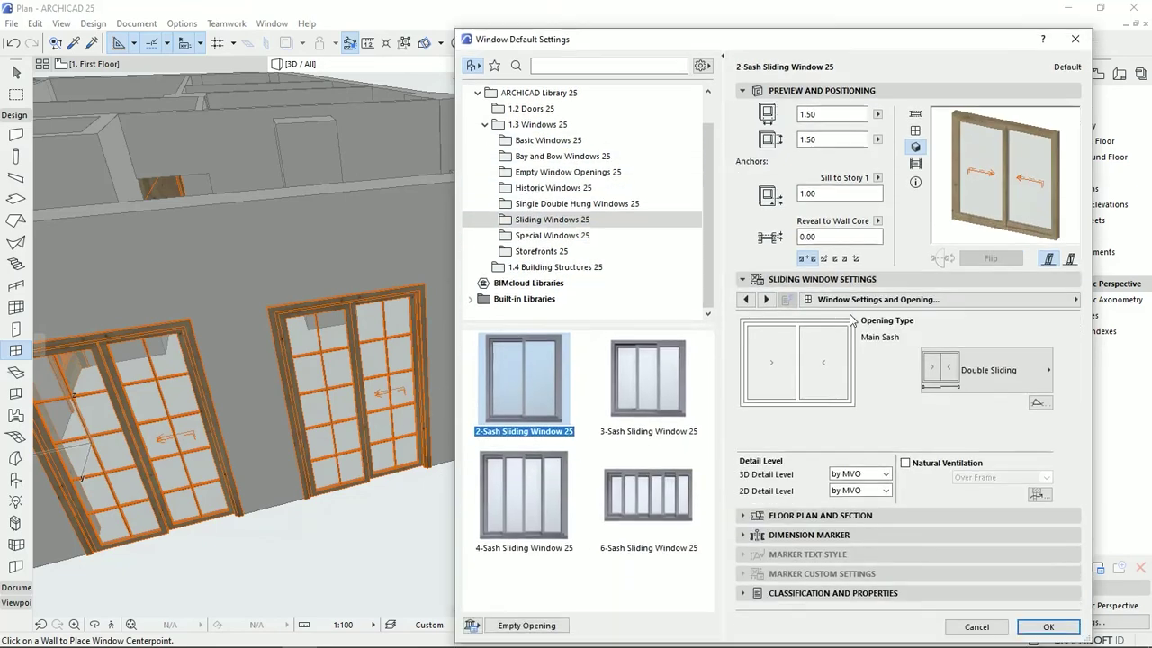
{"action": "left_click", "coordinate": [745, 299]}
{"action": "left_click", "coordinate": [745, 300]}
{"action": "left_click", "coordinate": [745, 299]}
{"action": "left_click", "coordinate": [745, 300]}
{"action": "left_click", "coordinate": [766, 300]}
{"action": "left_click", "coordinate": [766, 300]}
{"action": "left_click", "coordinate": [766, 299]}
{"action": "left_click", "coordinate": [766, 299]}
{"action": "left_click", "coordinate": [766, 299]}
{"action": "left_click", "coordinate": [821, 299]}
{"action": "left_click", "coordinate": [617, 301]}
{"action": "left_click", "coordinate": [875, 385]}
{"action": "left_click", "coordinate": [932, 424]}
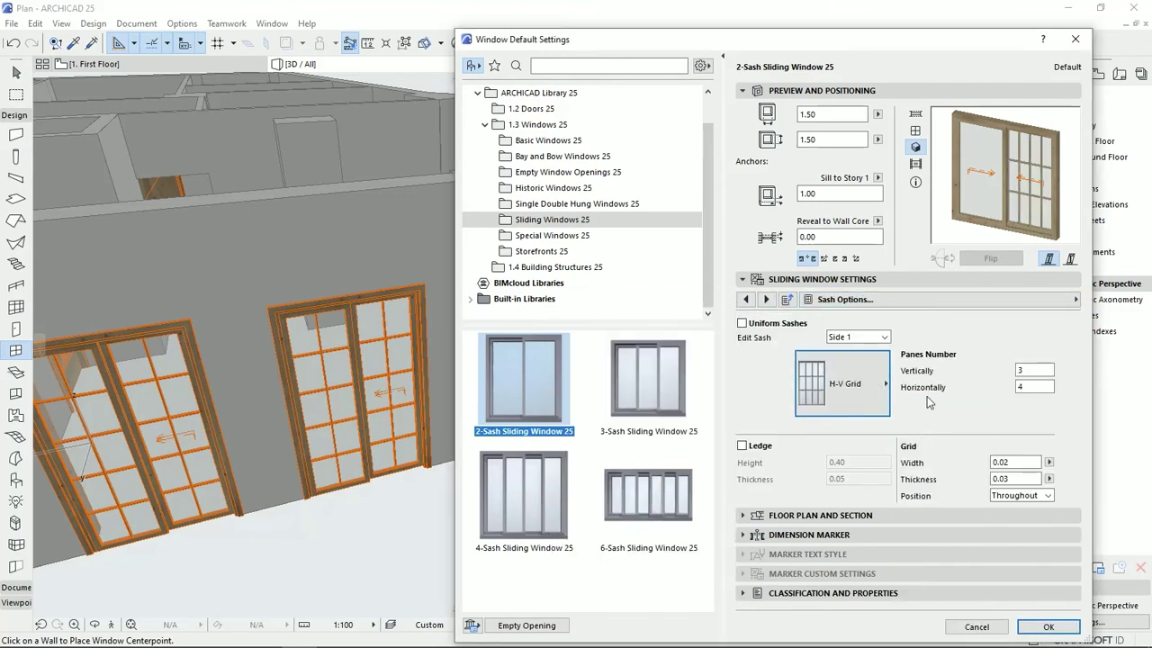
{"action": "double_click", "coordinate": [1028, 371]}
{"action": "type", "text": "2"}
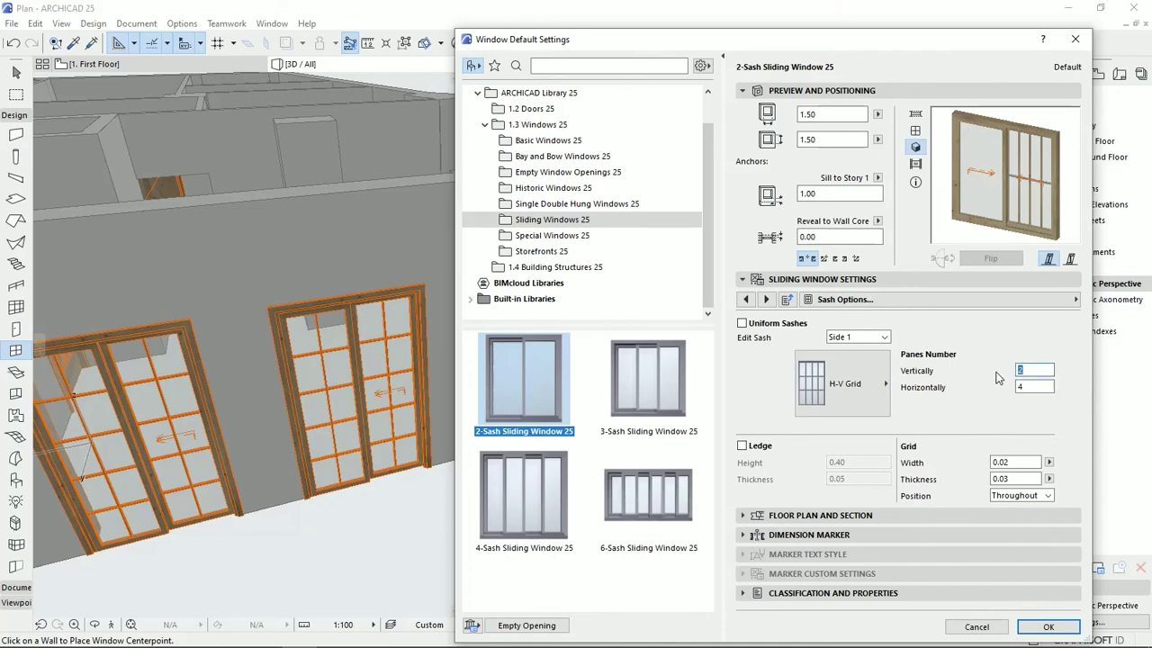
{"action": "type", "text": "2"}
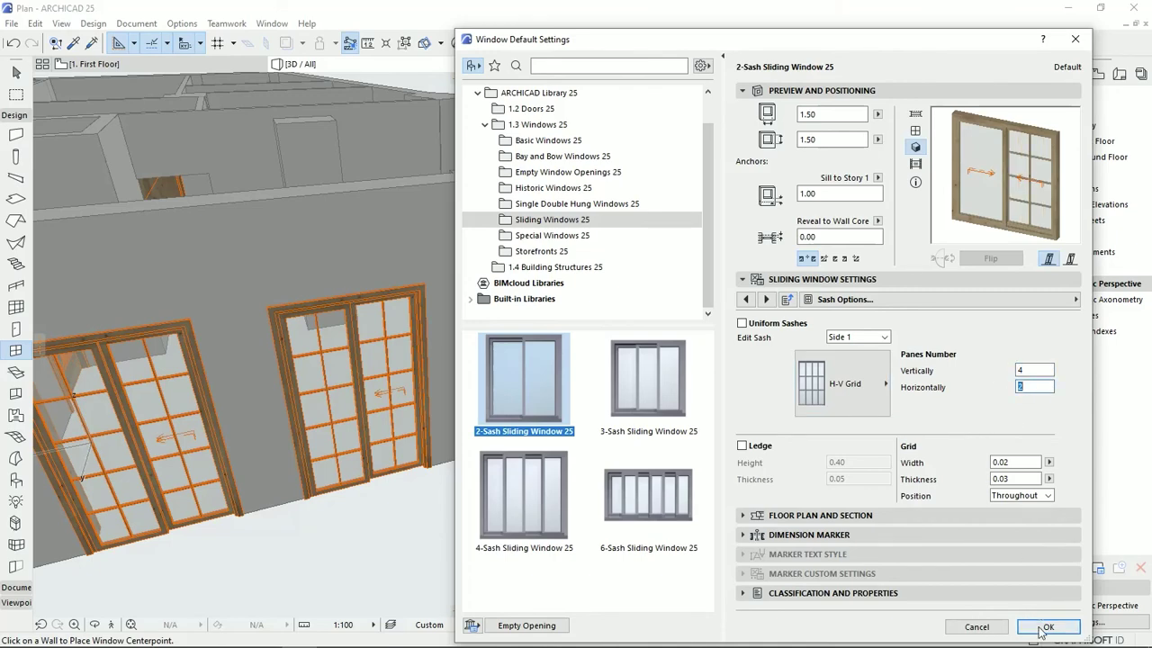
{"action": "left_click", "coordinate": [1041, 632]}
Step: Place the 2-sash sliding window in the facade wall where the kitchen sliding door was deleted
{"action": "left_click", "coordinate": [586, 318]}
{"action": "left_click", "coordinate": [542, 411]}
{"action": "middle_click_drag", "start_coordinate": [603, 351], "coordinate": [573, 387]}
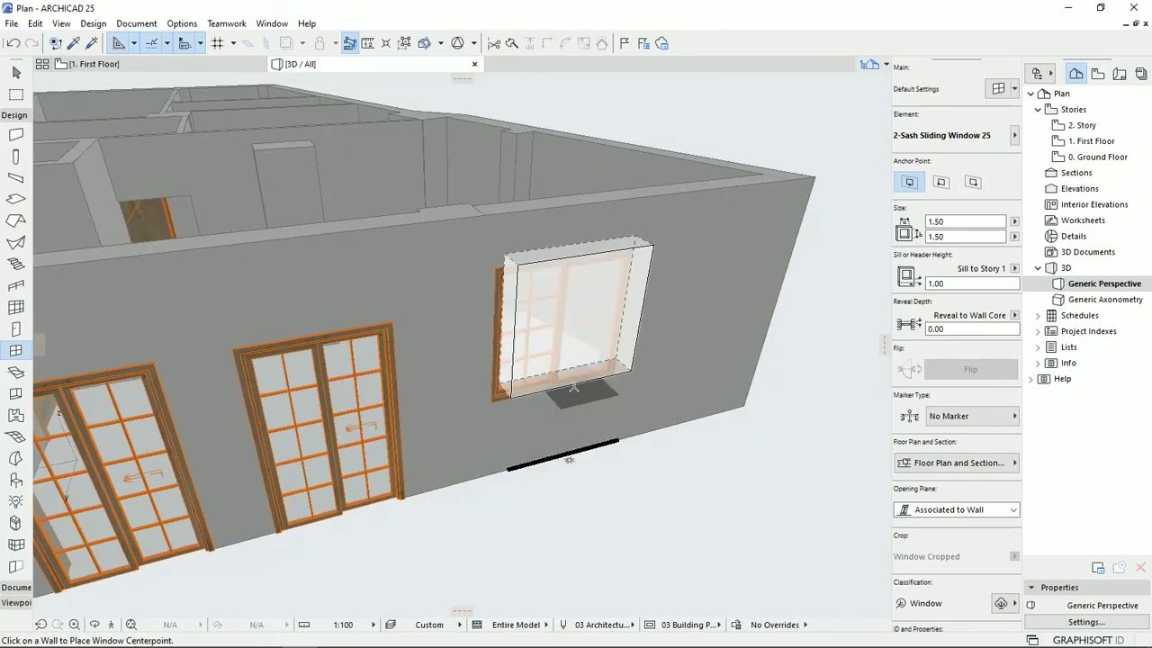
{"action": "key", "text": "Escape"}
Step: Turn on Uniform Sashes for the placed window and apply the H-V Grid, matching Side 2 to Side 1's 4 by 2 panes
{"action": "left_click", "coordinate": [574, 387]}
{"action": "key", "text": "ctrl+t"}
{"action": "left_click", "coordinate": [743, 323]}
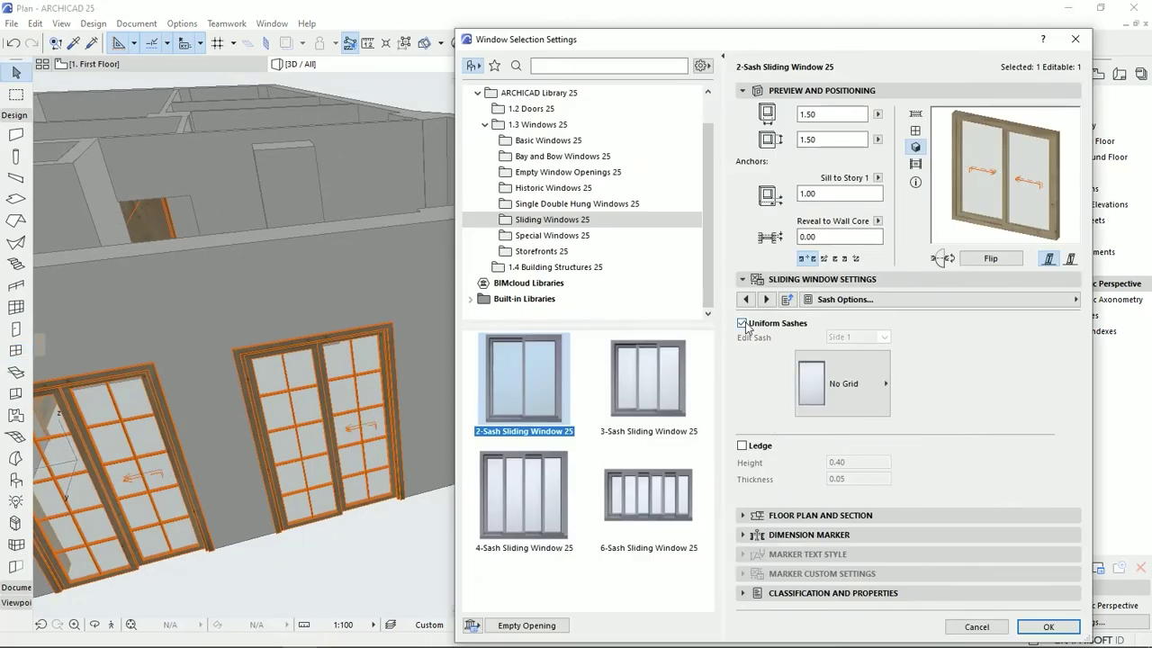
{"action": "left_click", "coordinate": [841, 384]}
{"action": "left_click", "coordinate": [997, 438]}
{"action": "double_click", "coordinate": [1027, 403]}
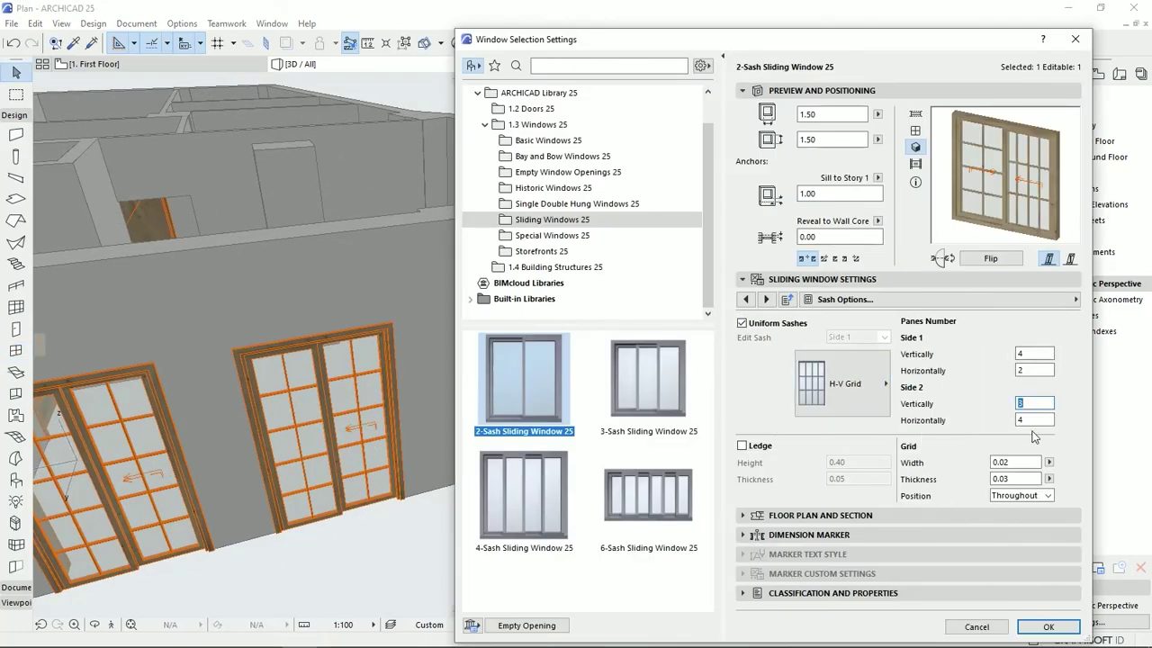
{"action": "key", "text": "Return"}
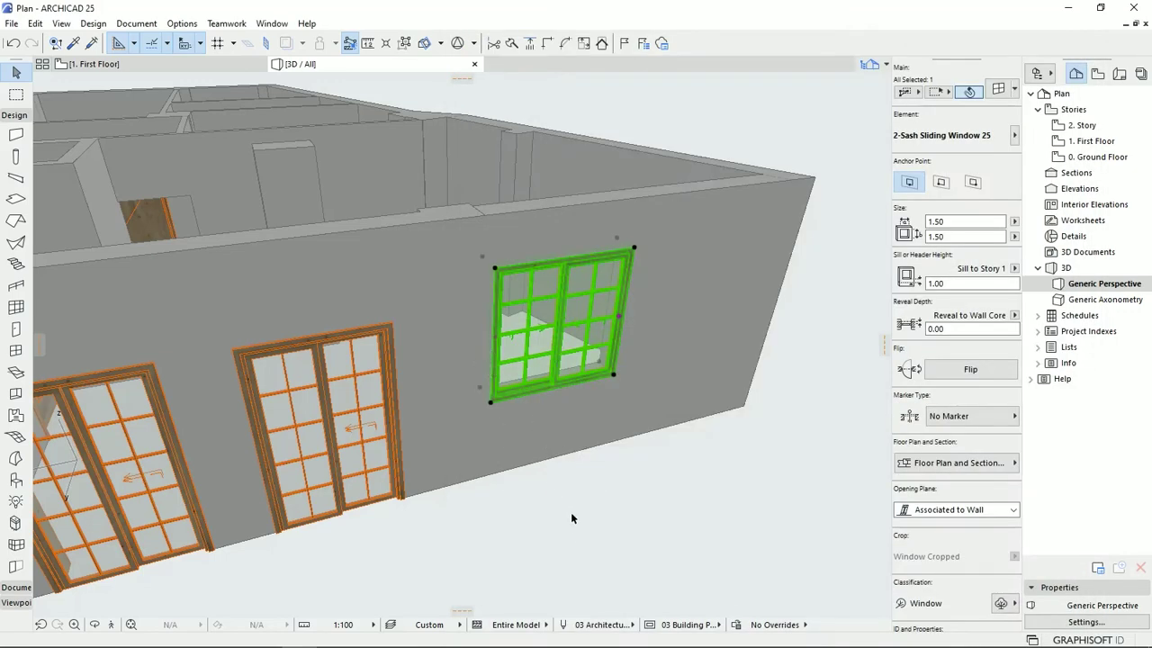
Step: Lower the window's head to the neighbouring door's top and its sill to 0.38 m, making the window 1.72 m high
{"action": "middle_click_drag", "start_coordinate": [531, 336], "coordinate": [551, 301]}
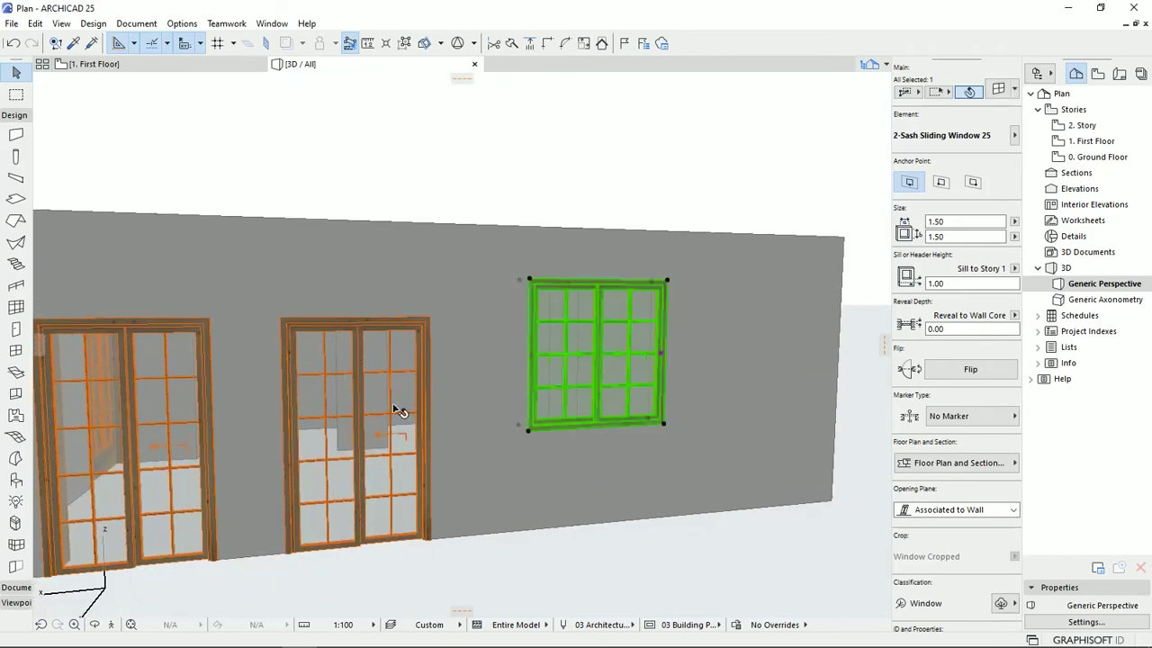
{"action": "left_click", "coordinate": [530, 282]}
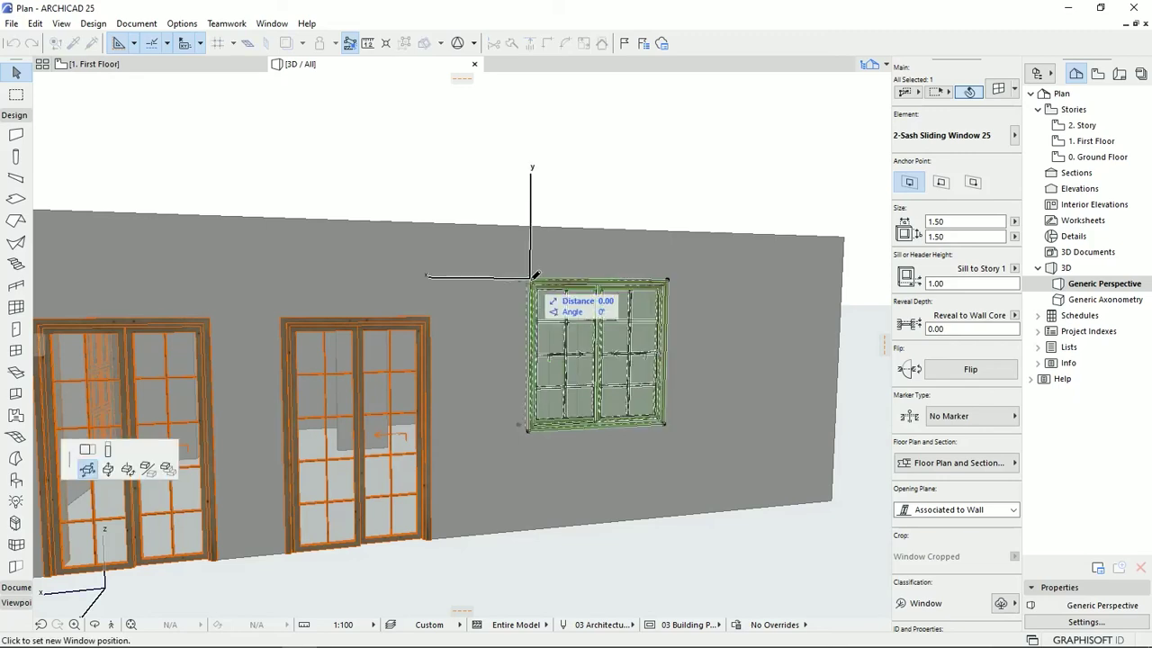
{"action": "left_click", "coordinate": [108, 451]}
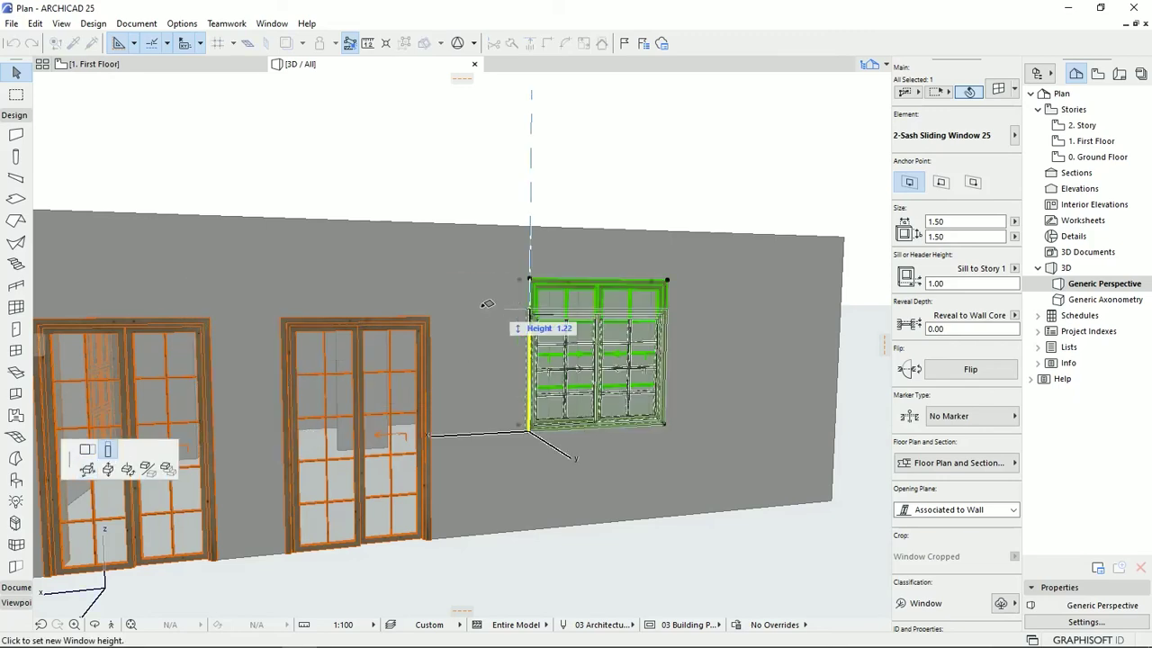
{"action": "left_click", "coordinate": [426, 317]}
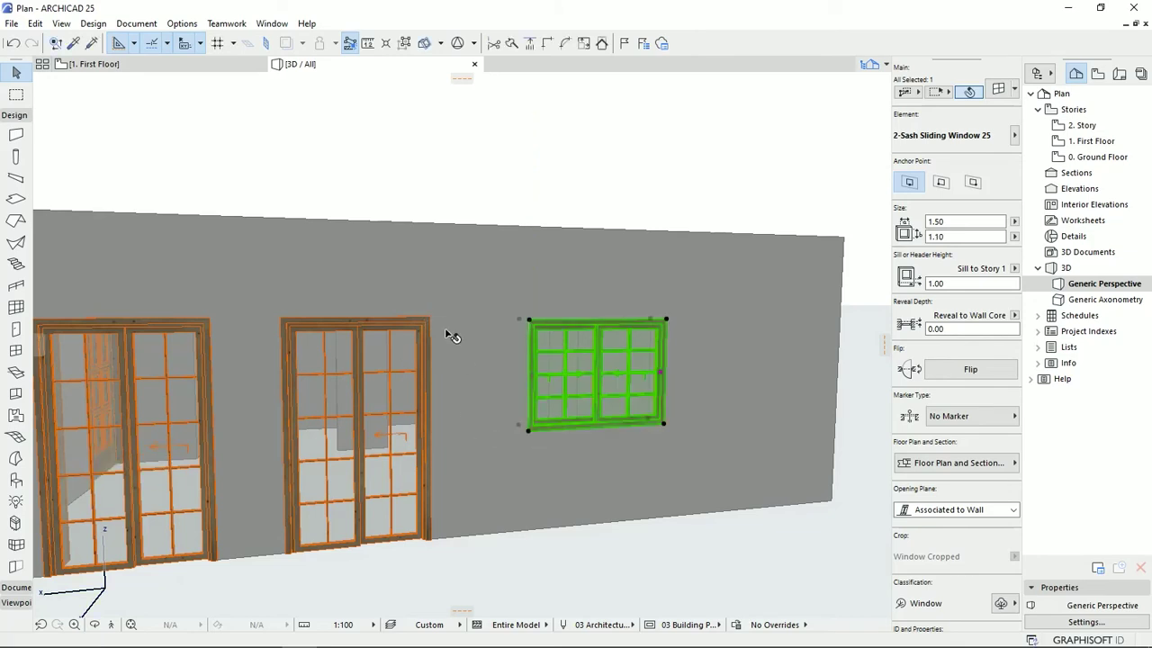
{"action": "left_click", "coordinate": [529, 431]}
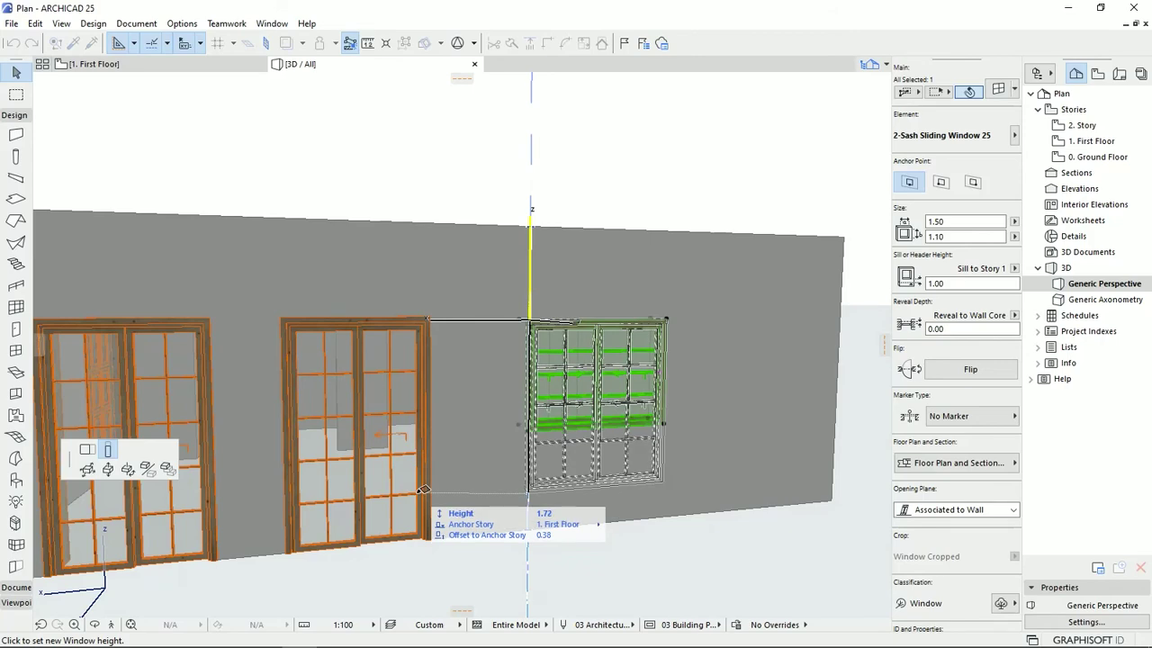
{"action": "left_click", "coordinate": [423, 488]}
Step: Pick up the facade sliding window's settings and place one on the First Floor plan in the right apartment's small bedroom outer-wall opening
{"action": "middle_click_drag", "start_coordinate": [635, 522], "coordinate": [585, 351], "text": "shift"}
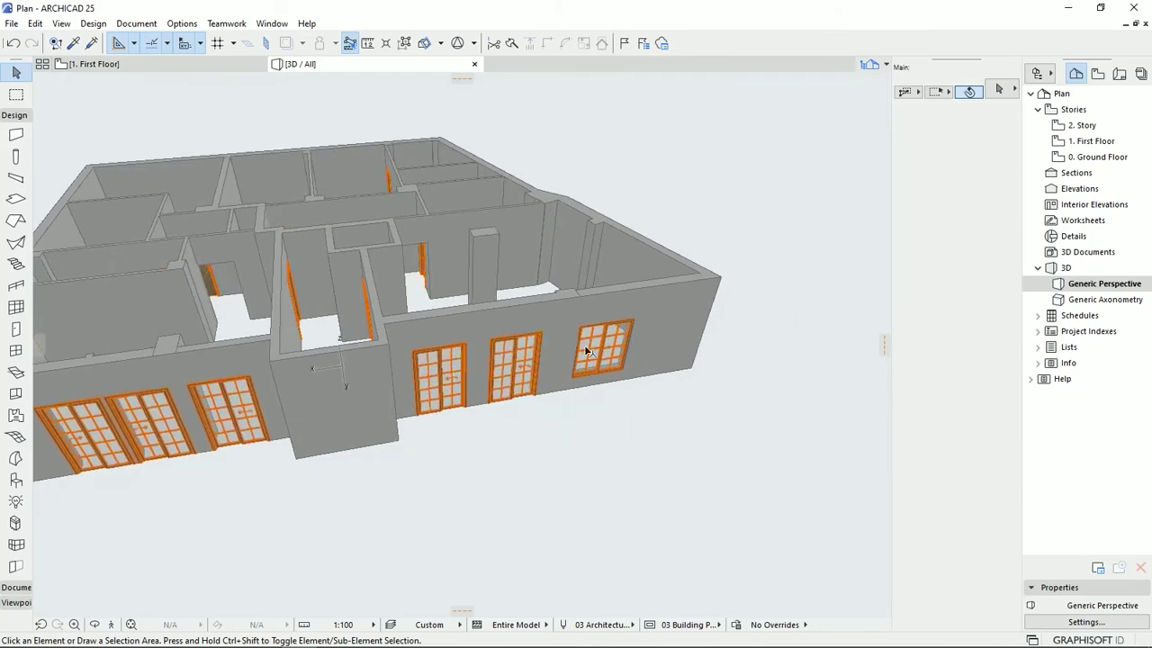
{"action": "middle_click_drag", "start_coordinate": [410, 401], "coordinate": [731, 433], "text": "shift"}
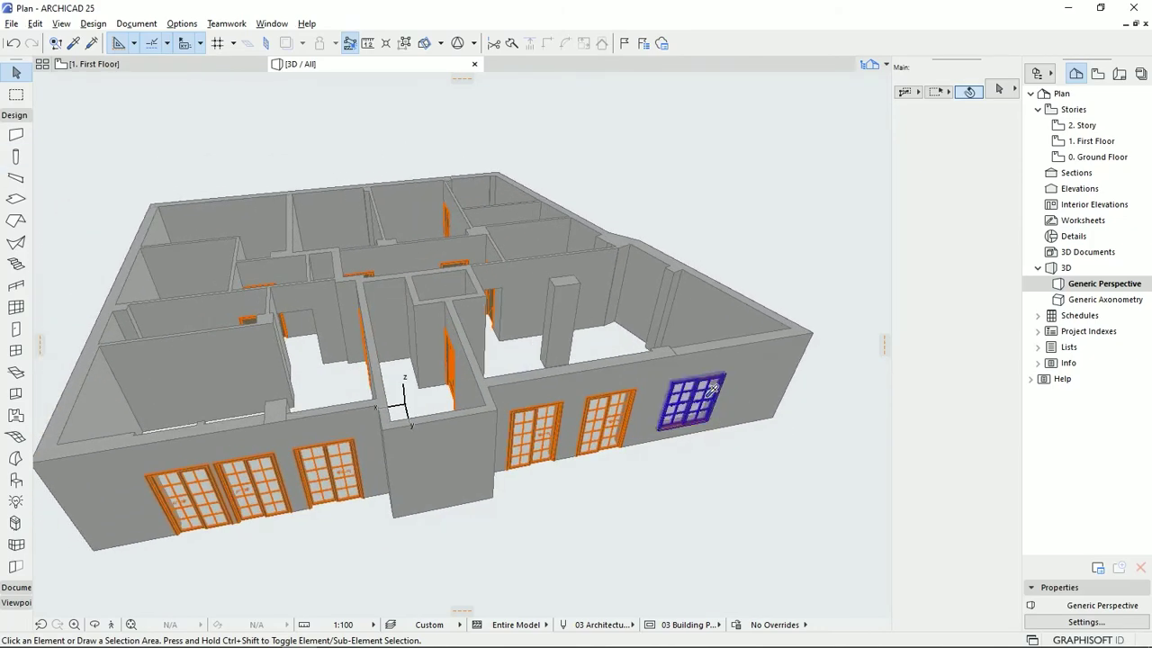
{"action": "left_click", "coordinate": [713, 388], "text": "alt"}
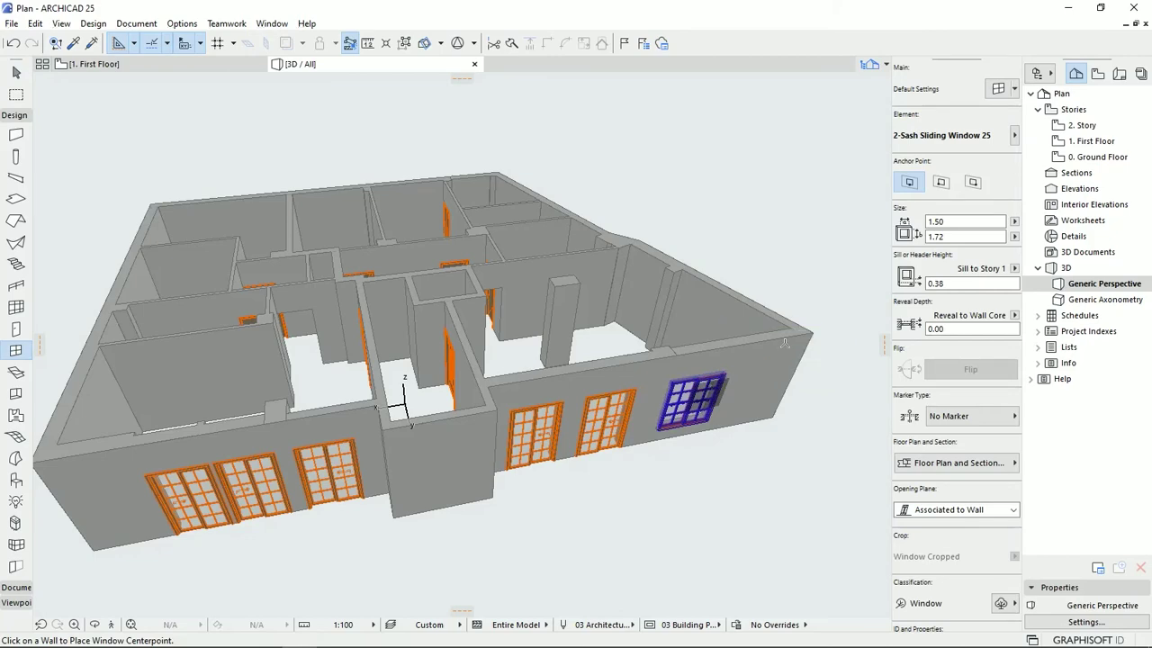
{"action": "left_click", "coordinate": [181, 64]}
{"action": "middle_click_drag", "start_coordinate": [420, 366], "coordinate": [387, 386]}
{"action": "middle_click_drag", "start_coordinate": [577, 365], "coordinate": [378, 200]}
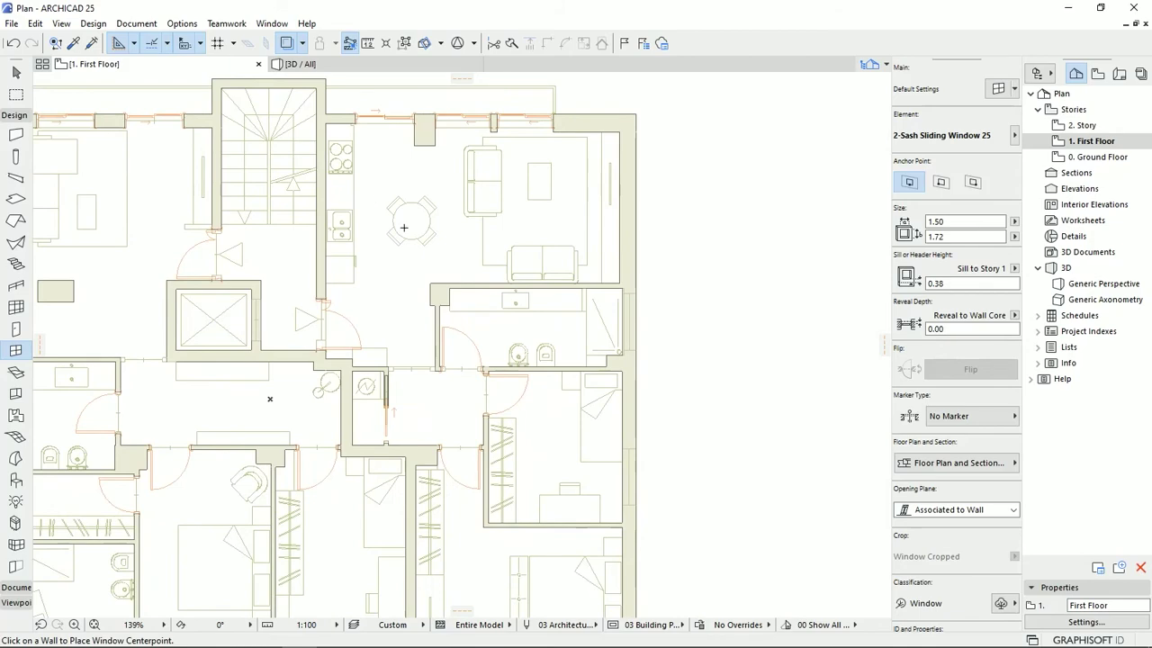
{"action": "scroll", "coordinate": [707, 424], "scroll_direction": "down", "scroll_amount": 2}
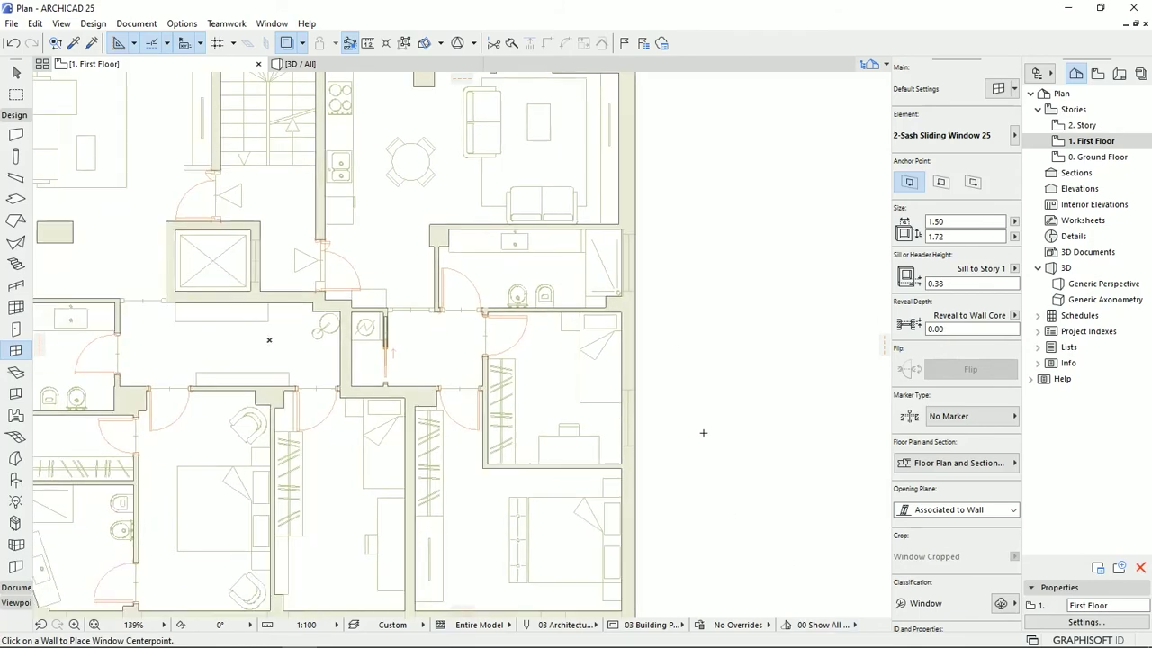
{"action": "scroll", "coordinate": [647, 425], "scroll_direction": "up", "scroll_amount": 3}
{"action": "left_click", "coordinate": [643, 426]}
{"action": "key", "text": "Escape"}
Step: Stretch both ends of the small bedroom's window to fit its opening, making it 1.21 m wide
{"action": "left_click", "coordinate": [638, 369]}
{"action": "left_click_drag", "start_coordinate": [641, 366], "coordinate": [641, 377]}
{"action": "left_click_drag", "start_coordinate": [642, 486], "coordinate": [642, 474]}
Step: Set the sliding windows' 3D detail level to Full and 2D detail level to 1:50
{"action": "middle_click_drag", "start_coordinate": [640, 504], "coordinate": [650, 266]}
{"action": "scroll", "coordinate": [526, 356], "scroll_direction": "down", "scroll_amount": 4}
{"action": "scroll", "coordinate": [392, 279], "scroll_direction": "up", "scroll_amount": 3}
{"action": "left_click", "coordinate": [393, 279]}
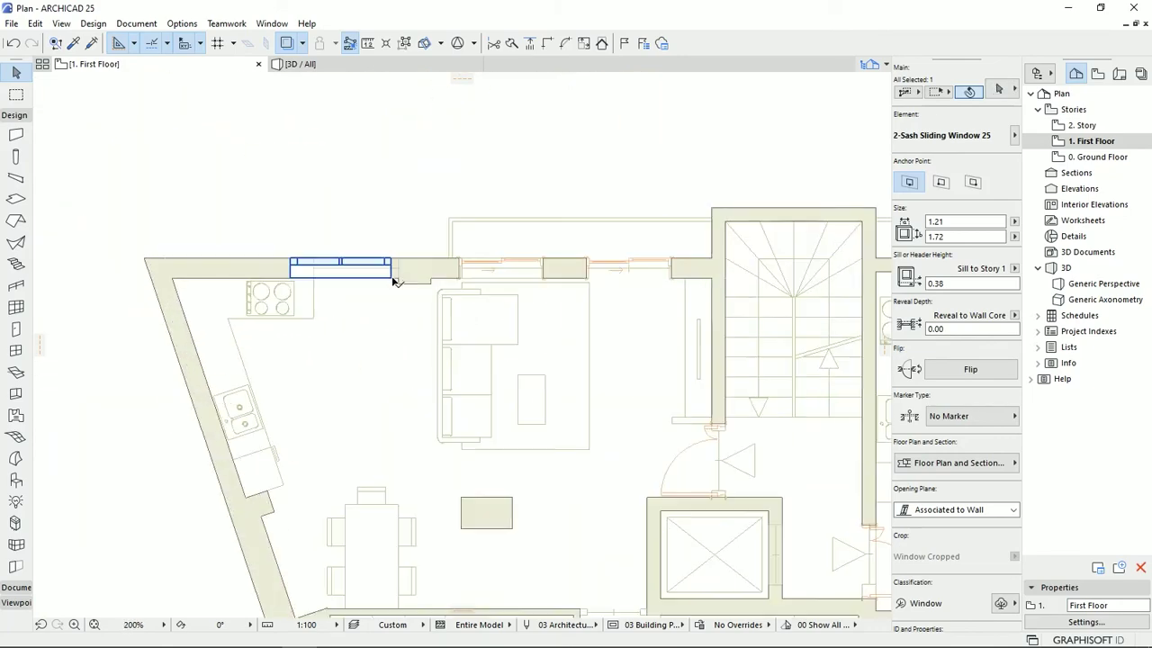
{"action": "key", "text": "ctrl+t"}
{"action": "left_click", "coordinate": [766, 299]}
{"action": "left_click", "coordinate": [766, 299]}
{"action": "left_click", "coordinate": [766, 298]}
{"action": "left_click", "coordinate": [765, 299]}
{"action": "left_click", "coordinate": [766, 299]}
{"action": "left_click", "coordinate": [766, 299]}
{"action": "left_click", "coordinate": [766, 298]}
{"action": "left_click", "coordinate": [817, 299]}
{"action": "left_click", "coordinate": [630, 316]}
{"action": "left_click", "coordinate": [766, 299]}
{"action": "left_click", "coordinate": [874, 476]}
{"action": "left_click", "coordinate": [859, 495]}
{"action": "left_click", "coordinate": [885, 490]}
{"action": "left_click", "coordinate": [859, 512]}
{"action": "left_click", "coordinate": [1048, 626]}
Step: Place a 1.21 m wide sliding window in the right apartment's double bedroom opening next to the building corner
{"action": "left_click", "coordinate": [381, 303]}
{"action": "scroll", "coordinate": [612, 437], "scroll_direction": "down", "scroll_amount": 2}
{"action": "middle_click_drag", "start_coordinate": [612, 437], "coordinate": [306, 131]}
{"action": "scroll", "coordinate": [694, 496], "scroll_direction": "up", "scroll_amount": 4}
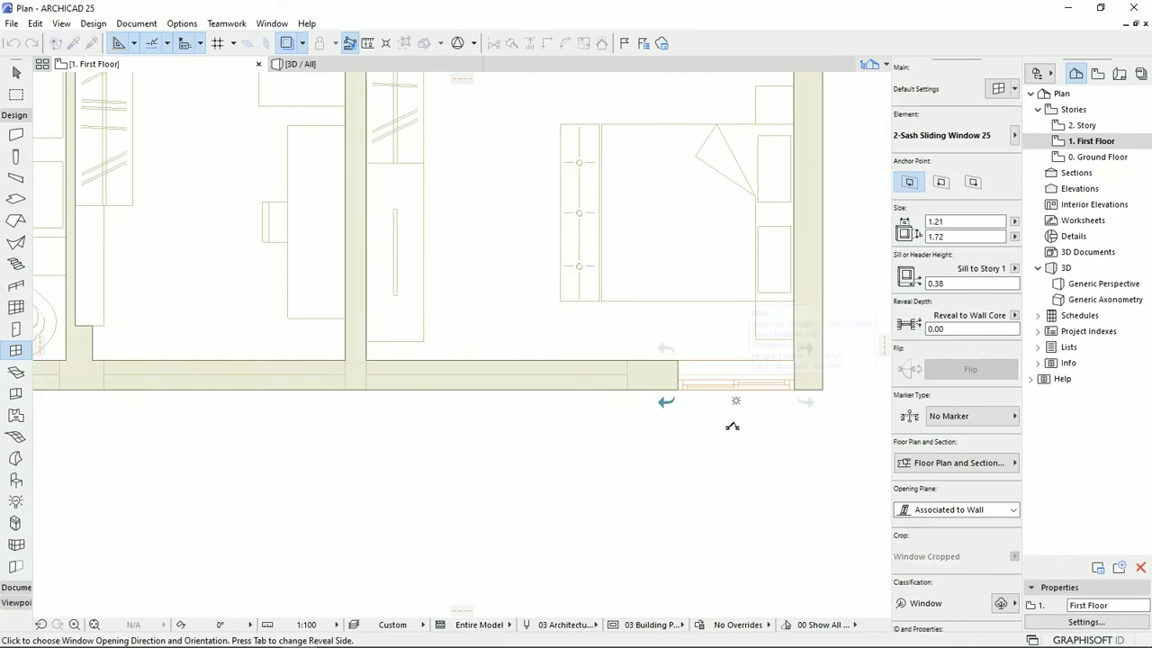
Step: Check the windows in 3D, return to the First Floor plan and choose 4-Sash Sliding Window 25 as the default
{"action": "middle_click_drag", "start_coordinate": [209, 442], "coordinate": [704, 442]}
{"action": "middle_click_drag", "start_coordinate": [785, 423], "coordinate": [253, 445]}
{"action": "left_click", "coordinate": [300, 64]}
{"action": "middle_click_drag", "start_coordinate": [411, 180], "coordinate": [608, 384], "text": "shift"}
{"action": "double_click", "coordinate": [1091, 142]}
{"action": "left_click", "coordinate": [997, 88]}
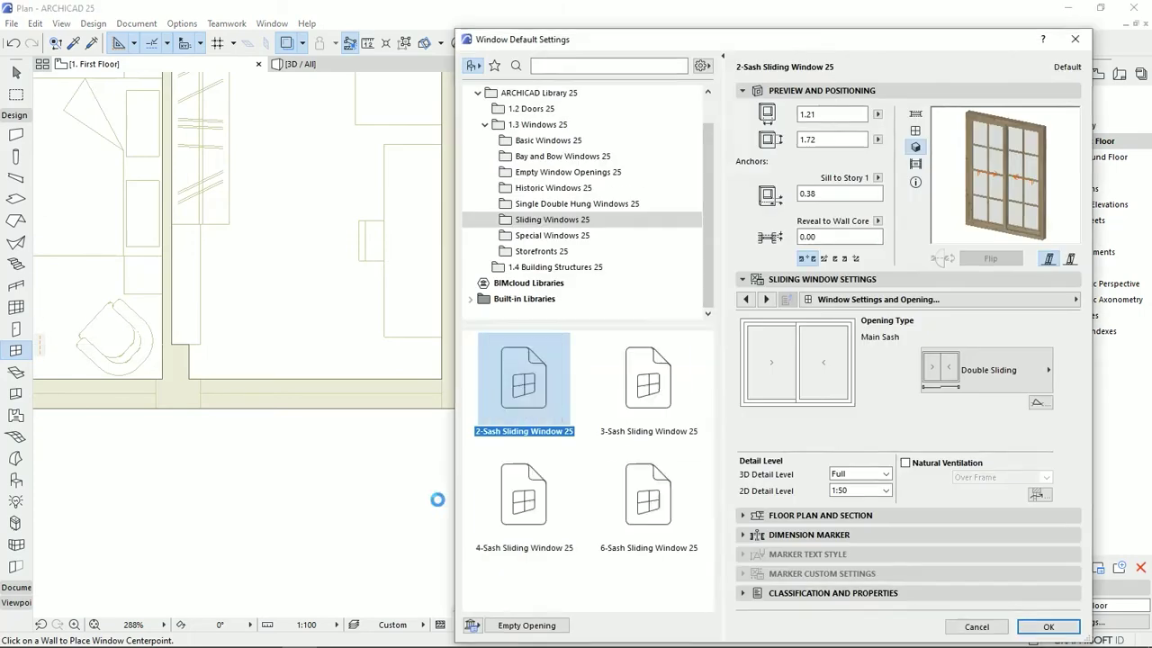
{"action": "left_click", "coordinate": [504, 503]}
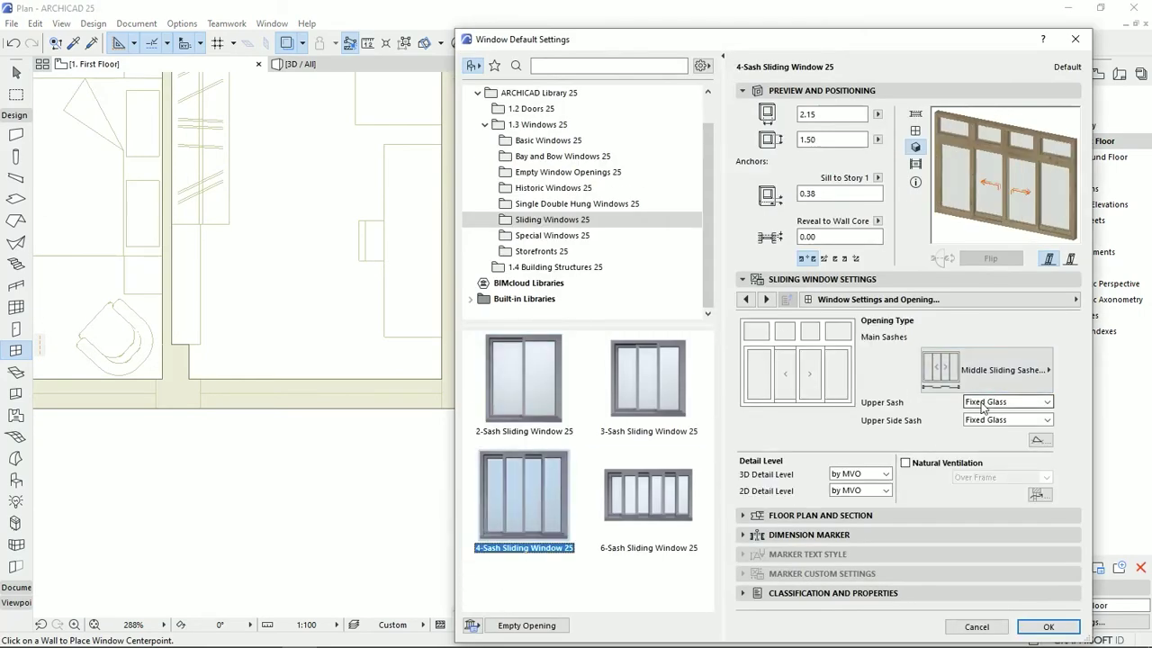
Step: Remove the upper sashes from the 4-sash sliding window and adjust its 3D detail level
{"action": "left_click", "coordinate": [1019, 377]}
{"action": "left_click", "coordinate": [890, 364]}
{"action": "left_click", "coordinate": [746, 299]}
{"action": "left_click", "coordinate": [972, 328]}
{"action": "left_click", "coordinate": [994, 316]}
{"action": "left_click", "coordinate": [766, 299]}
{"action": "left_click", "coordinate": [885, 474]}
{"action": "left_click", "coordinate": [891, 496]}
Step: Add a pane grid to the 4-sash window's sashes and place it in the right apartment's double bedroom facade wall
{"action": "left_click", "coordinate": [766, 299]}
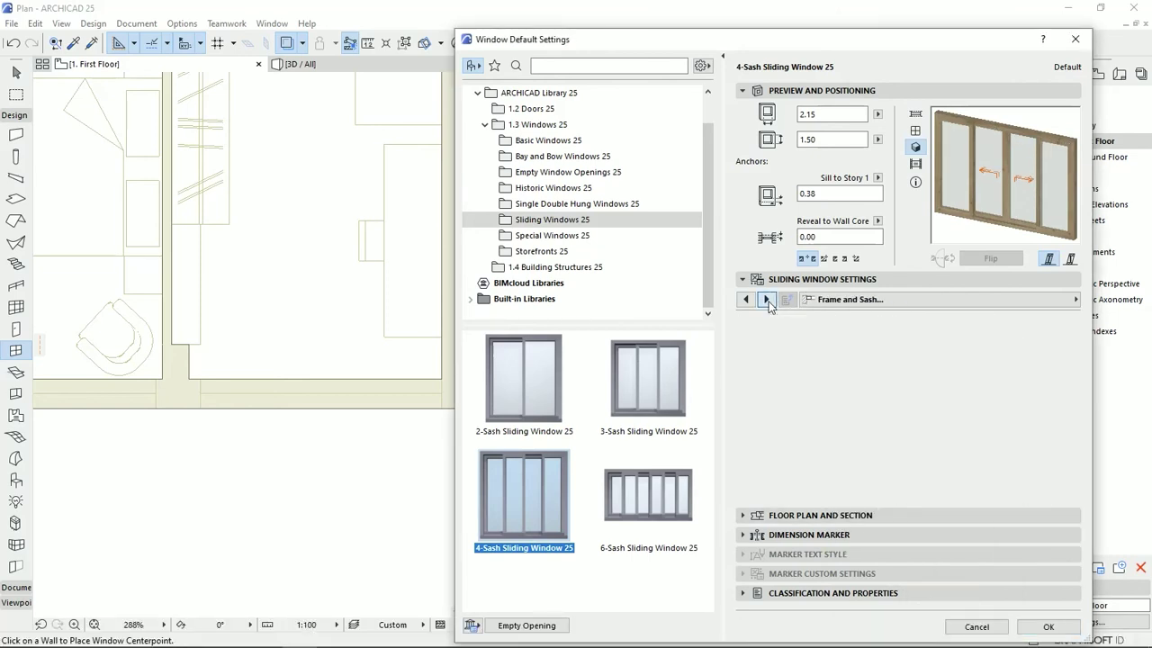
{"action": "left_click", "coordinate": [766, 298]}
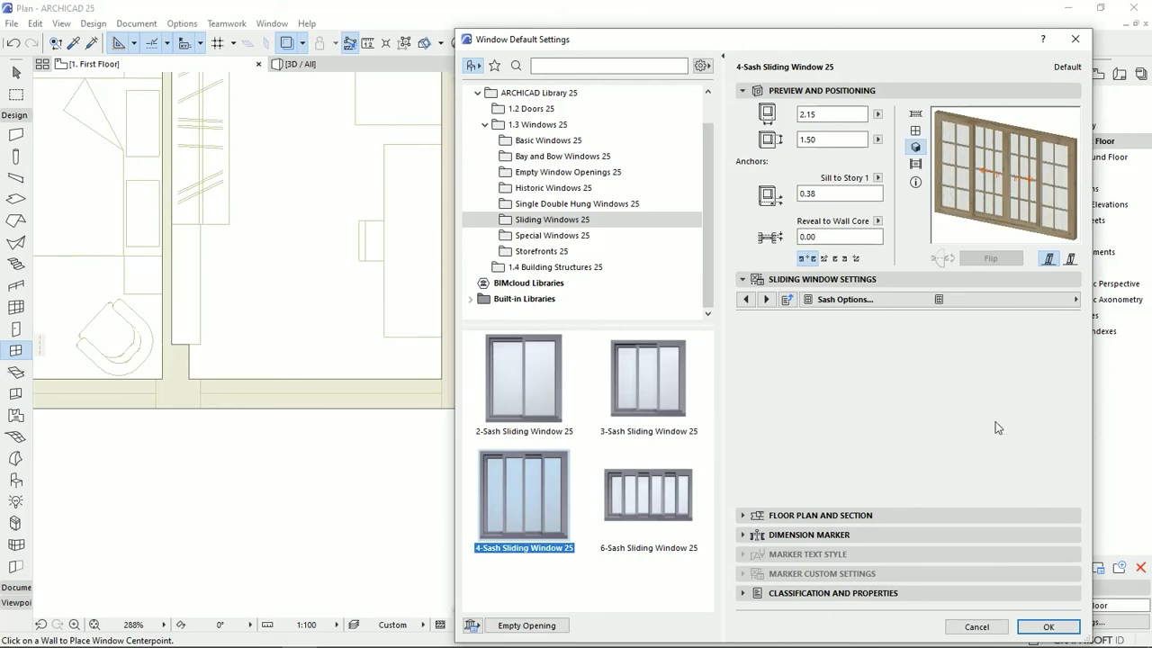
{"action": "key", "text": "Return"}
{"action": "left_click", "coordinate": [583, 455]}
{"action": "key", "text": "Escape"}
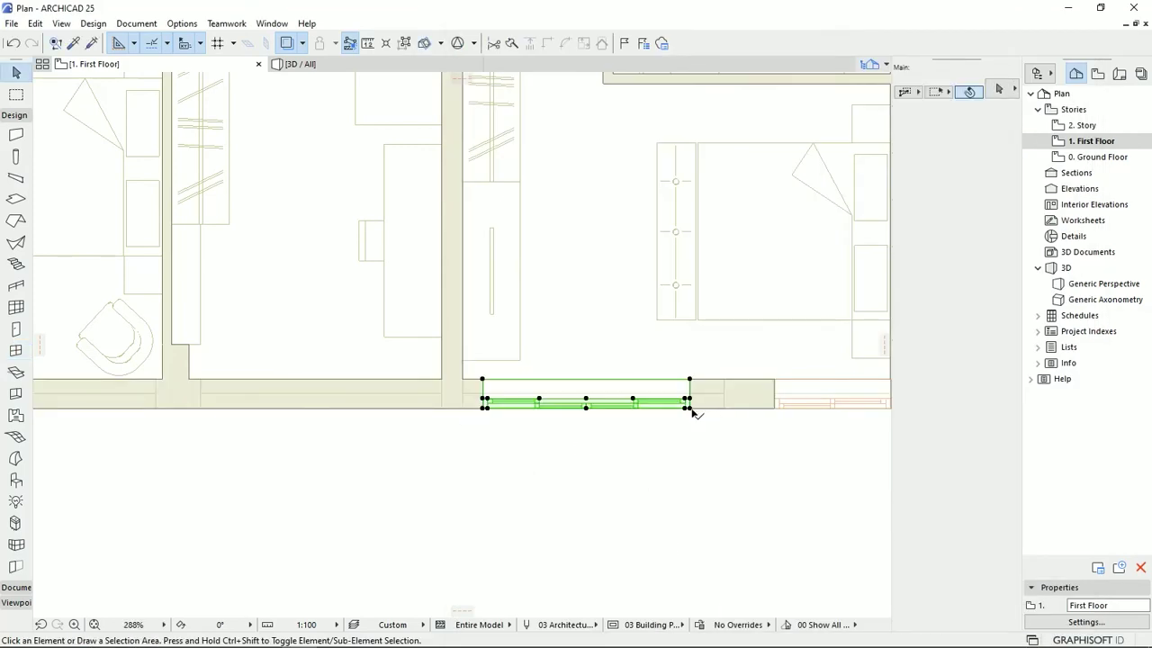
Step: Stretch both ends of the 4-sash sliding window to fill the right apartment's double bedroom facade opening
{"action": "left_click", "coordinate": [690, 408]}
{"action": "left_click_drag", "start_coordinate": [690, 409], "coordinate": [724, 408]}
{"action": "left_click_drag", "start_coordinate": [483, 379], "coordinate": [462, 379]}
Step: Copy the 4-sash window into the adjacent middle bedroom's facade opening and shorten its far end to fit
{"action": "middle_click_drag", "start_coordinate": [386, 386], "coordinate": [501, 414]}
{"action": "left_click", "coordinate": [555, 437]}
{"action": "left_click", "coordinate": [295, 407]}
{"action": "left_click", "coordinate": [315, 407]}
Step: Copy the middle bedroom's 4-sash window into the left apartment's double bedroom facade opening and stretch it to 2.71 m wide
{"action": "middle_click_drag", "start_coordinate": [372, 469], "coordinate": [622, 471]}
{"action": "key", "text": "ctrl+shift+d"}
{"action": "left_click", "coordinate": [807, 437]}
{"action": "left_click", "coordinate": [521, 437]}
{"action": "left_click", "coordinate": [280, 407]}
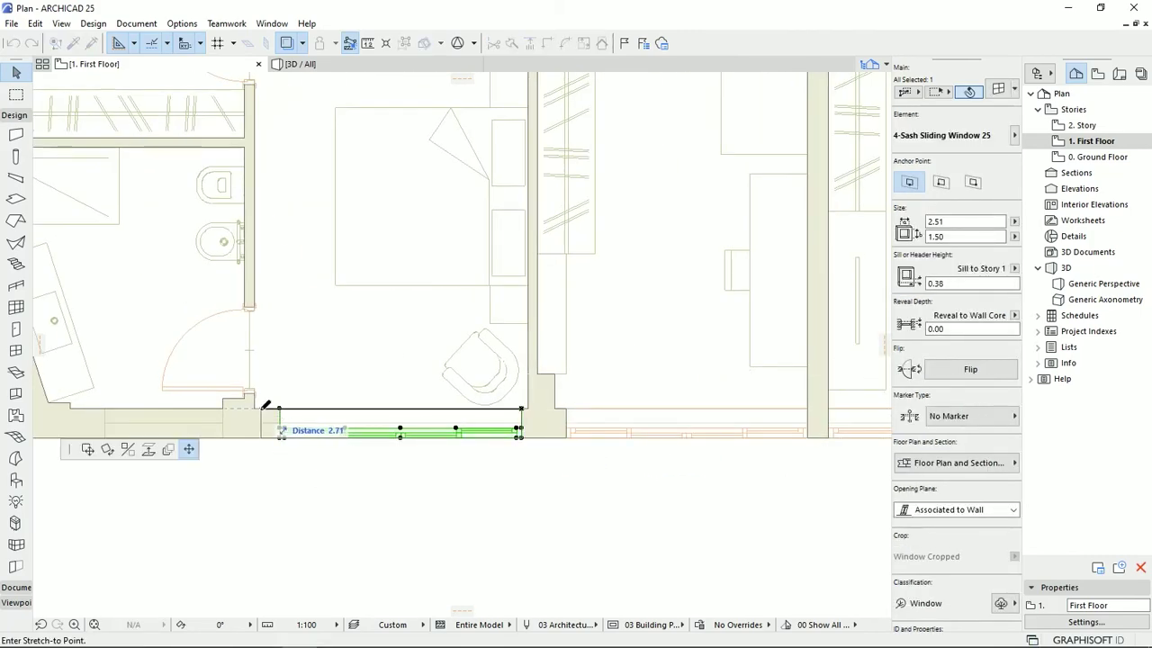
{"action": "left_click", "coordinate": [261, 408]}
Step: Choose Window 25 from the Basic Windows 25 library folder as the default window
{"action": "middle_click_drag", "start_coordinate": [370, 473], "coordinate": [550, 462]}
{"action": "key", "text": "Escape"}
{"action": "left_click", "coordinate": [16, 307]}
{"action": "double_click", "coordinate": [15, 350]}
{"action": "left_click", "coordinate": [558, 156]}
{"action": "left_click", "coordinate": [549, 140]}
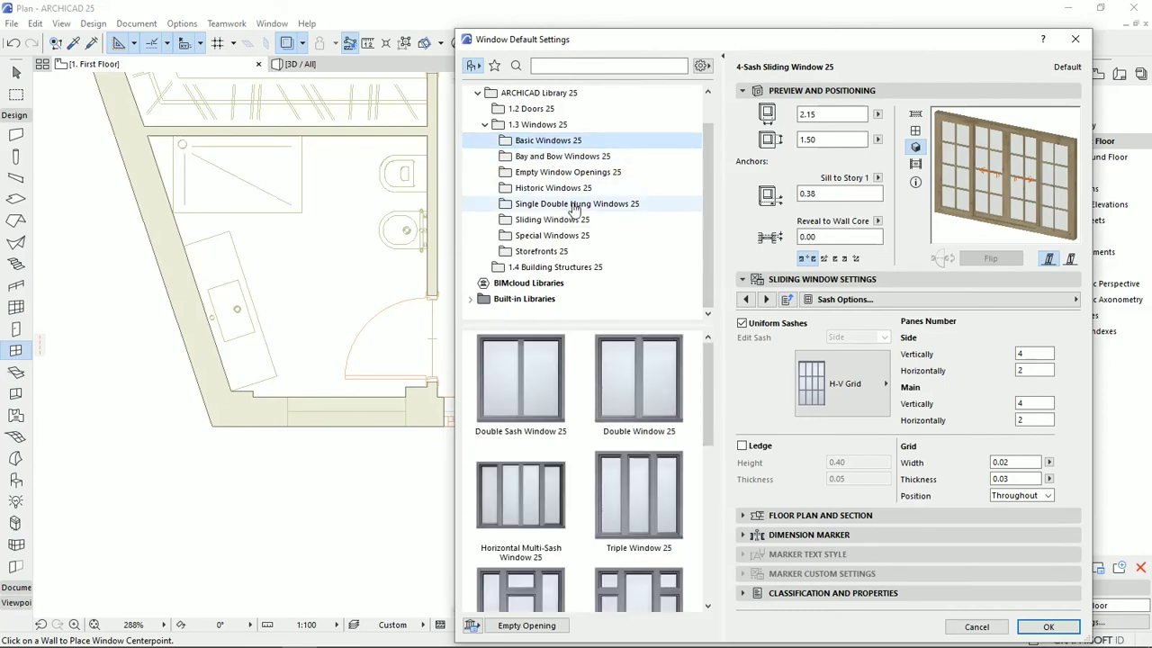
{"action": "left_click_drag", "start_coordinate": [707, 384], "coordinate": [707, 549]}
{"action": "left_click", "coordinate": [653, 423]}
Step: Set the default window's main sash opening type to Bottom Hung and its 3D detail level to Full
{"action": "left_click", "coordinate": [1050, 335]}
{"action": "left_click", "coordinate": [1027, 393]}
{"action": "left_click", "coordinate": [1047, 337]}
{"action": "left_click", "coordinate": [1028, 400]}
{"action": "left_click", "coordinate": [1048, 336]}
{"action": "left_click", "coordinate": [1020, 409]}
{"action": "left_click", "coordinate": [873, 474]}
{"action": "left_click", "coordinate": [862, 496]}
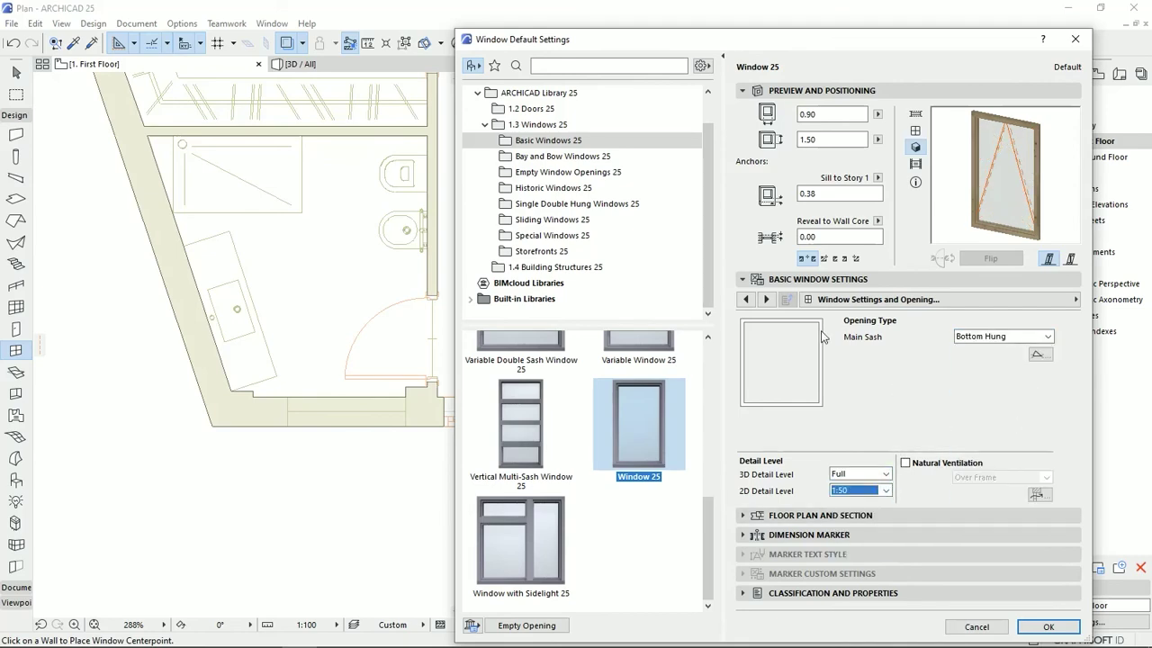
{"action": "left_click", "coordinate": [1043, 629]}
Step: Place Window 25 in the corner bathroom's facade opening and stretch it to 1.22 m wide
{"action": "left_click", "coordinate": [347, 427]}
{"action": "key", "text": "Escape"}
{"action": "scroll", "coordinate": [358, 427], "scroll_direction": "up", "scroll_amount": 2}
{"action": "middle_click_drag", "start_coordinate": [358, 426], "coordinate": [566, 399]}
{"action": "left_click", "coordinate": [570, 399]}
{"action": "left_click", "coordinate": [621, 399]}
{"action": "left_click", "coordinate": [649, 400]}
{"action": "scroll", "coordinate": [238, 285], "scroll_direction": "down", "scroll_amount": 8}
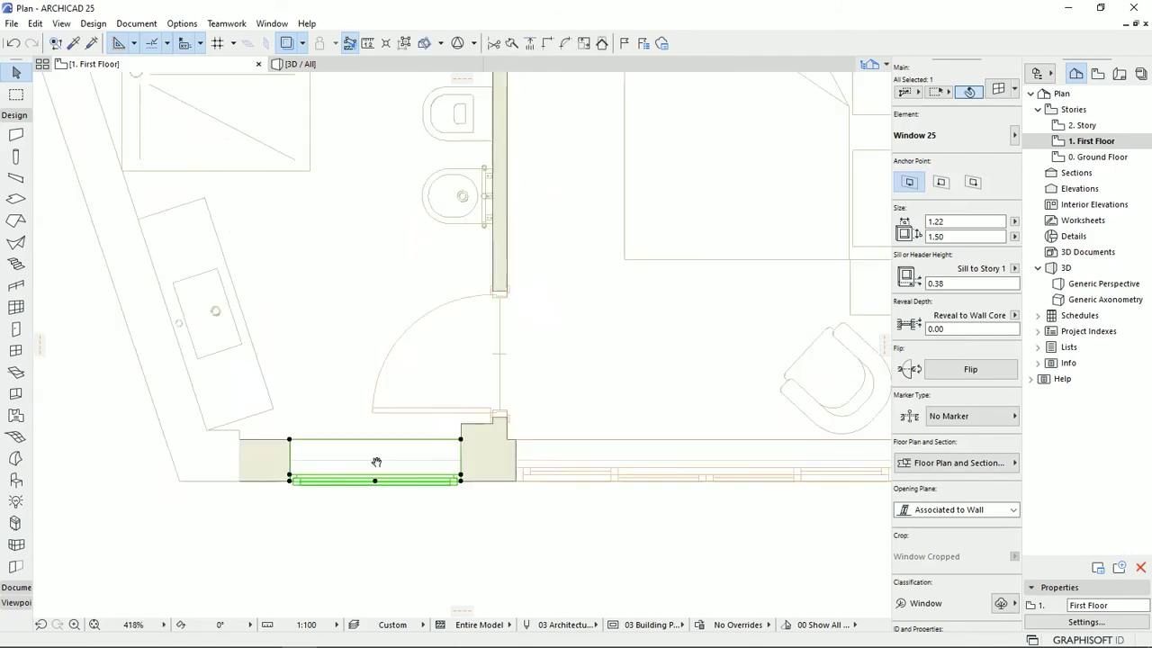
Step: In 3D, raise the right apartment's double bedroom 4-sash window to 1.72 m high, level with the corner window
{"action": "key", "text": "F3"}
{"action": "left_click", "coordinate": [692, 315]}
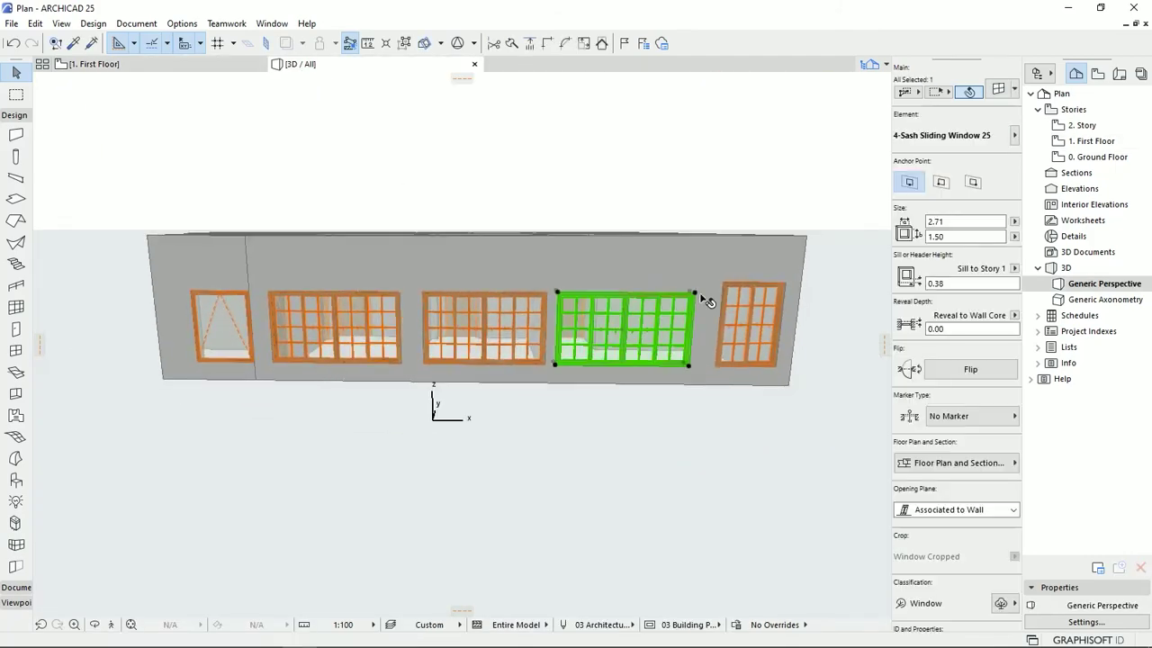
{"action": "left_click", "coordinate": [684, 301]}
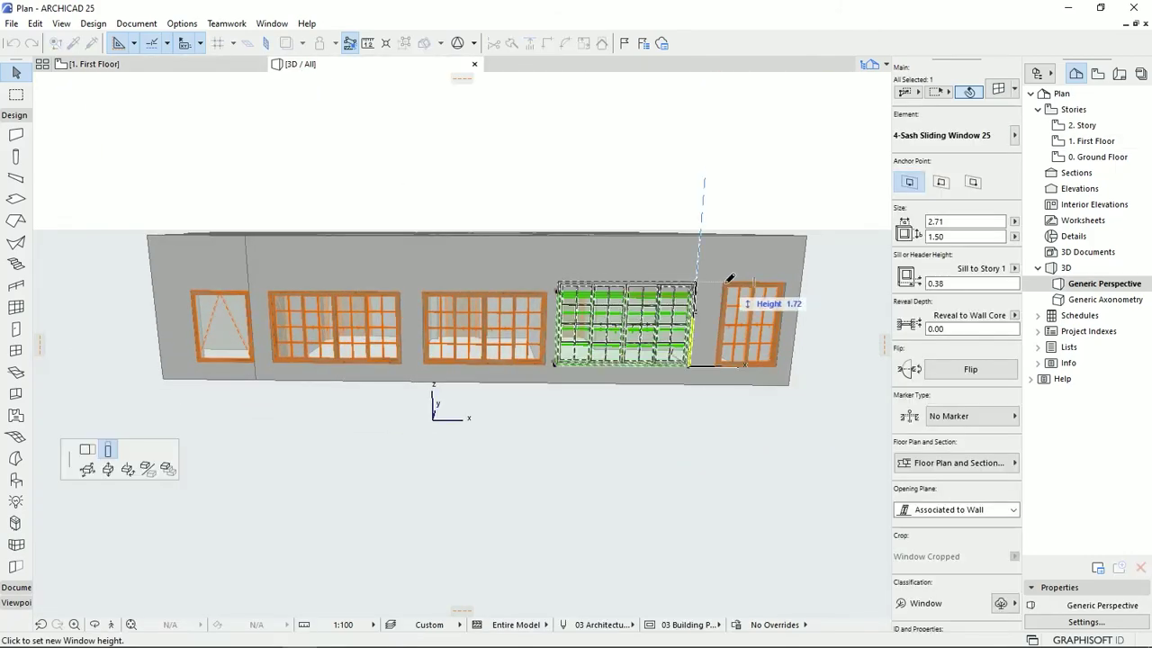
{"action": "scroll", "coordinate": [684, 302], "scroll_direction": "up", "scroll_amount": 3}
{"action": "key", "text": "Escape"}
Step: Raise the other two 4-sash windows on the same facade to align with the neighbouring window's top
{"action": "left_click", "coordinate": [396, 305]}
{"action": "left_click", "coordinate": [418, 299]}
{"action": "left_click", "coordinate": [438, 280]}
{"action": "left_click", "coordinate": [167, 302]}
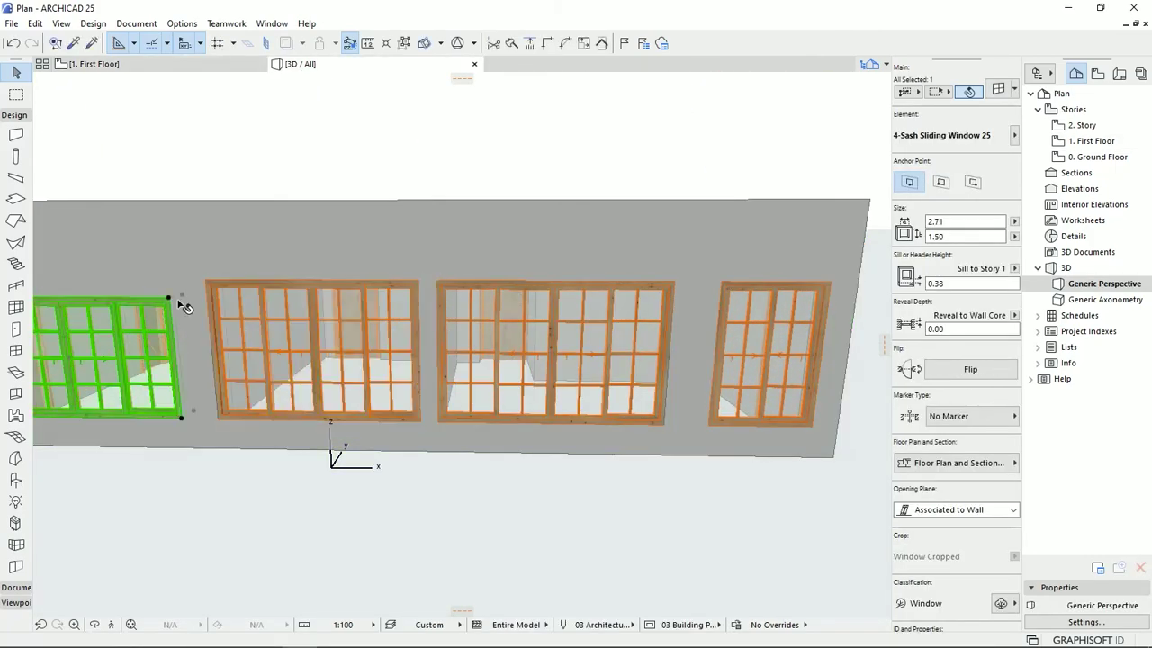
{"action": "left_click", "coordinate": [170, 299]}
{"action": "left_click", "coordinate": [207, 280]}
Step: Resize the corner bathroom's window to 0.46 m high with a 1.64 m sill and place a matching window in the side facade
{"action": "middle_click_drag", "start_coordinate": [103, 318], "coordinate": [221, 313]}
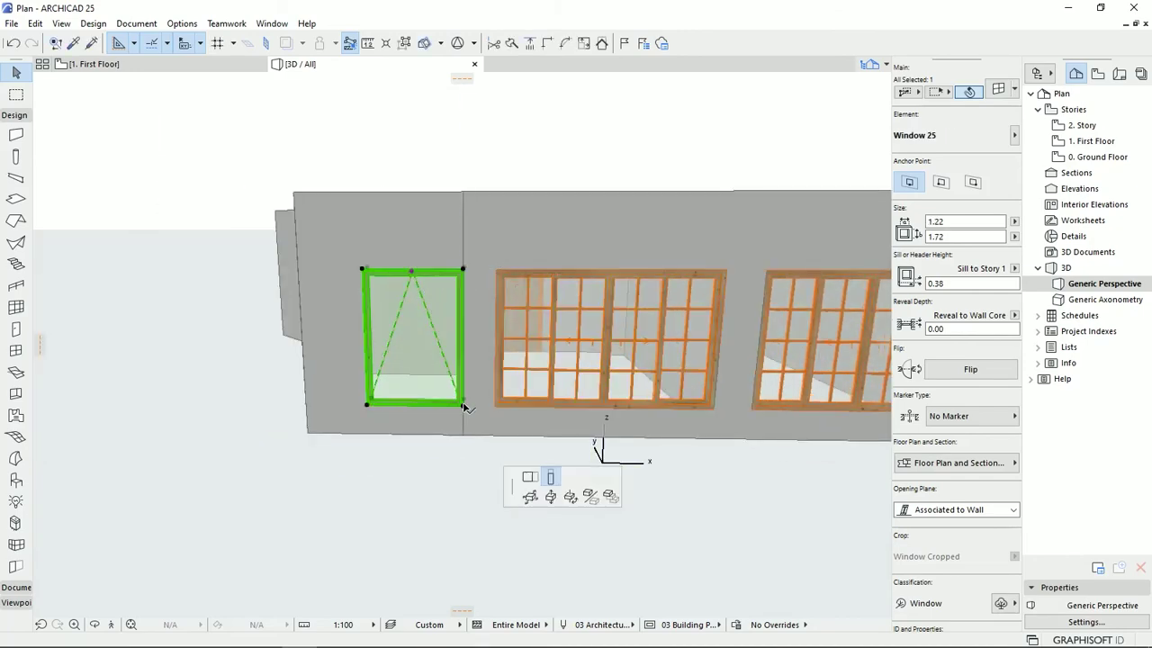
{"action": "left_click", "coordinate": [530, 492]}
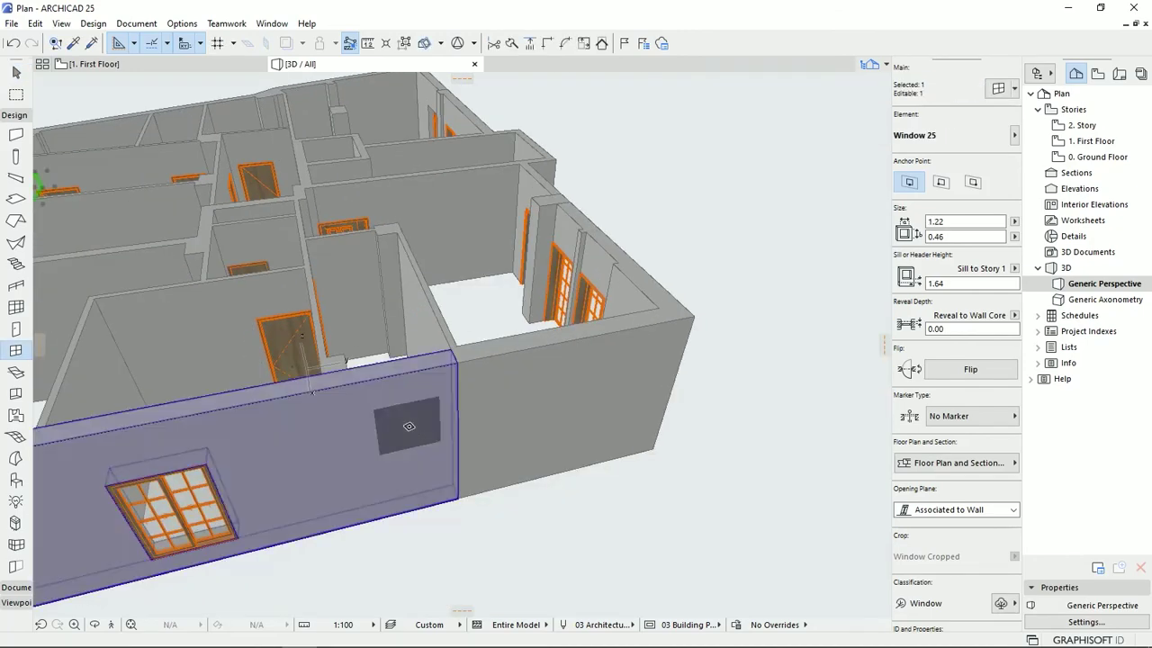
{"action": "left_click", "coordinate": [404, 423]}
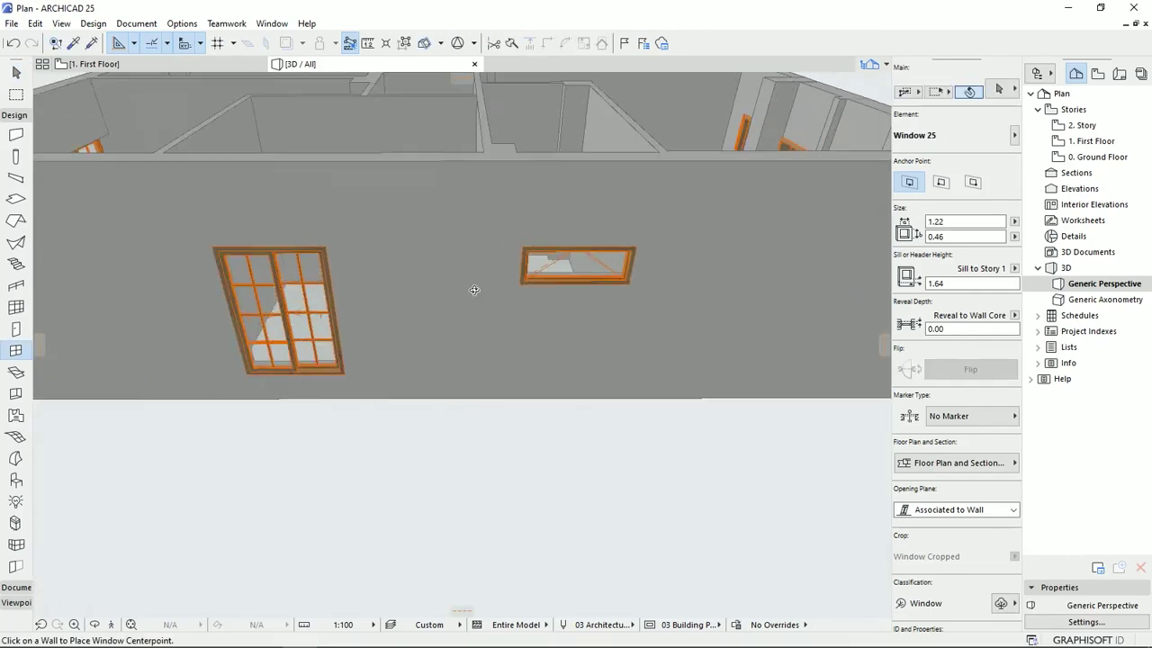
{"action": "left_click", "coordinate": [567, 259]}
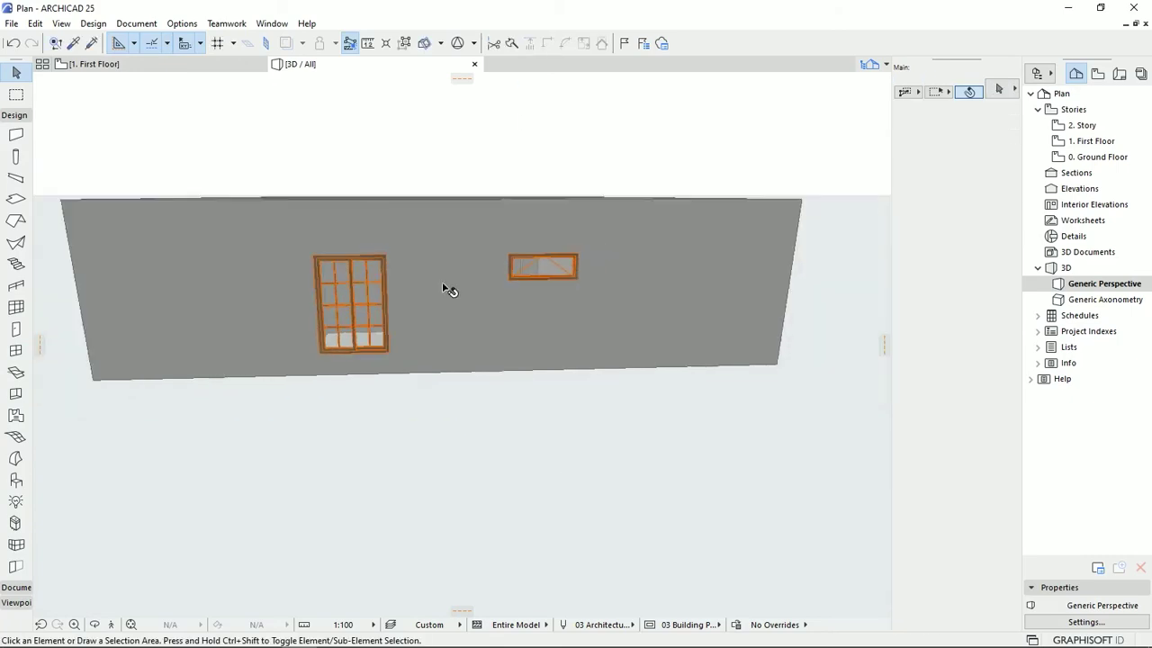
{"action": "middle_click_drag", "start_coordinate": [443, 287], "coordinate": [387, 344], "text": "shift"}
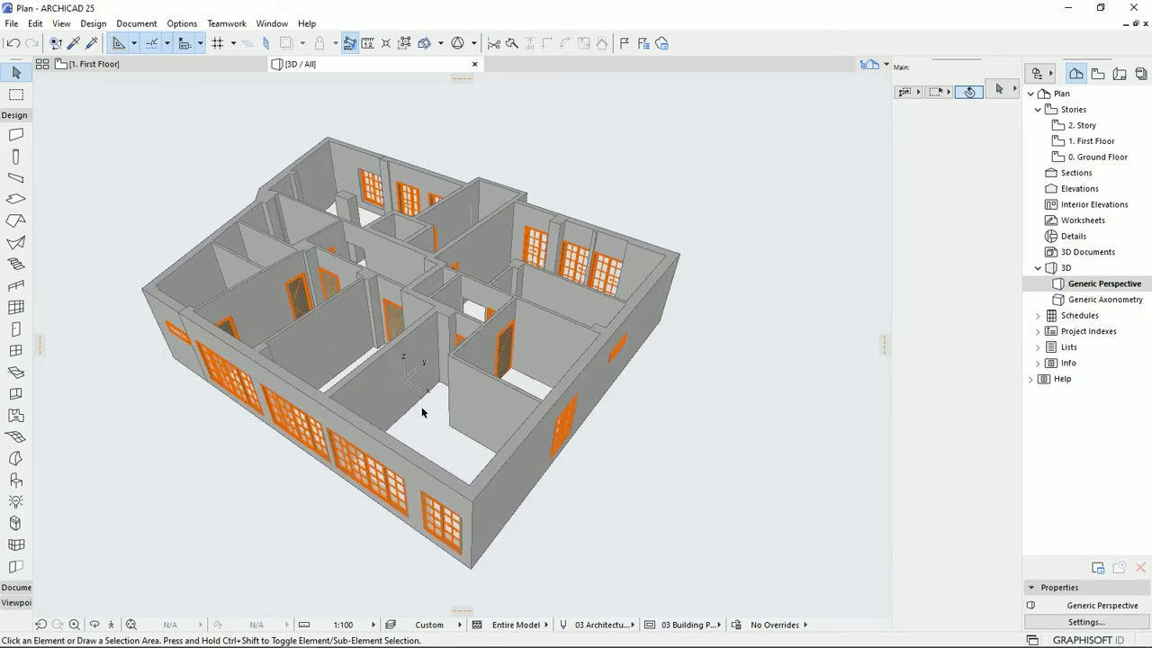
{"action": "mouse_move", "coordinate": [478, 408]}
{"action": "left_mouse_down"}
{"action": "mouse_move", "coordinate": [539, 342]}
{"action": "mouse_move", "coordinate": [474, 426]}
{"action": "left_mouse_up"}
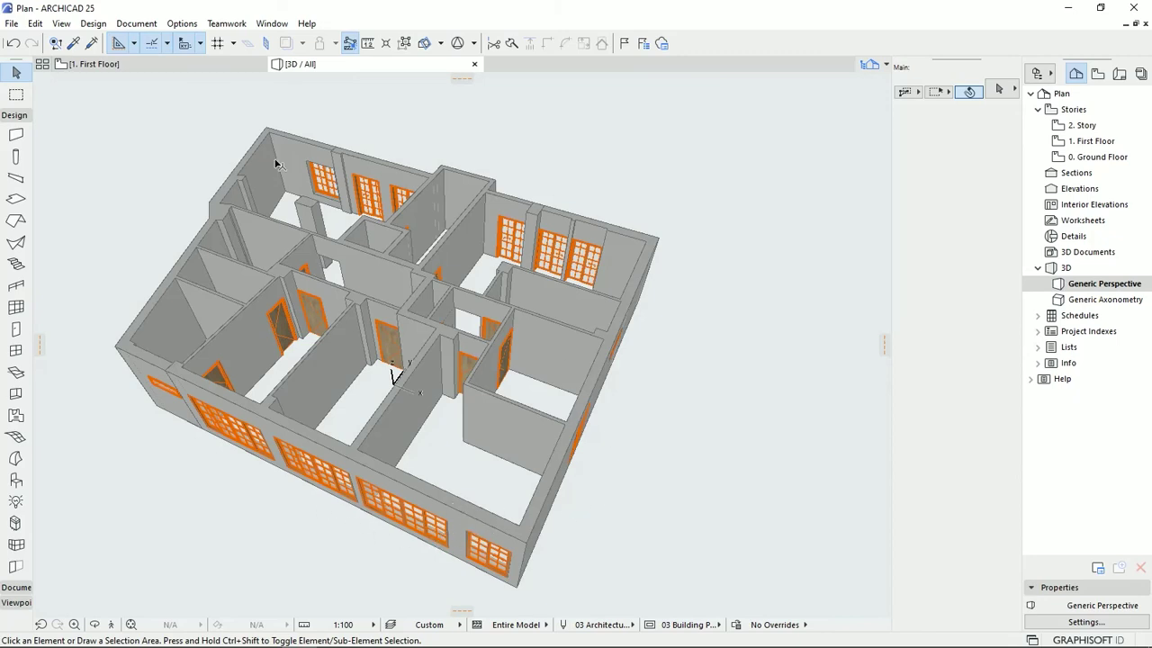
Step: On the First Floor plan, start a polygonal slab at the outer corner beside the left apartment's kitchen
{"action": "left_click", "coordinate": [17, 200]}
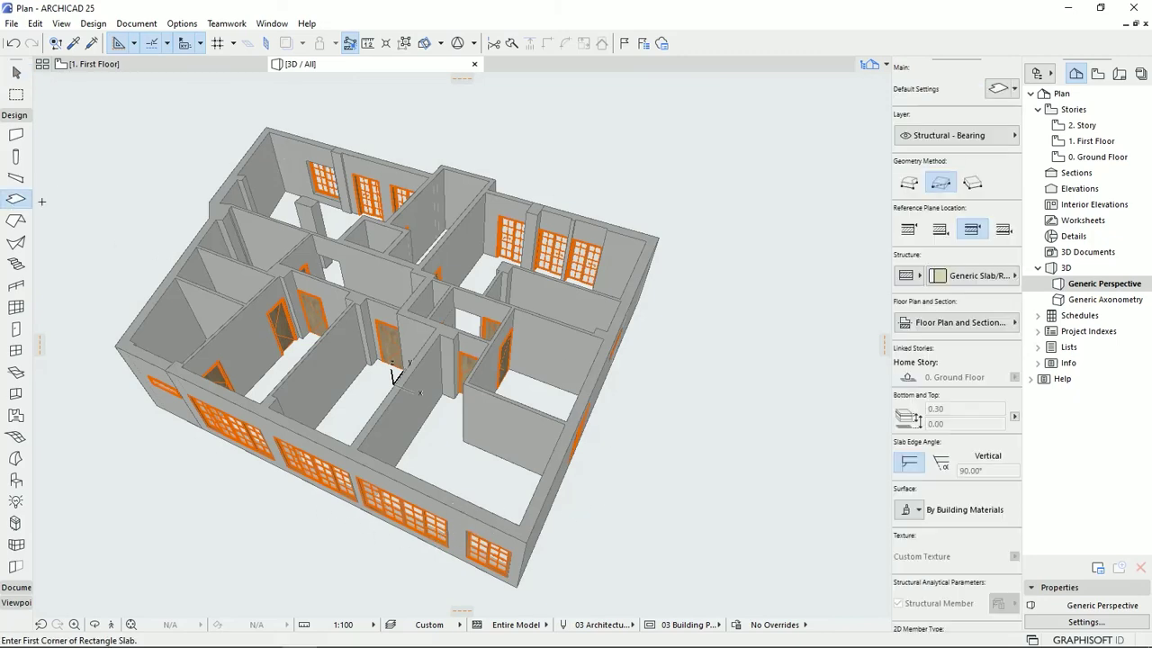
{"action": "left_click", "coordinate": [191, 63]}
{"action": "scroll", "coordinate": [324, 385], "scroll_direction": "down", "scroll_amount": 2}
{"action": "middle_click_drag", "start_coordinate": [325, 384], "coordinate": [293, 486]}
{"action": "scroll", "coordinate": [347, 340], "scroll_direction": "down", "scroll_amount": 3}
{"action": "middle_click_drag", "start_coordinate": [325, 335], "coordinate": [345, 379]}
{"action": "scroll", "coordinate": [225, 257], "scroll_direction": "up", "scroll_amount": 10}
{"action": "scroll", "coordinate": [280, 283], "scroll_direction": "up", "scroll_amount": 1}
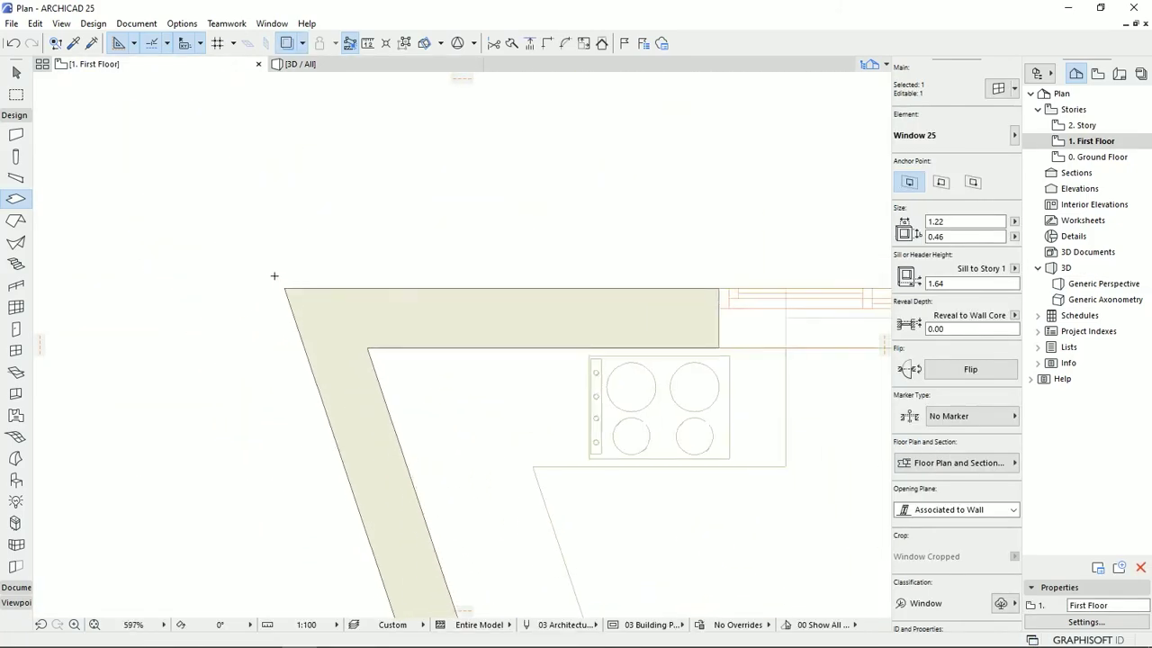
{"action": "key", "text": "Escape"}
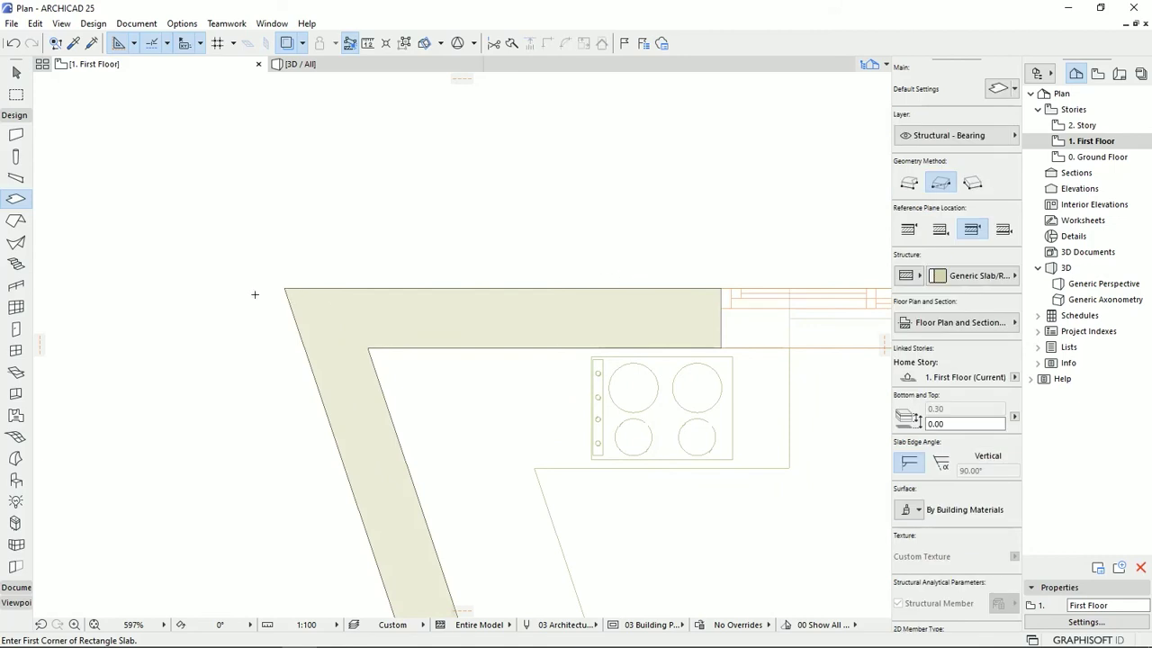
{"action": "left_click", "coordinate": [284, 288]}
{"action": "left_click", "coordinate": [909, 183]}
{"action": "scroll", "coordinate": [610, 267], "scroll_direction": "down", "scroll_amount": 4}
{"action": "middle_click_drag", "start_coordinate": [610, 266], "coordinate": [72, 266]}
{"action": "scroll", "coordinate": [212, 277], "scroll_direction": "up", "scroll_amount": 2}
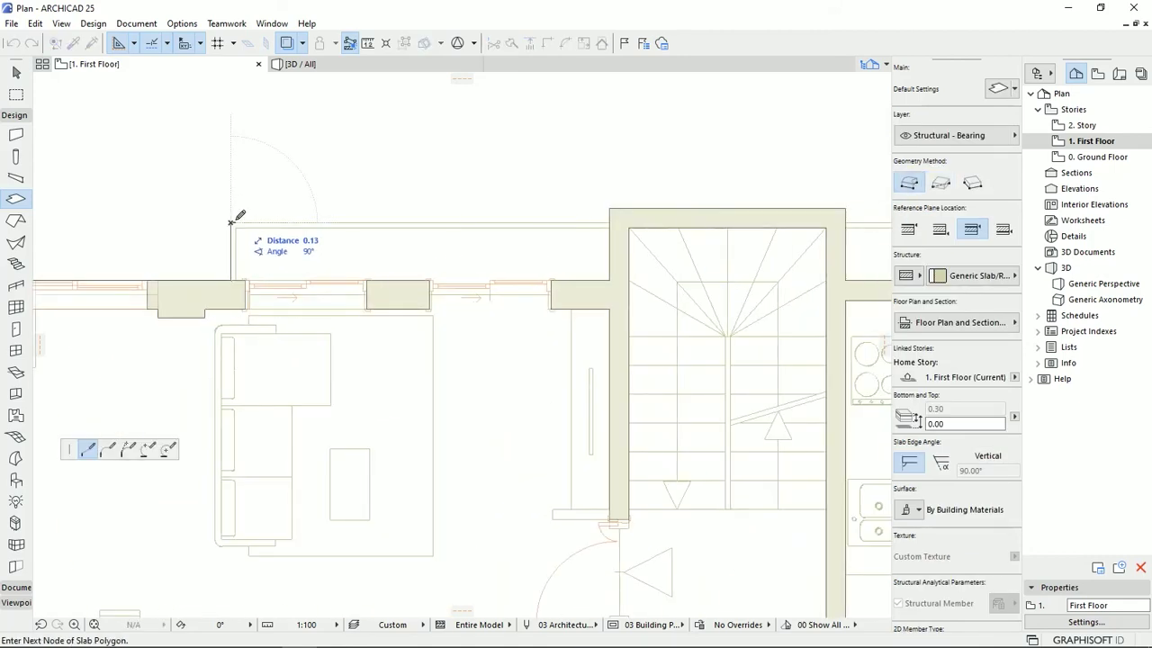
Step: Trace the slab outline around the stairwell and the right apartment's balcony to the building's far facade corner
{"action": "left_click", "coordinate": [845, 207]}
{"action": "middle_click_drag", "start_coordinate": [845, 207], "coordinate": [309, 164]}
{"action": "left_click", "coordinate": [308, 179]}
{"action": "left_click", "coordinate": [786, 178]}
{"action": "left_click", "coordinate": [789, 236]}
{"action": "middle_click_drag", "start_coordinate": [789, 236], "coordinate": [93, 192]}
{"action": "left_click", "coordinate": [263, 190]}
Step: Trace the slab outline along the bedroom facade and the slanted side wall, closing it at the starting corner
{"action": "scroll", "coordinate": [267, 189], "scroll_direction": "down", "scroll_amount": 4}
{"action": "scroll", "coordinate": [550, 402], "scroll_direction": "up", "scroll_amount": 4}
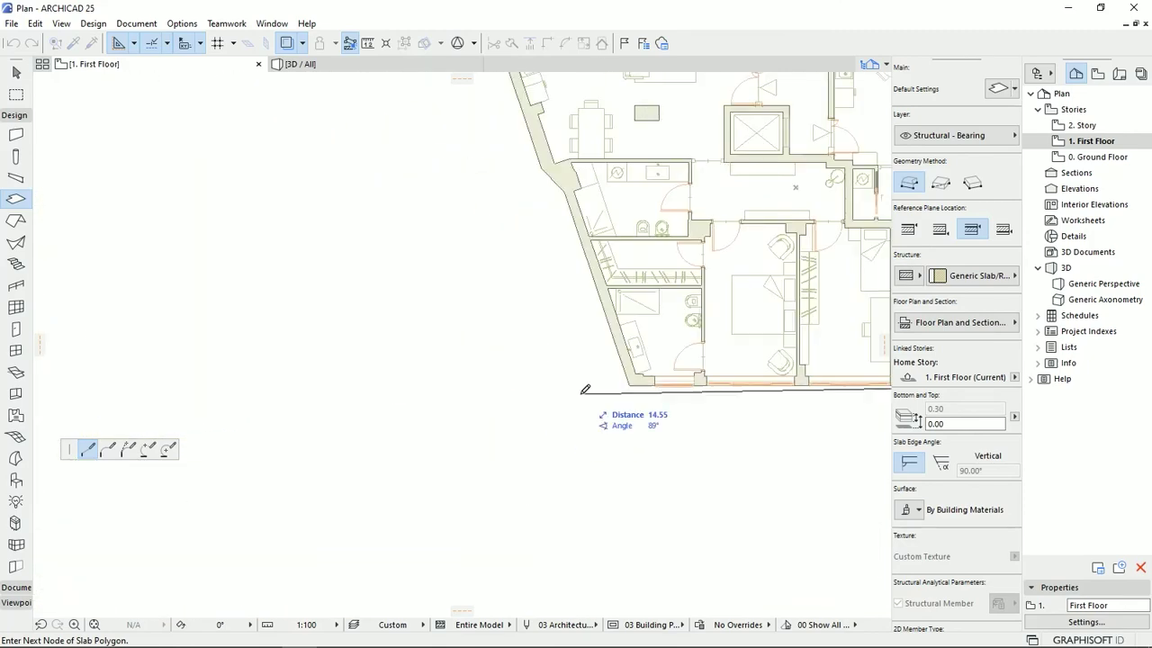
{"action": "left_click", "coordinate": [618, 393]}
{"action": "left_click", "coordinate": [561, 332]}
{"action": "middle_click_drag", "start_coordinate": [566, 241], "coordinate": [688, 560]}
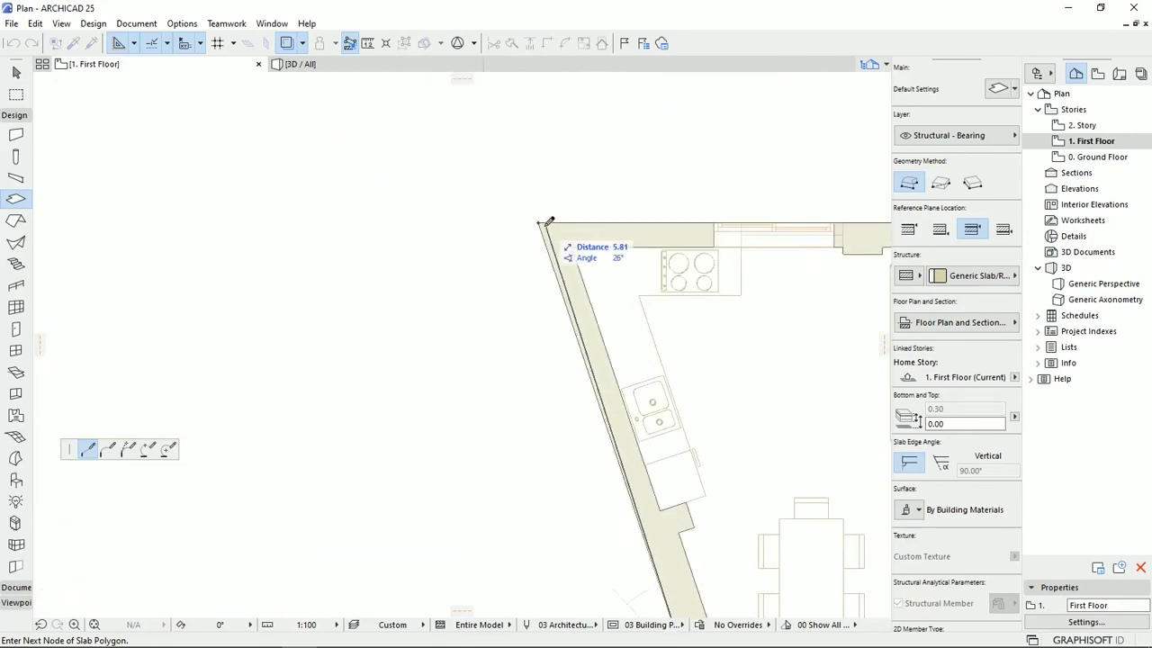
{"action": "left_click", "coordinate": [543, 224]}
Step: Select the floor slab and set its structure to Concrete - Structural
{"action": "key", "text": "Escape"}
{"action": "middle_click_drag", "start_coordinate": [804, 417], "coordinate": [412, 240]}
{"action": "left_click", "coordinate": [411, 240]}
{"action": "left_click", "coordinate": [936, 272]}
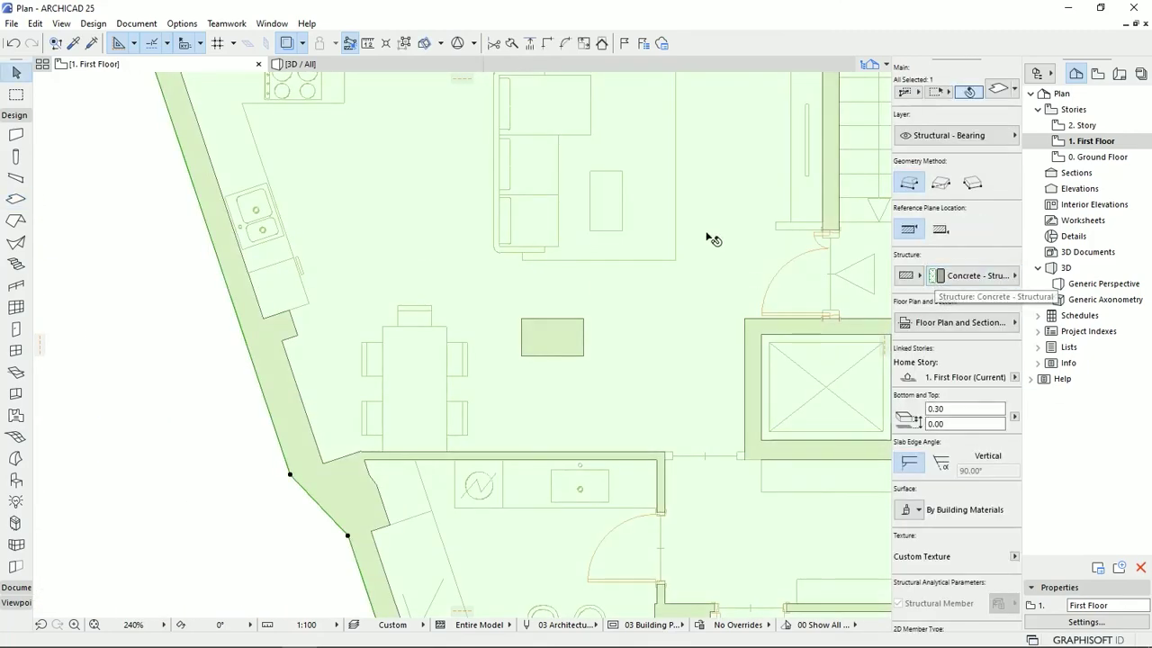
Step: Cut a rectangular opening out of the slab along the elevator shaft's inner walls
{"action": "middle_click_drag", "start_coordinate": [707, 237], "coordinate": [576, 228]}
{"action": "middle_click_drag", "start_coordinate": [776, 342], "coordinate": [615, 481]}
{"action": "left_click", "coordinate": [530, 106]}
{"action": "left_click", "coordinate": [167, 449]}
{"action": "scroll", "coordinate": [533, 473], "scroll_direction": "up", "scroll_amount": 2}
{"action": "middle_click_drag", "start_coordinate": [533, 473], "coordinate": [506, 374]}
{"action": "left_click", "coordinate": [412, 359]}
{"action": "left_click", "coordinate": [600, 359]}
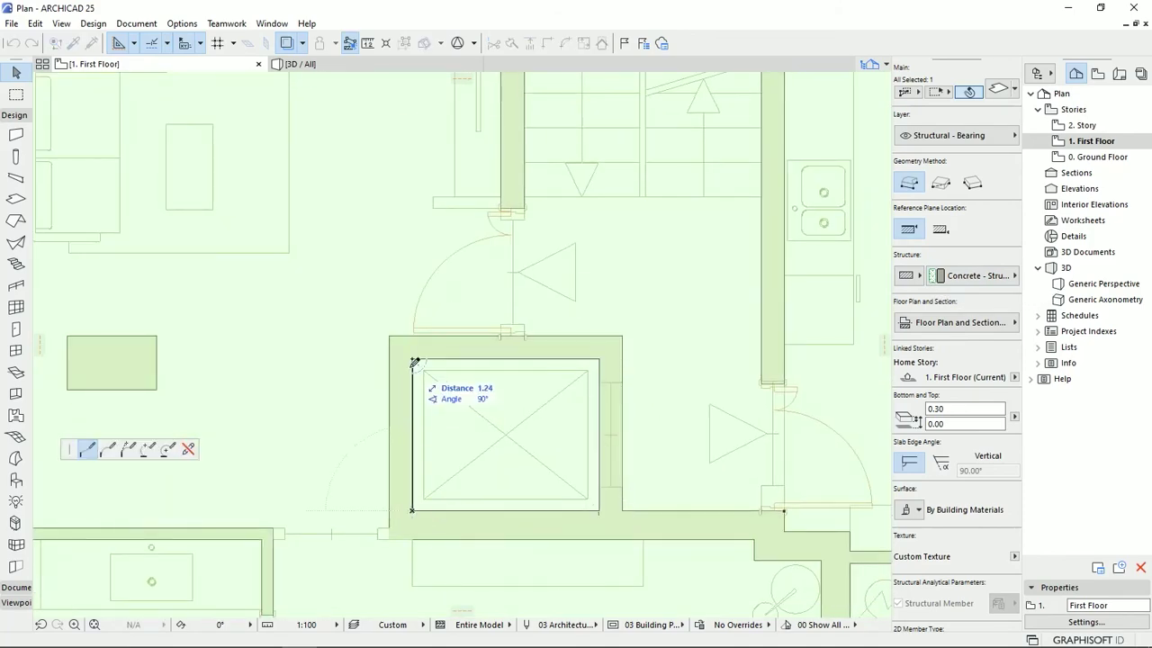
Step: Cut a rectangular stairwell opening out of the slab, from the landing edge to the stairwell's inner end wall
{"action": "middle_click_drag", "start_coordinate": [610, 340], "coordinate": [568, 523]}
{"action": "left_click", "coordinate": [558, 544]}
{"action": "scroll", "coordinate": [485, 381], "scroll_direction": "up", "scroll_amount": 2}
{"action": "left_click", "coordinate": [484, 381]}
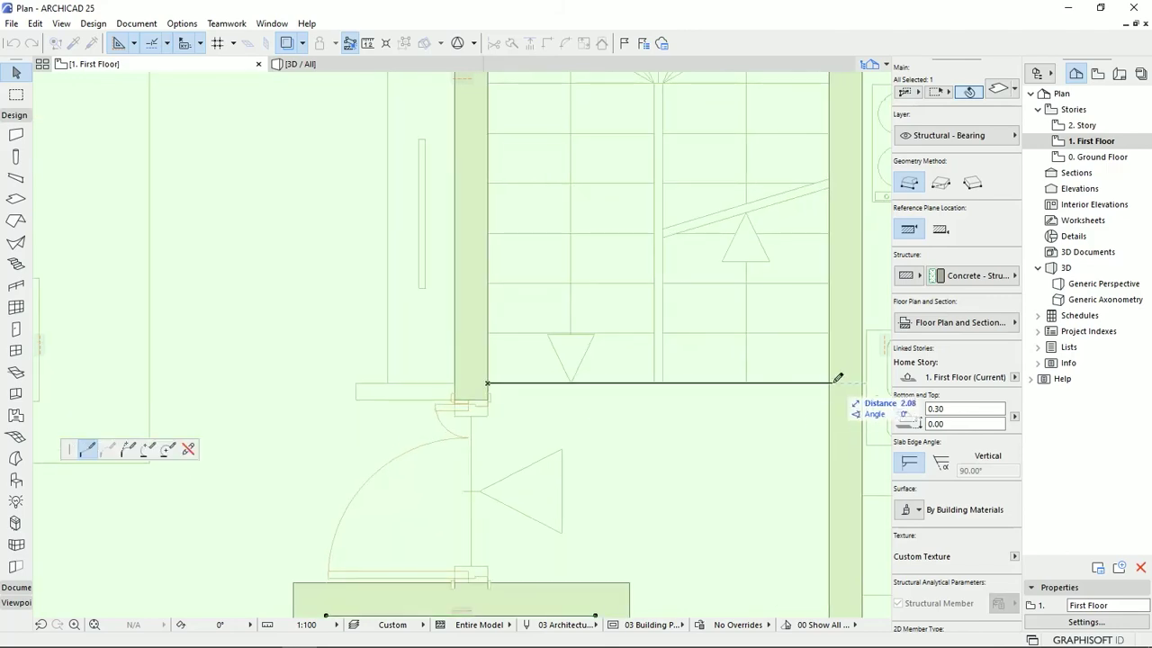
{"action": "left_click", "coordinate": [821, 380]}
{"action": "middle_click_drag", "start_coordinate": [810, 225], "coordinate": [776, 546]}
{"action": "left_click", "coordinate": [790, 217]}
{"action": "left_click", "coordinate": [453, 219]}
{"action": "middle_click_drag", "start_coordinate": [598, 483], "coordinate": [600, 488]}
{"action": "scroll", "coordinate": [600, 488], "scroll_direction": "down", "scroll_amount": 5}
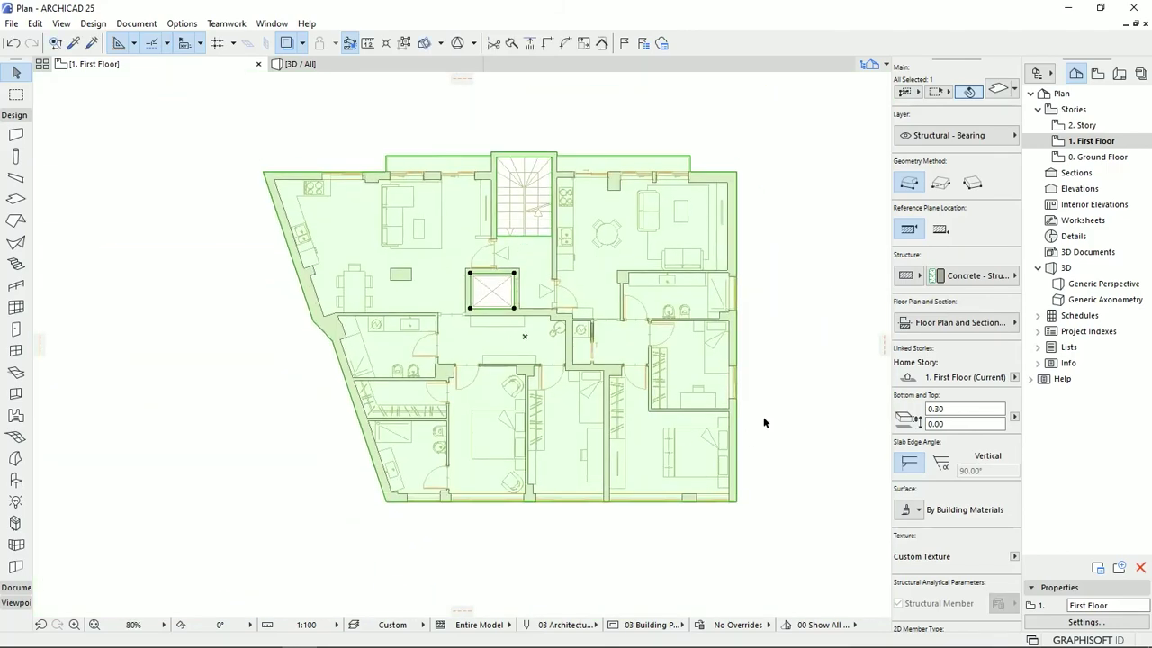
{"action": "key", "text": "Escape"}
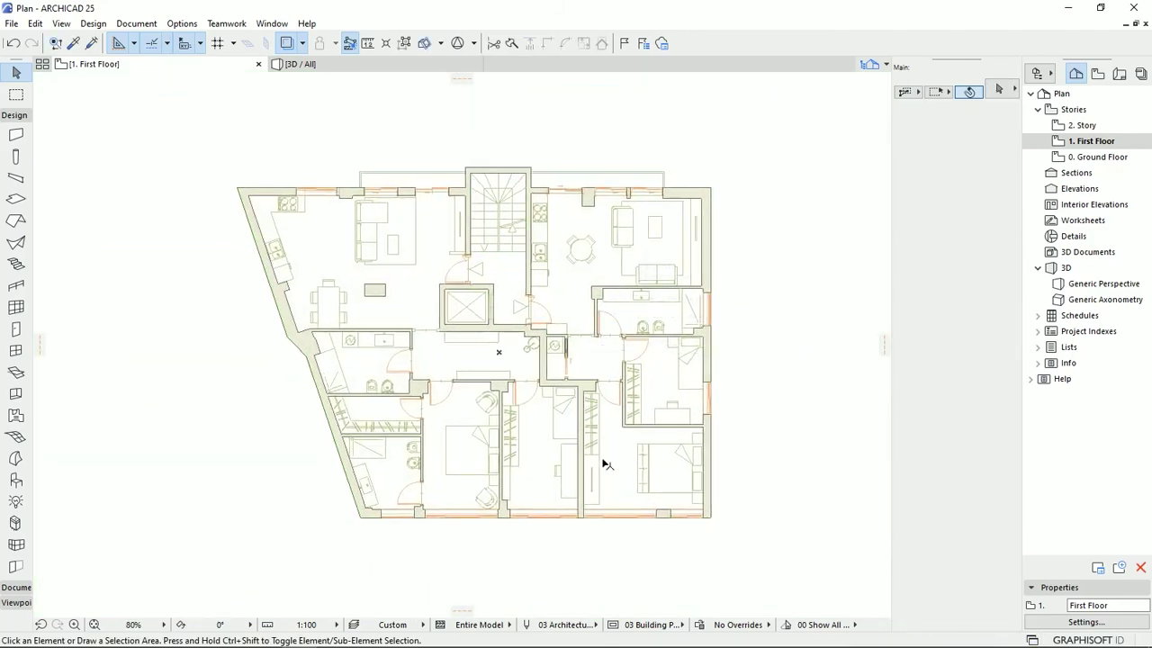
Step: Examine the new floor slab and its elevator and stair openings in the 3D view
{"action": "middle_click_drag", "start_coordinate": [591, 362], "coordinate": [568, 383]}
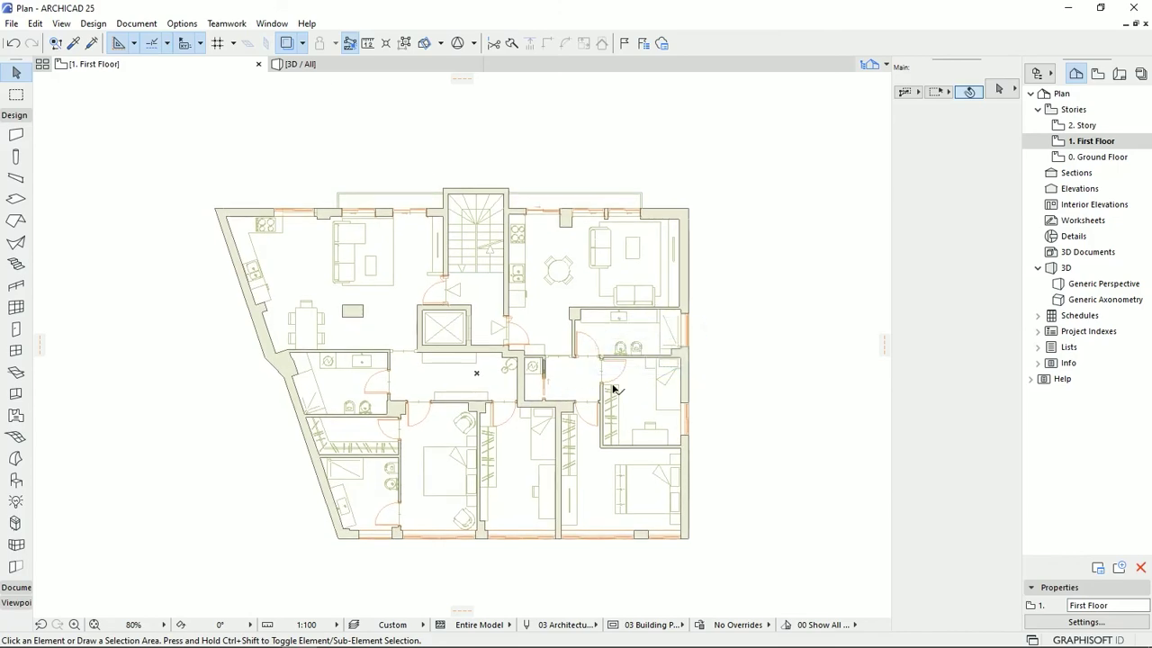
{"action": "scroll", "coordinate": [727, 427], "scroll_direction": "up", "scroll_amount": 2}
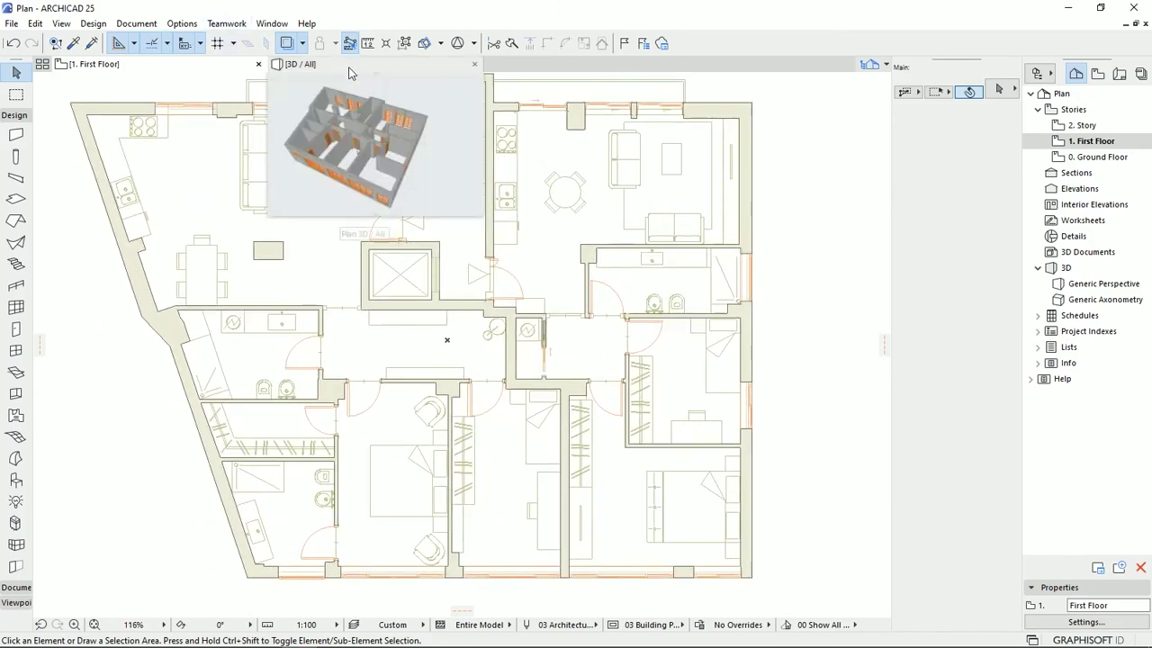
{"action": "left_click", "coordinate": [350, 73]}
{"action": "middle_click_drag", "start_coordinate": [418, 410], "coordinate": [666, 378], "text": "shift"}
{"action": "middle_click_drag", "start_coordinate": [455, 430], "coordinate": [425, 352]}
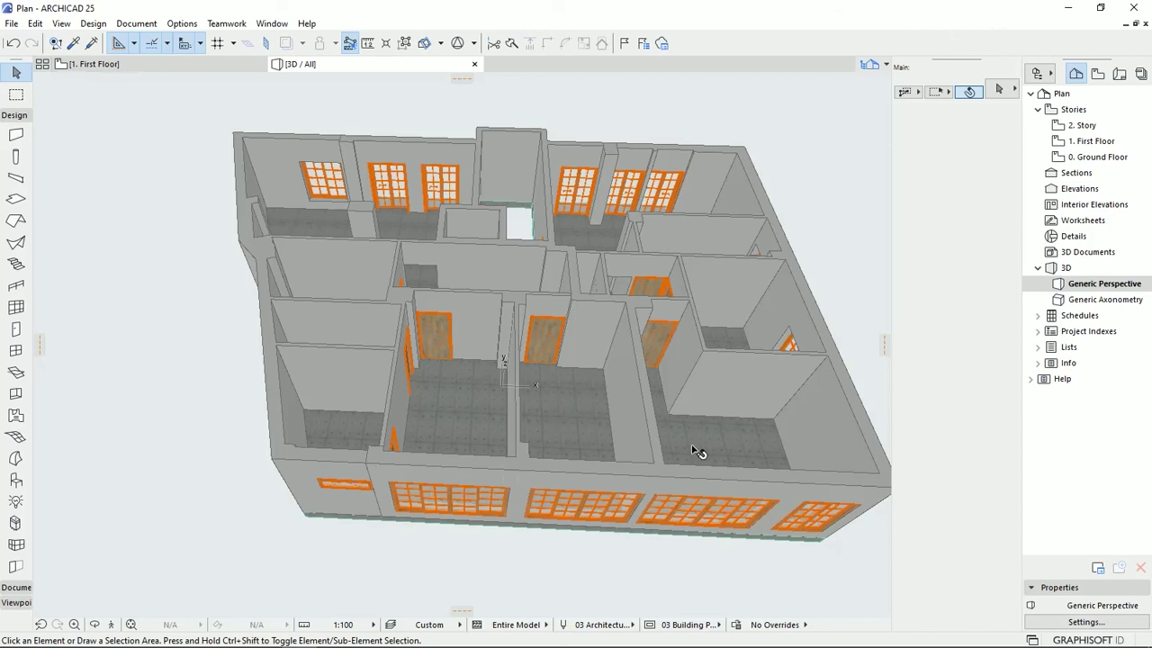
{"action": "left_click_drag", "start_coordinate": [691, 410], "coordinate": [600, 342]}
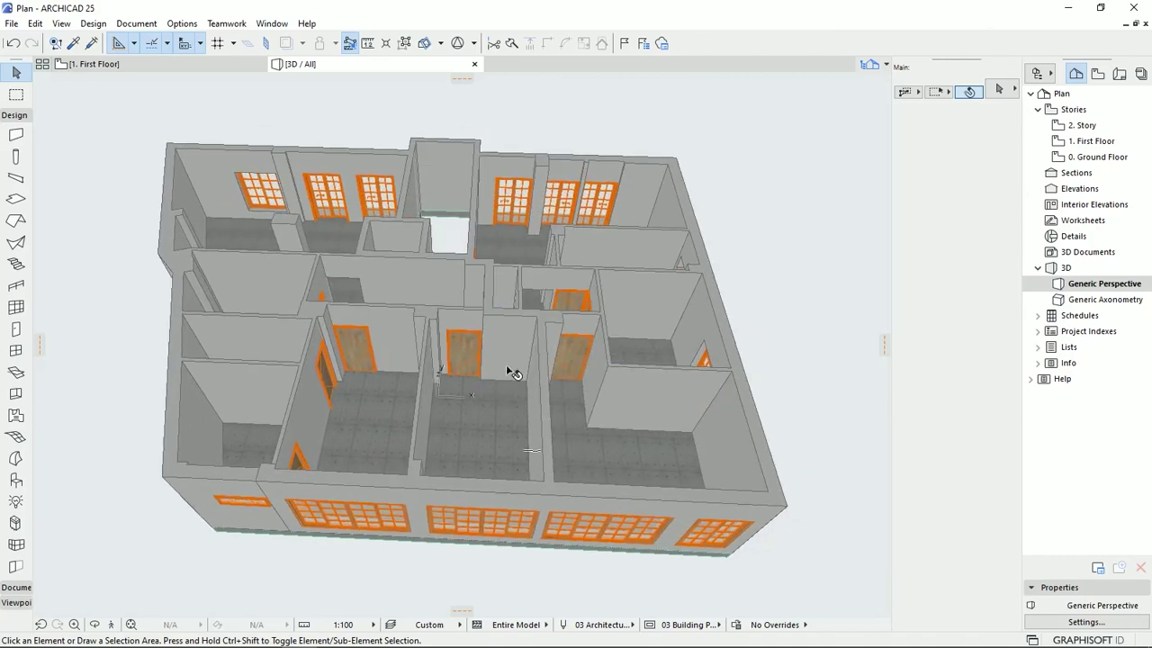
{"action": "left_click_drag", "start_coordinate": [513, 340], "coordinate": [574, 276]}
{"action": "left_click_drag", "start_coordinate": [599, 315], "coordinate": [518, 300]}
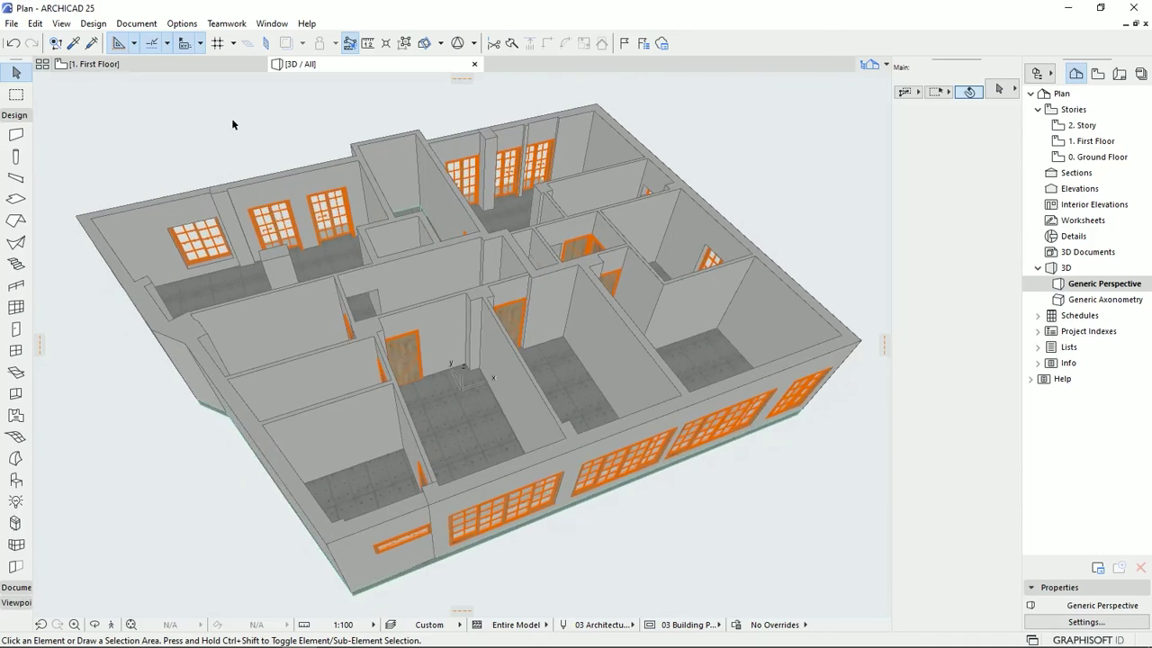
Step: Return to the First Floor plan and turn off the trace reference
{"action": "left_click", "coordinate": [209, 65]}
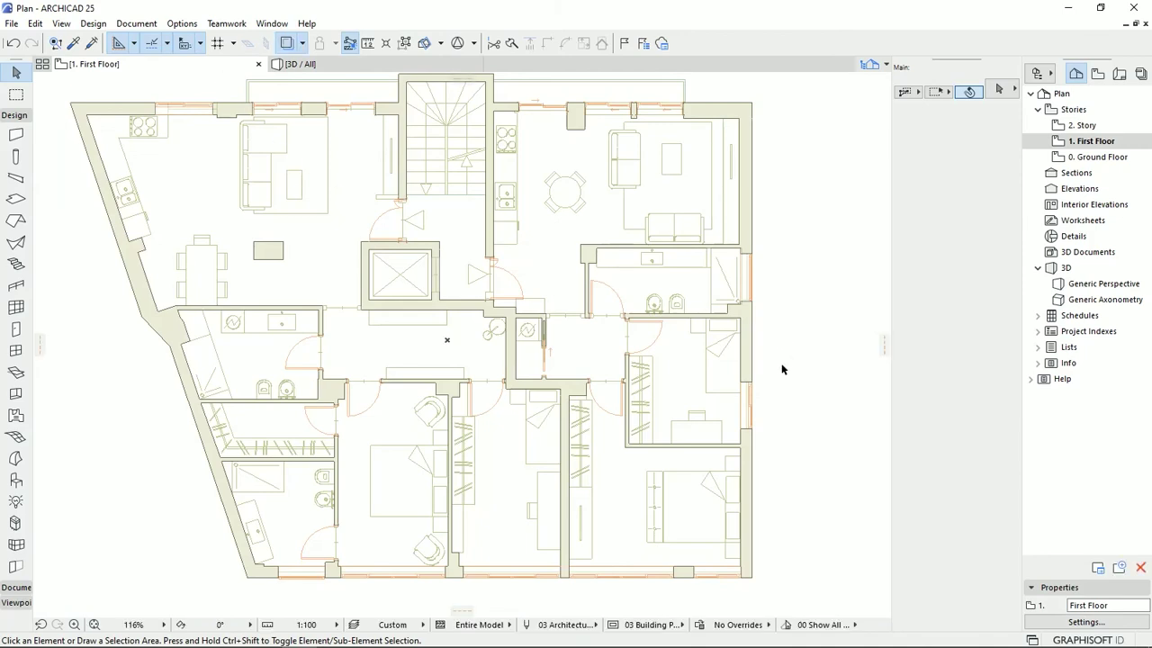
{"action": "middle_click_drag", "start_coordinate": [783, 368], "coordinate": [805, 375]}
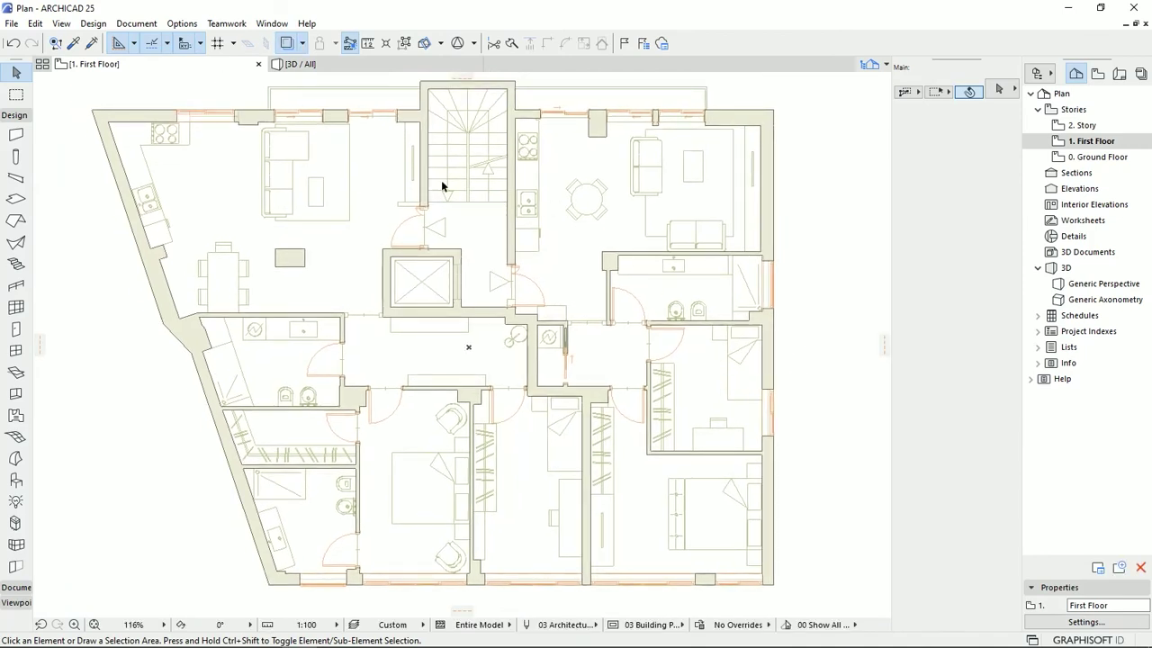
{"action": "left_click", "coordinate": [286, 44]}
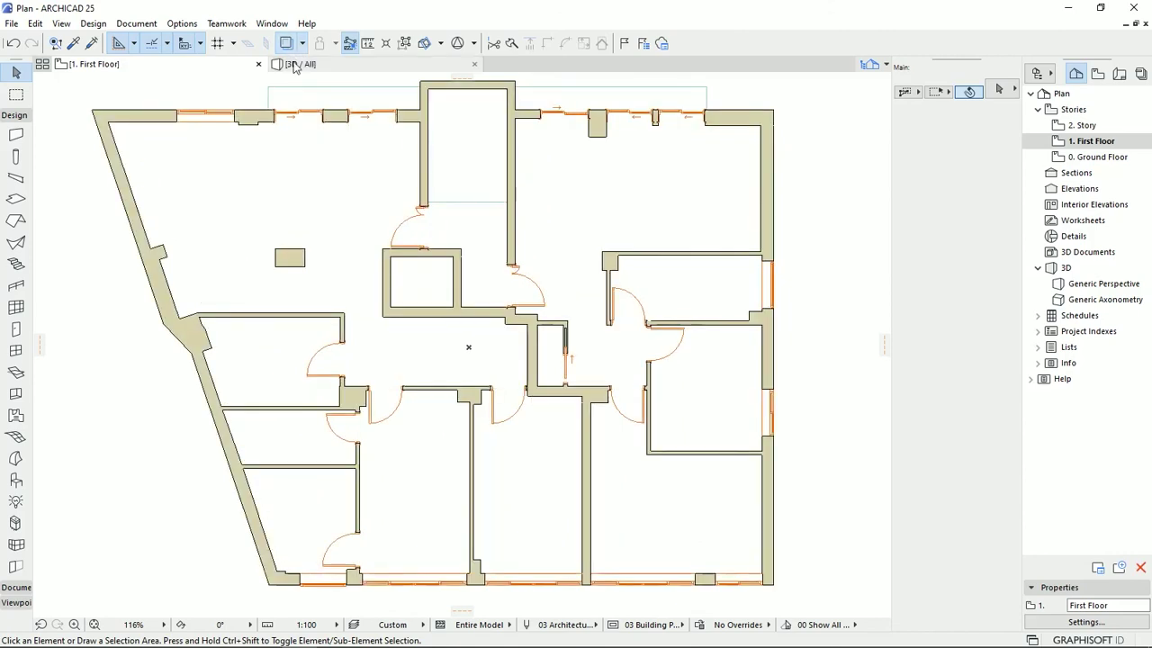